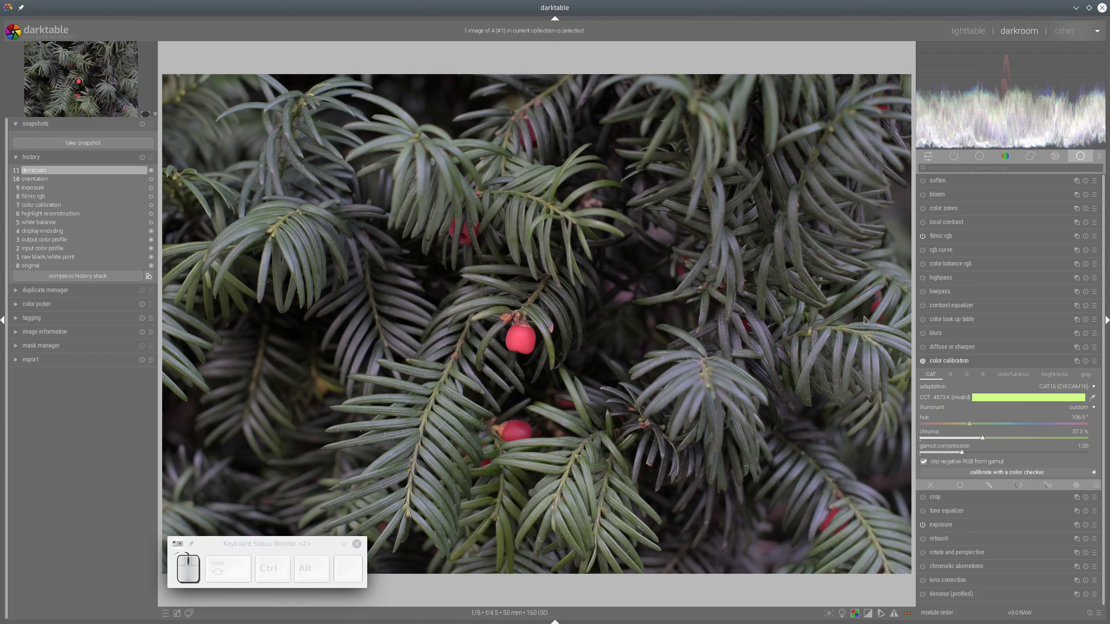
{"action": "left_click", "coordinate": [1092, 397]}
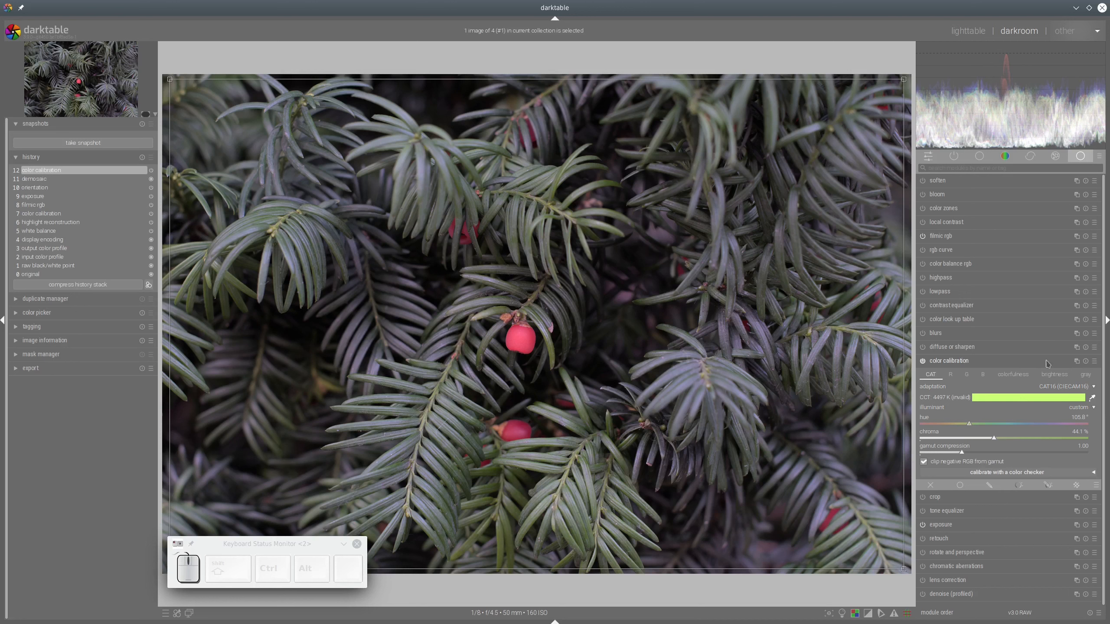
{"action": "left_click", "coordinate": [1087, 363]}
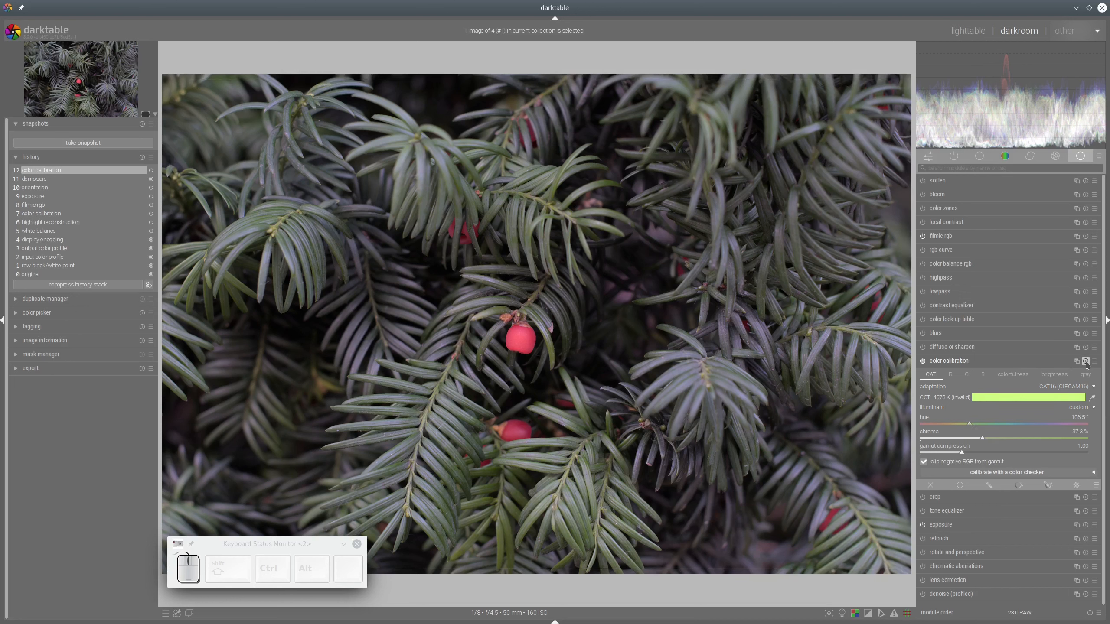
{"action": "left_click", "coordinate": [967, 361]}
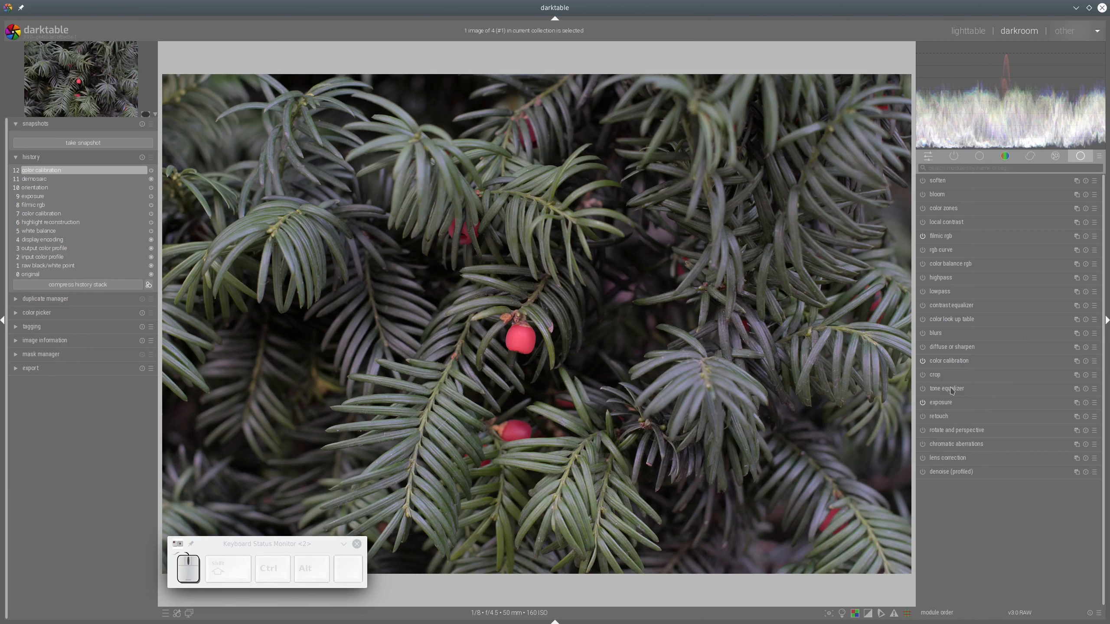
Move the tone equalizer above color calibration in the module order, enable it, and collapse its settings
{"action": "mouse_move", "coordinate": [952, 391]}
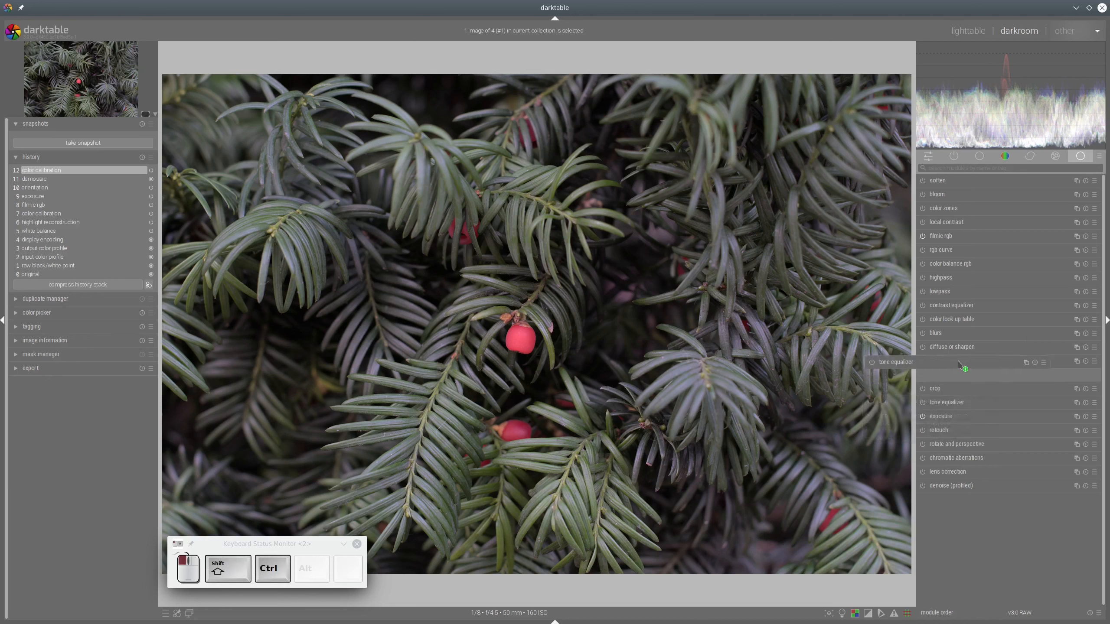
{"action": "left_click", "coordinate": [953, 389], "text": "ctrl"}
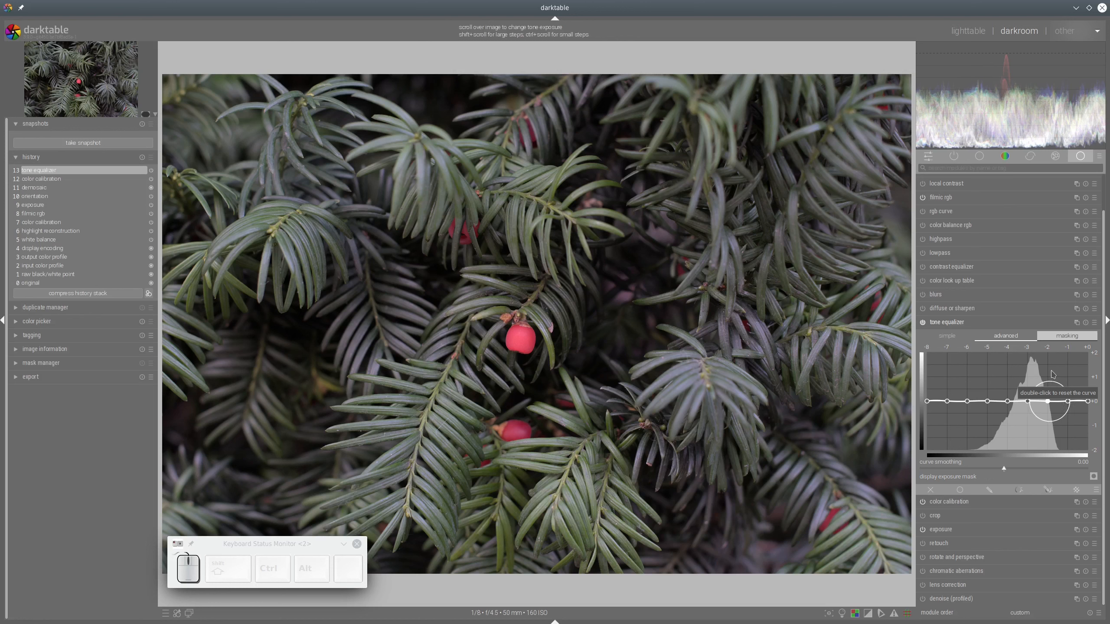
{"action": "left_click", "coordinate": [956, 326]}
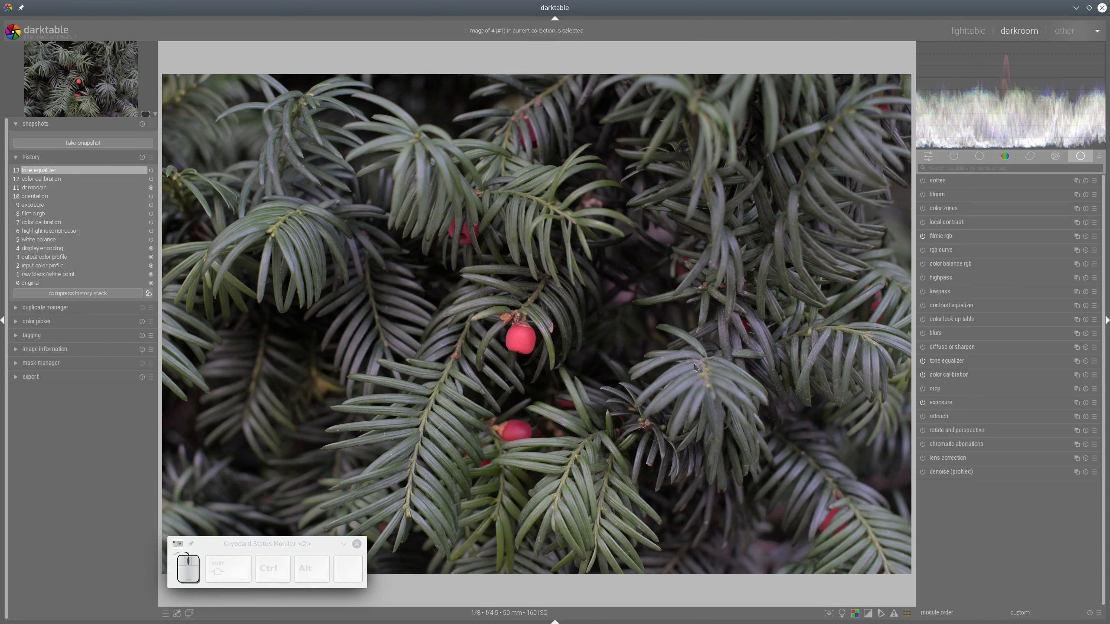
Pick the color of the bright leaf cluster right of the center berry and restrict the scope to the selection
{"action": "left_click", "coordinate": [38, 324]}
{"action": "left_click", "coordinate": [147, 379]}
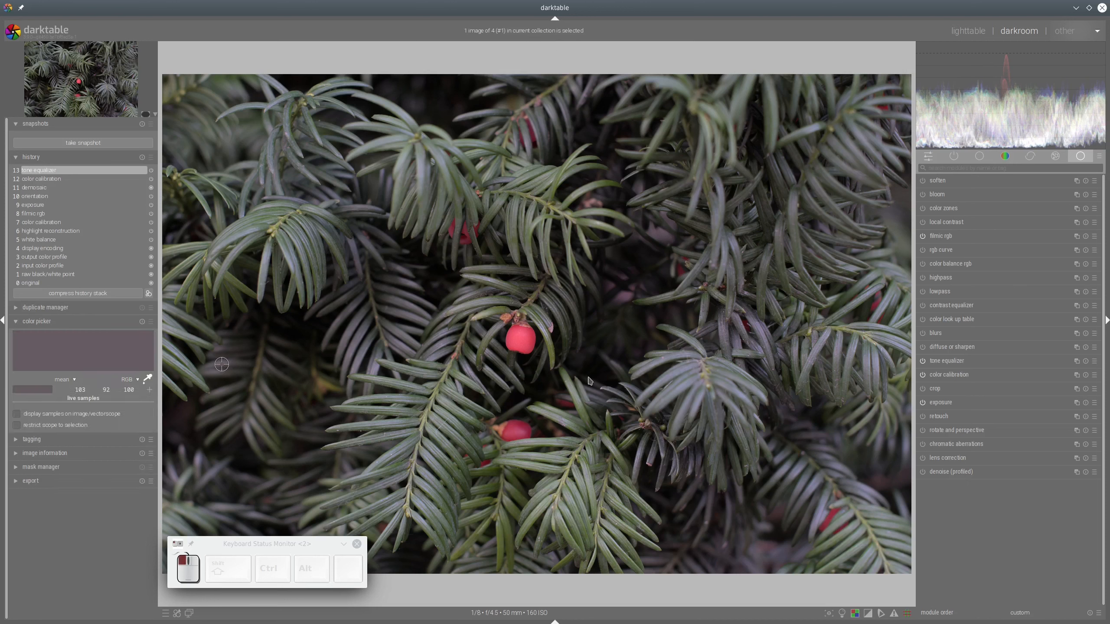
{"action": "left_click", "coordinate": [659, 362]}
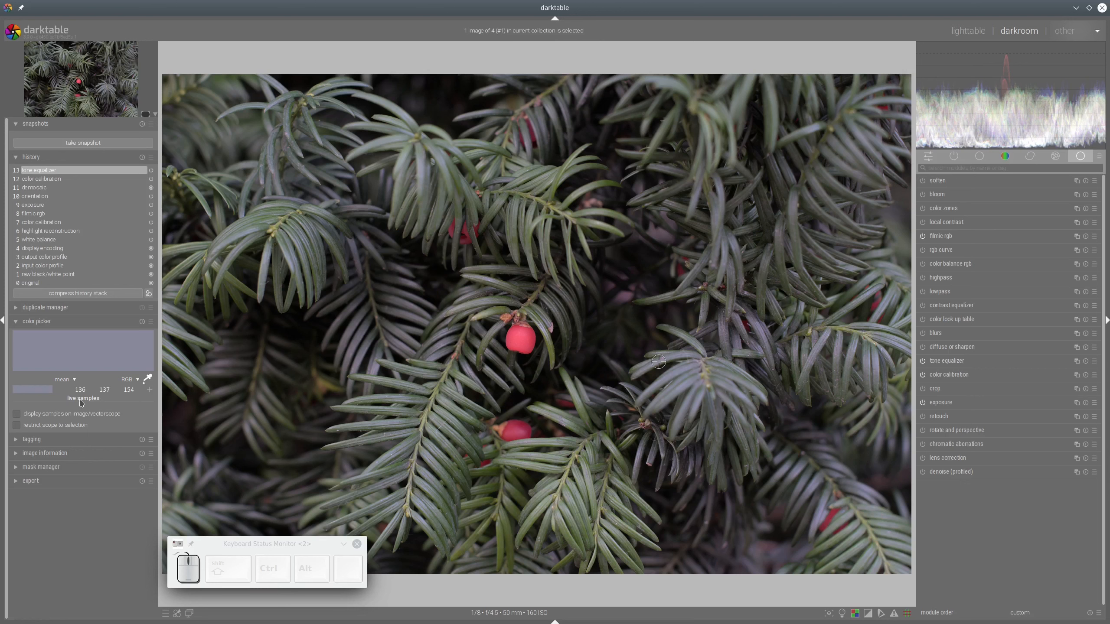
{"action": "left_click", "coordinate": [17, 426]}
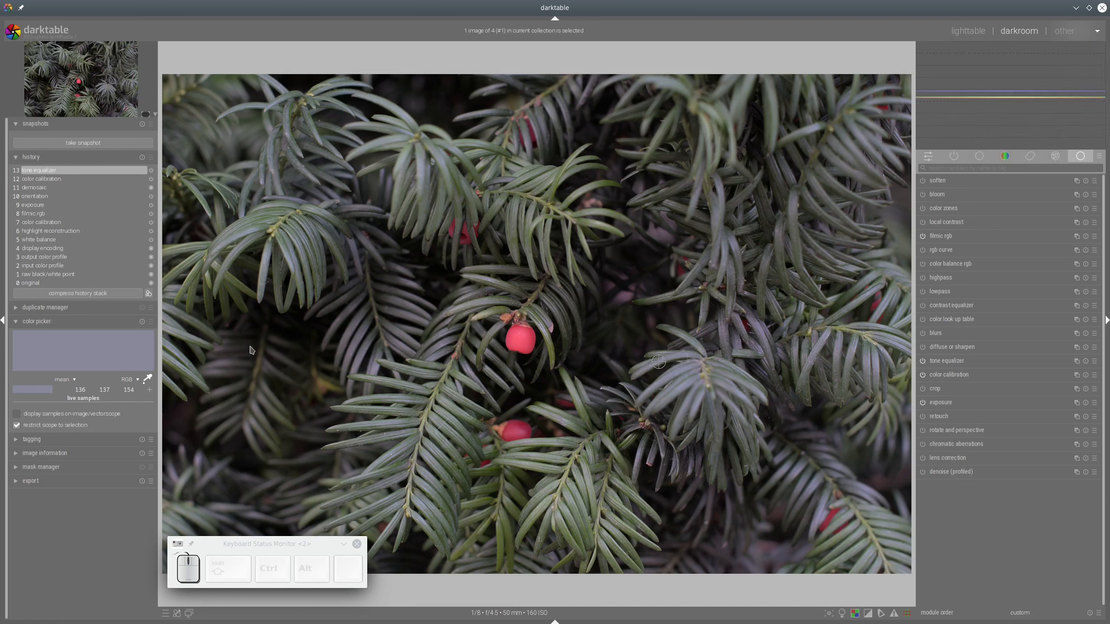
Add color picker live samples for the bright leaf cluster and for the dark, shadowed leaf at the photo's far side
{"action": "left_click", "coordinate": [223, 364]}
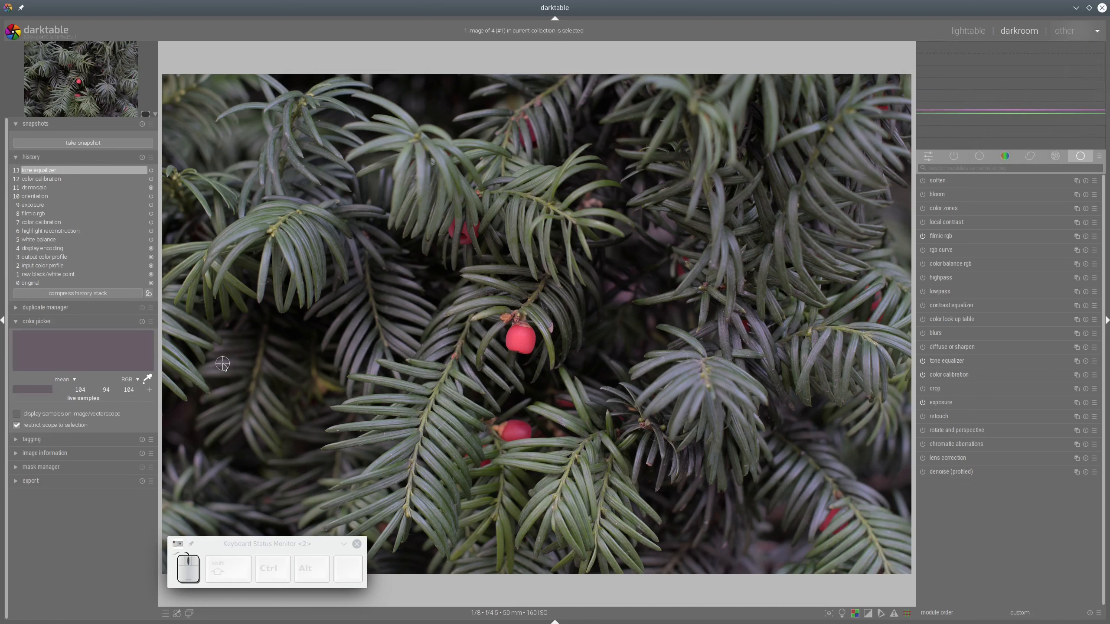
{"action": "left_click", "coordinate": [668, 377]}
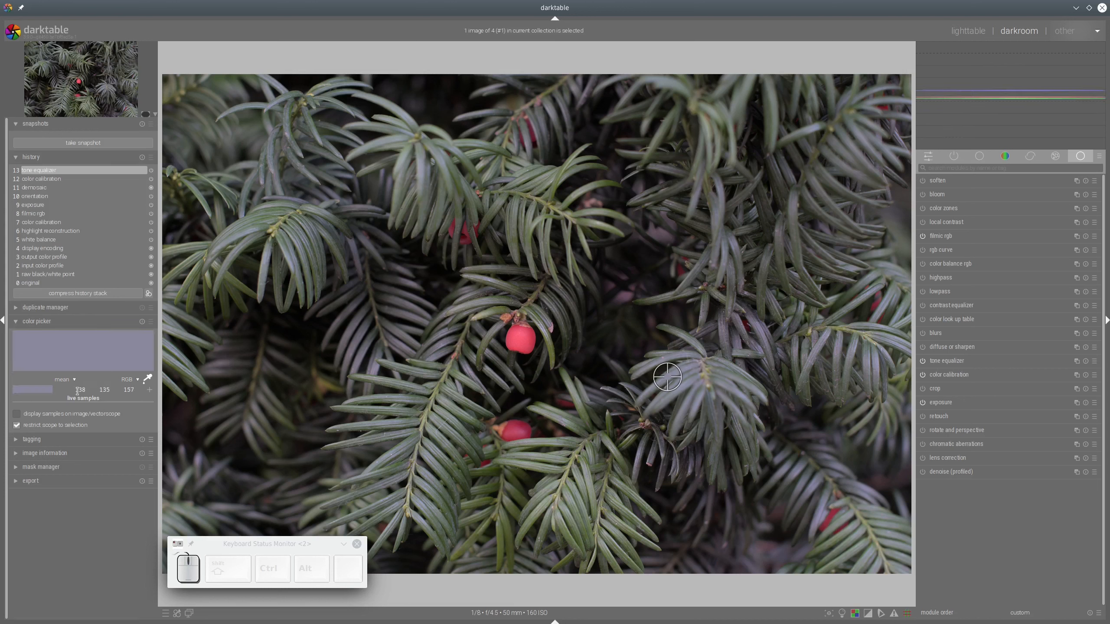
{"action": "left_click", "coordinate": [149, 390]}
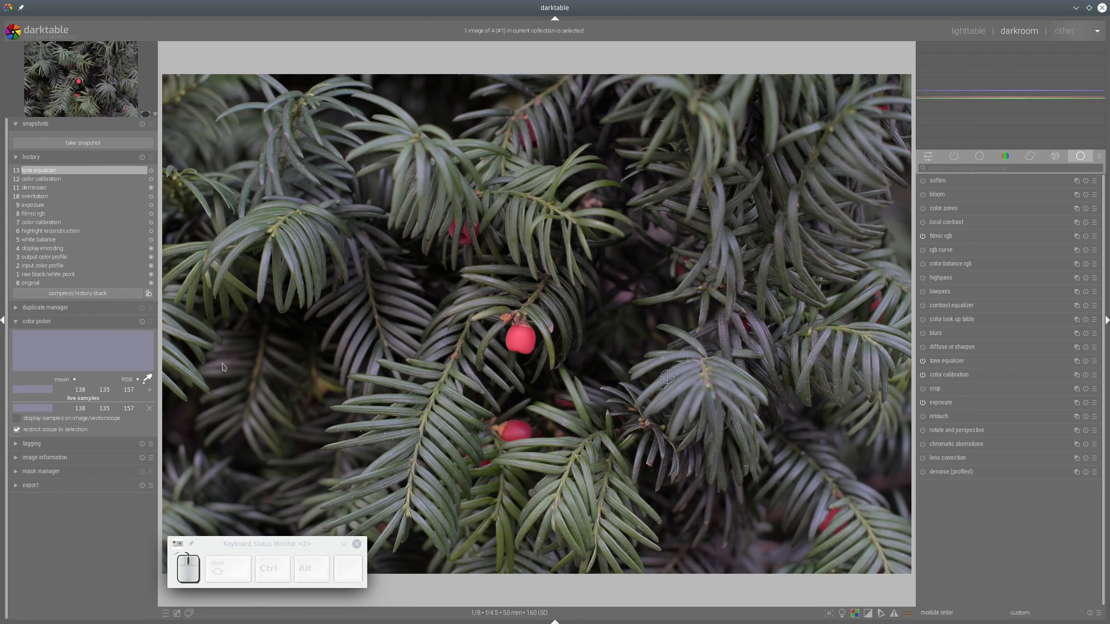
{"action": "left_click", "coordinate": [224, 366]}
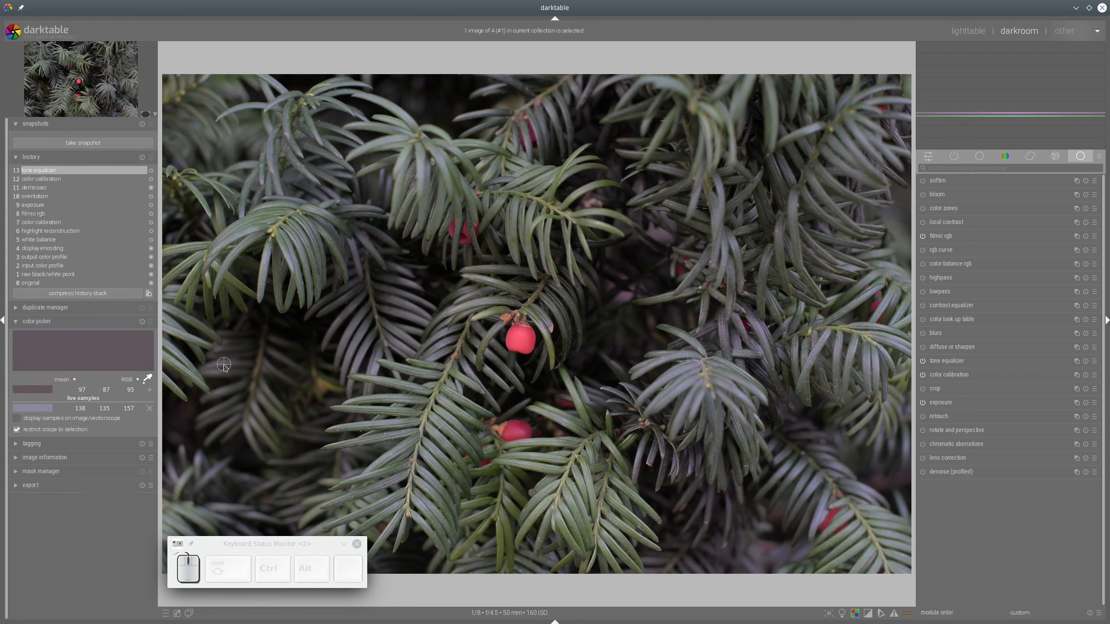
{"action": "left_click", "coordinate": [149, 390]}
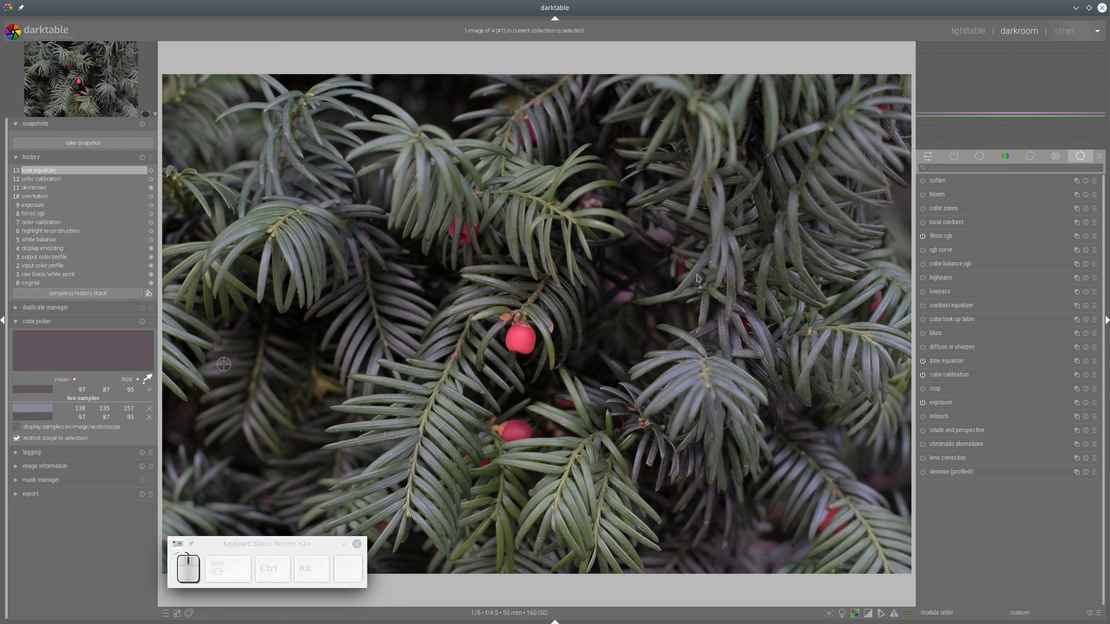
Auto-adjust the tone equalizer's mask exposure compensation and return to its advanced curve
{"action": "left_click", "coordinate": [953, 362]}
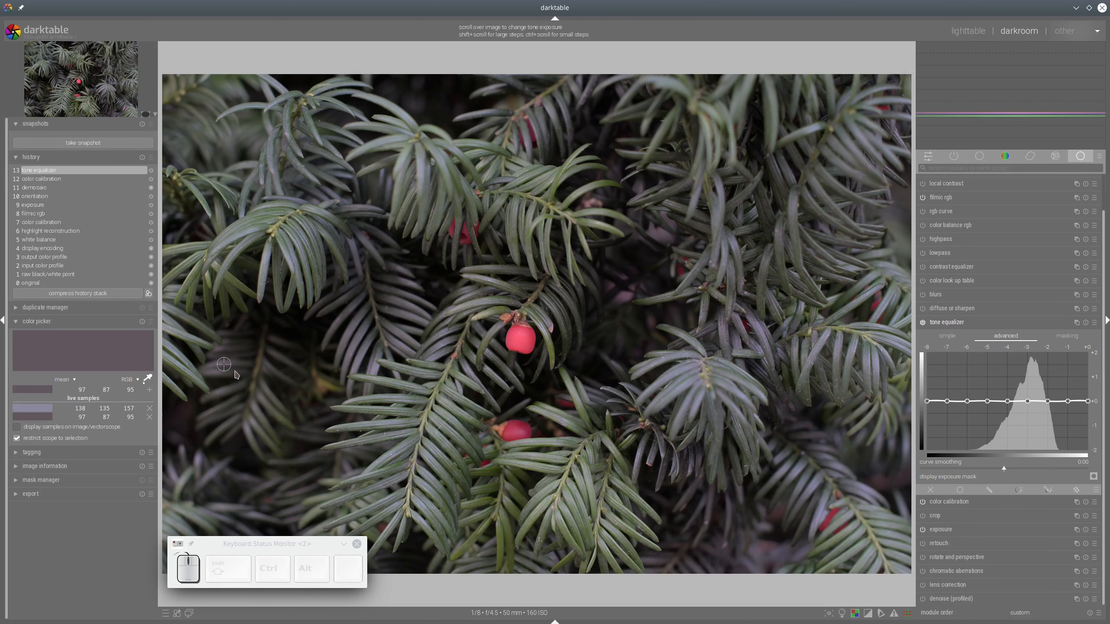
{"action": "mouse_move", "coordinate": [989, 116]}
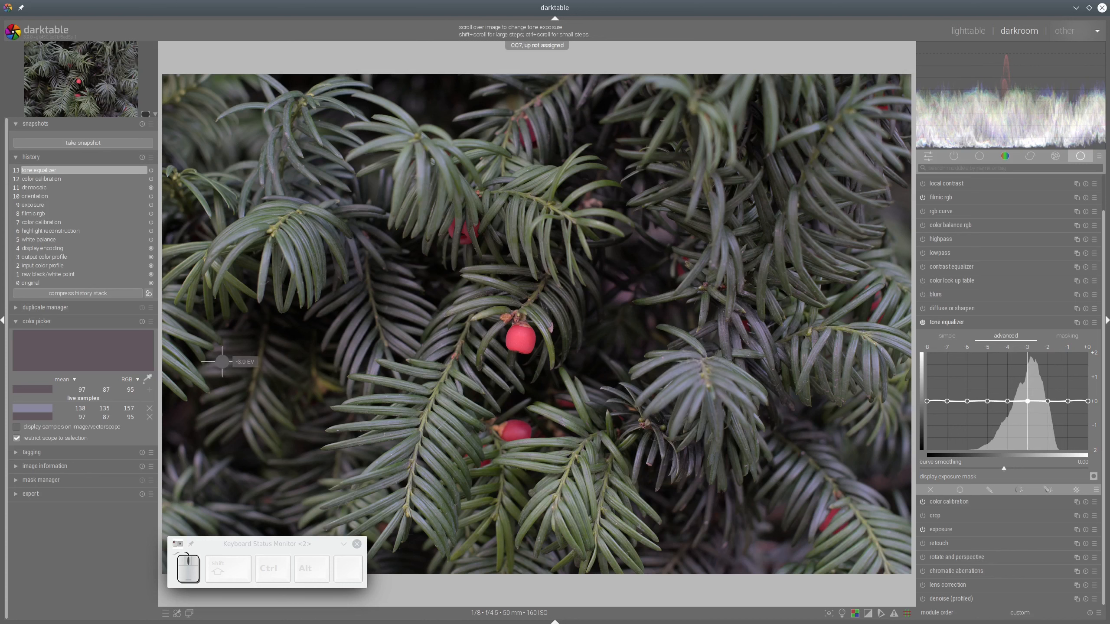
{"action": "left_click", "coordinate": [1067, 336]}
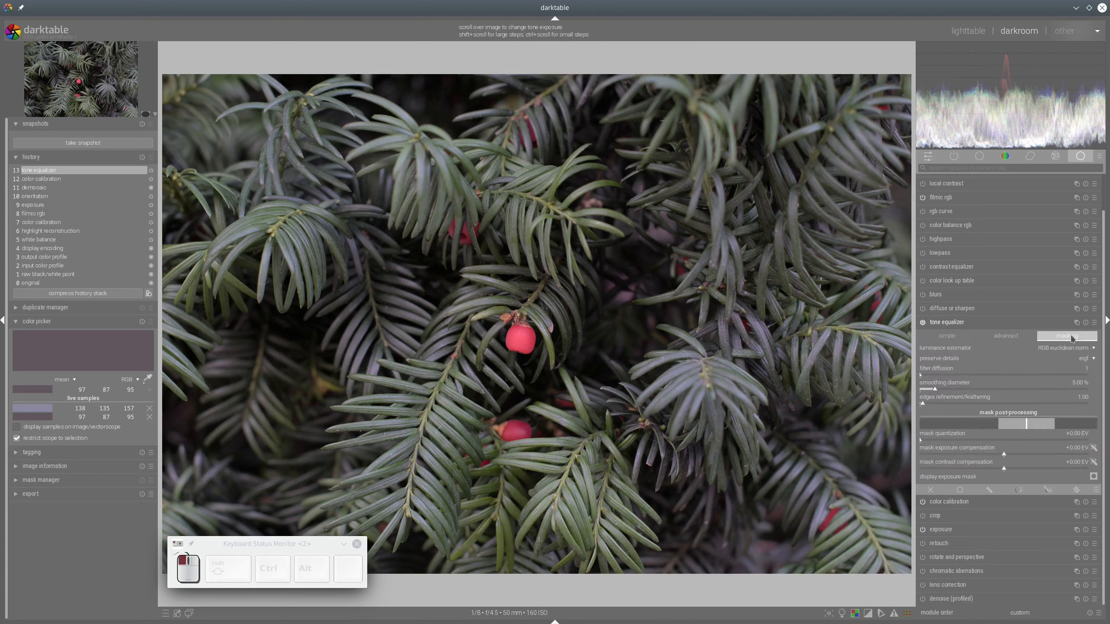
{"action": "left_click", "coordinate": [1094, 449]}
{"action": "left_click", "coordinate": [1008, 339]}
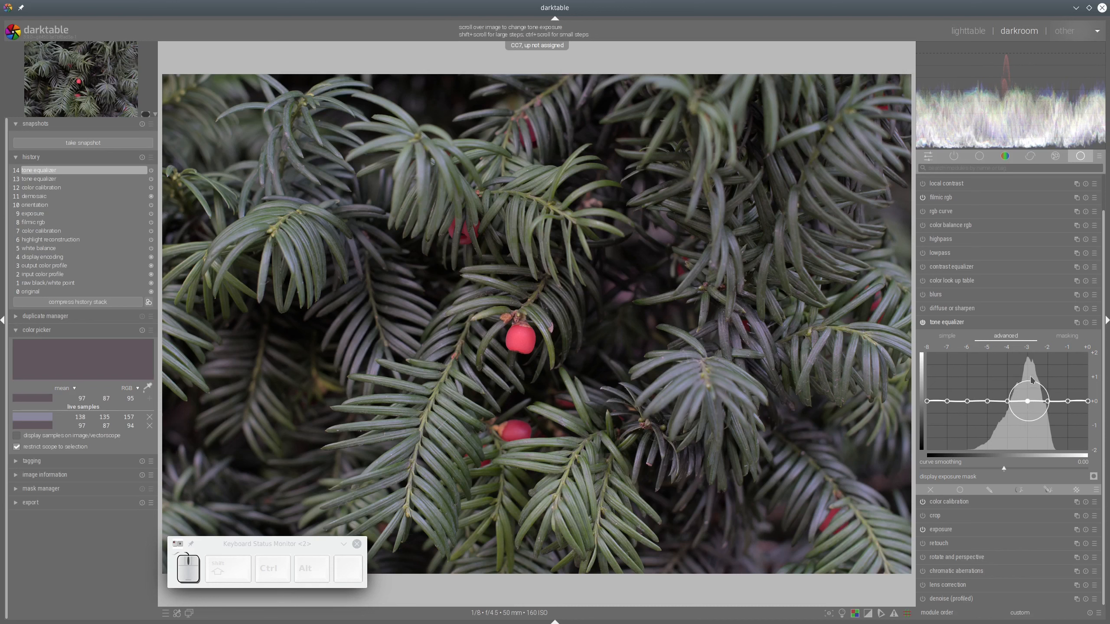
{"action": "key", "text": "shift"}
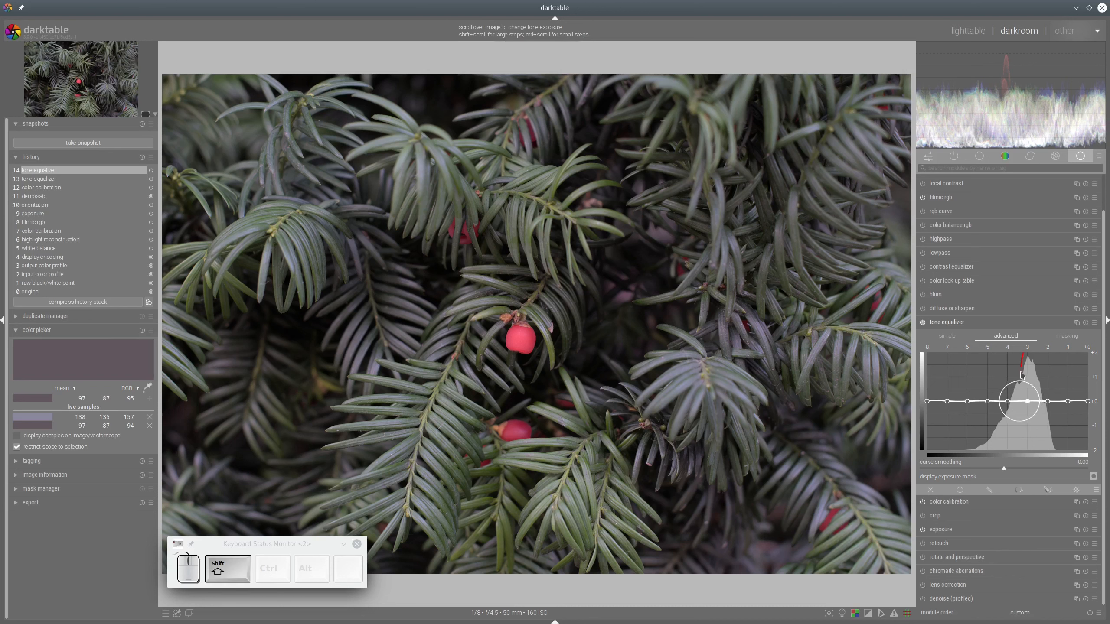
{"action": "mouse_move", "coordinate": [1096, 370]}
{"action": "left_mouse_down"}
{"action": "mouse_move", "coordinate": [1084, 350]}
{"action": "mouse_move", "coordinate": [1031, 360]}
{"action": "left_mouse_up"}
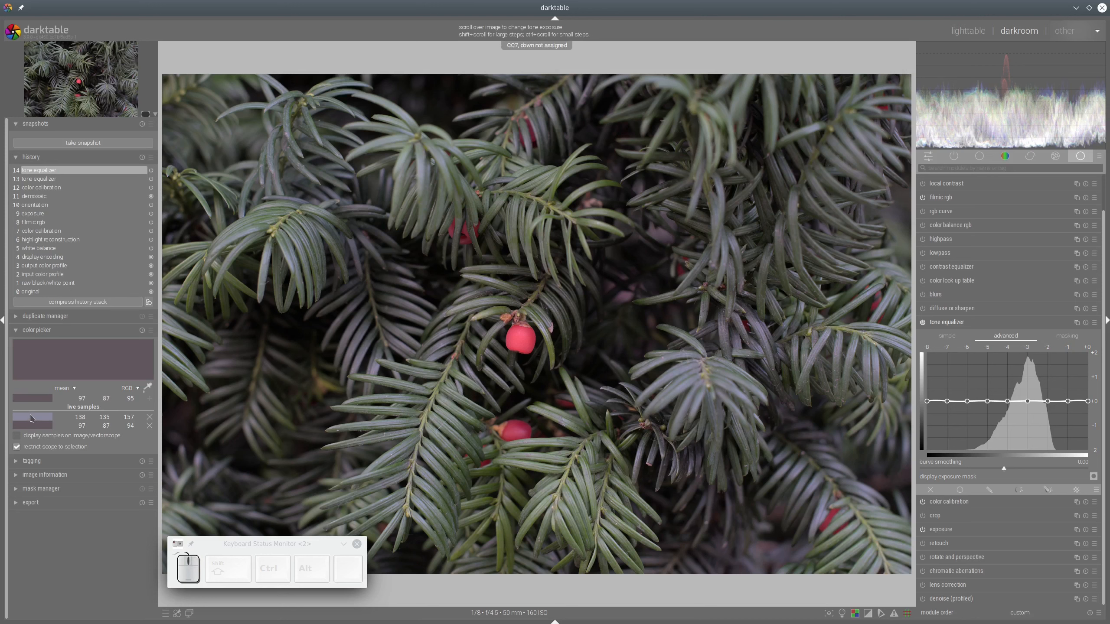
Load the bright leaf cluster's live sample area into the active color picker
{"action": "left_click", "coordinate": [31, 416]}
{"action": "right_click", "coordinate": [31, 416]}
{"action": "left_click", "coordinate": [148, 388]}
{"action": "right_click", "coordinate": [33, 418]}
{"action": "left_click", "coordinate": [32, 418]}
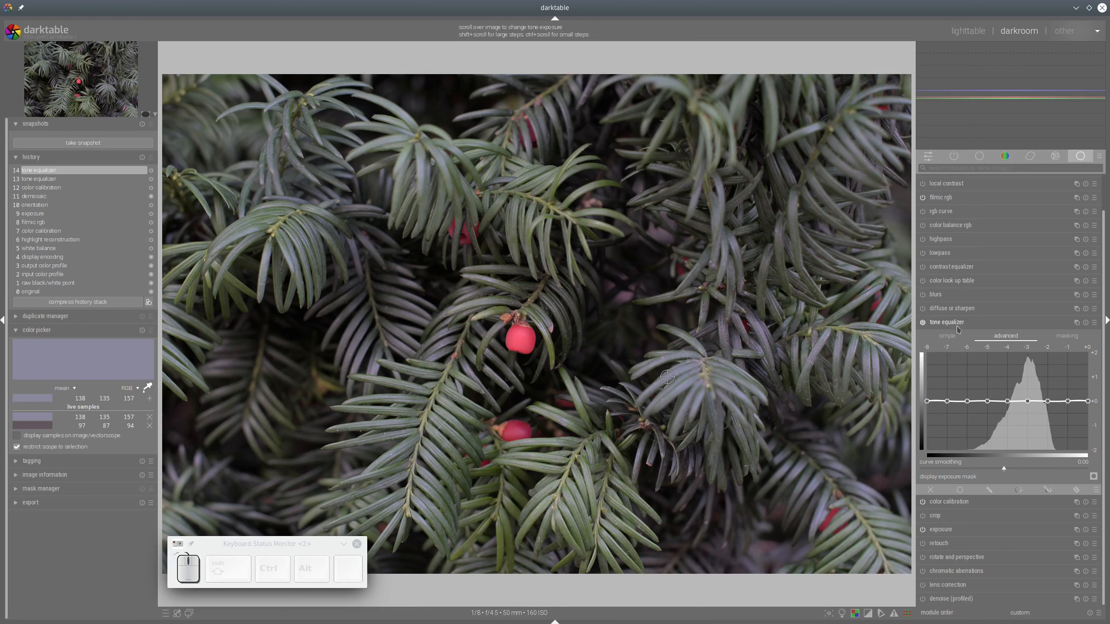
Turn on drawn and parametric masking for the tone equalizer and set its blend mode to RGB blue channel
{"action": "left_click", "coordinate": [990, 322]}
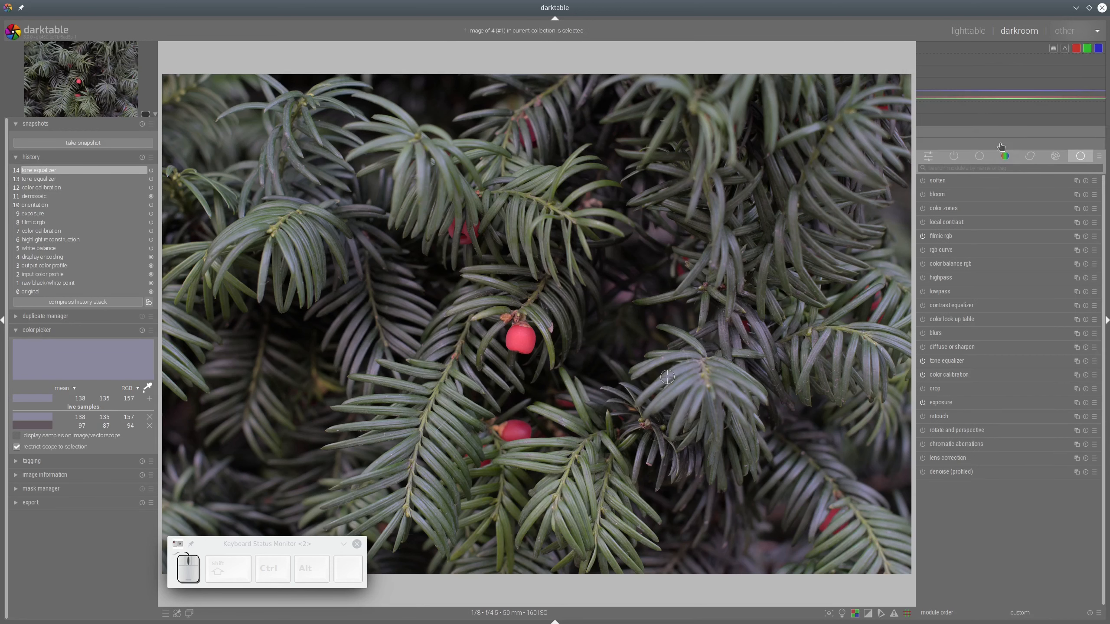
{"action": "left_click", "coordinate": [958, 365]}
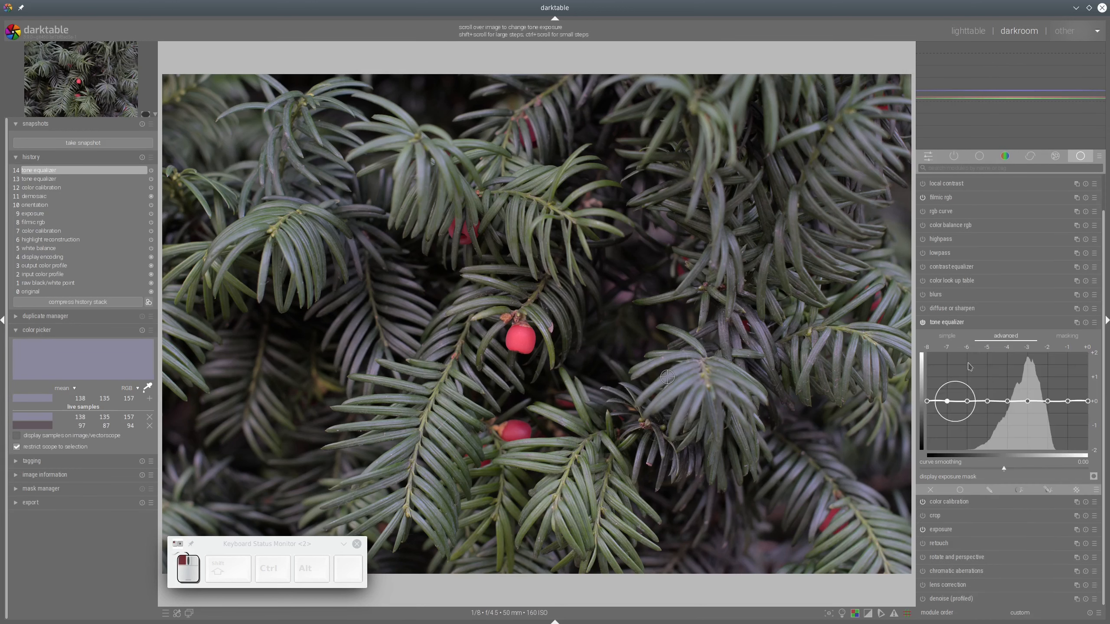
{"action": "left_click", "coordinate": [1048, 490]}
{"action": "left_click", "coordinate": [1069, 504]}
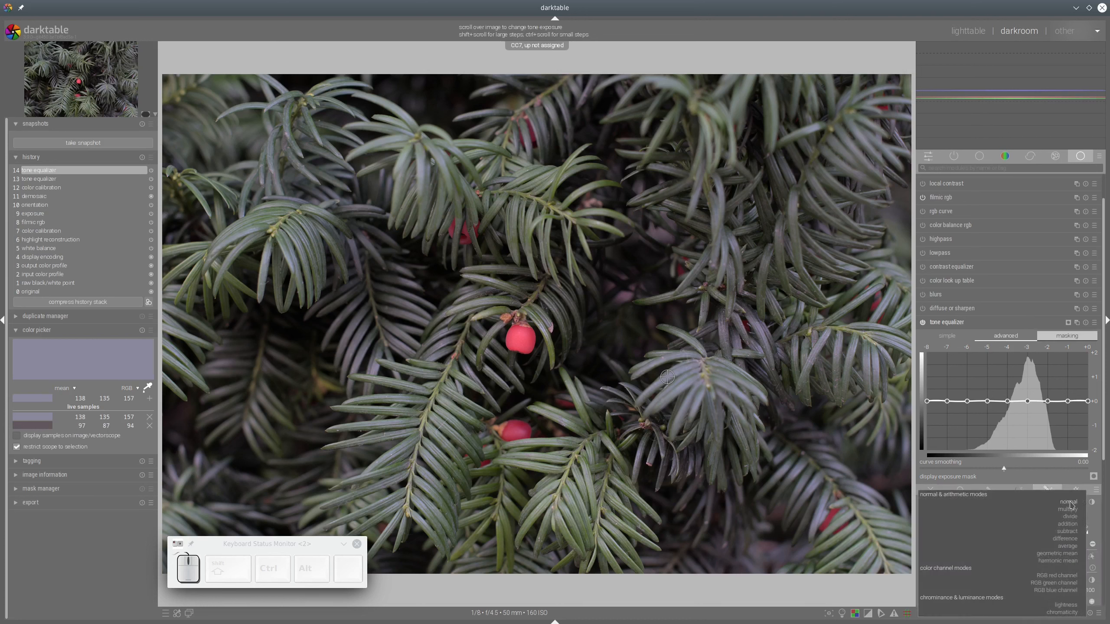
{"action": "left_click", "coordinate": [1048, 591]}
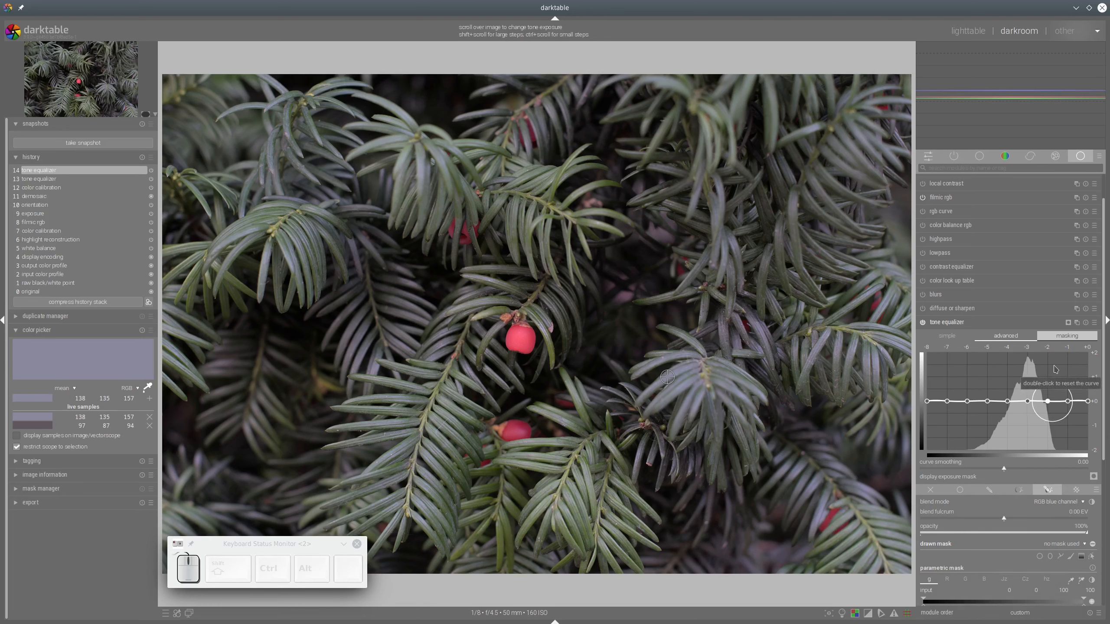
{"action": "mouse_move", "coordinate": [1028, 362]}
{"action": "left_mouse_down"}
{"action": "mouse_move", "coordinate": [1027, 448]}
{"action": "mouse_move", "coordinate": [1081, 458]}
{"action": "mouse_move", "coordinate": [1098, 356]}
{"action": "mouse_move", "coordinate": [1030, 361]}
{"action": "left_mouse_up"}
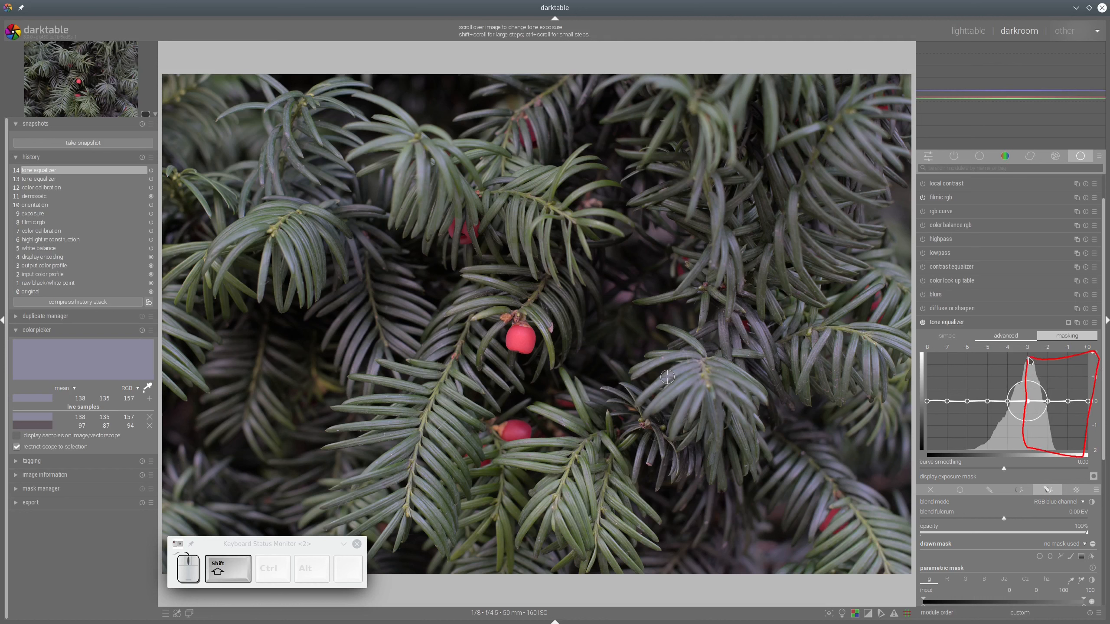
{"action": "key", "text": "shift+F11"}
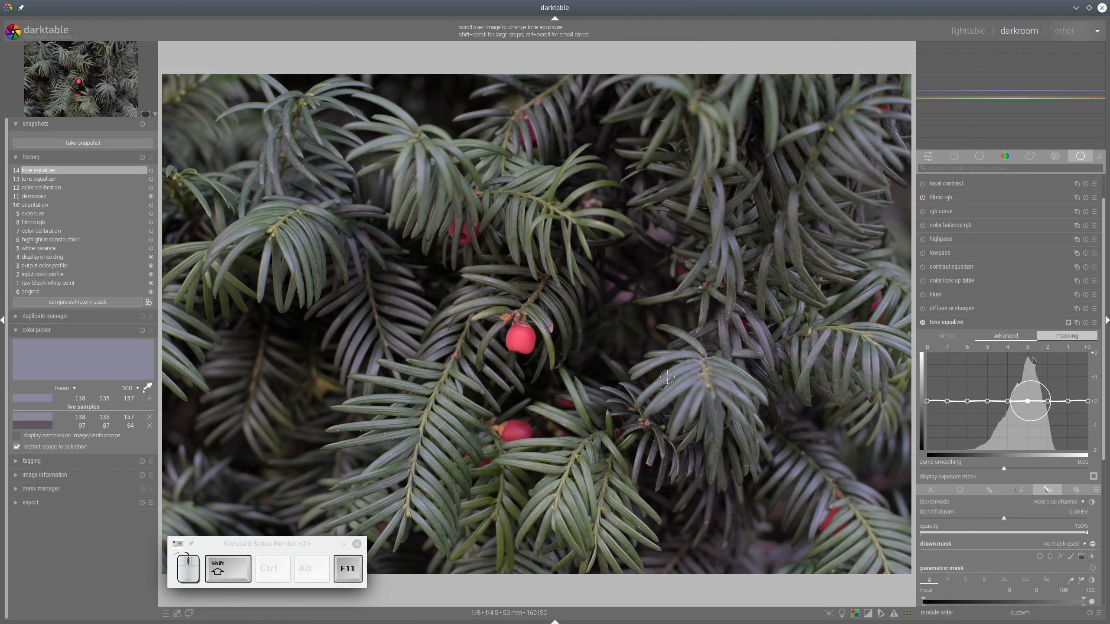
Lower the tone equalizer curve around the -2 and -1 EV nodes by about half a stop to reduce blue in the highlights
{"action": "left_click", "coordinate": [1066, 360]}
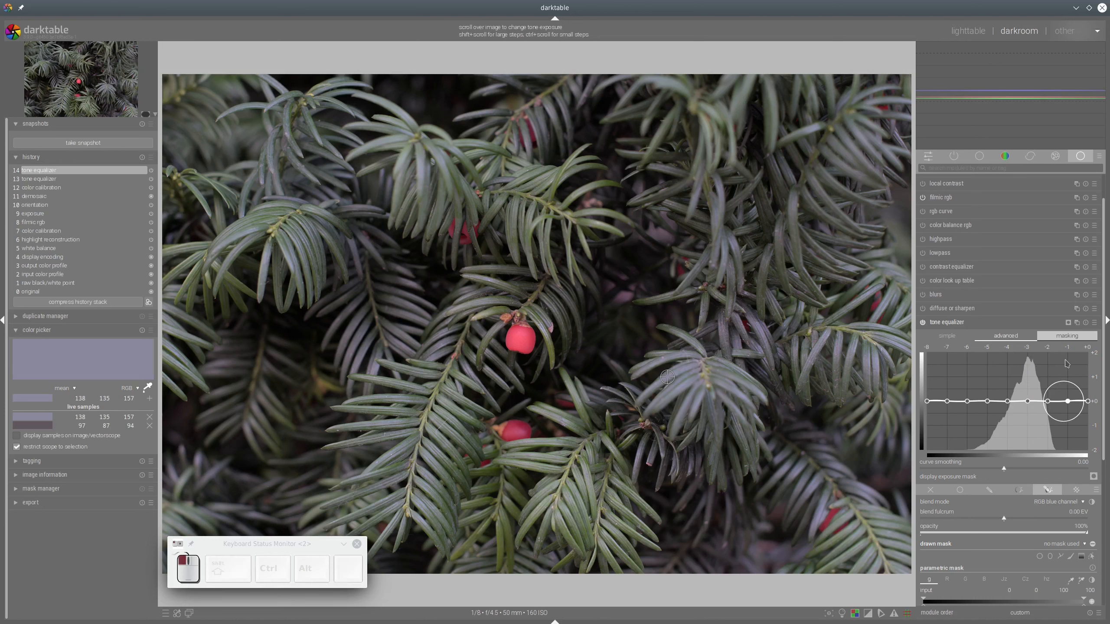
{"action": "left_click_drag", "start_coordinate": [1067, 364], "coordinate": [1063, 365]}
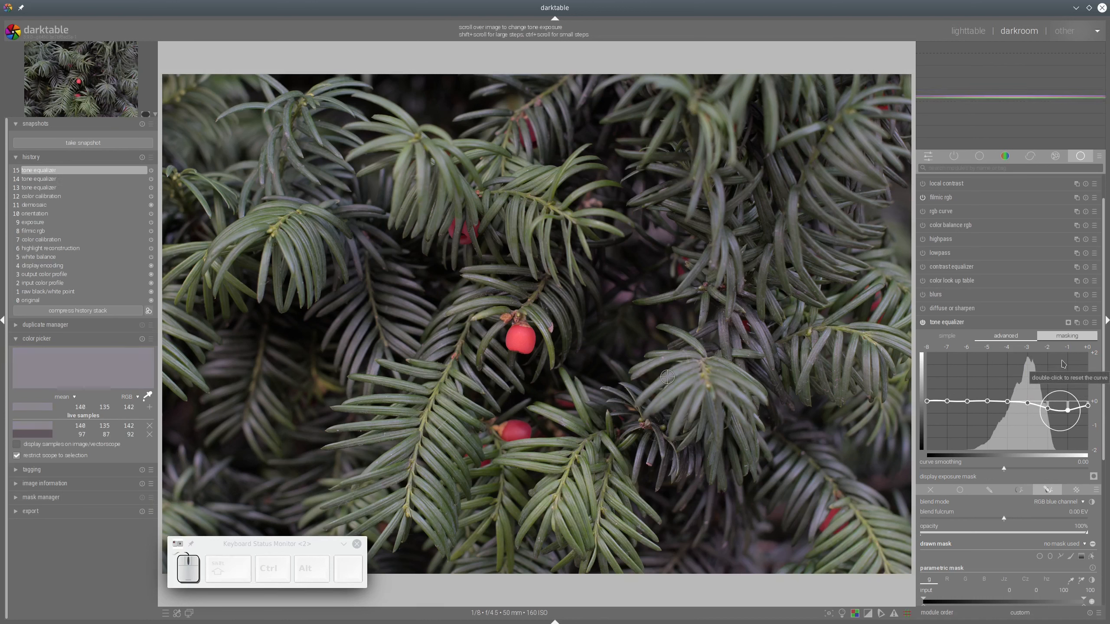
{"action": "left_click_drag", "start_coordinate": [1062, 362], "coordinate": [1062, 366]}
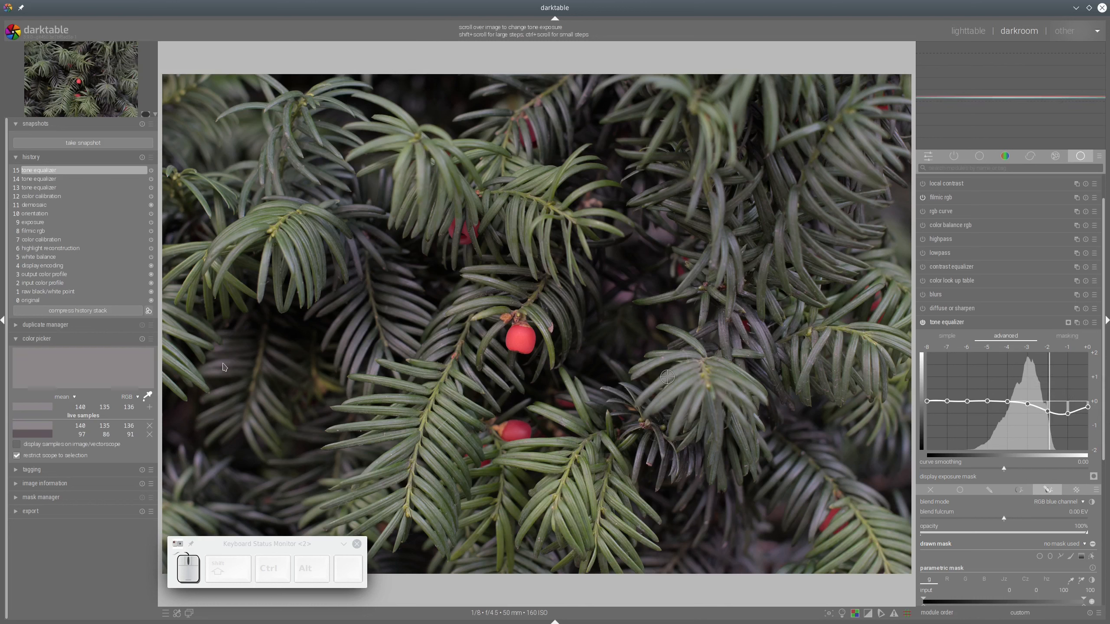
Lower the tone equalizer curve's -3 EV node to about -0.4 EV and ease the -4 EV node down slightly
{"action": "scroll", "coordinate": [1027, 379], "scroll_direction": "down", "scroll_amount": 3}
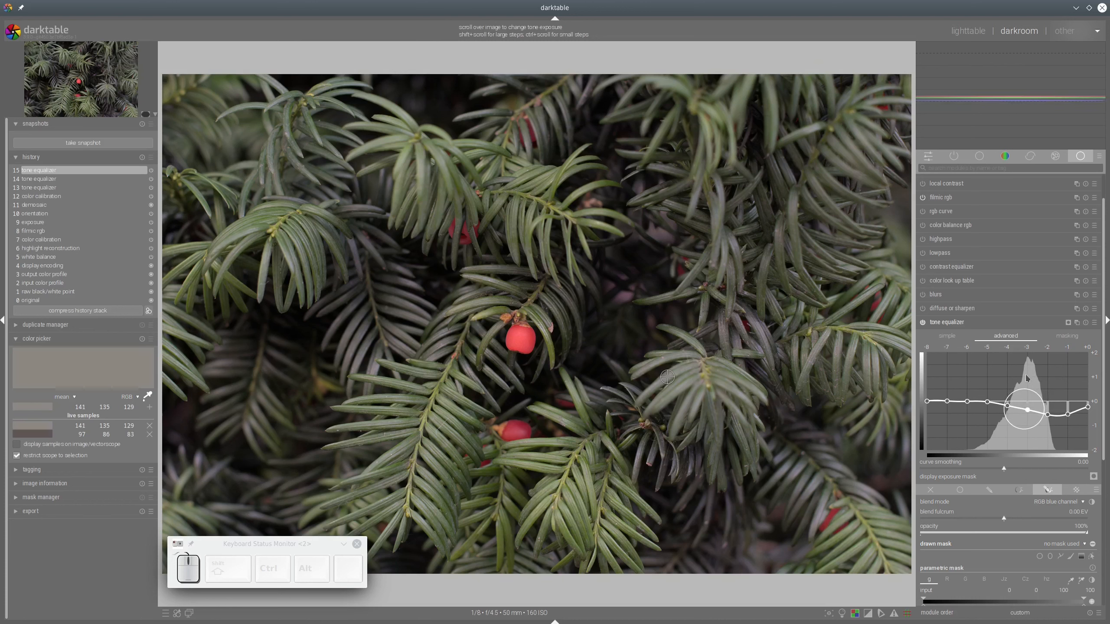
{"action": "scroll", "coordinate": [1025, 379], "scroll_direction": "down", "scroll_amount": 1}
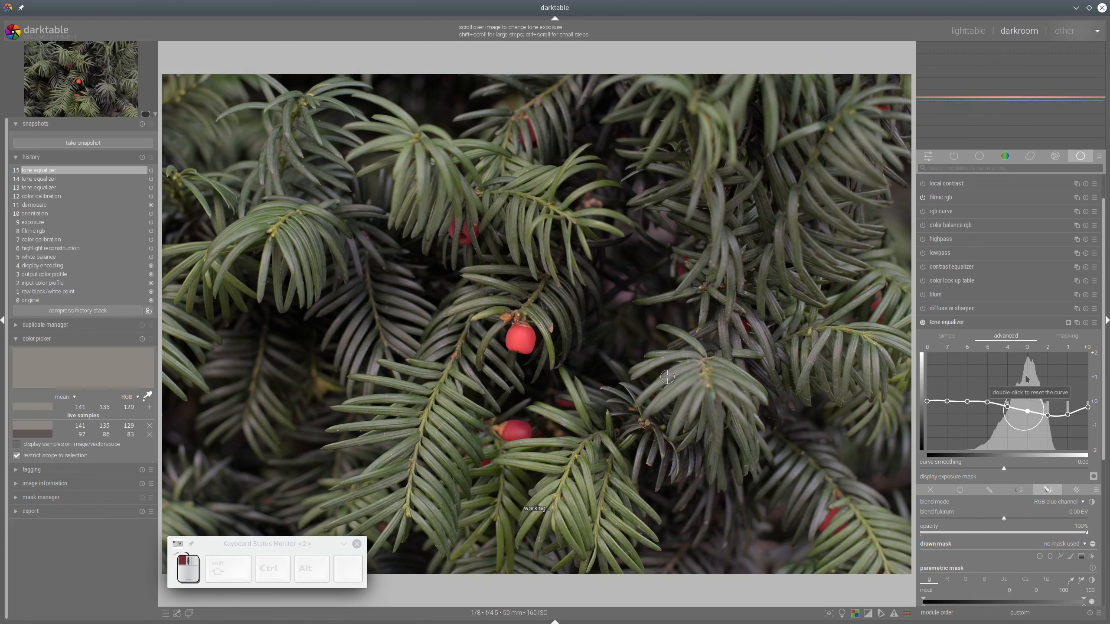
{"action": "left_click_drag", "start_coordinate": [997, 380], "coordinate": [996, 378]}
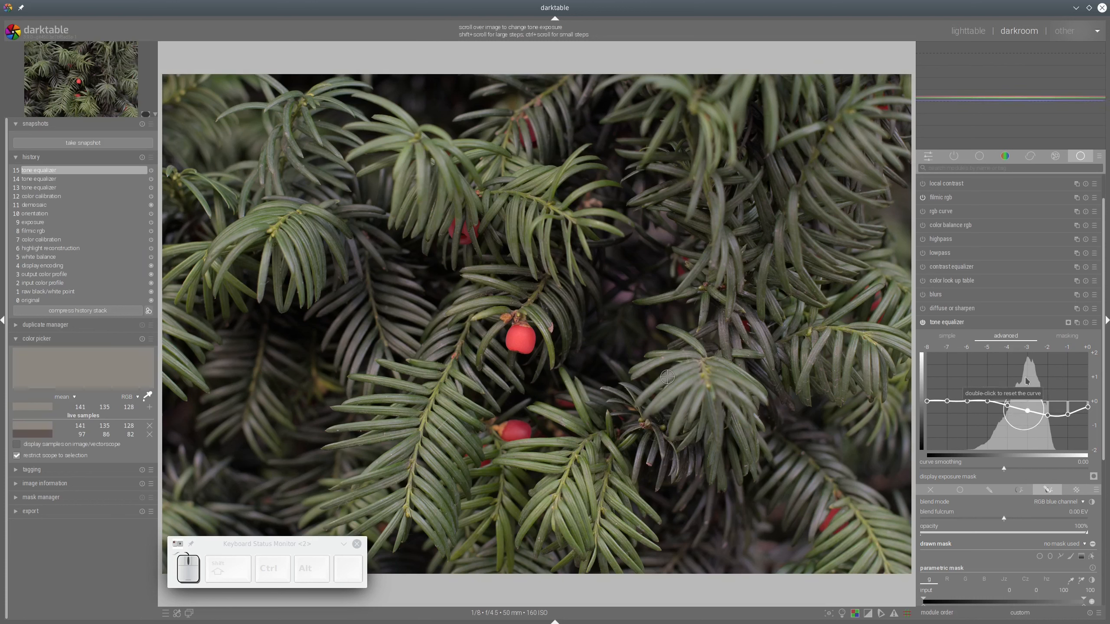
Load the dark-leaf live sample and the bright-leaf live sample in turn into the picker to compare their channels
{"action": "right_click", "coordinate": [37, 437]}
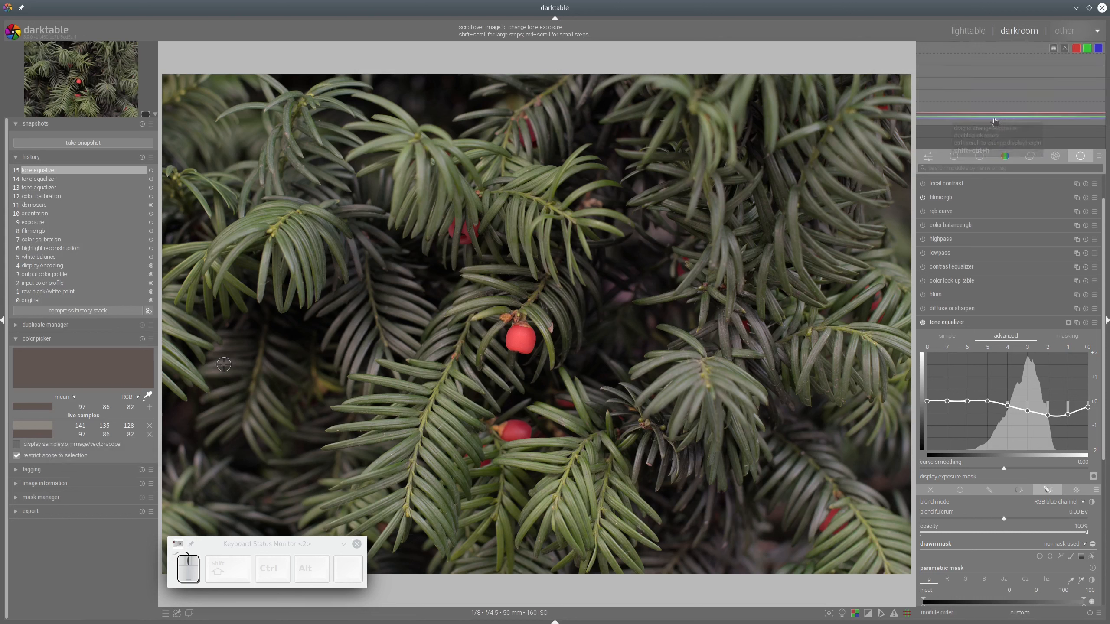
{"action": "right_click", "coordinate": [27, 428]}
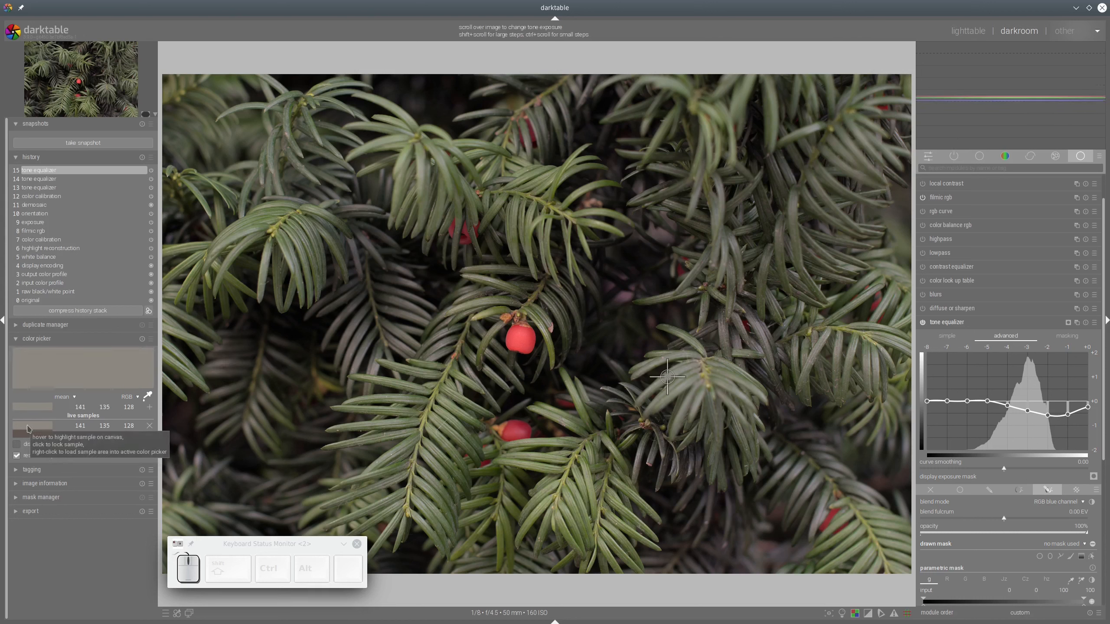
Return the picker to the bright-leaf live sample, duplicate the tone equalizer instance and reset the duplicate's curve to flat
{"action": "right_click", "coordinate": [32, 436]}
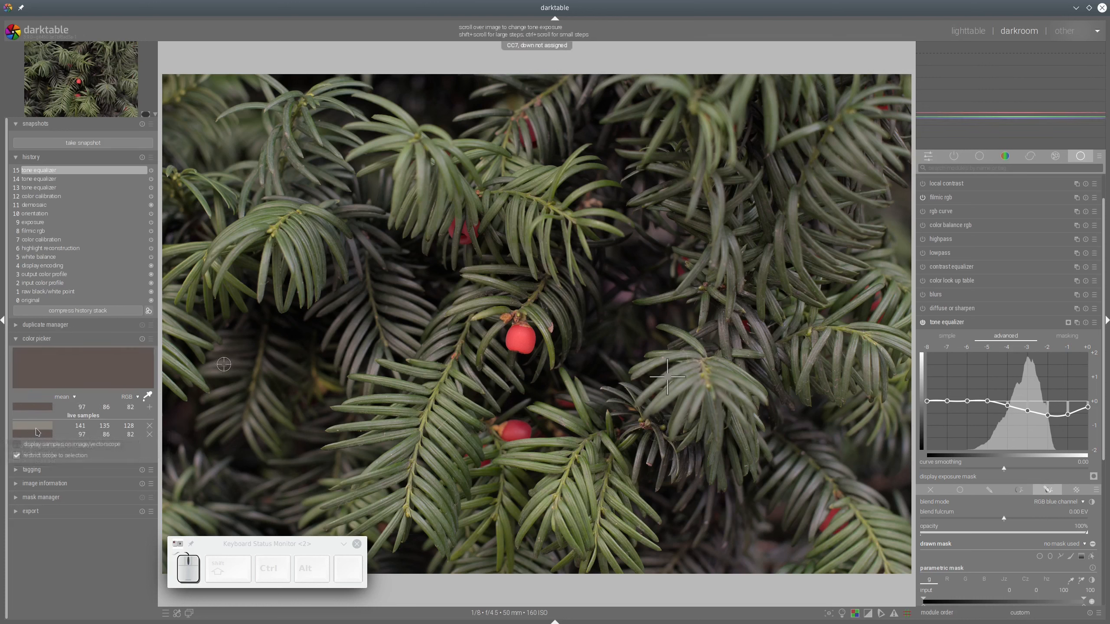
{"action": "right_click", "coordinate": [27, 426]}
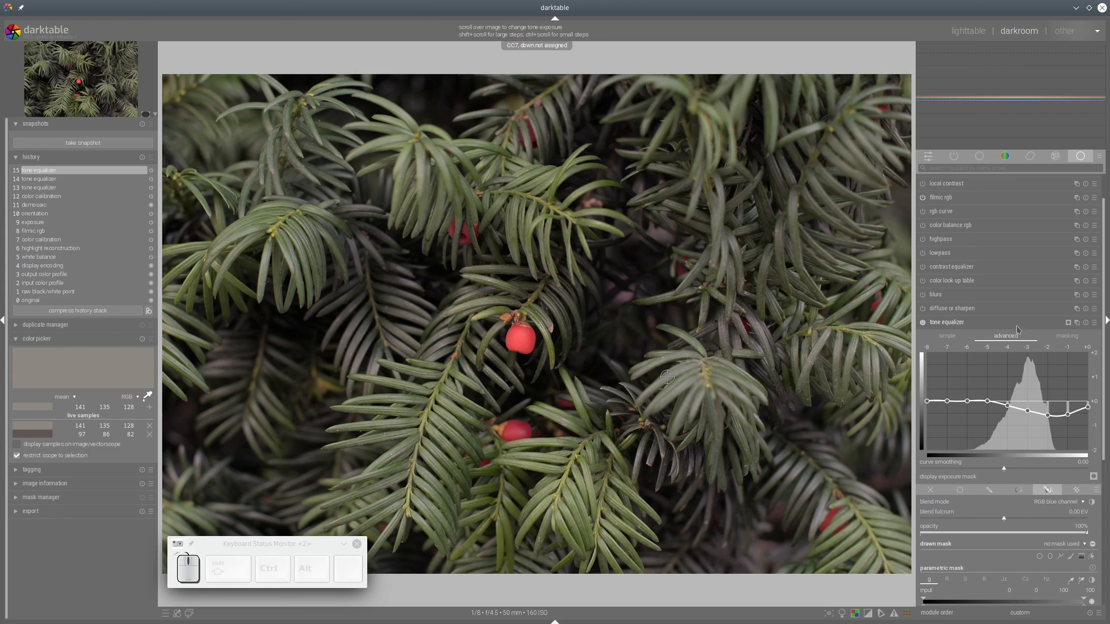
{"action": "left_click", "coordinate": [1077, 323]}
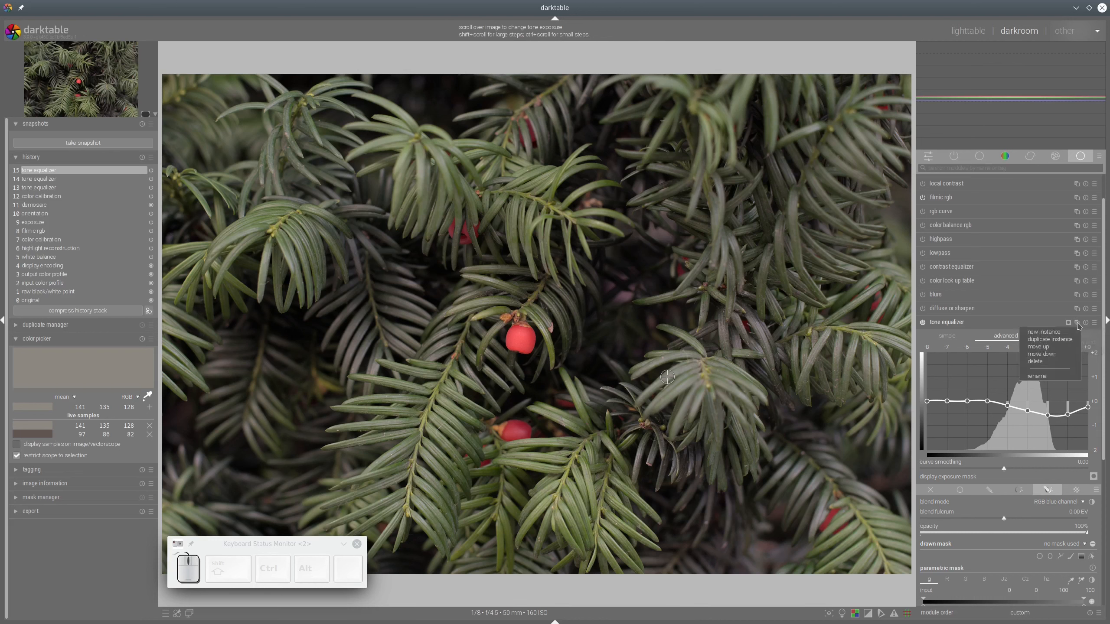
{"action": "left_click", "coordinate": [1063, 342]}
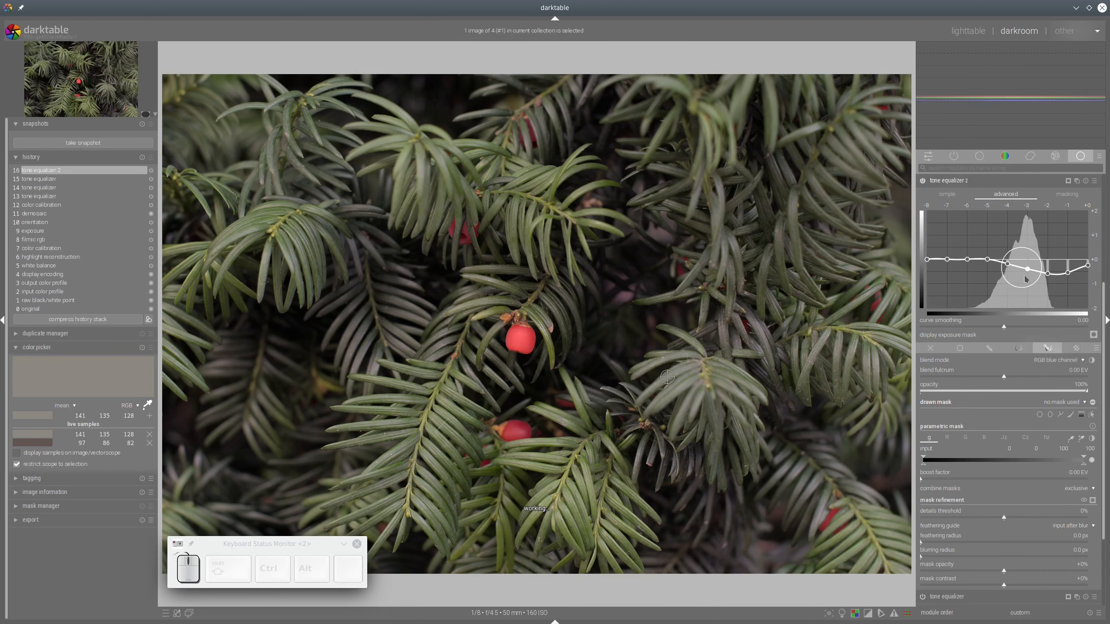
{"action": "double_click", "coordinate": [1052, 264]}
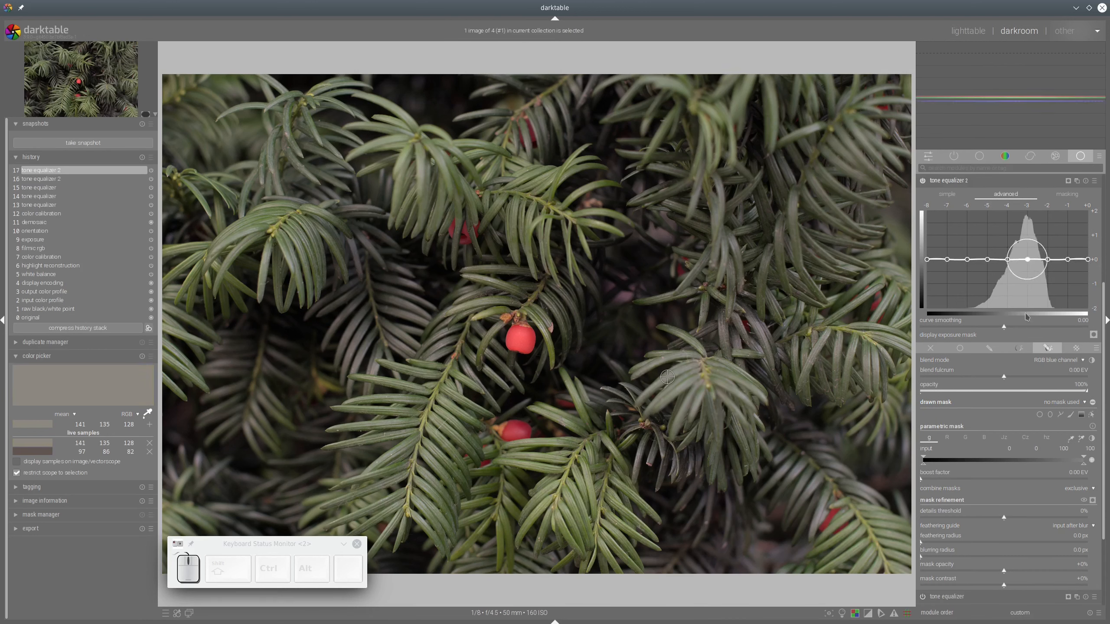
Set the duplicate tone equalizer's blend mode to RGB green channel and raise its curve by about 0.3 EV between -3 and -1 EV
{"action": "scroll", "coordinate": [1062, 360], "scroll_direction": "up", "scroll_amount": 1}
{"action": "mouse_move", "coordinate": [1025, 247]}
{"action": "left_mouse_down"}
{"action": "mouse_move", "coordinate": [1012, 230]}
{"action": "mouse_move", "coordinate": [1021, 232]}
{"action": "left_mouse_up"}
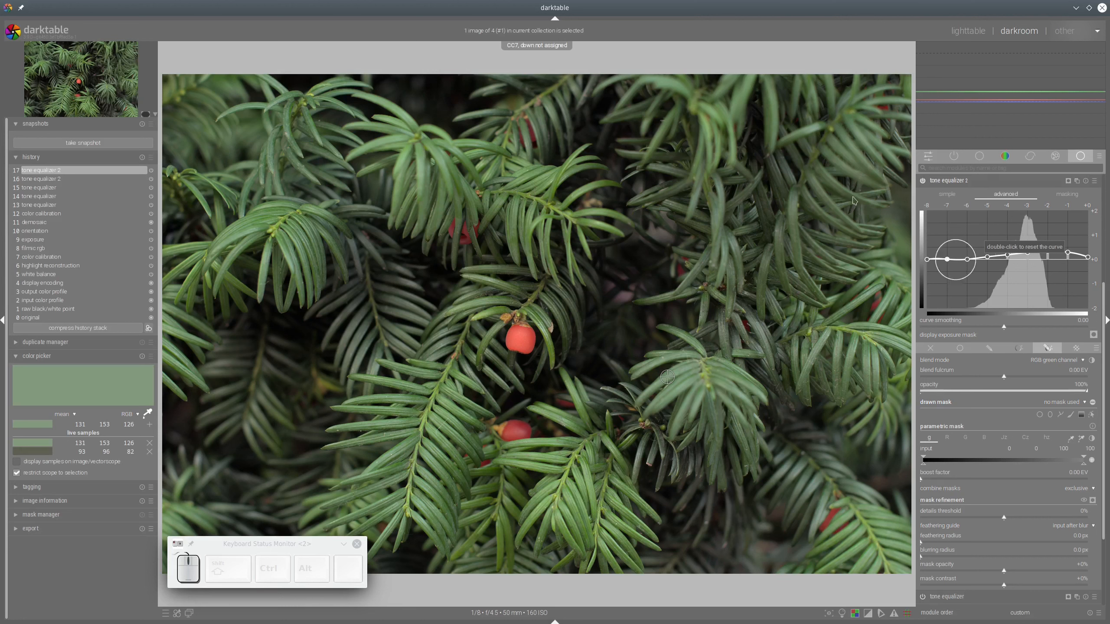
Using the dark-leaf sample, raise the green-channel curve's -4 EV node to about +0.35 EV and ease the -2 and -1 EV nodes down
{"action": "right_click", "coordinate": [38, 455]}
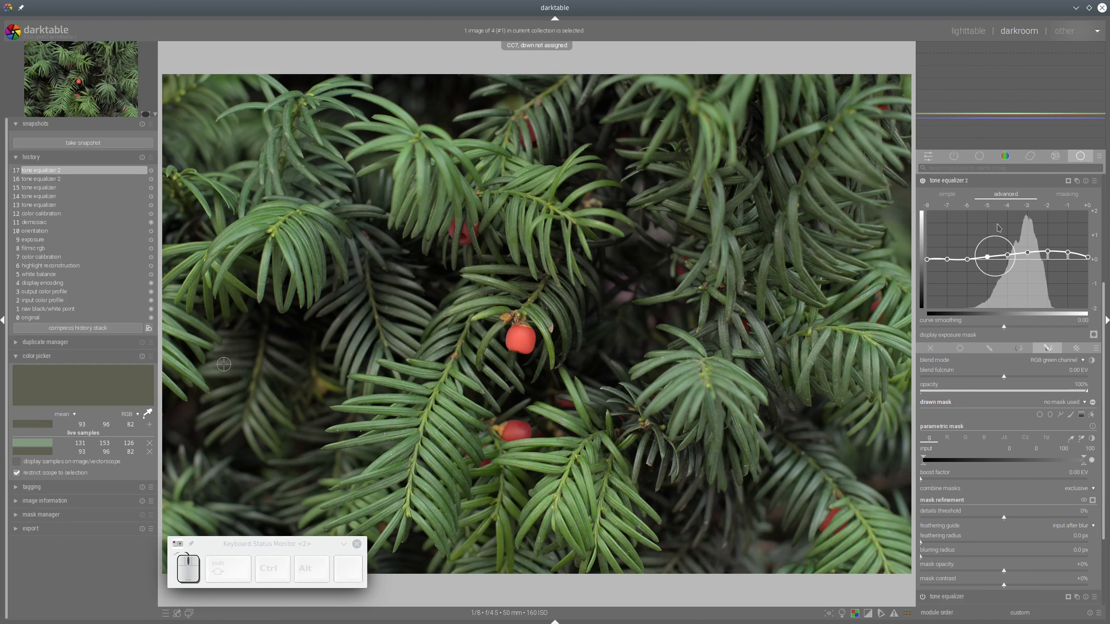
{"action": "scroll", "coordinate": [1006, 246], "scroll_direction": "up", "scroll_amount": 2}
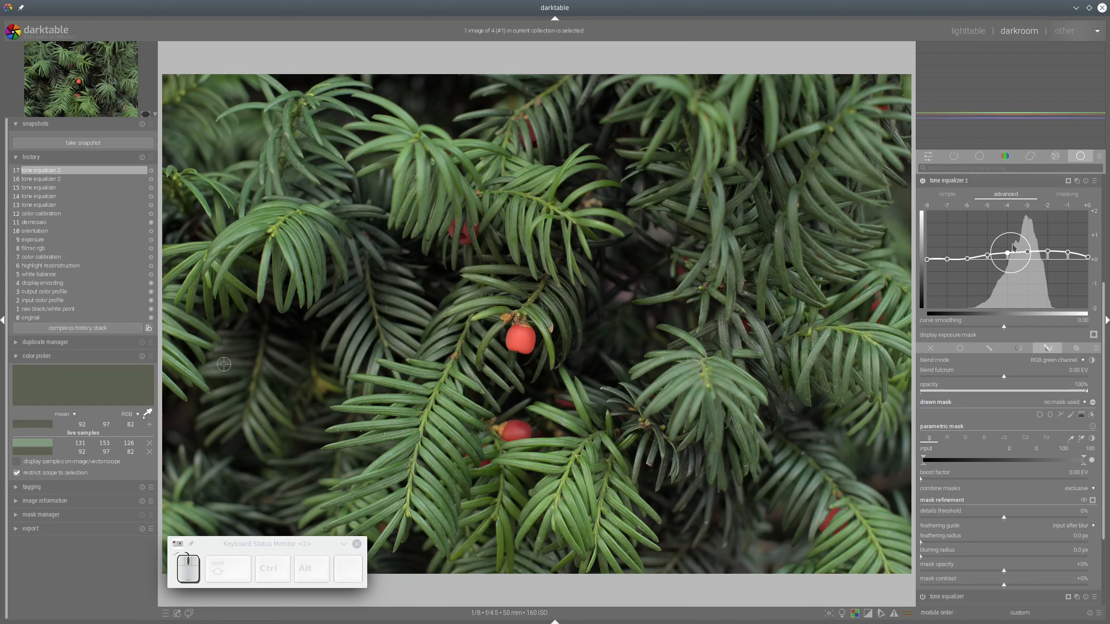
{"action": "scroll", "coordinate": [1013, 248], "scroll_direction": "up", "scroll_amount": 2}
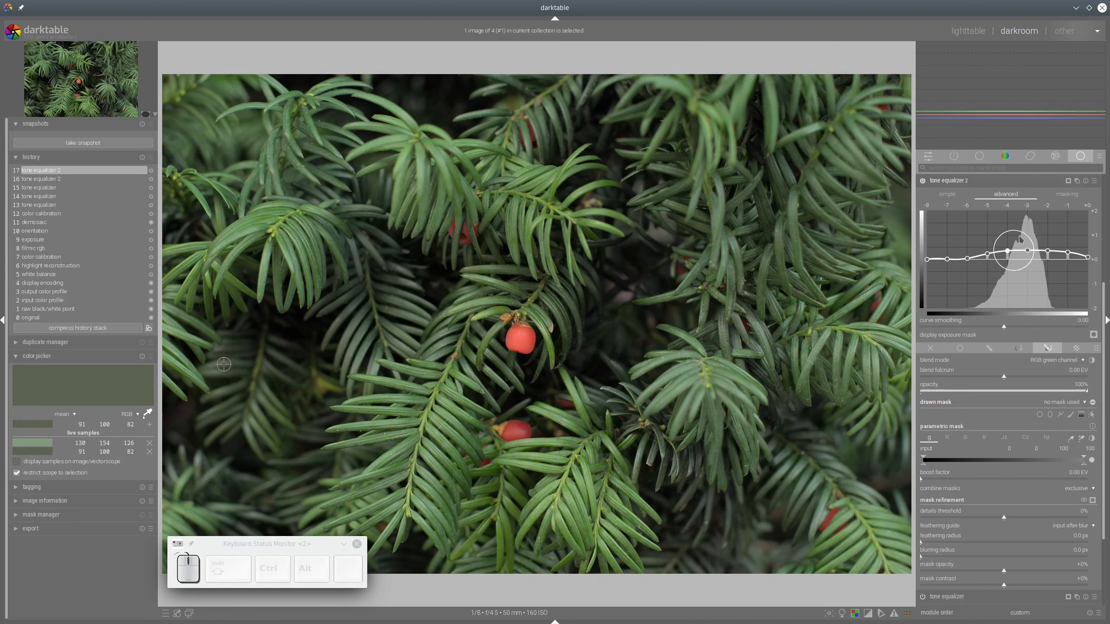
{"action": "scroll", "coordinate": [1053, 238], "scroll_direction": "down", "scroll_amount": 2}
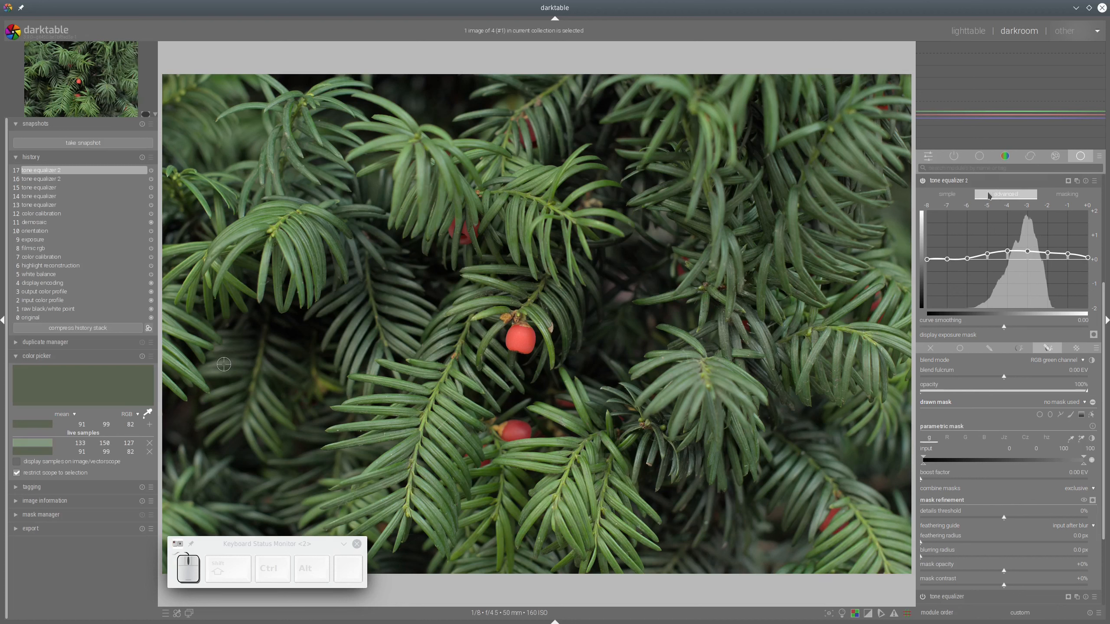
{"action": "left_click", "coordinate": [949, 183]}
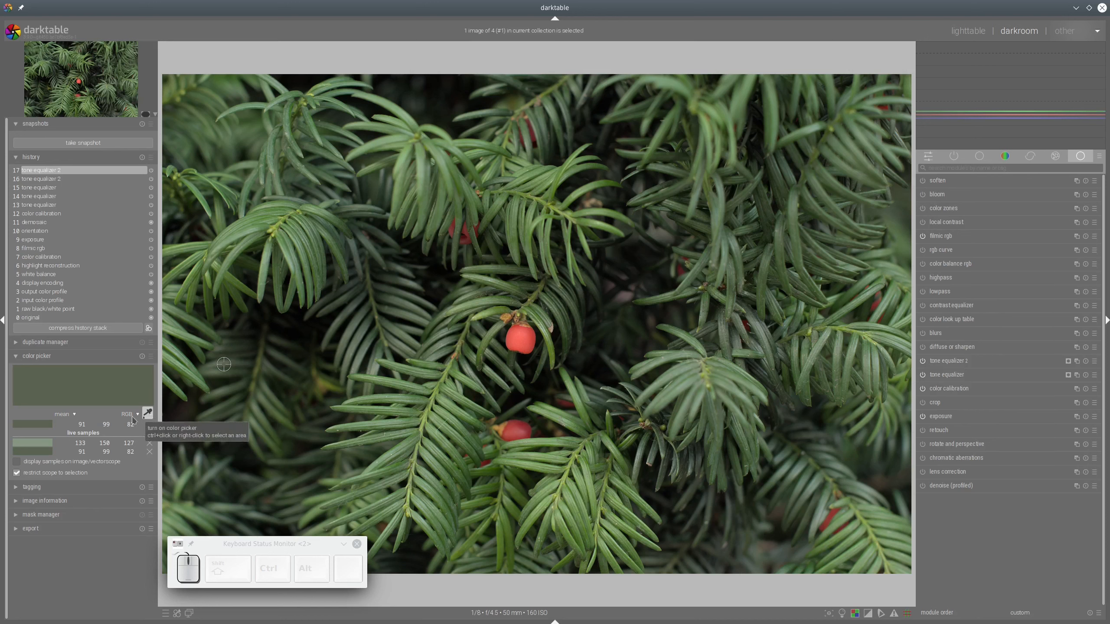
Turn off restricting the scope to the selection and deactivate the color picker
{"action": "left_click", "coordinate": [16, 473]}
{"action": "left_click", "coordinate": [148, 414]}
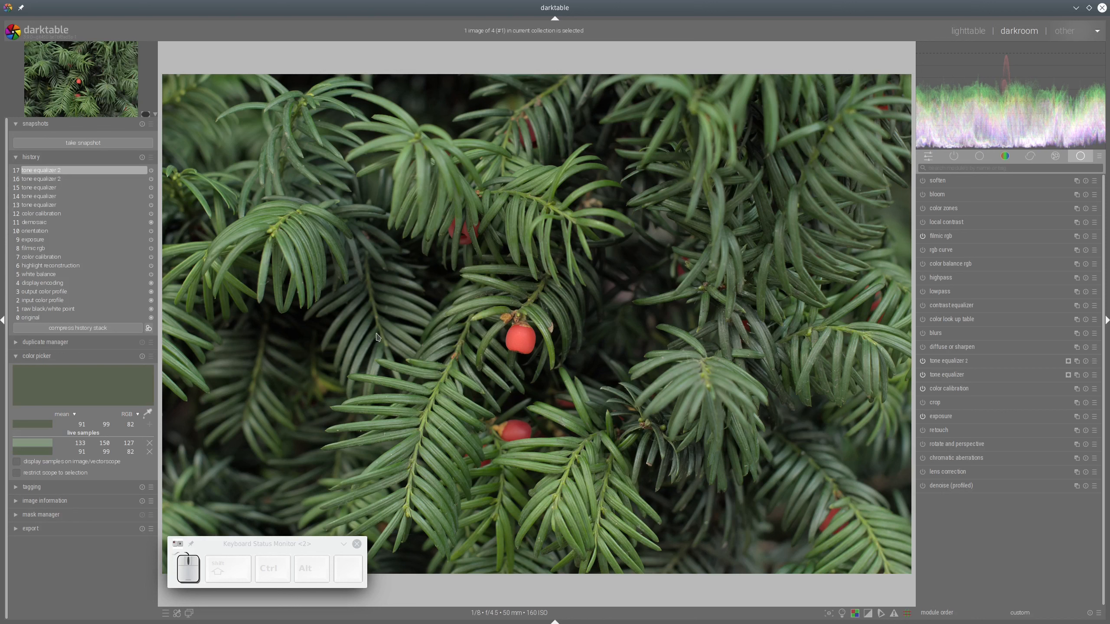
{"action": "left_click", "coordinate": [65, 359]}
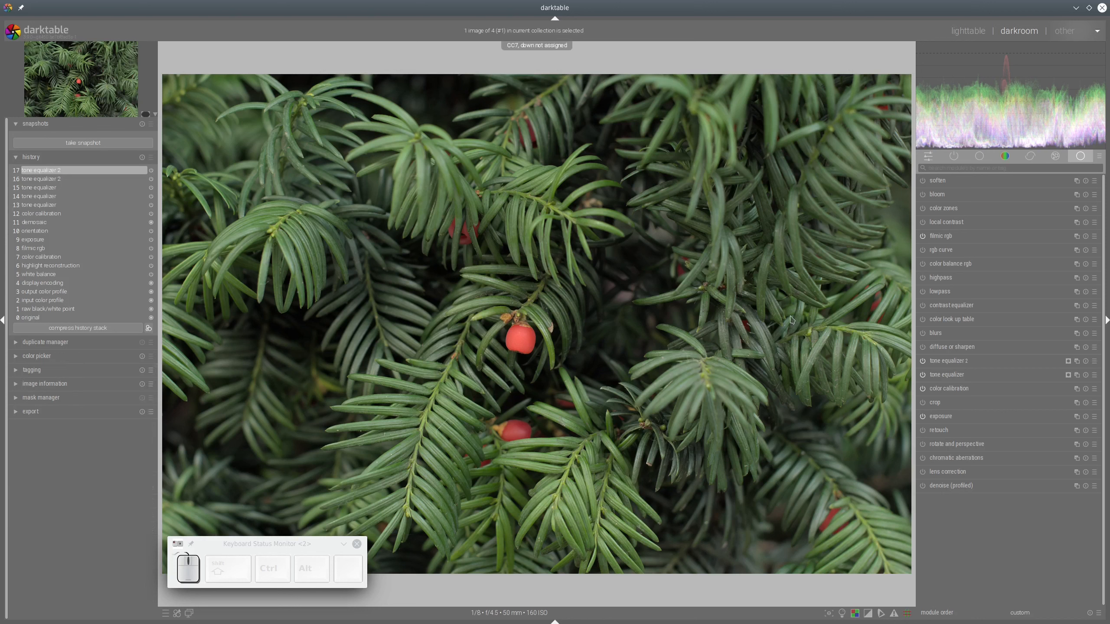
Compare the corrected photo with the earlier color calibration history state and return to the latest state
{"action": "left_click", "coordinate": [41, 215]}
{"action": "left_click", "coordinate": [41, 170]}
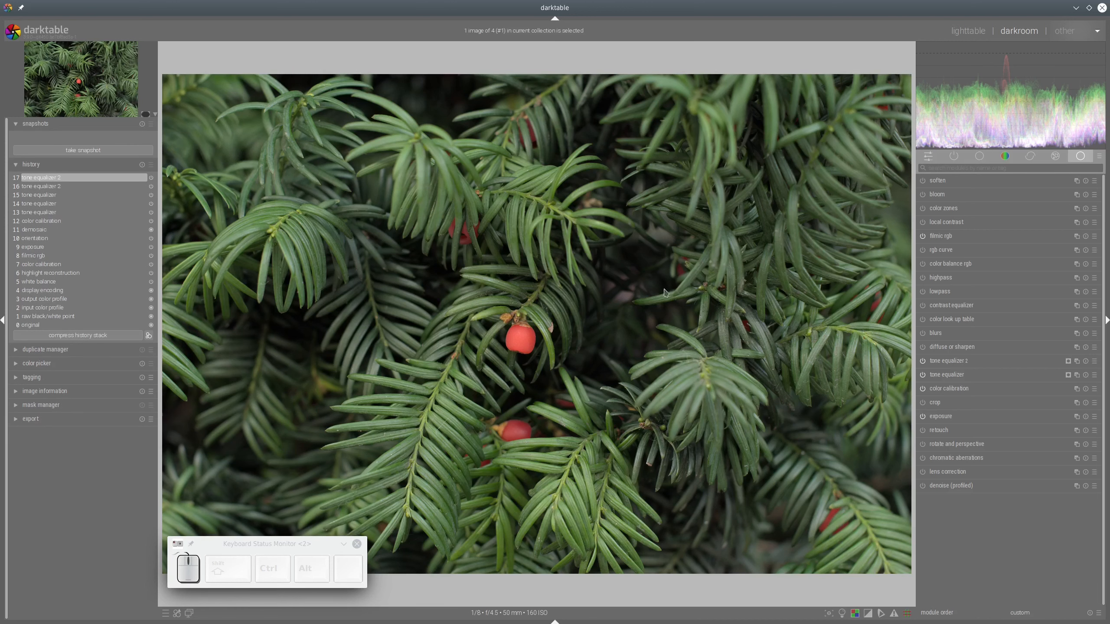
In color balance rgb, set global vibrance to 22.24%, shadow saturation to 22.94% and mid-tone saturation to 8.80%
{"action": "left_click", "coordinate": [975, 264]}
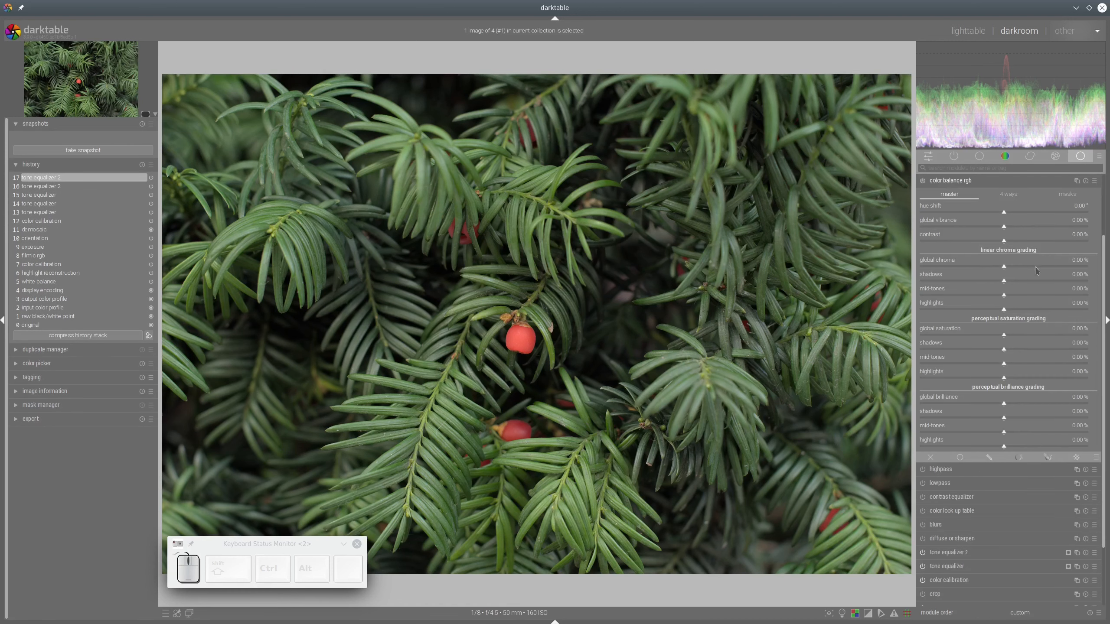
{"action": "left_click", "coordinate": [1041, 227]}
{"action": "left_click", "coordinate": [1081, 349]}
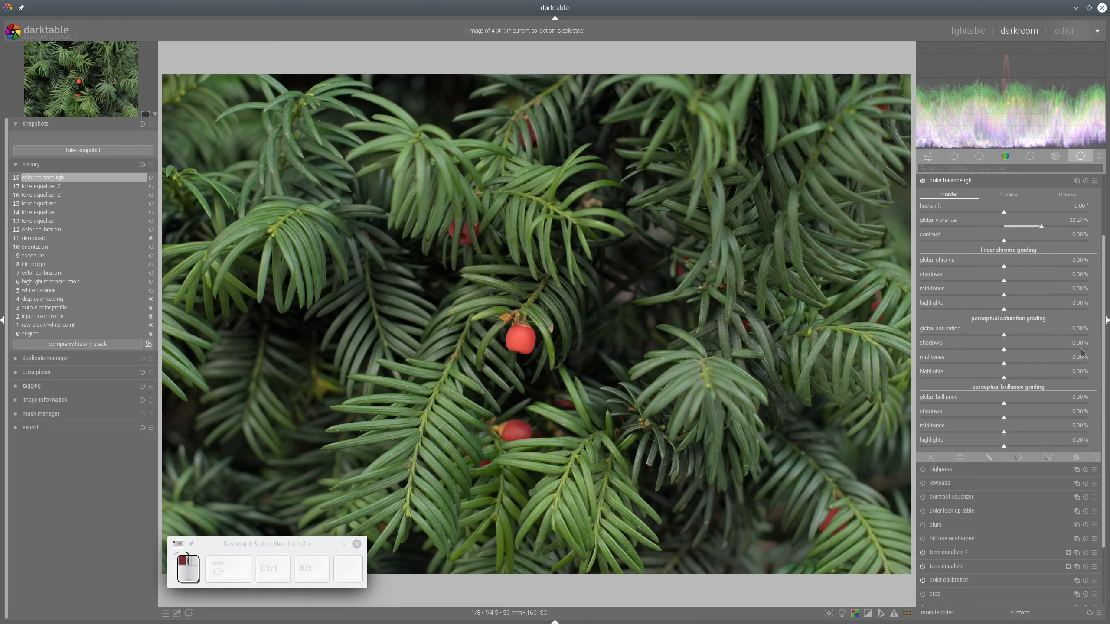
{"action": "left_click", "coordinate": [1033, 364]}
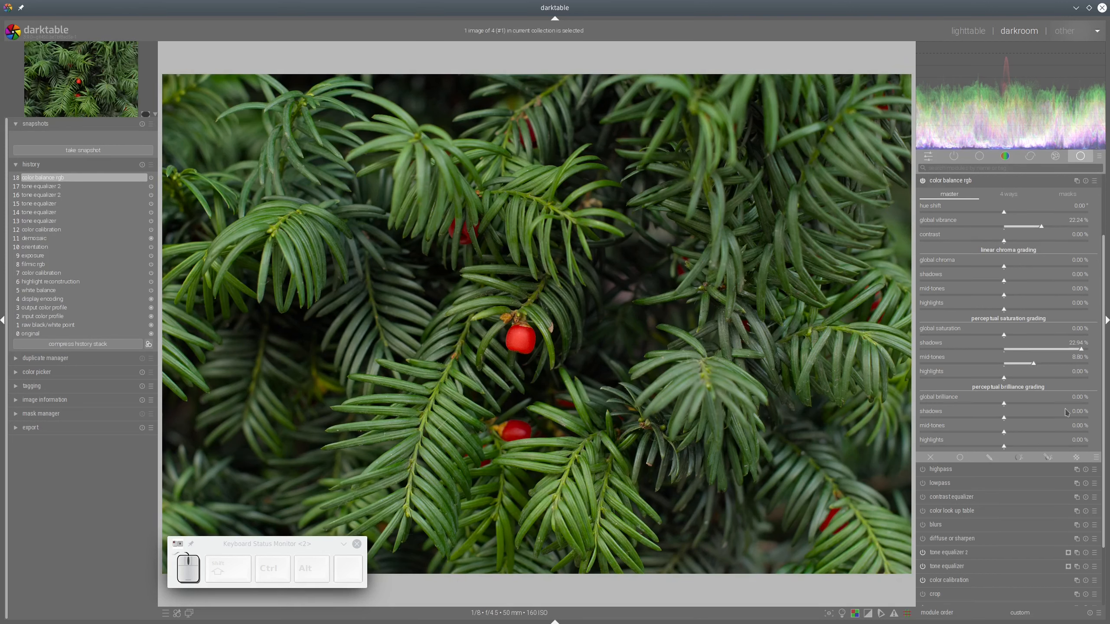
Set the perceptual brilliance of the highlights to 10.99% and the global brilliance to -13.69% in color balance rgb
{"action": "left_click", "coordinate": [1041, 447]}
{"action": "left_click", "coordinate": [958, 404]}
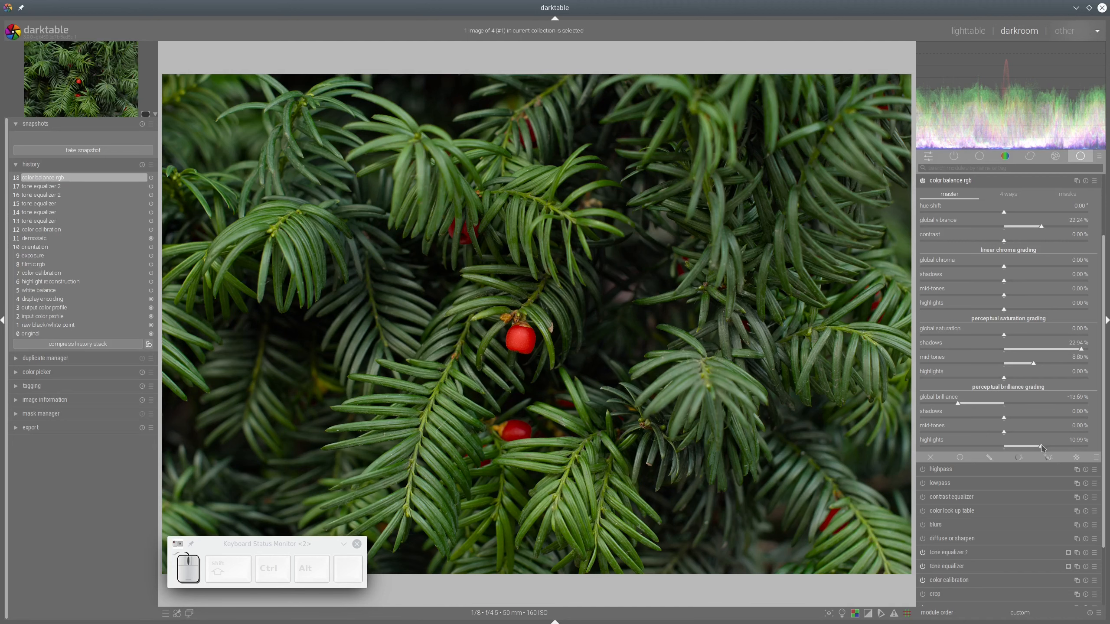
{"action": "scroll", "coordinate": [492, 358], "scroll_direction": "up", "scroll_amount": 3}
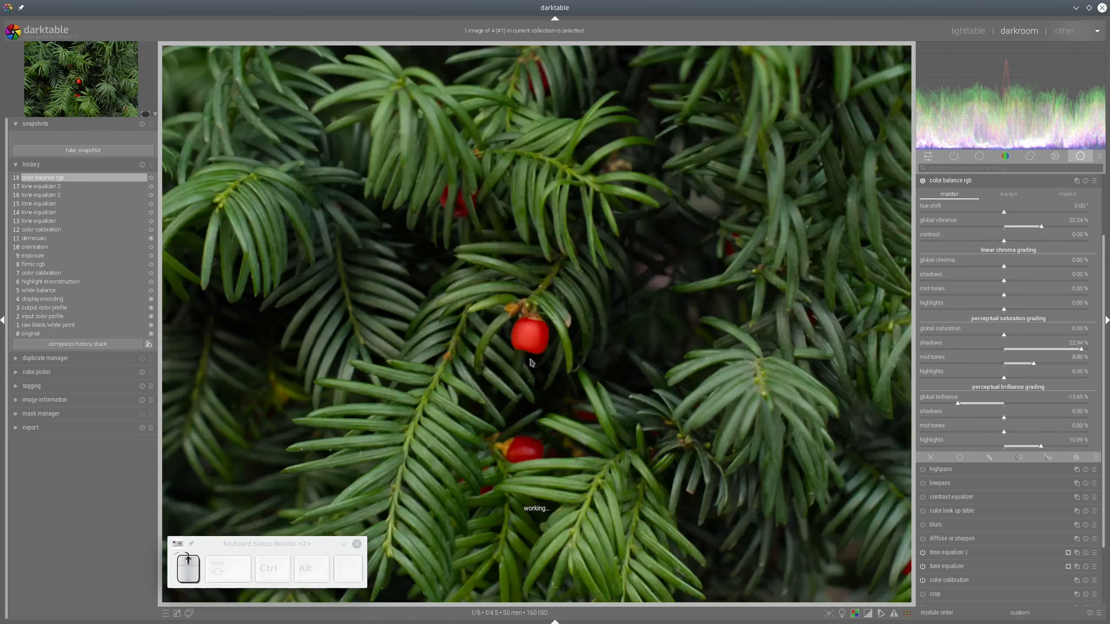
{"action": "scroll", "coordinate": [617, 340], "scroll_direction": "down", "scroll_amount": 3}
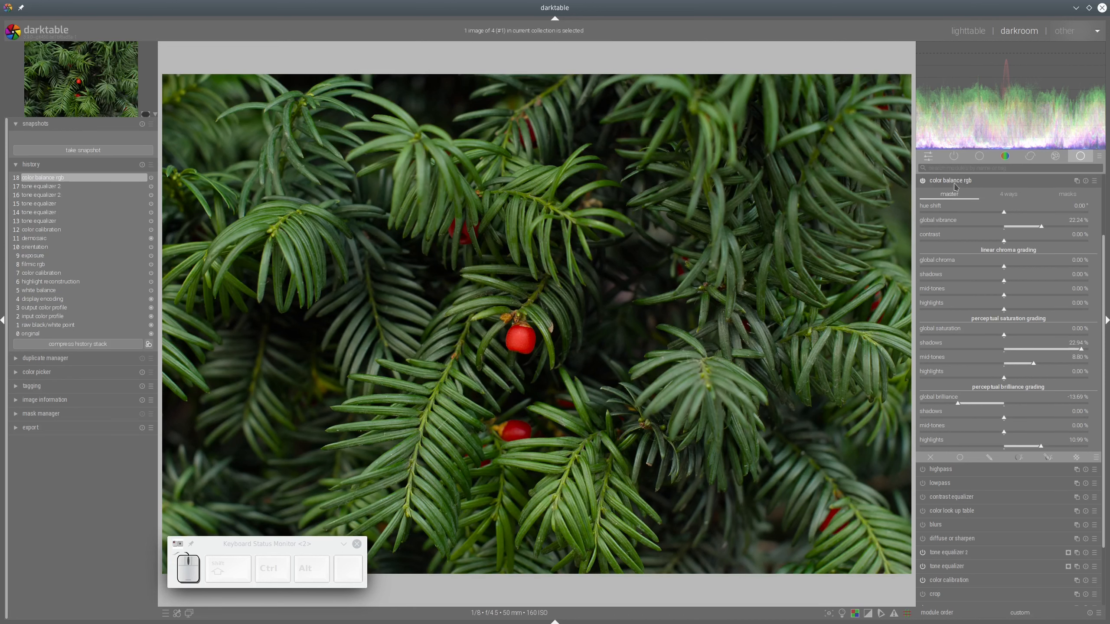
{"action": "left_click", "coordinate": [955, 186]}
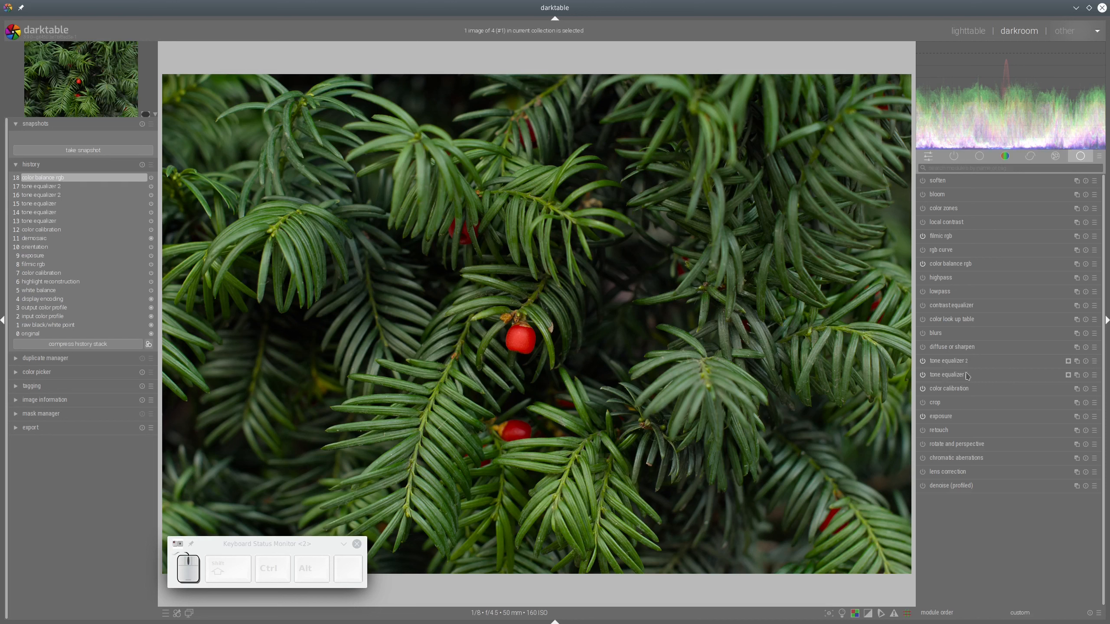
Raise the curve of the blue-channel tone equalizer slightly around the -4 EV node to adjust the shadows
{"action": "left_click", "coordinate": [949, 375]}
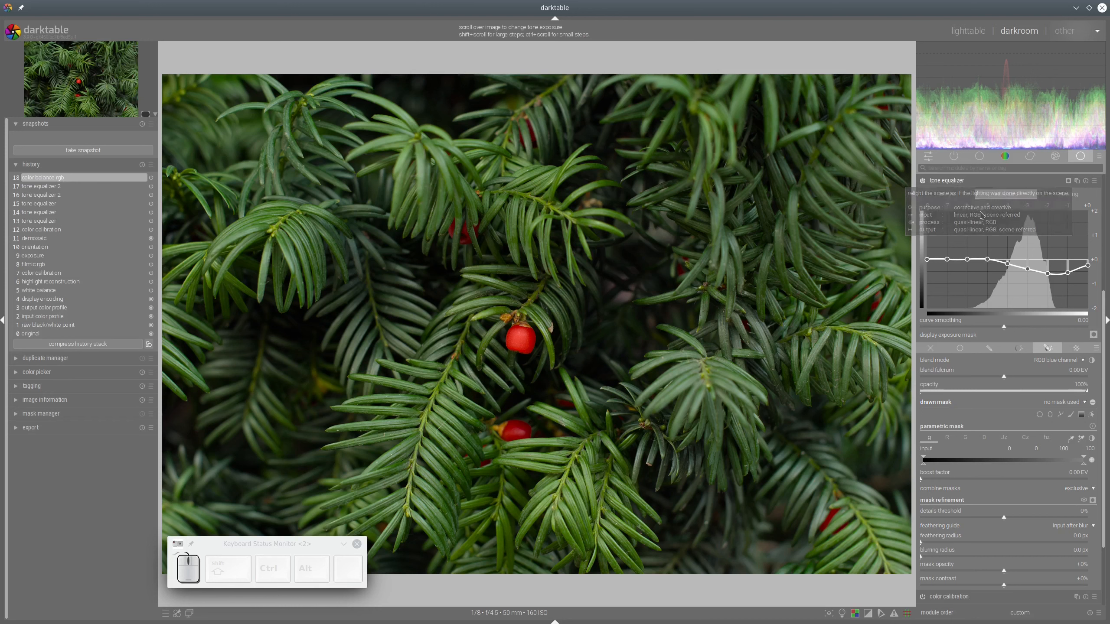
{"action": "left_click_drag", "start_coordinate": [1000, 262], "coordinate": [1004, 246]}
{"action": "left_click", "coordinate": [984, 181]}
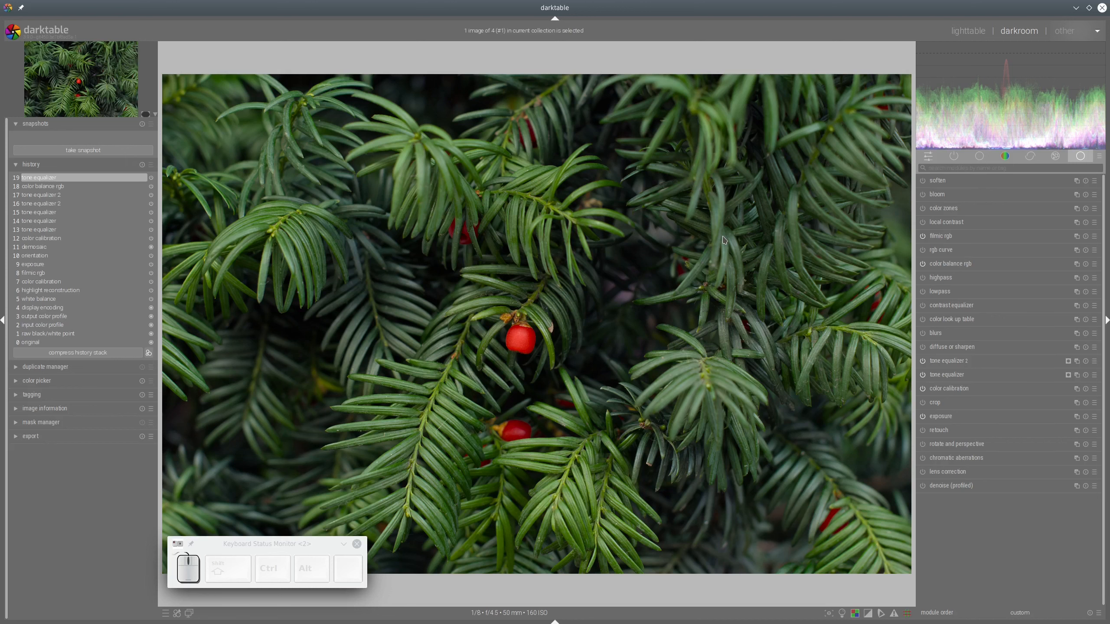
Switch to the next photo, the autumn forest path, and open its color calibration settings
{"action": "key", "text": "space"}
{"action": "left_click", "coordinate": [950, 361]}
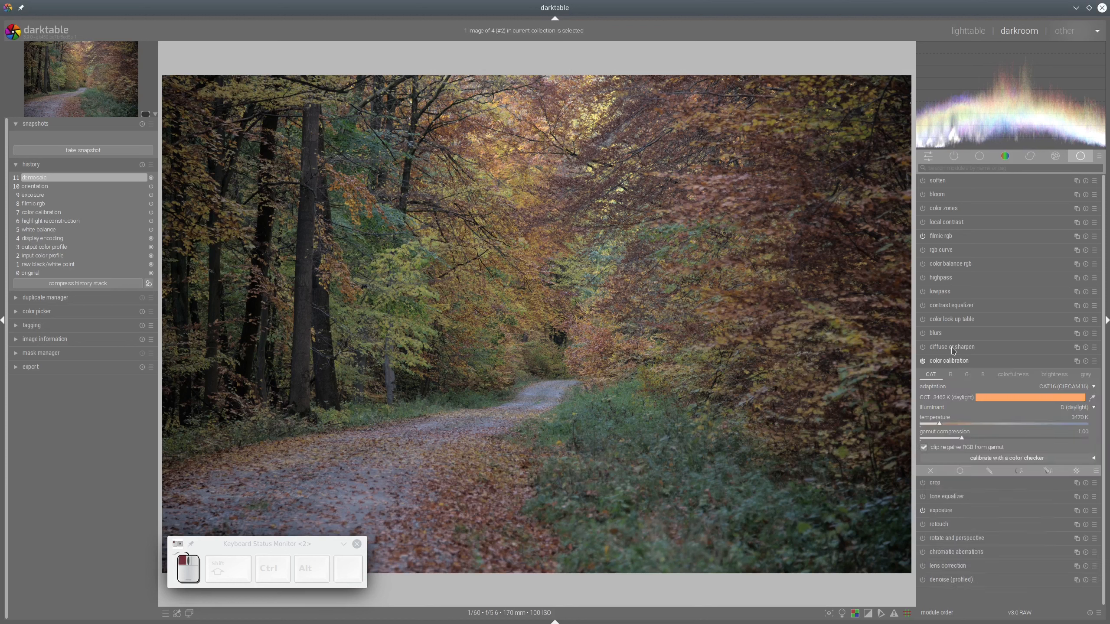
Try to neutralize the color cast by picking the illuminant from the gravel path, and reset color calibration
{"action": "left_click", "coordinate": [1092, 398]}
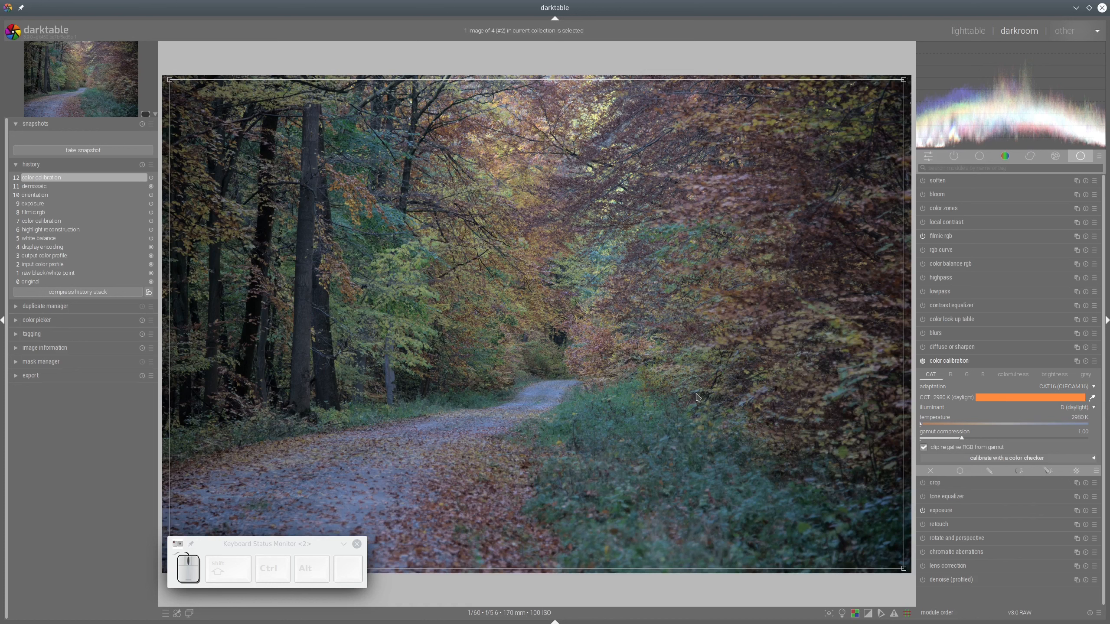
{"action": "left_click", "coordinate": [356, 500]}
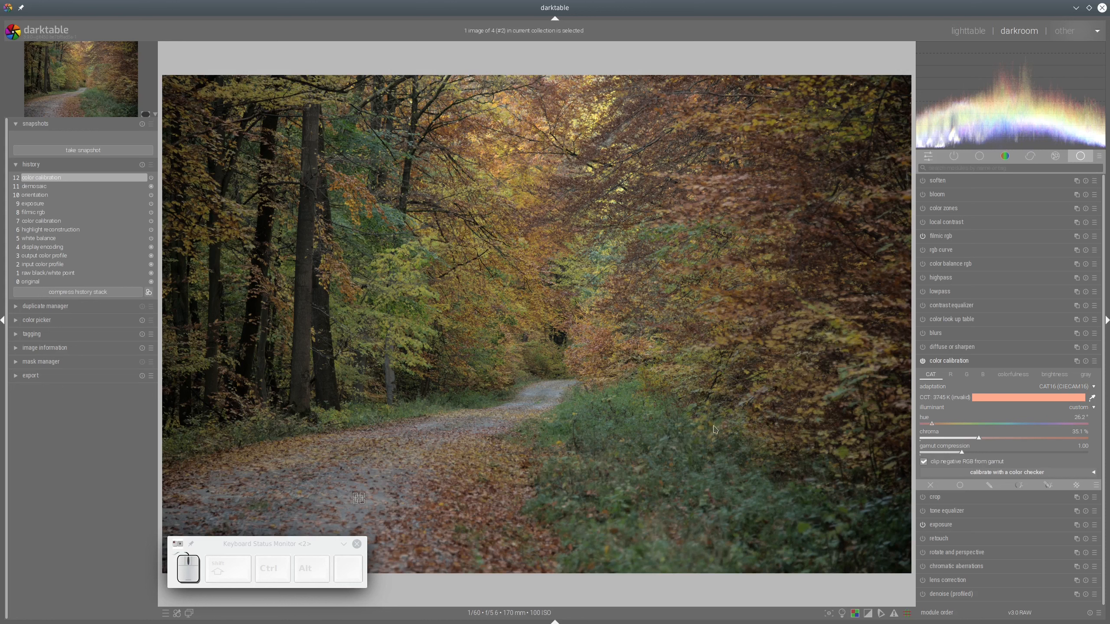
{"action": "left_click", "coordinate": [1085, 361]}
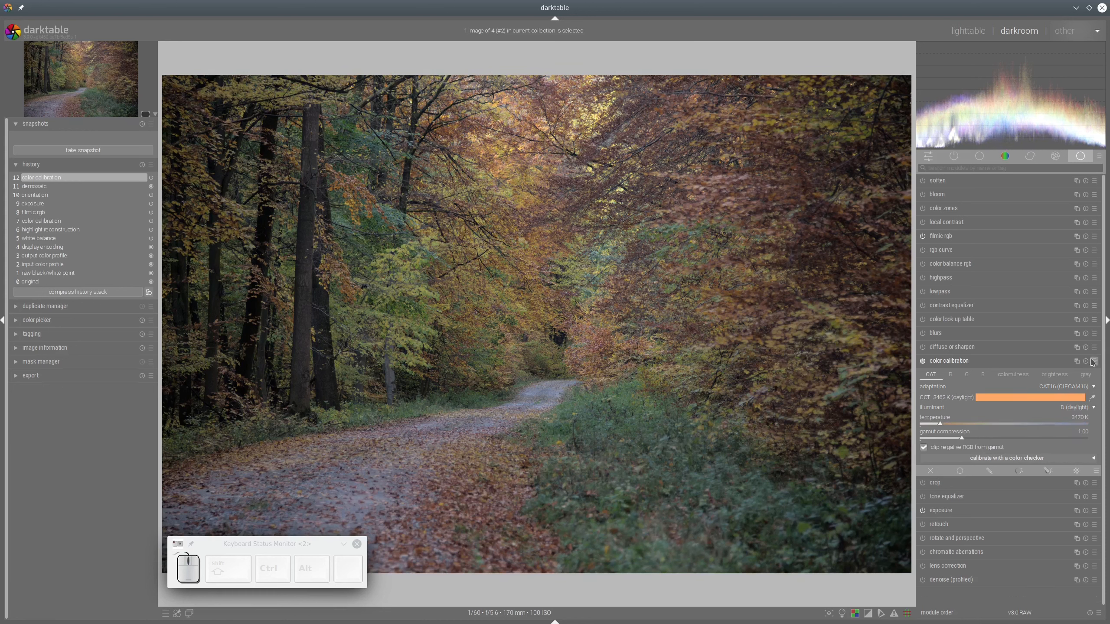
{"action": "left_click", "coordinate": [958, 362]}
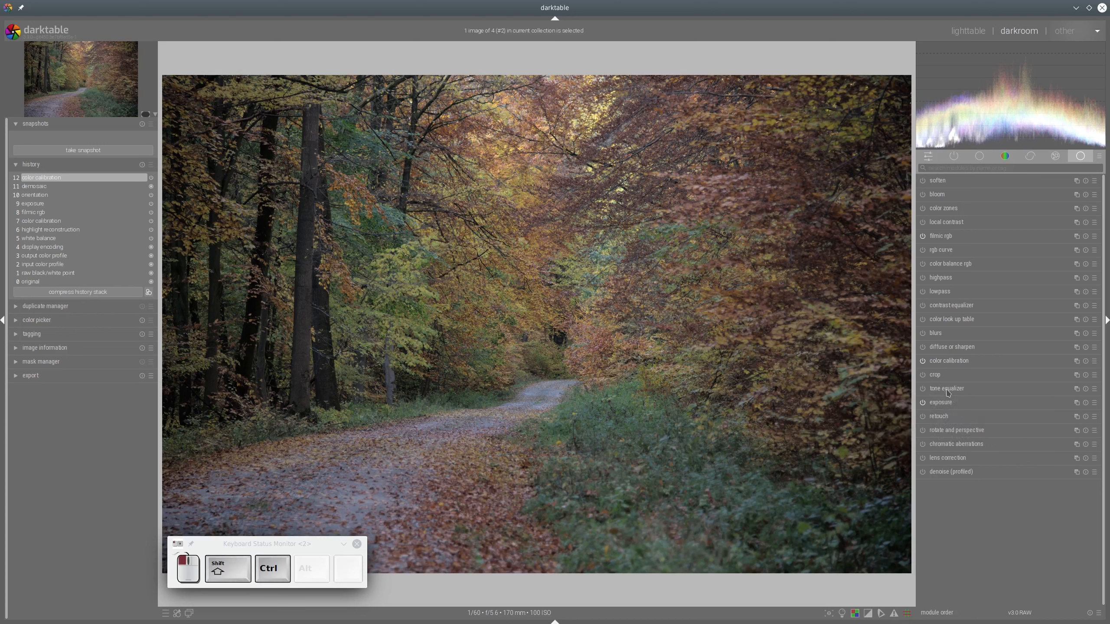
Move the tone equalizer above color calibration in the module order and auto-adjust its mask exposure compensation
{"action": "left_click_drag", "start_coordinate": [945, 391], "coordinate": [954, 363]}
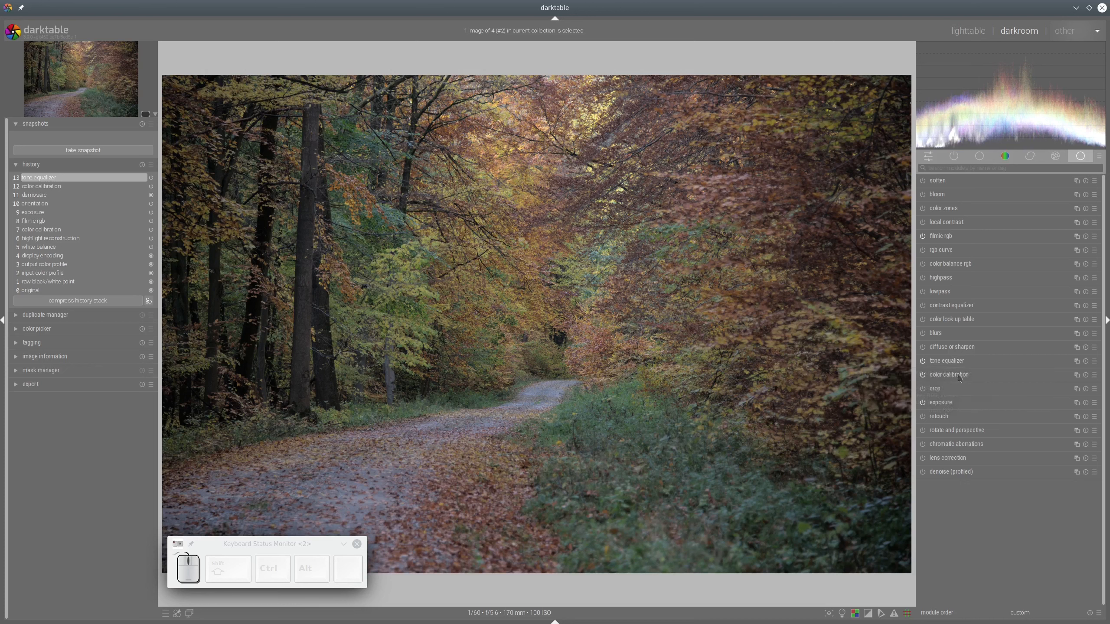
{"action": "left_click", "coordinate": [957, 363]}
{"action": "left_click", "coordinate": [1067, 336]}
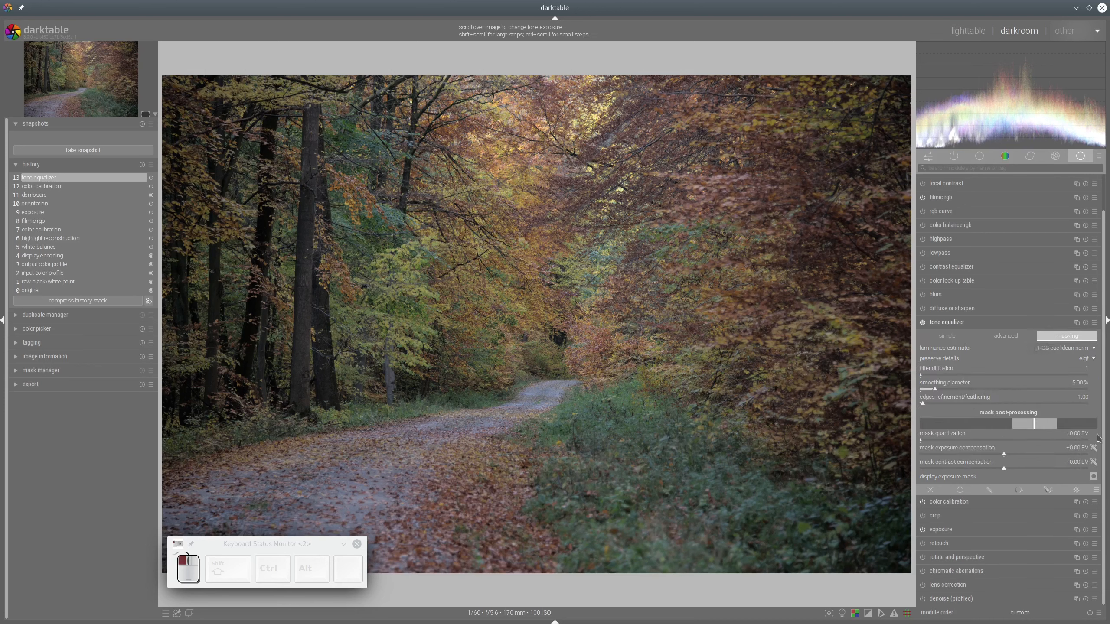
{"action": "left_click", "coordinate": [1094, 448]}
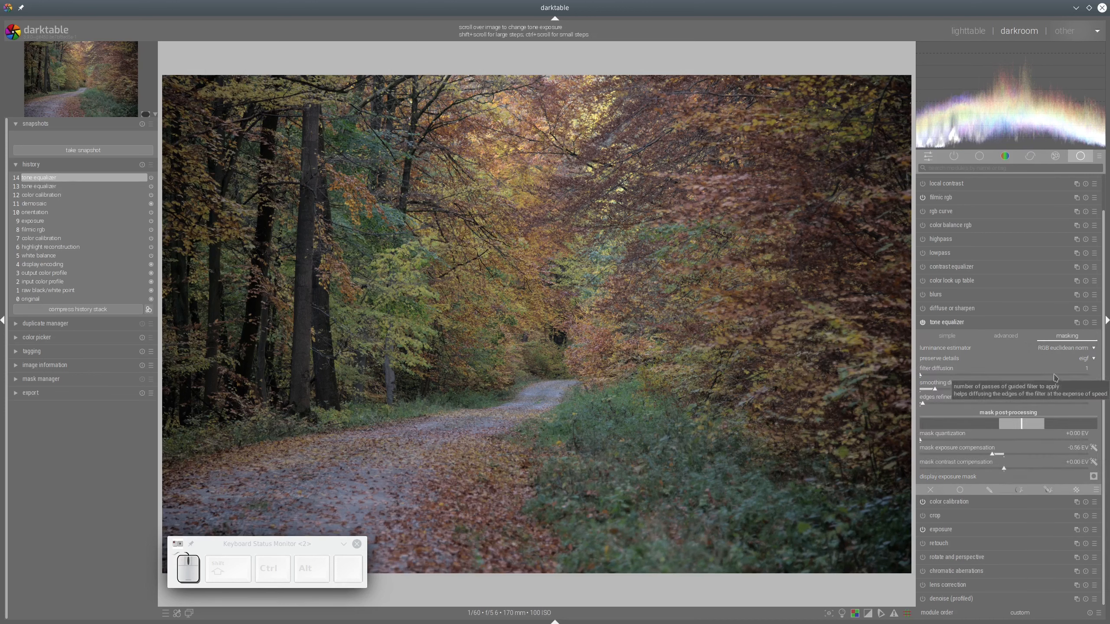
In color balance rgb, set global vibrance 20.69%, global chroma 18.64%, shadow saturation 20.37%, mid-tone saturation 8.42% and highlight brilliance 7.63%
{"action": "left_click", "coordinate": [965, 226]}
{"action": "left_click", "coordinate": [1039, 228]}
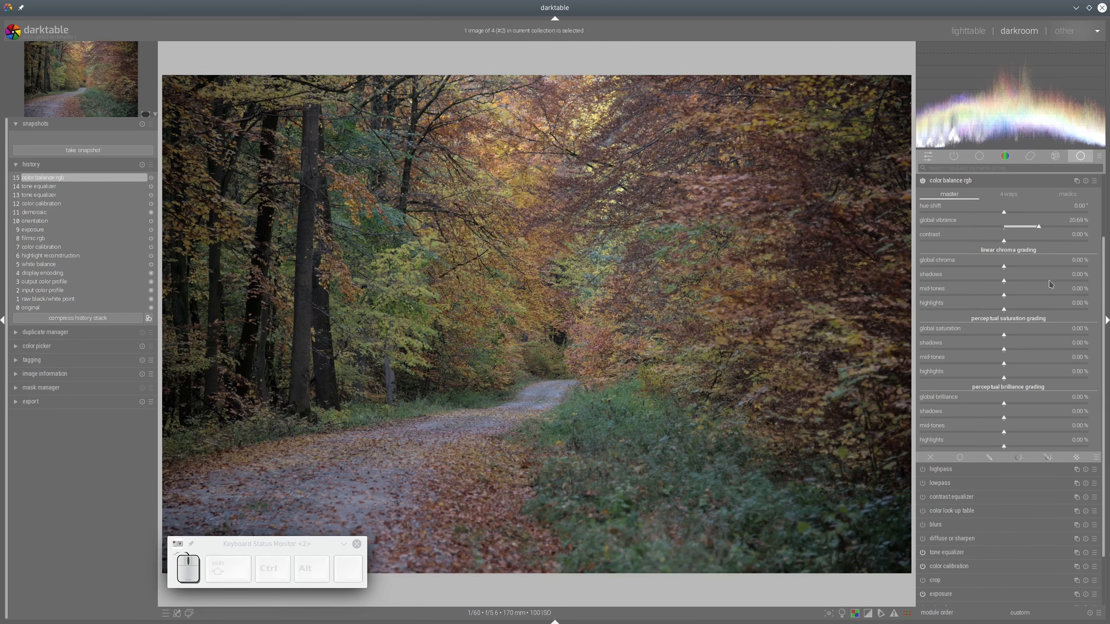
{"action": "left_click", "coordinate": [1035, 268]}
{"action": "left_click", "coordinate": [1073, 350]}
{"action": "left_click", "coordinate": [1033, 364]}
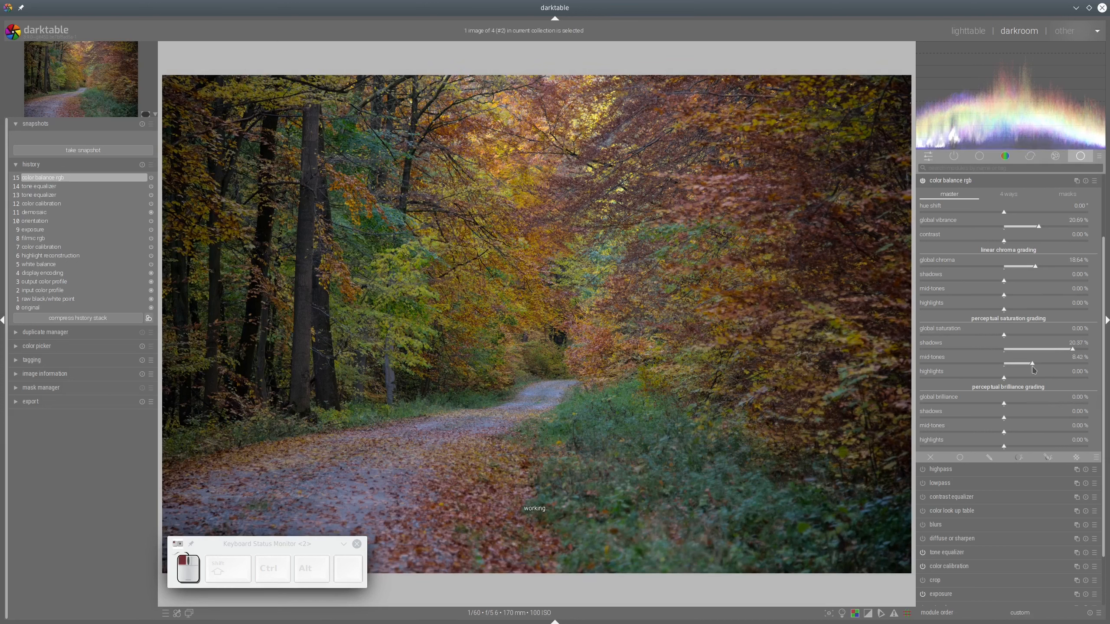
{"action": "left_click", "coordinate": [1029, 449]}
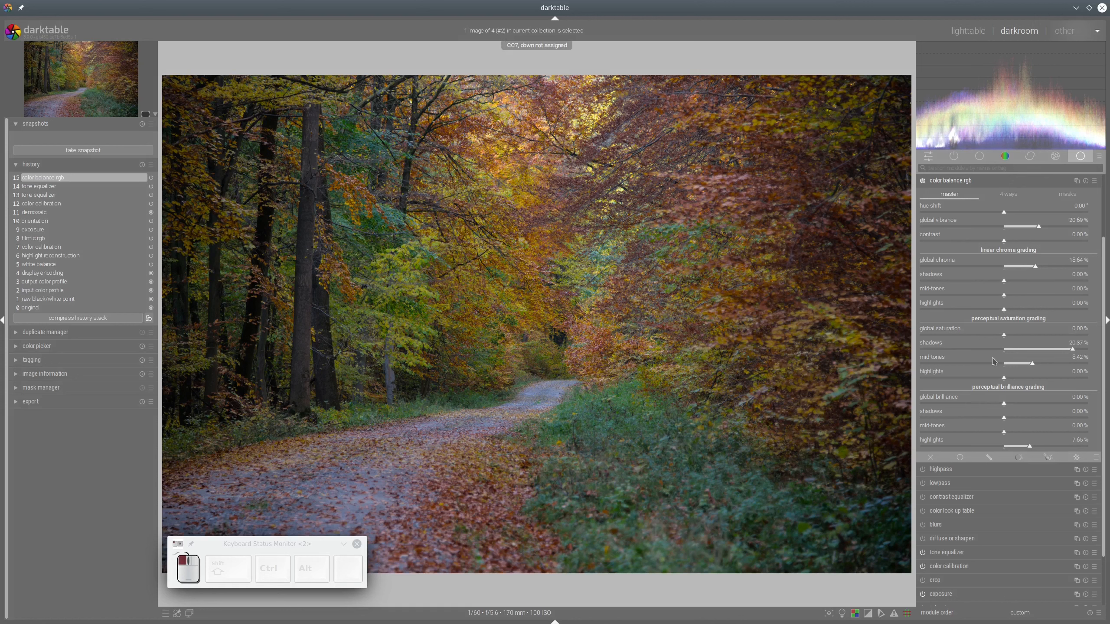
{"action": "left_click", "coordinate": [946, 184]}
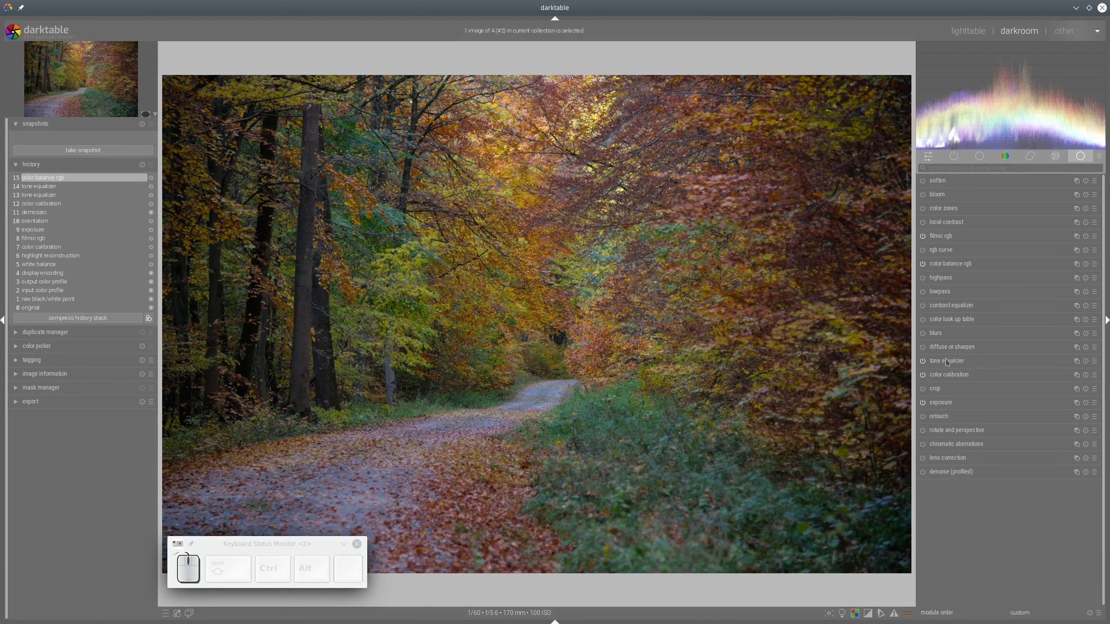
Open the tone equalizer, then clear the color picker's old live samples and restrict the scope to the selection
{"action": "left_click", "coordinate": [1002, 362]}
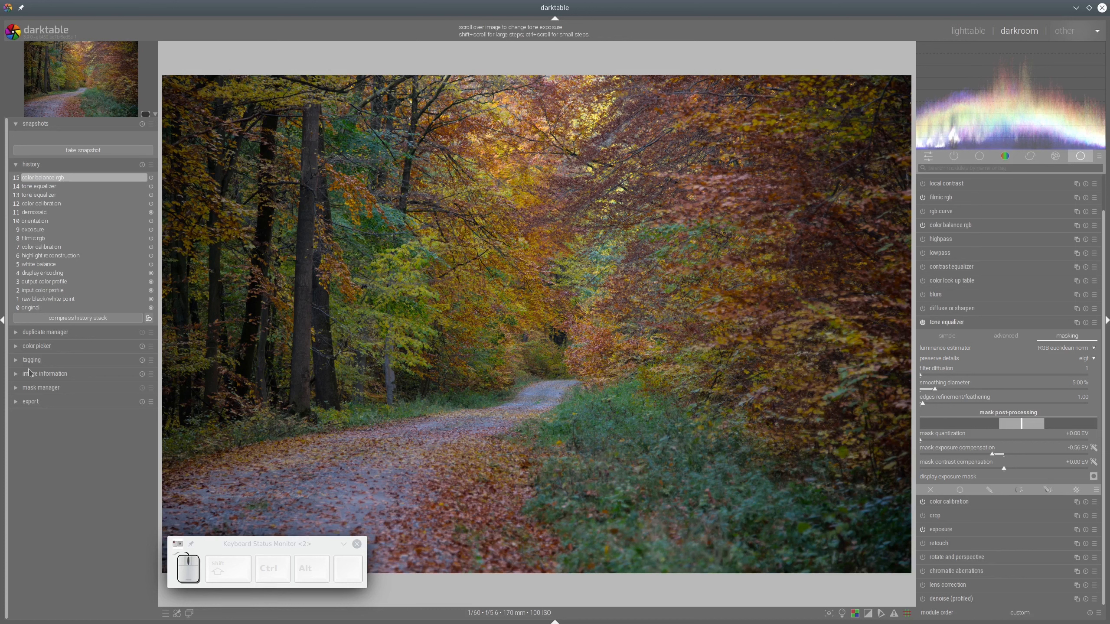
{"action": "left_click", "coordinate": [18, 346]}
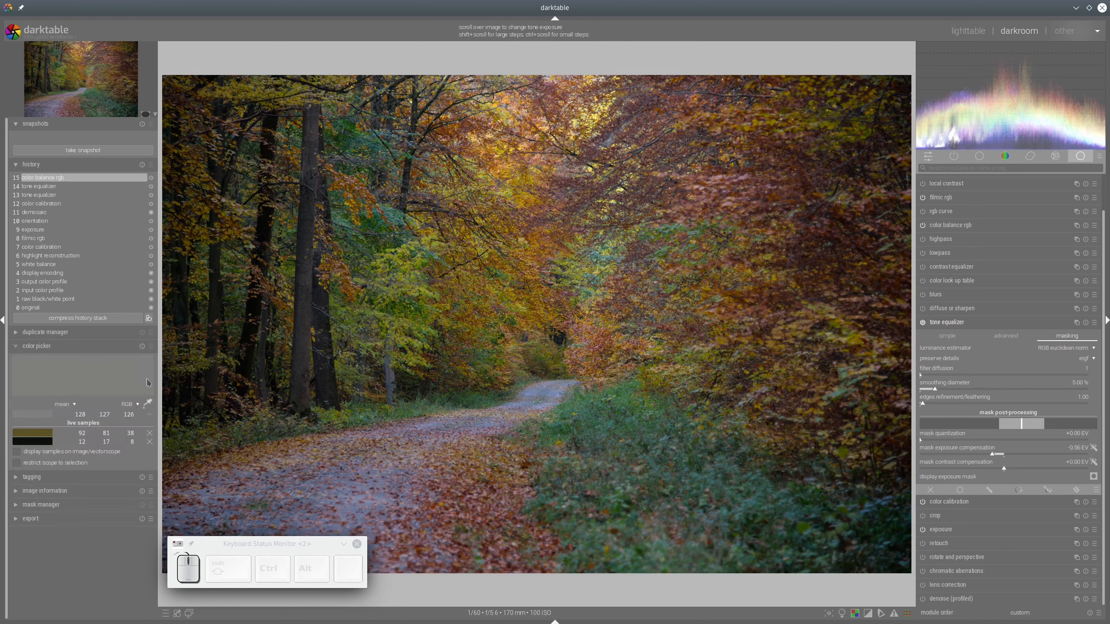
{"action": "left_click", "coordinate": [143, 346]}
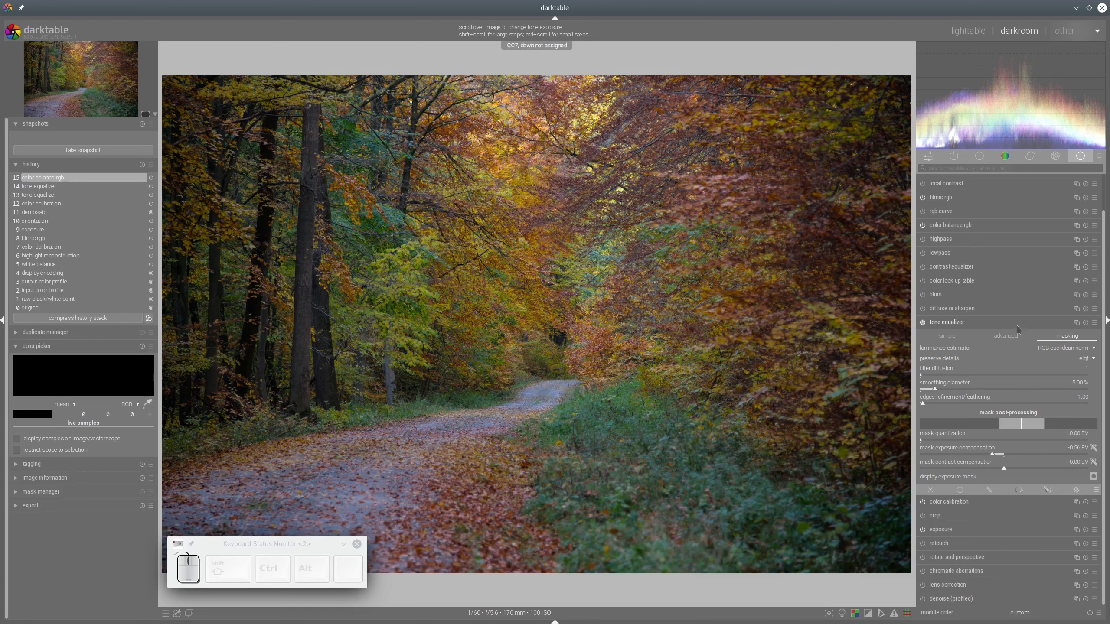
{"action": "left_click", "coordinate": [148, 403]}
{"action": "left_click", "coordinate": [224, 364]}
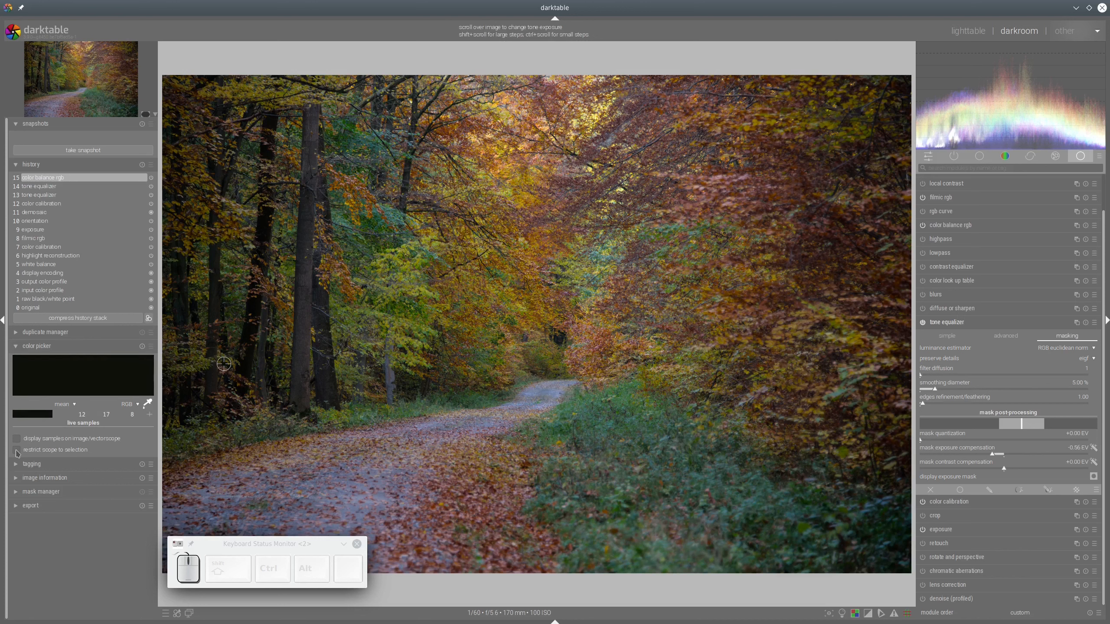
{"action": "left_click", "coordinate": [17, 450]}
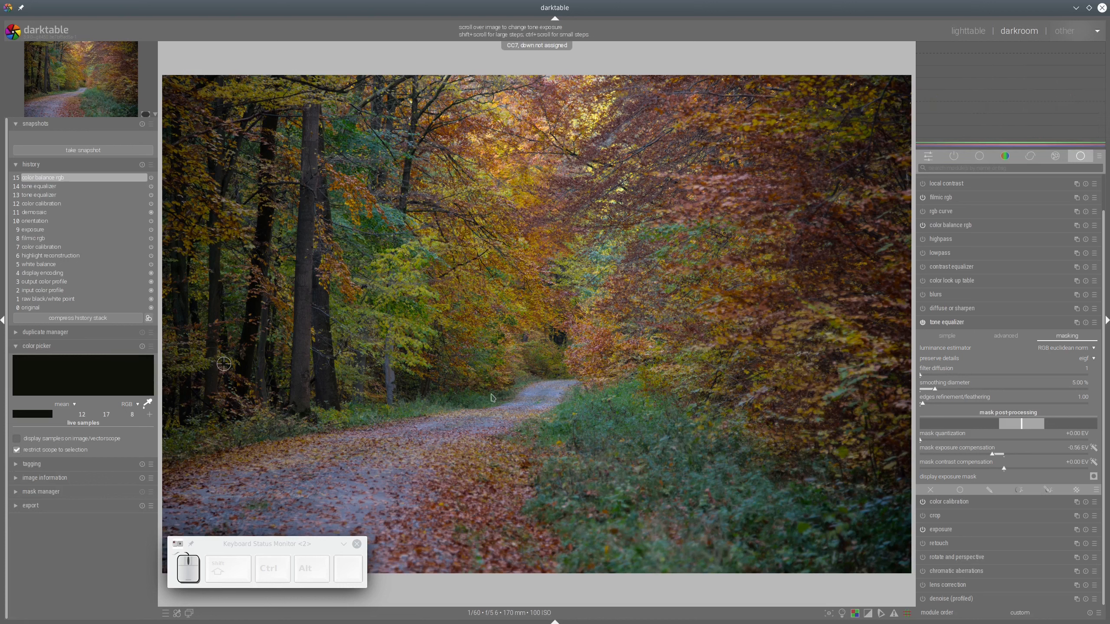
Add live color samples for the bright distant part of the path and the dark foreground path, then deactivate the picker
{"action": "left_click", "coordinate": [553, 395]}
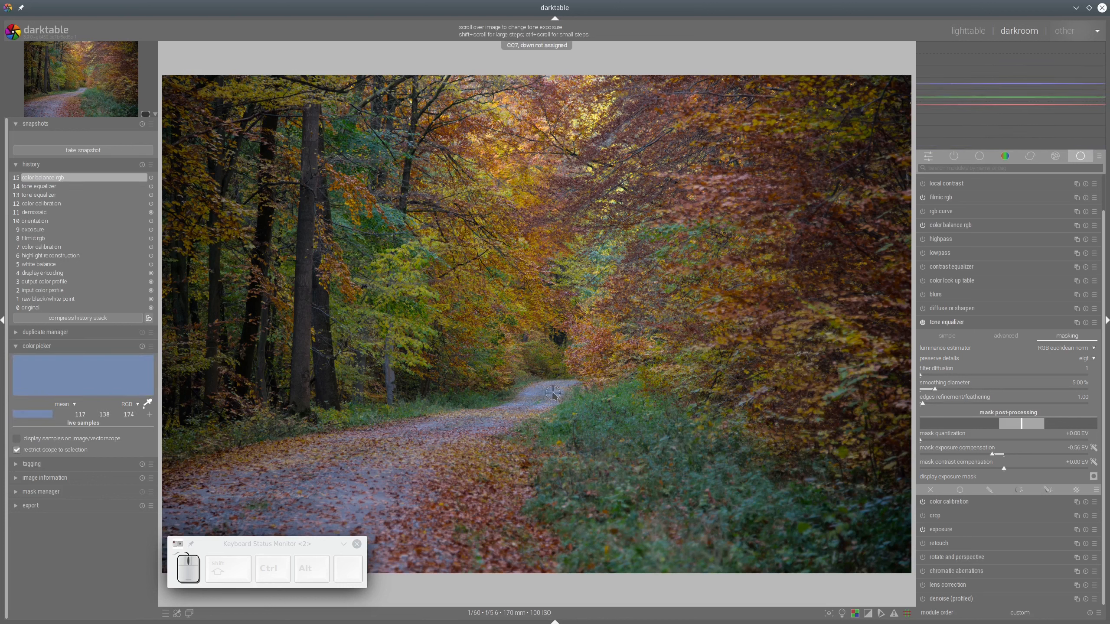
{"action": "left_click", "coordinate": [150, 414]}
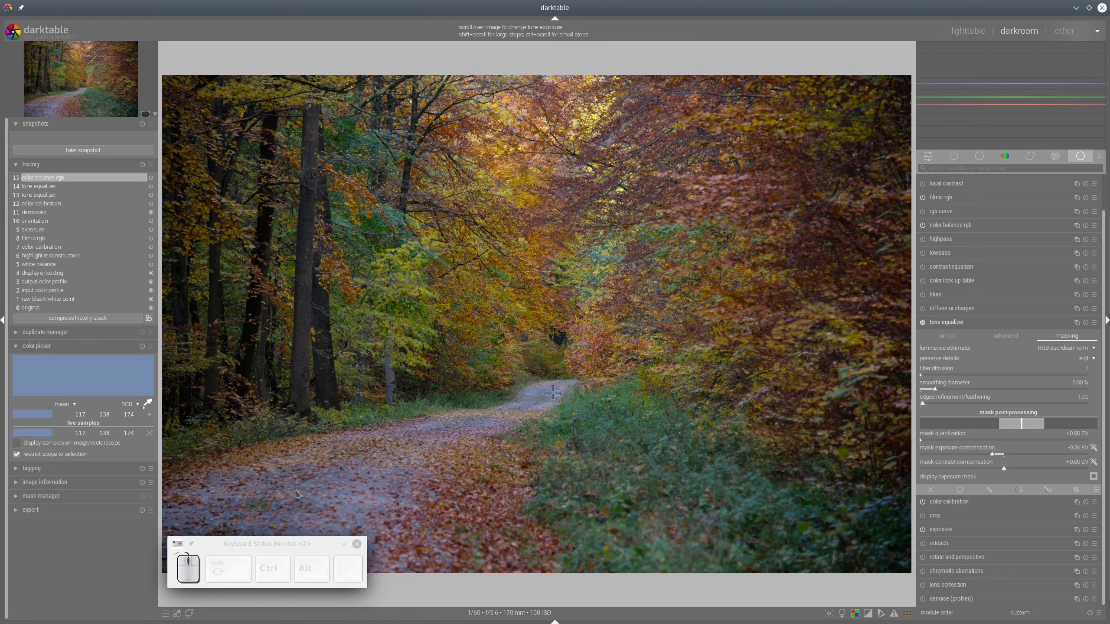
{"action": "left_click", "coordinate": [191, 511]}
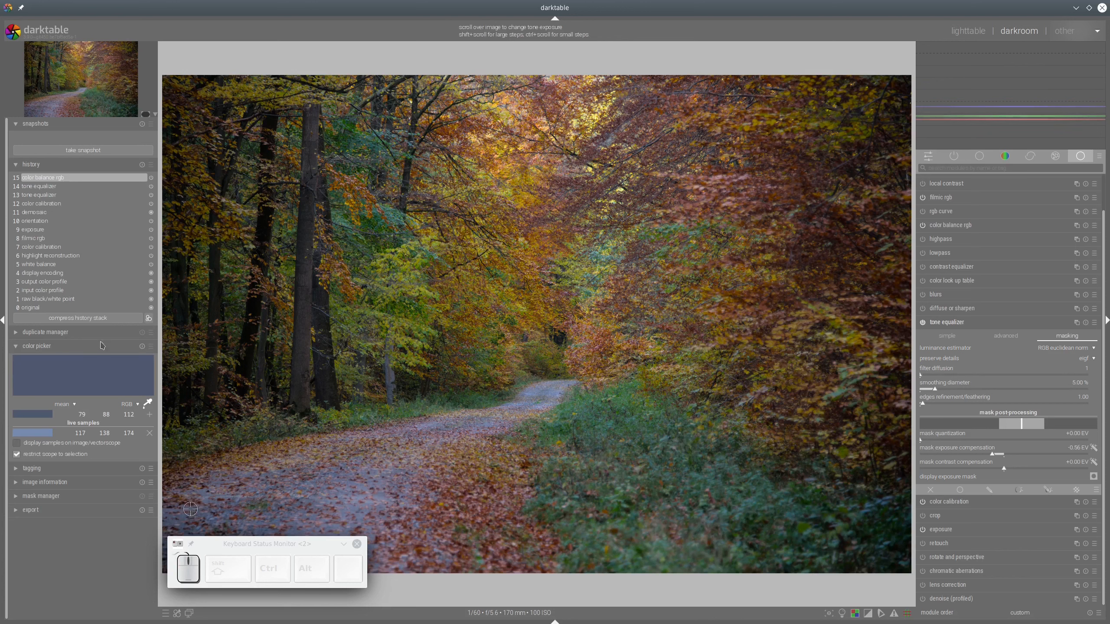
{"action": "left_click", "coordinate": [150, 414]}
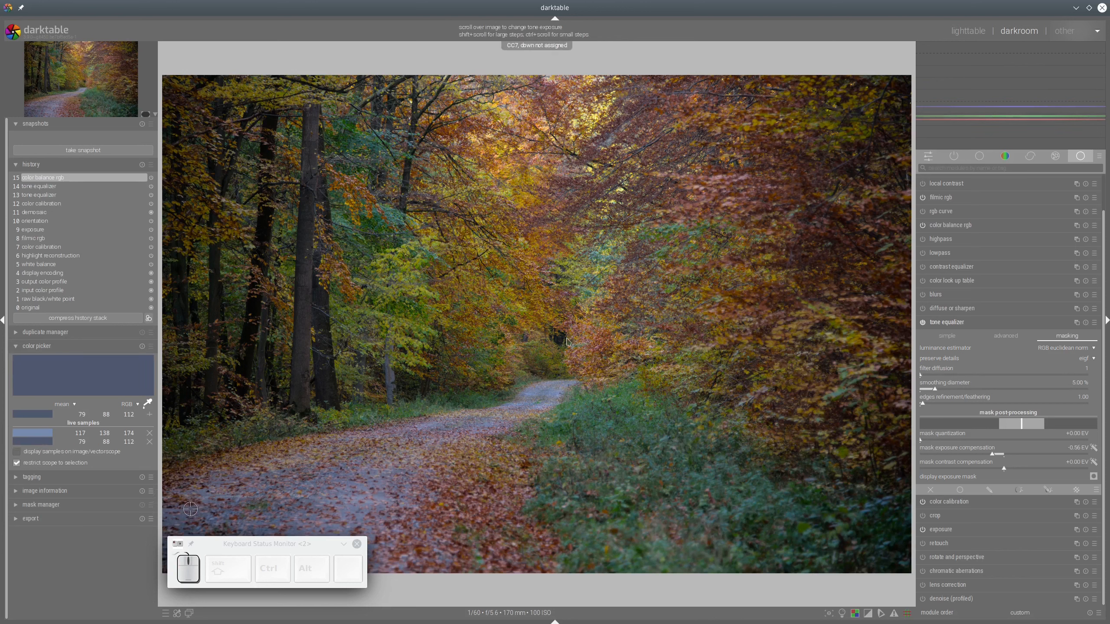
{"action": "mouse_move", "coordinate": [997, 114]}
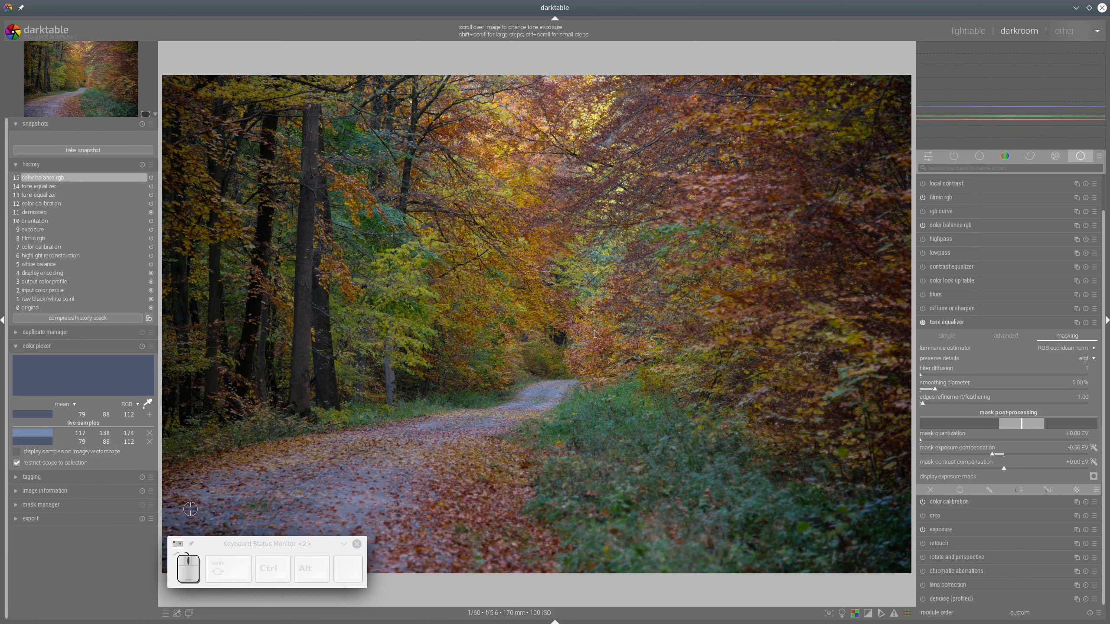
{"action": "left_click", "coordinate": [148, 403]}
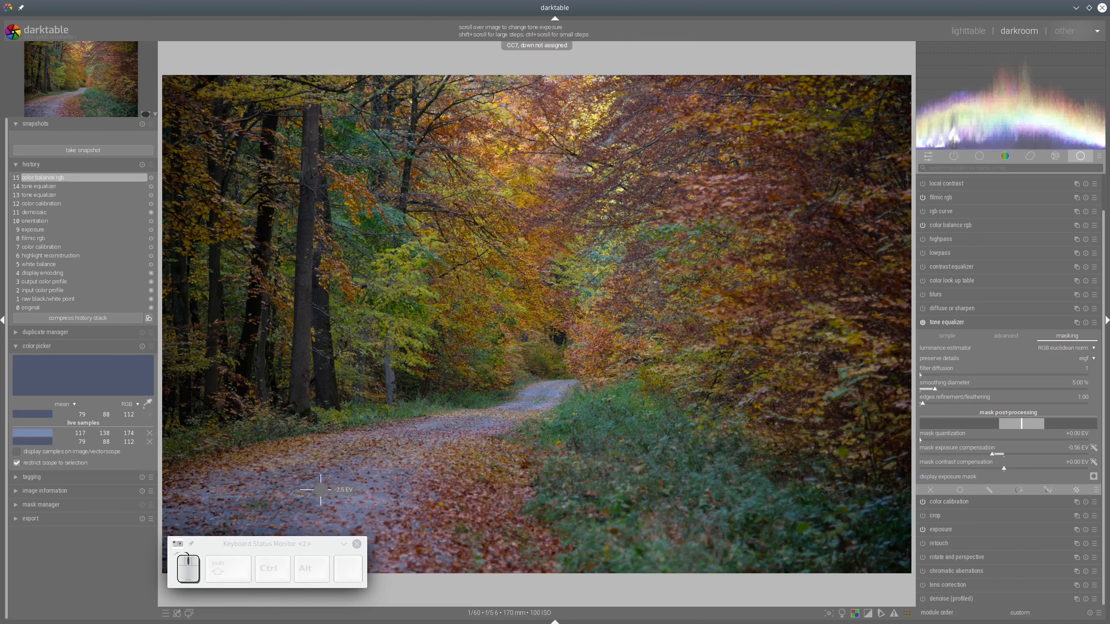
Auto-adjust the tone equalizer's mask exposure compensation again and return to its advanced curve
{"action": "left_click", "coordinate": [1005, 336]}
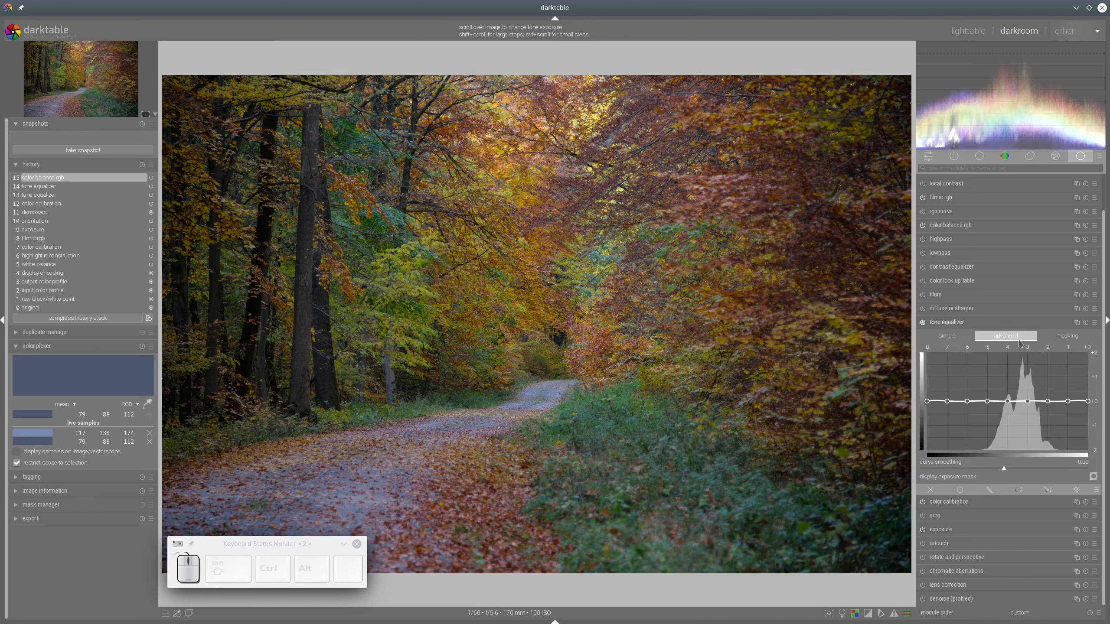
{"action": "left_click", "coordinate": [1068, 335]}
{"action": "left_click", "coordinate": [1095, 449]}
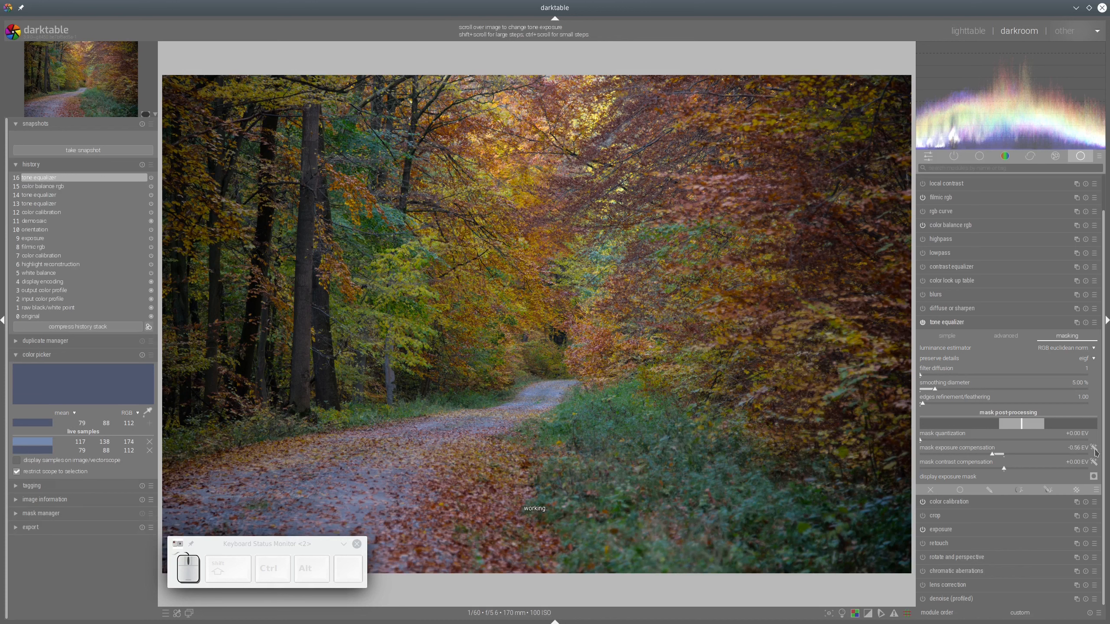
{"action": "left_click", "coordinate": [1023, 336]}
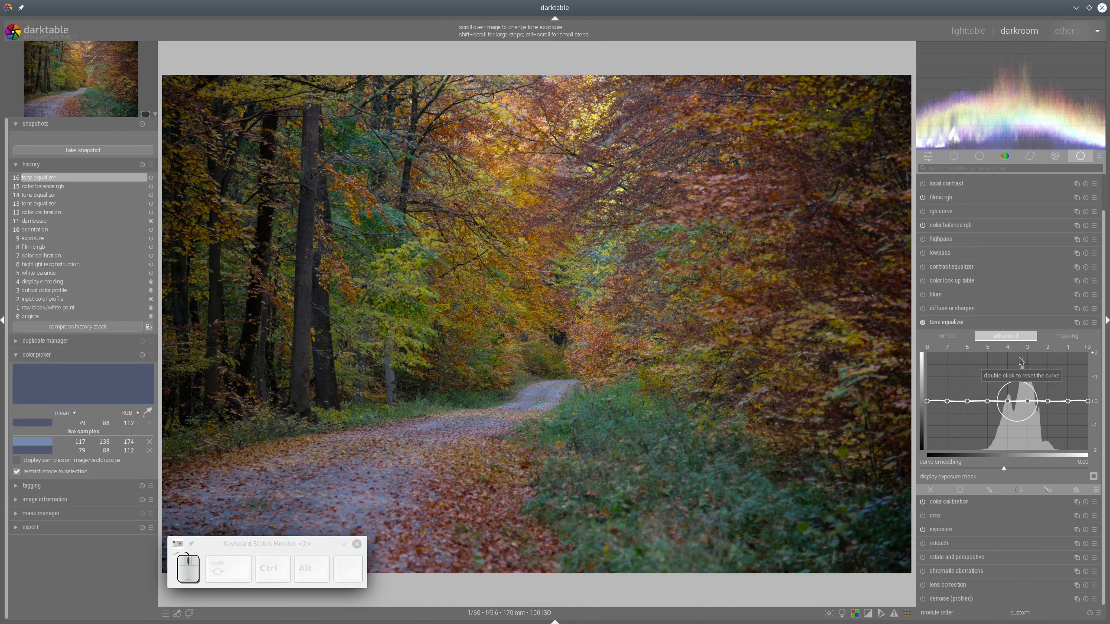
{"action": "key", "text": "shift"}
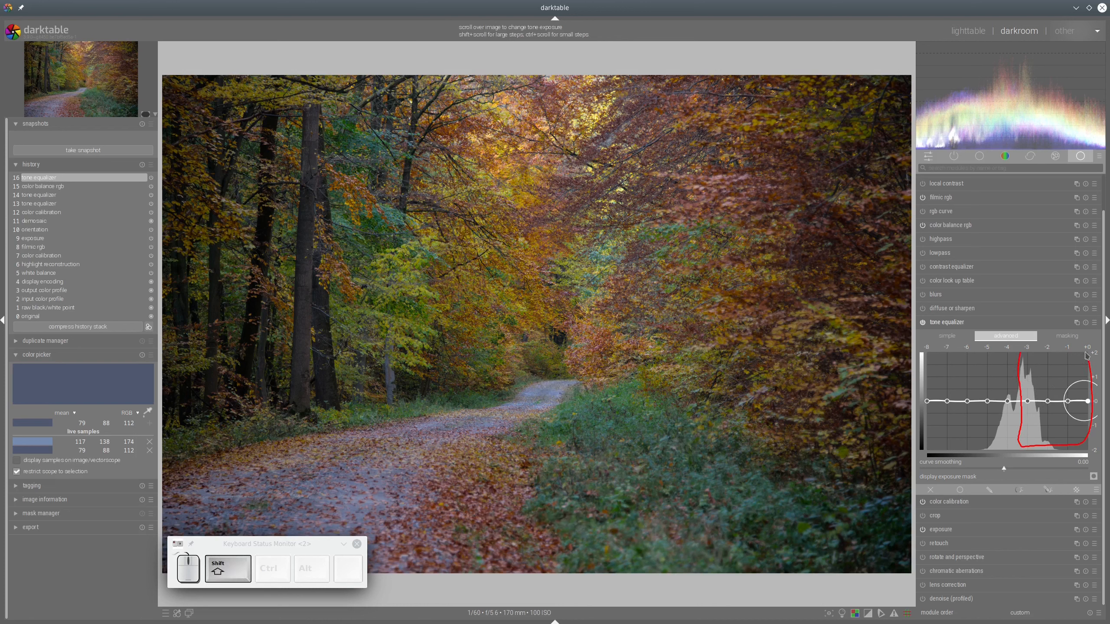
{"action": "key", "text": "shift+F12"}
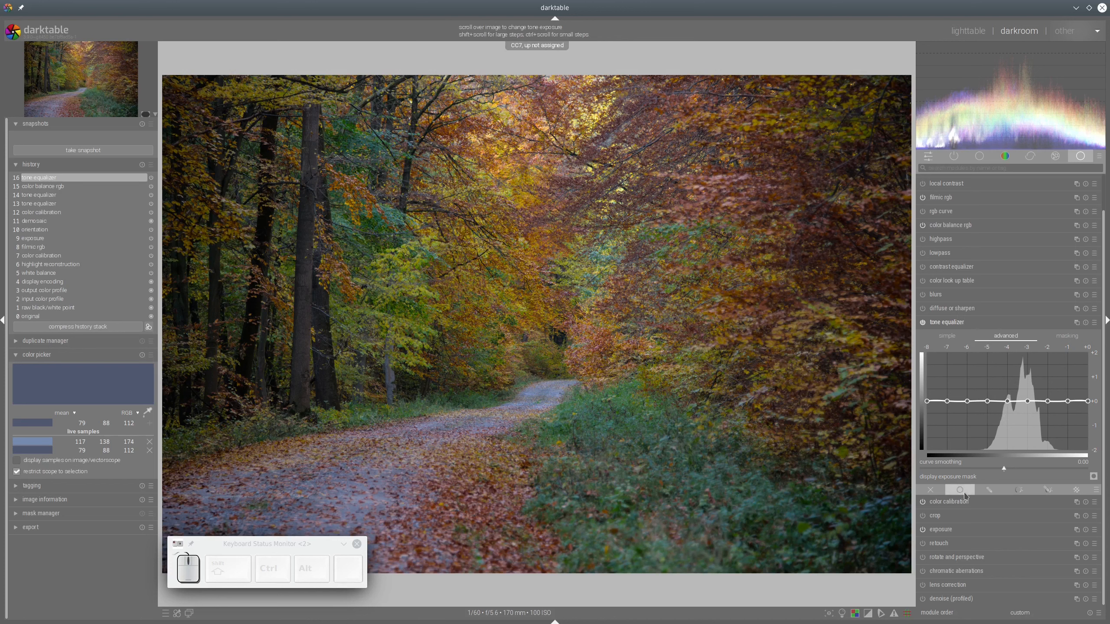
Enable drawn and parametric mask blending for the tone equalizer and set its blend mode to RGB blue channel
{"action": "left_click", "coordinate": [1052, 490]}
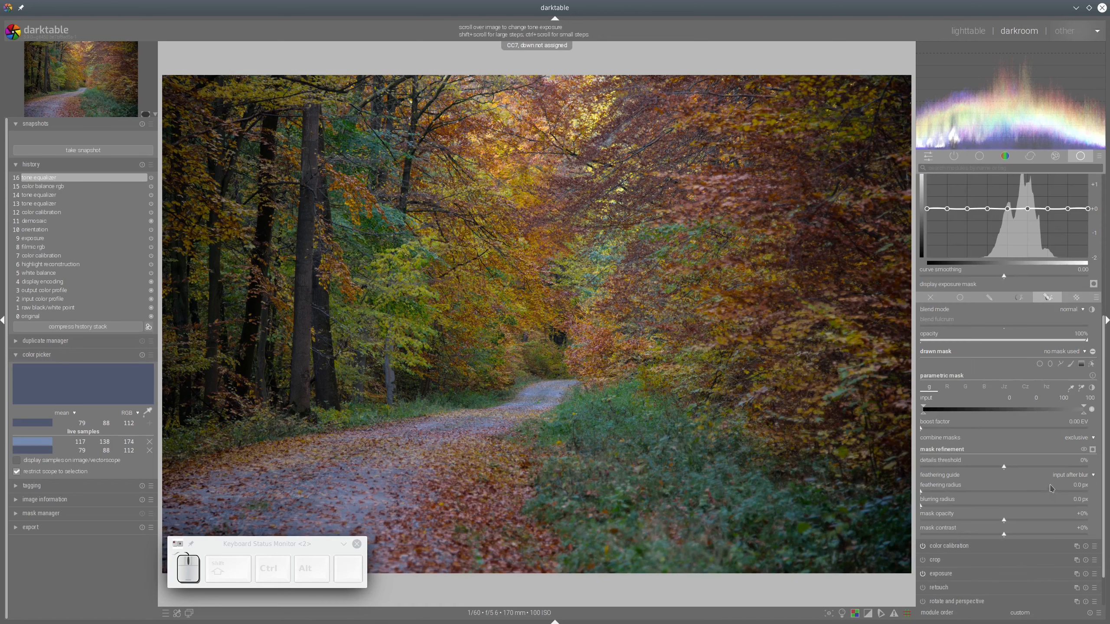
{"action": "left_click", "coordinate": [1074, 312]}
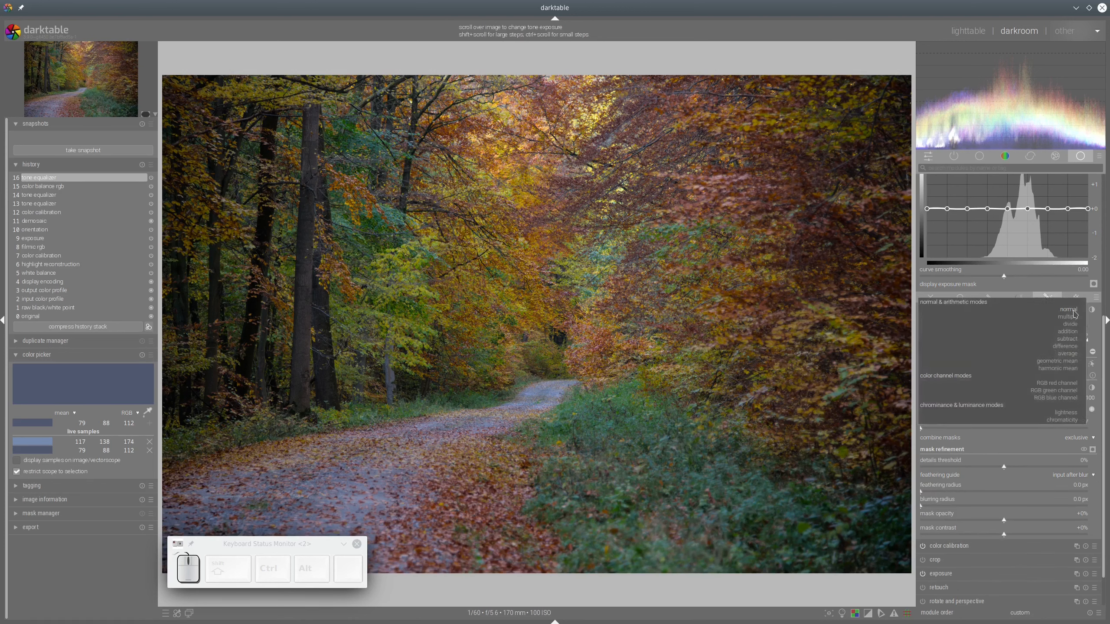
{"action": "left_click", "coordinate": [1052, 398]}
{"action": "scroll", "coordinate": [1028, 307], "scroll_direction": "up", "scroll_amount": 3}
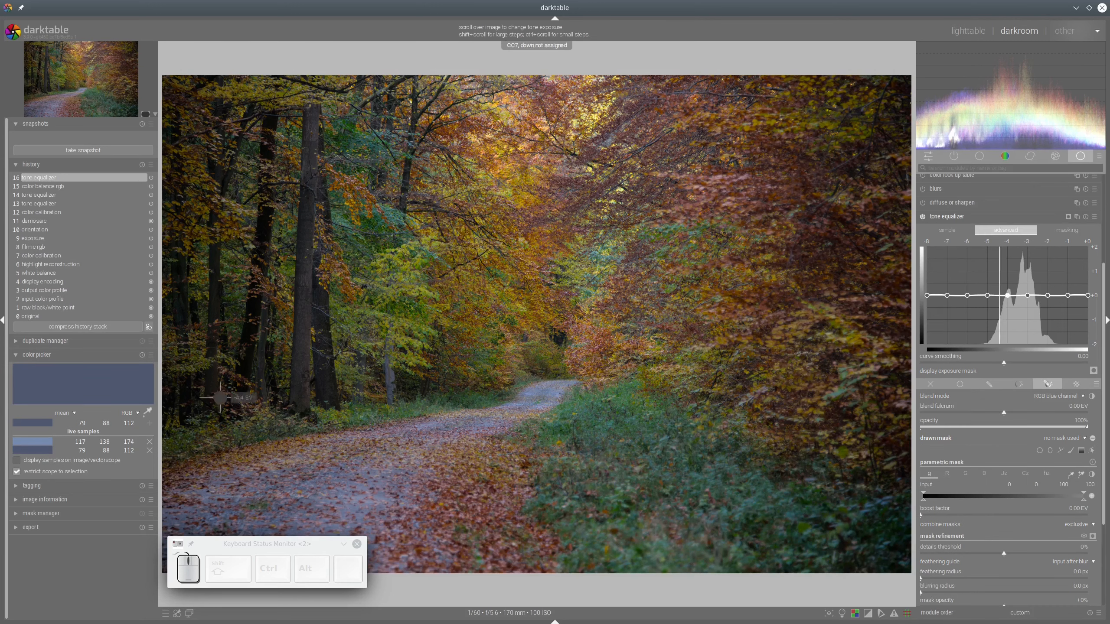
Using the bright path sample as reference, lower the blue channel curve to about -0.9 EV around the -1 EV node
{"action": "left_click", "coordinate": [148, 416]}
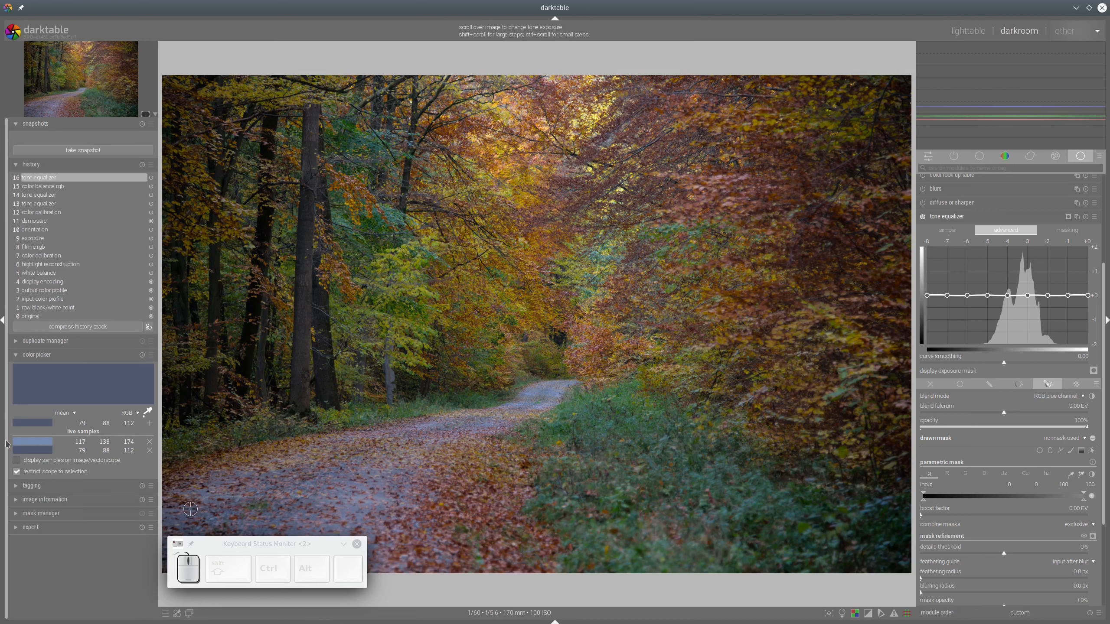
{"action": "left_click", "coordinate": [31, 445]}
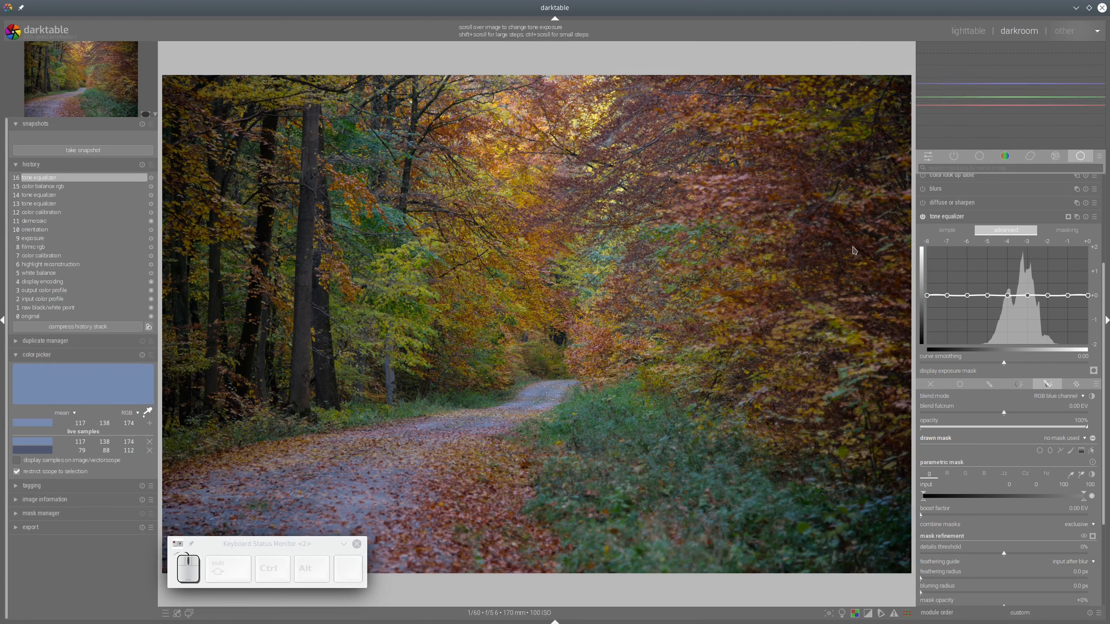
{"action": "mouse_move", "coordinate": [1004, 90]}
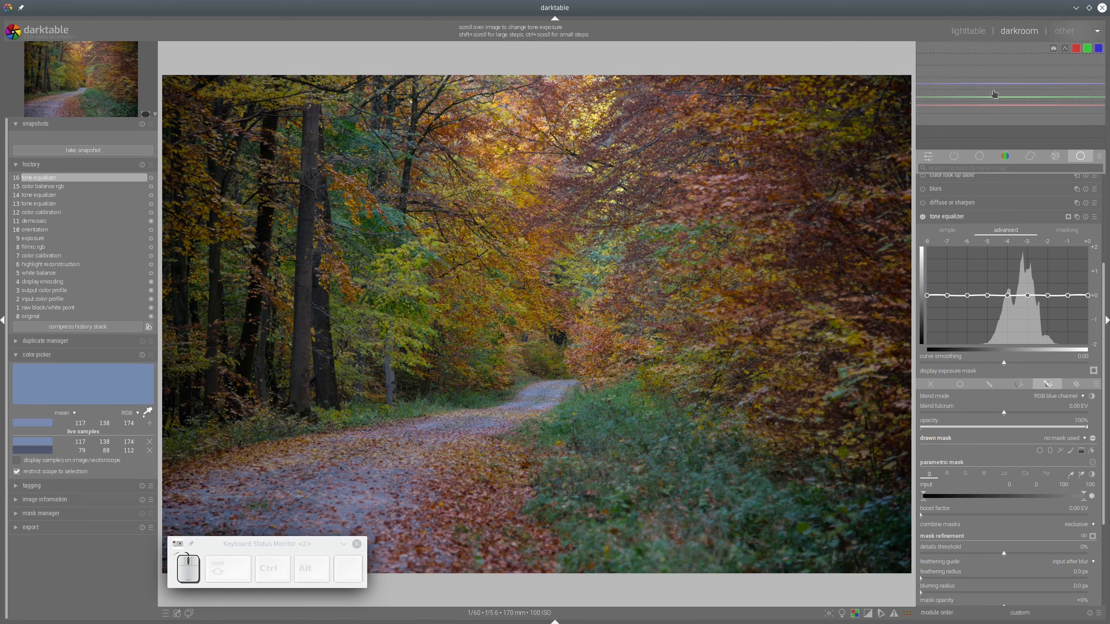
{"action": "left_click", "coordinate": [1065, 259]}
{"action": "left_click_drag", "start_coordinate": [1065, 259], "coordinate": [1063, 279]}
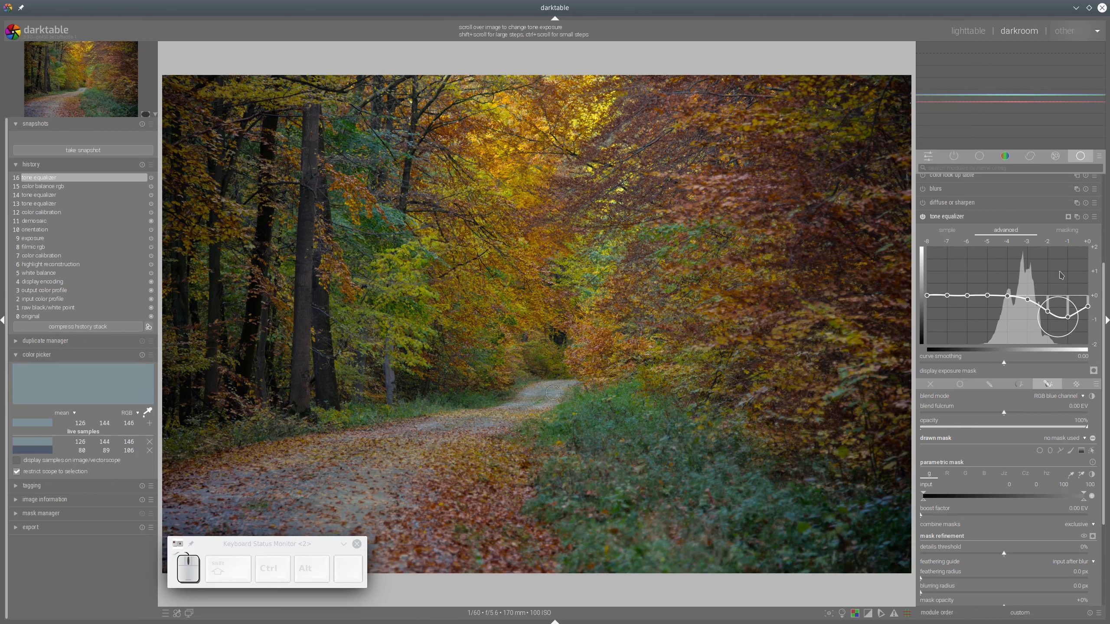
Using the dark path sample as reference, slightly lower the blue channel curve around the -4 and -3 EV nodes, and recheck the highlight sample
{"action": "left_click", "coordinate": [36, 452]}
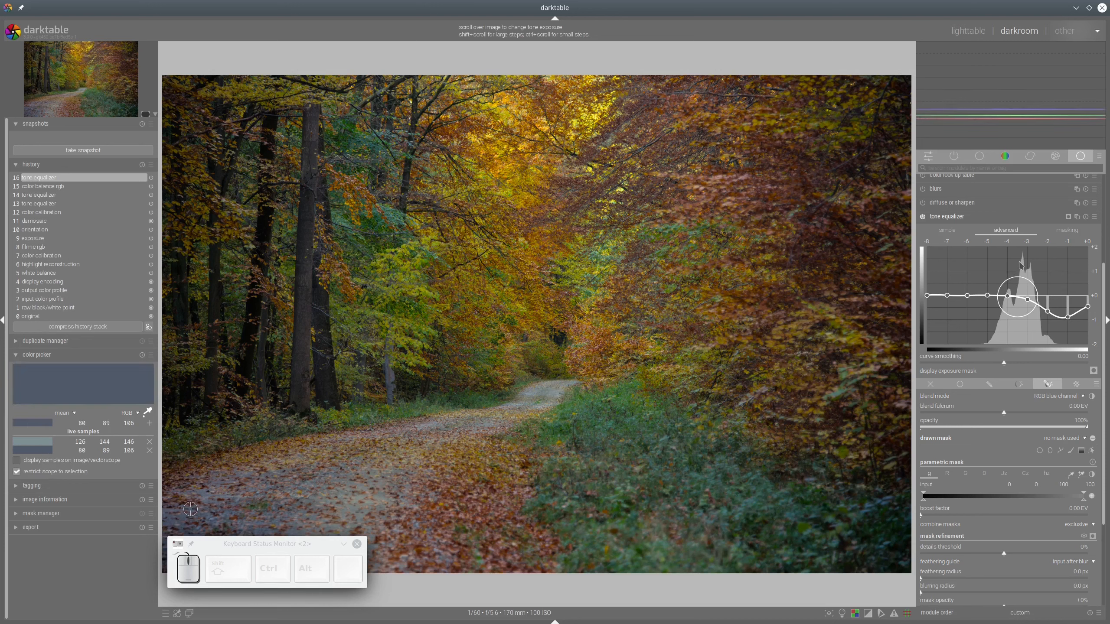
{"action": "scroll", "coordinate": [1021, 265], "scroll_direction": "down", "scroll_amount": 3}
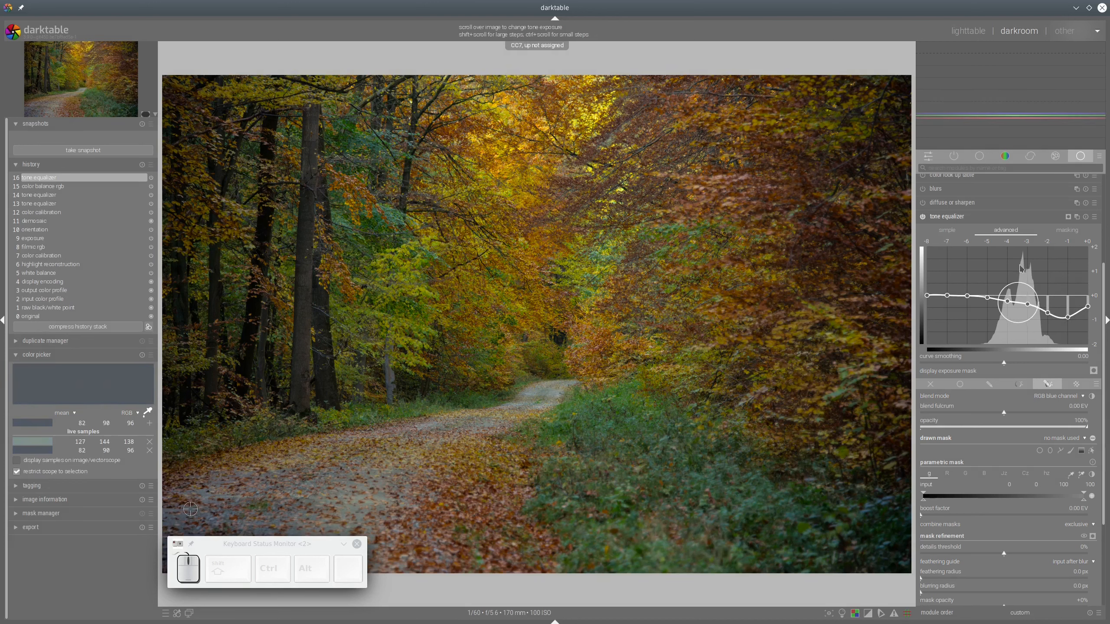
{"action": "left_click_drag", "start_coordinate": [1021, 267], "coordinate": [1006, 258]}
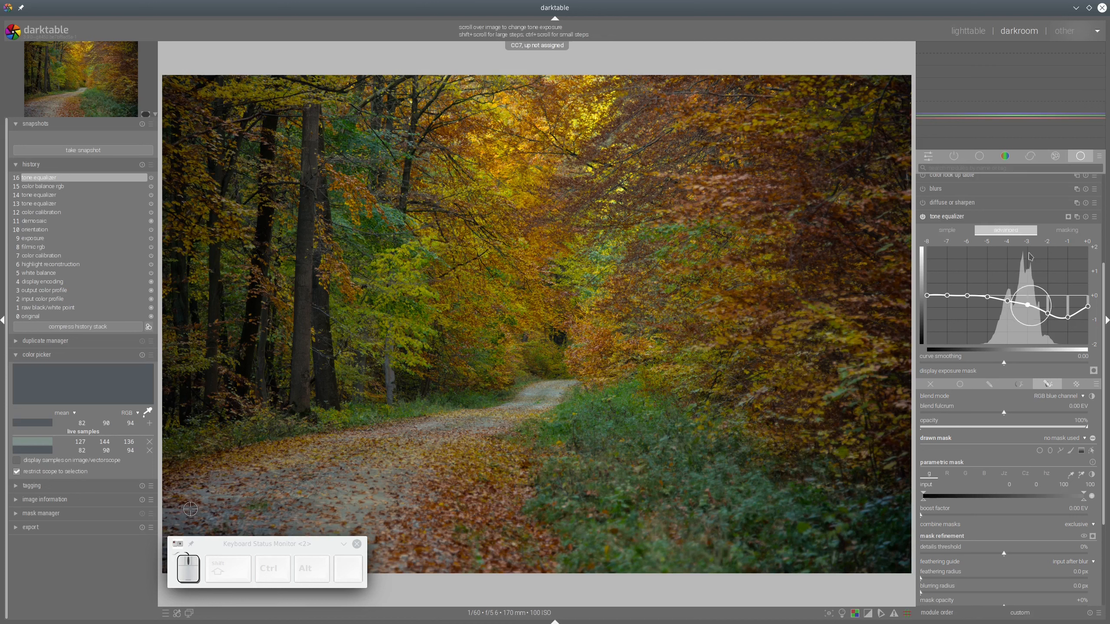
{"action": "right_click", "coordinate": [32, 443]}
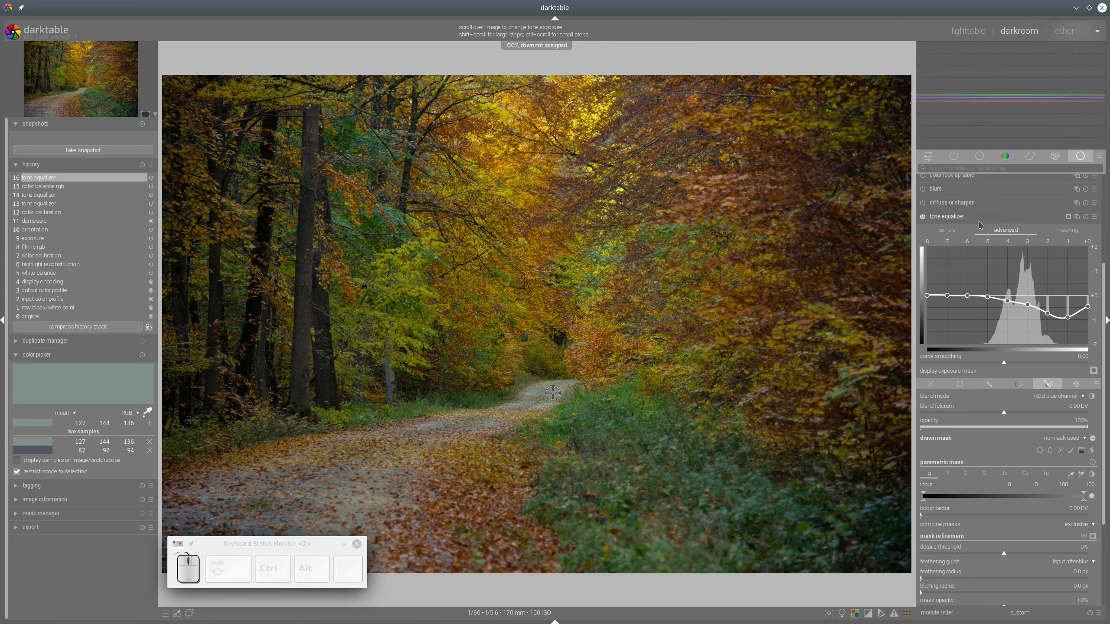
Duplicate the tone equalizer instance, reset the copy's curve and set its blend mode to RGB red channel
{"action": "left_click", "coordinate": [1078, 217]}
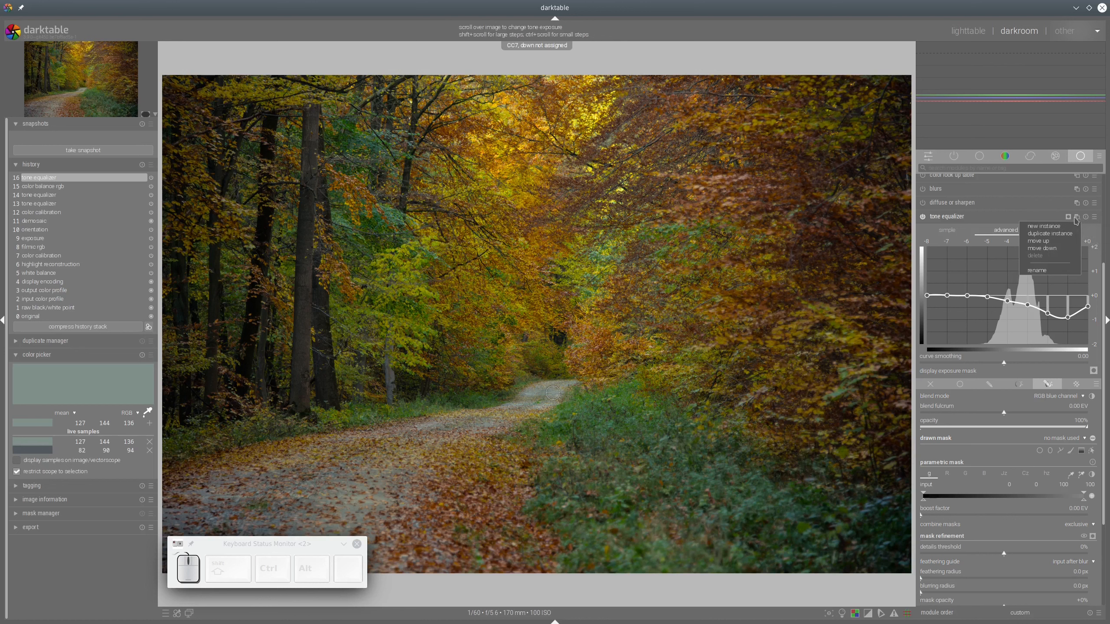
{"action": "left_click", "coordinate": [1050, 248]}
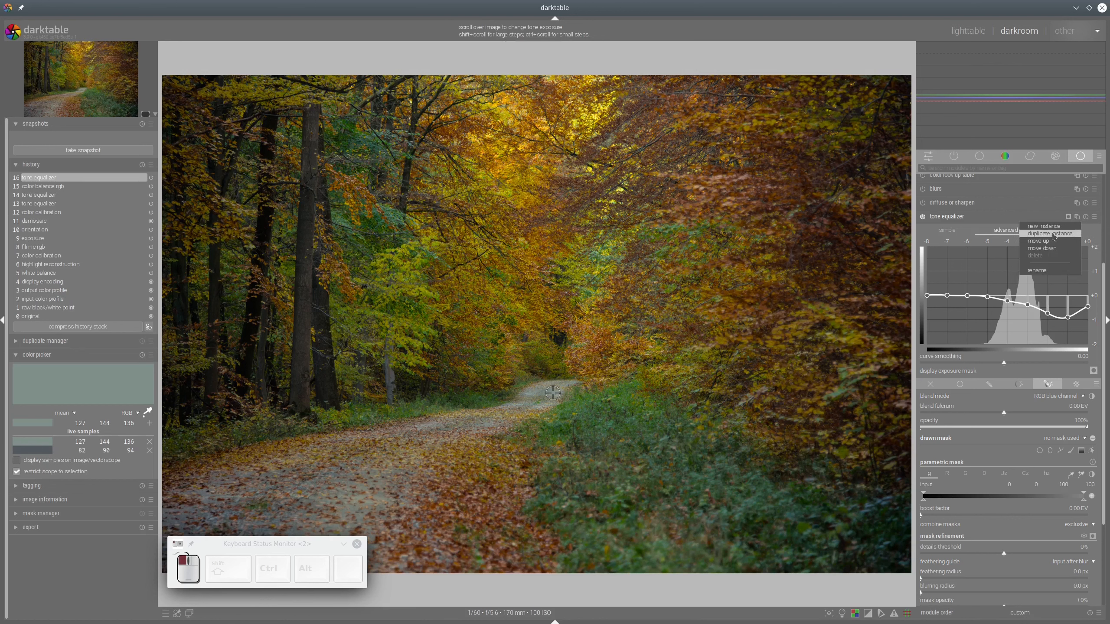
{"action": "double_click", "coordinate": [1047, 260]}
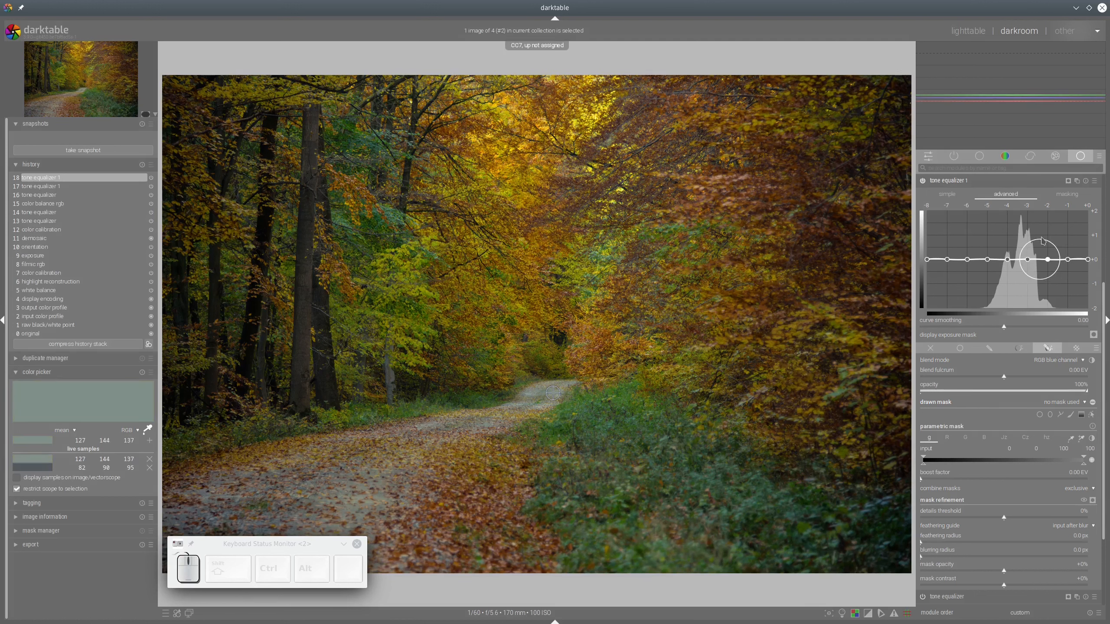
{"action": "left_click", "coordinate": [1057, 361]}
{"action": "left_click", "coordinate": [1057, 345]}
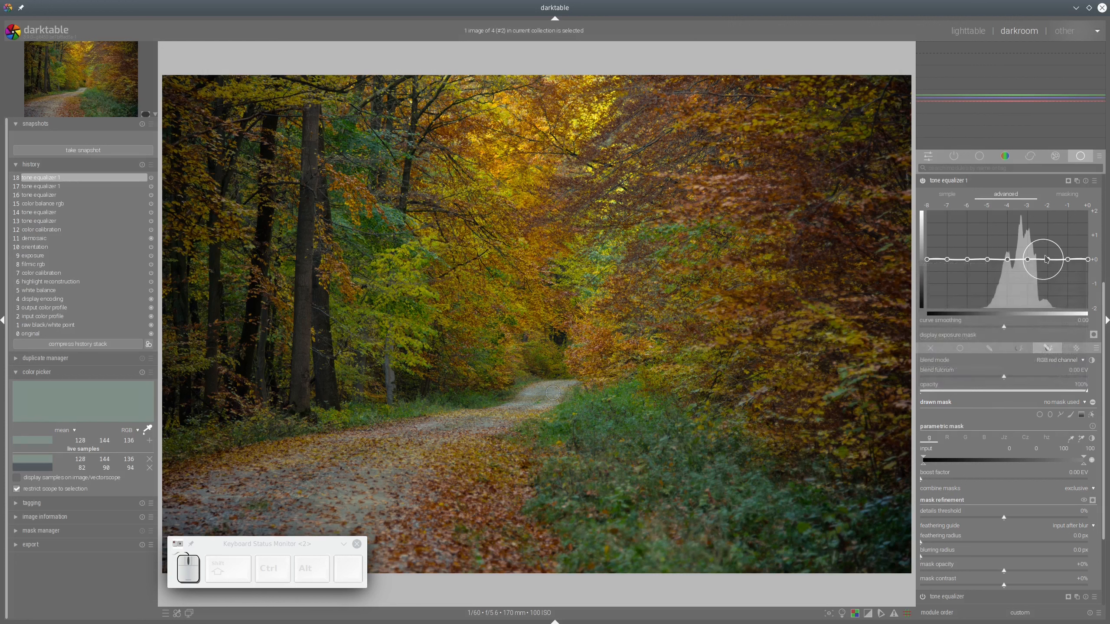
Raise the red channel curve to about +0.7 EV at the -1 EV node and slightly near -4 EV, guided by the bright and dark path samples
{"action": "right_click", "coordinate": [31, 460]}
{"action": "left_click_drag", "start_coordinate": [1066, 247], "coordinate": [1073, 231]}
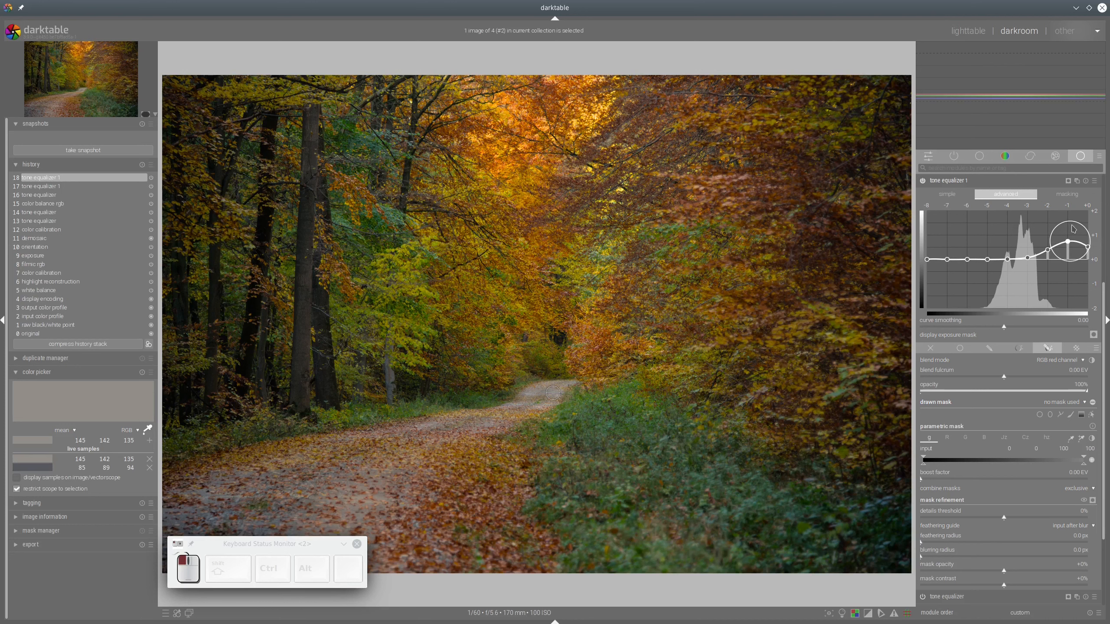
{"action": "left_click_drag", "start_coordinate": [1071, 226], "coordinate": [1068, 227]}
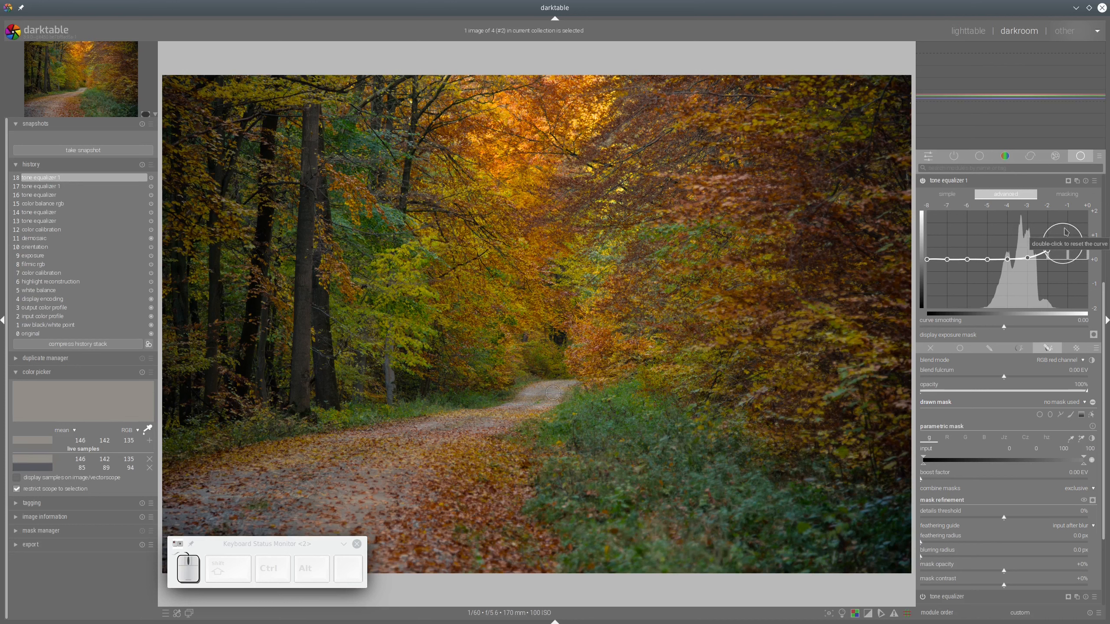
{"action": "left_click", "coordinate": [31, 468]}
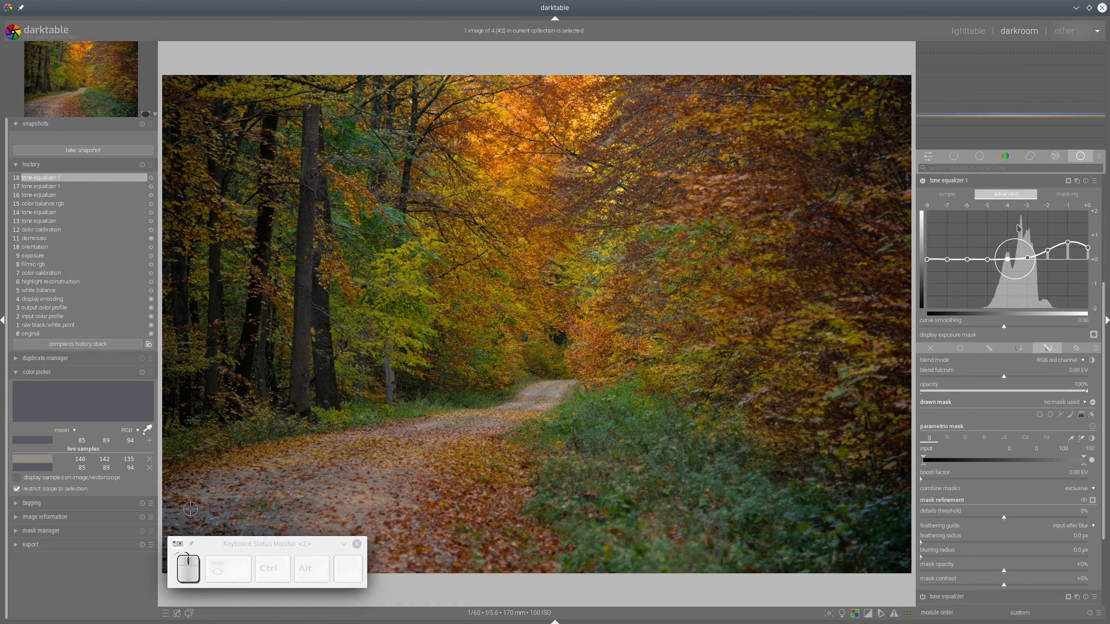
{"action": "left_click_drag", "start_coordinate": [1020, 258], "coordinate": [1024, 225]}
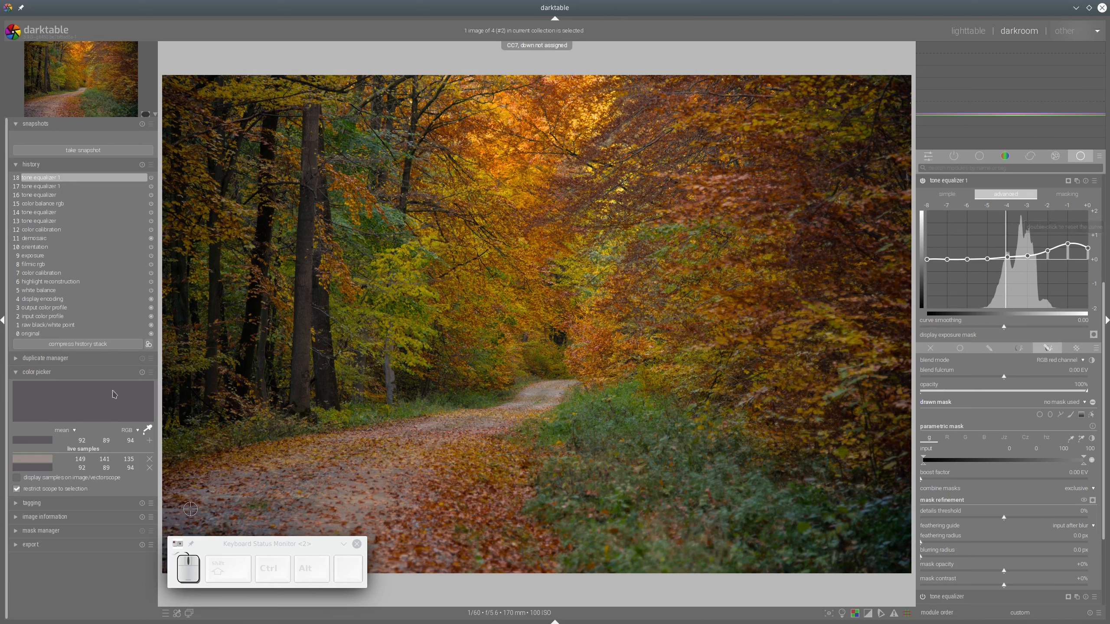
Recheck the bright and dark path samples, slightly raise the red channel curve between the -4 and -3 EV nodes, and finish color picking
{"action": "left_click", "coordinate": [35, 462]}
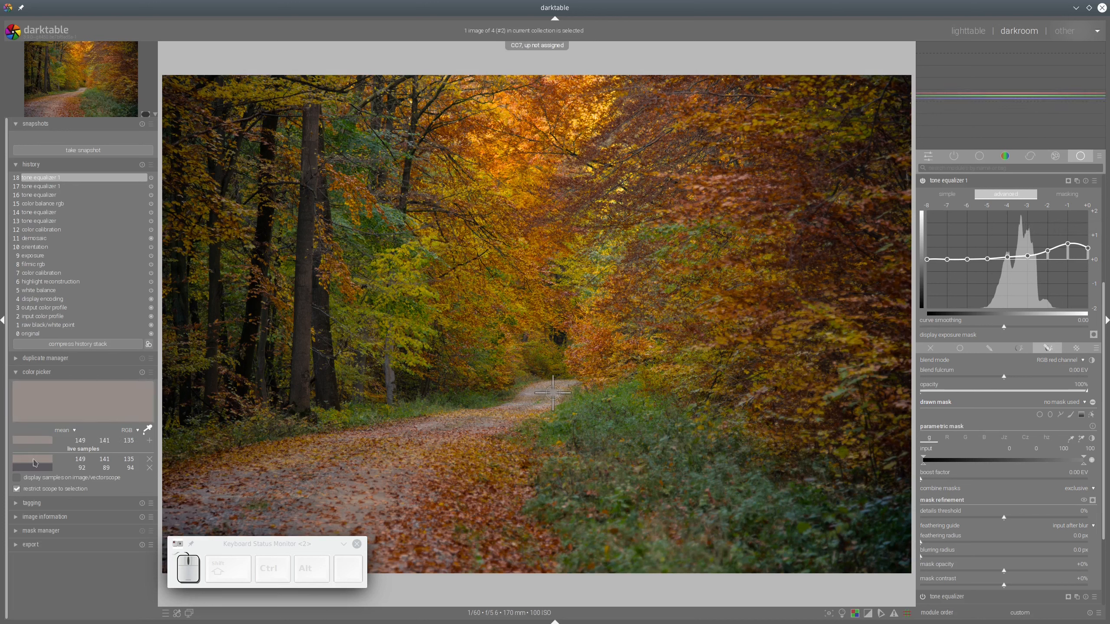
{"action": "left_click", "coordinate": [37, 469]}
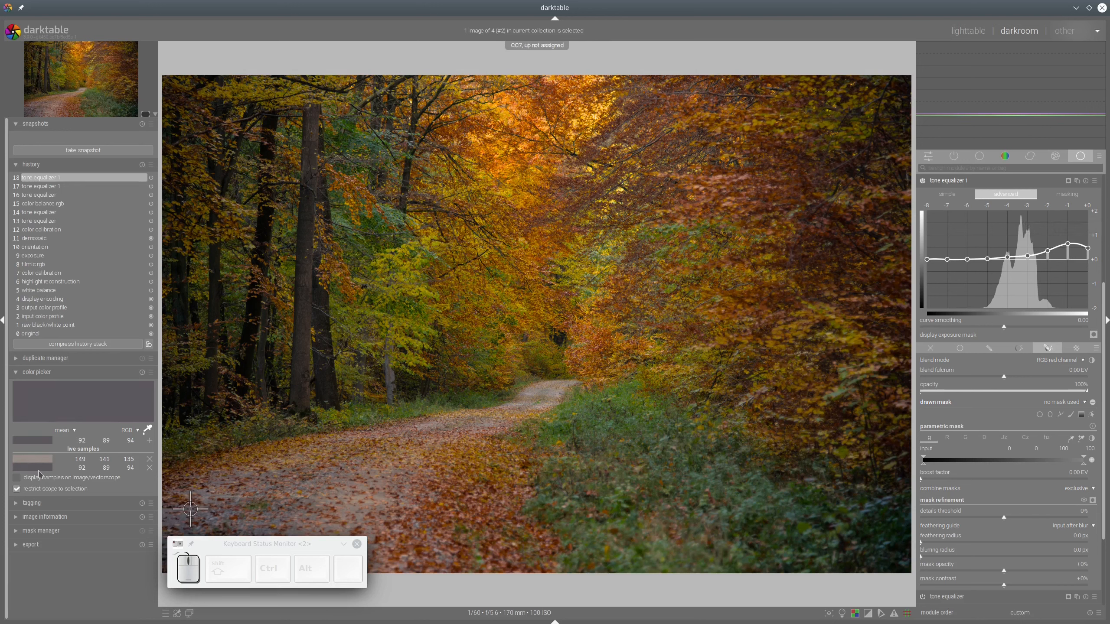
{"action": "left_click_drag", "start_coordinate": [1014, 224], "coordinate": [1016, 224]}
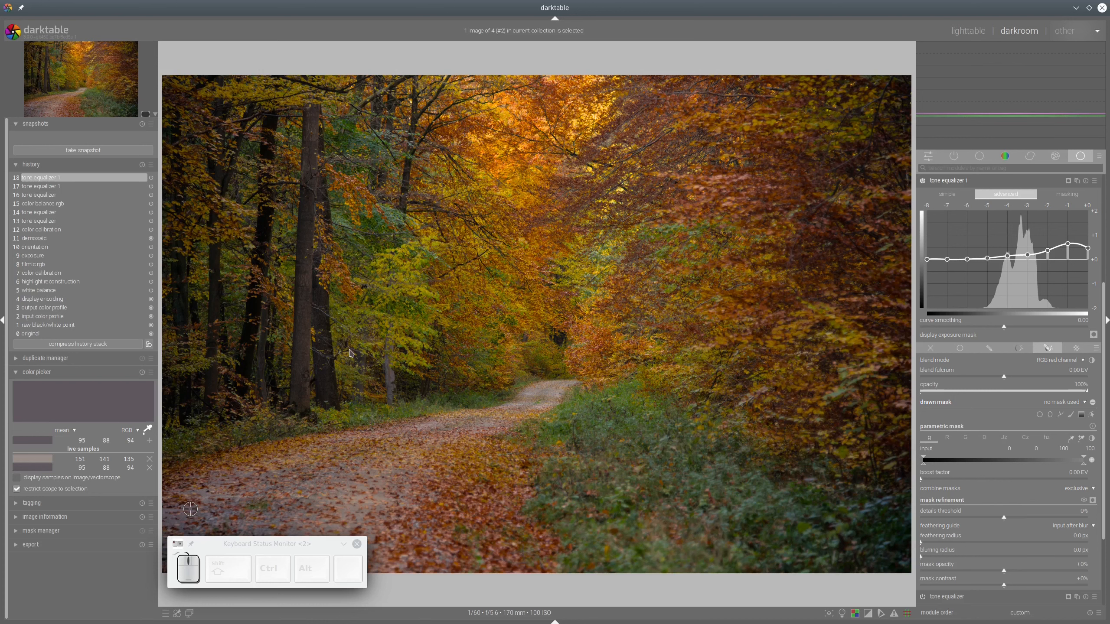
{"action": "left_click", "coordinate": [148, 429]}
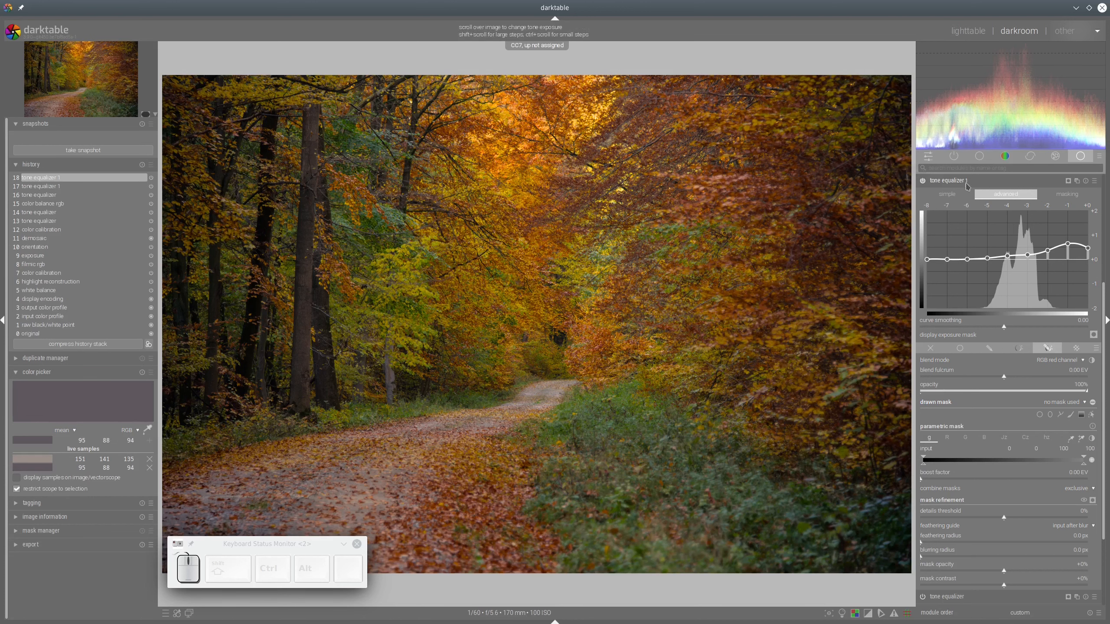
{"action": "left_click", "coordinate": [929, 157]}
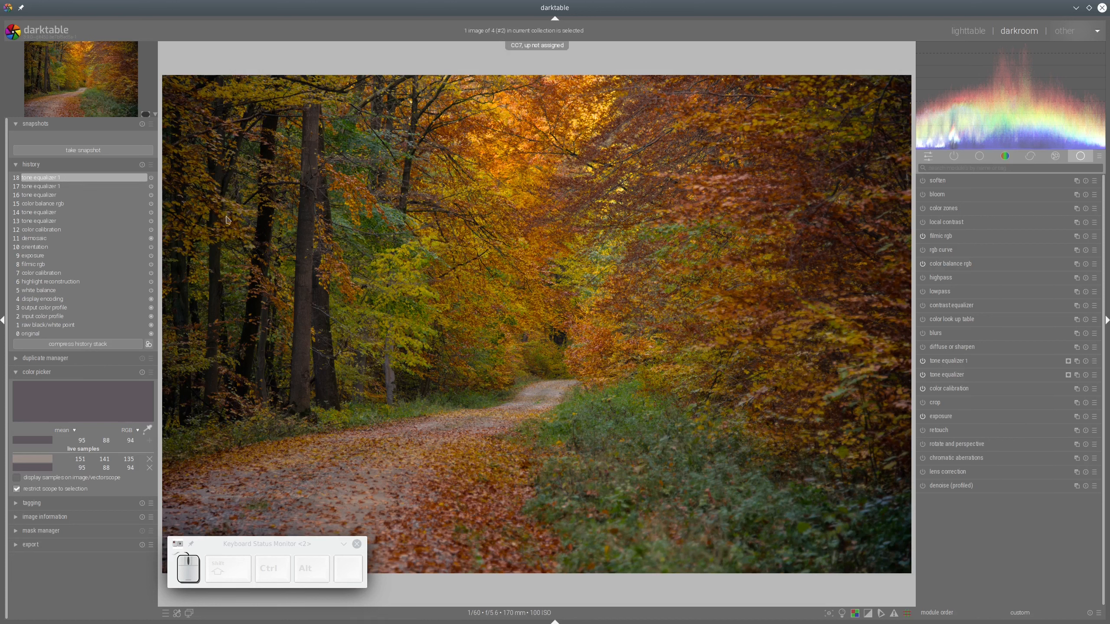
Take a snapshot of the color calibration history state, restore the full edit, and compare both versions across the image
{"action": "left_click", "coordinate": [49, 233]}
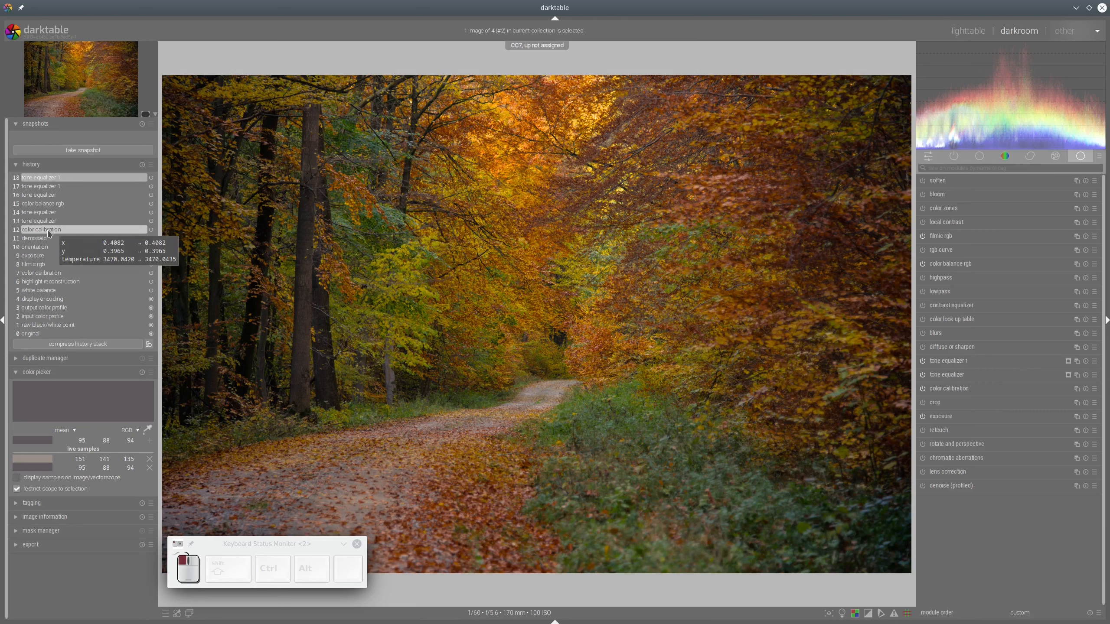
{"action": "left_click", "coordinate": [86, 154]}
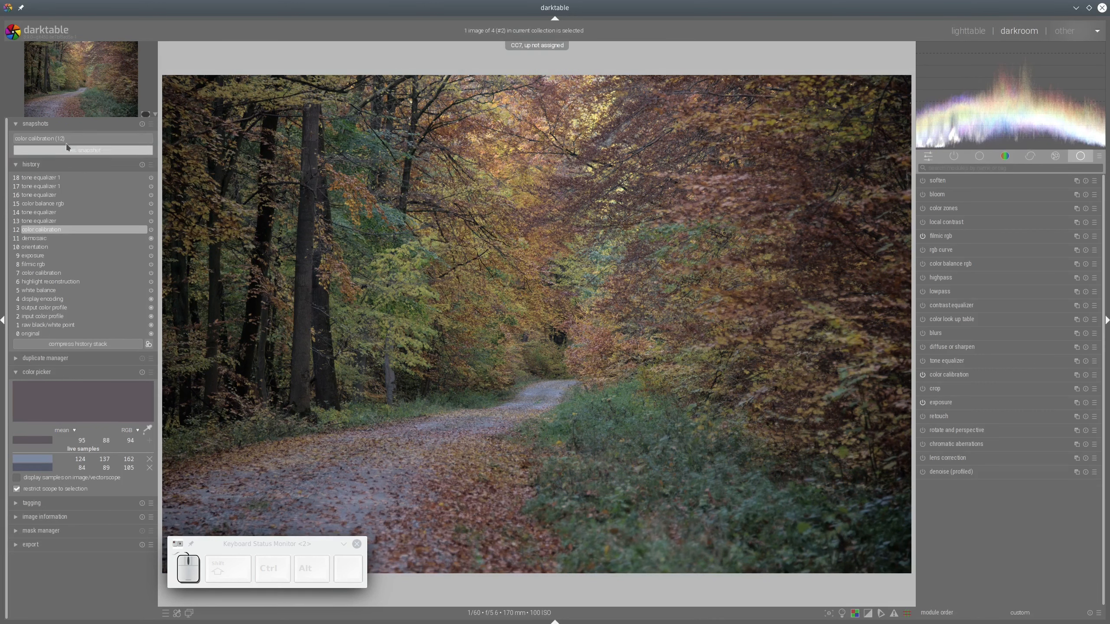
{"action": "left_click", "coordinate": [62, 143]}
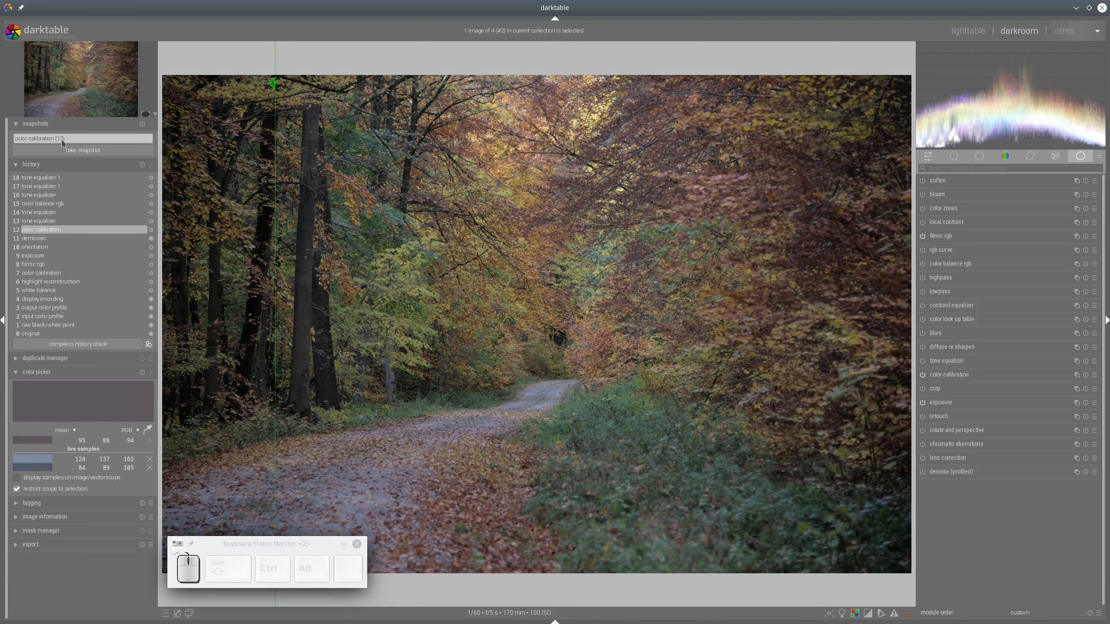
{"action": "key", "text": "ctrl+z"}
{"action": "left_click_drag", "start_coordinate": [277, 203], "coordinate": [146, 130]}
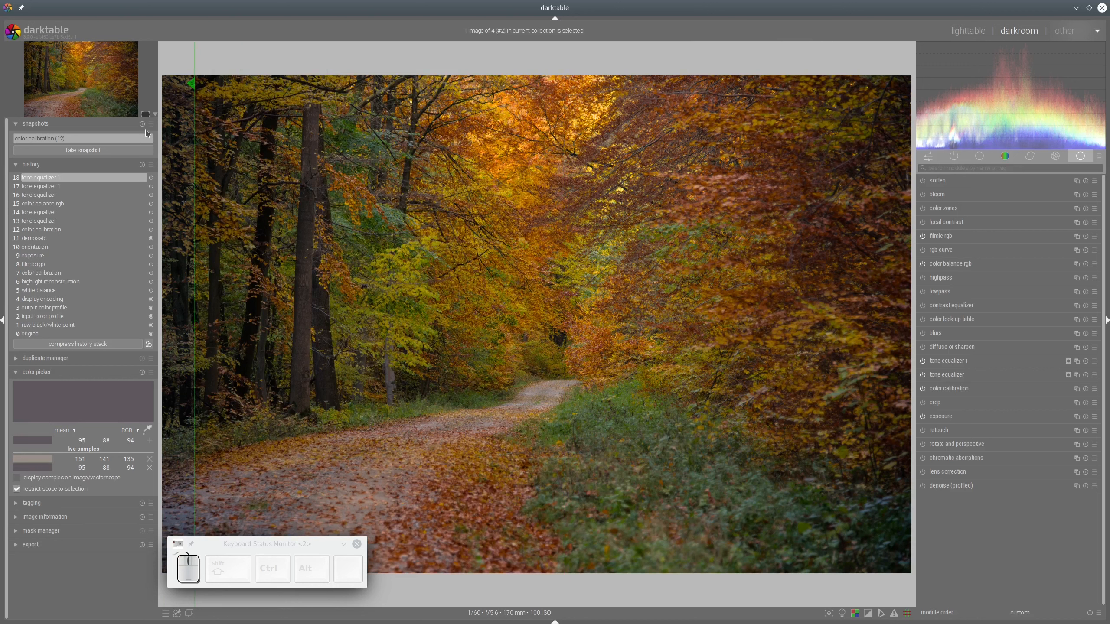
{"action": "left_click", "coordinate": [146, 131]}
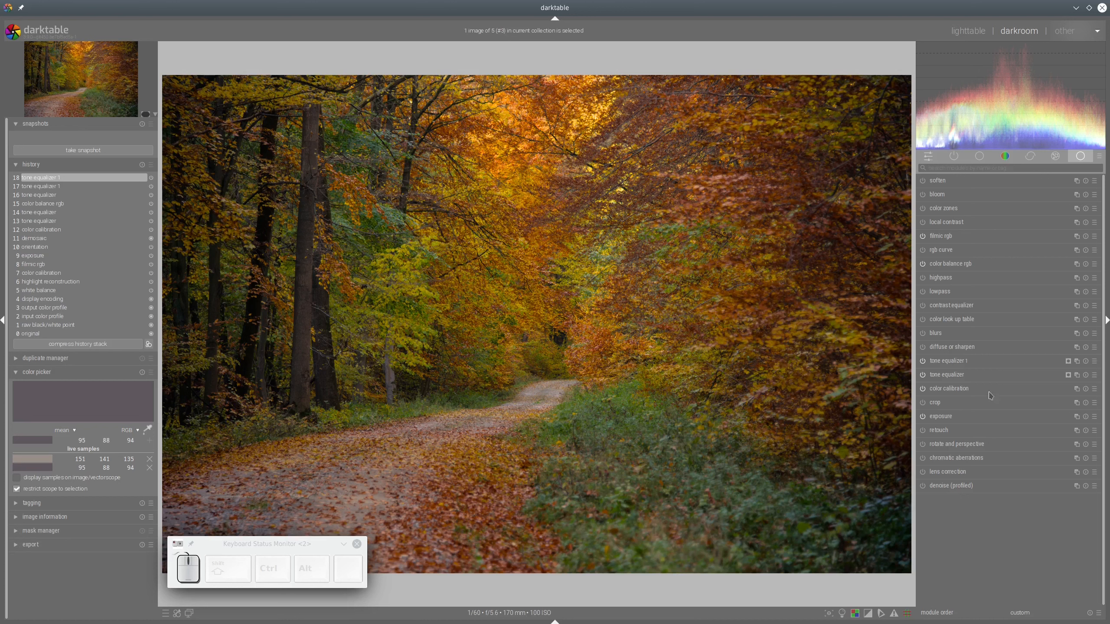
Create a new instance of color calibration and move it above tone equalizer 1 in the module order
{"action": "left_click", "coordinate": [1077, 389]}
{"action": "left_click", "coordinate": [1066, 400]}
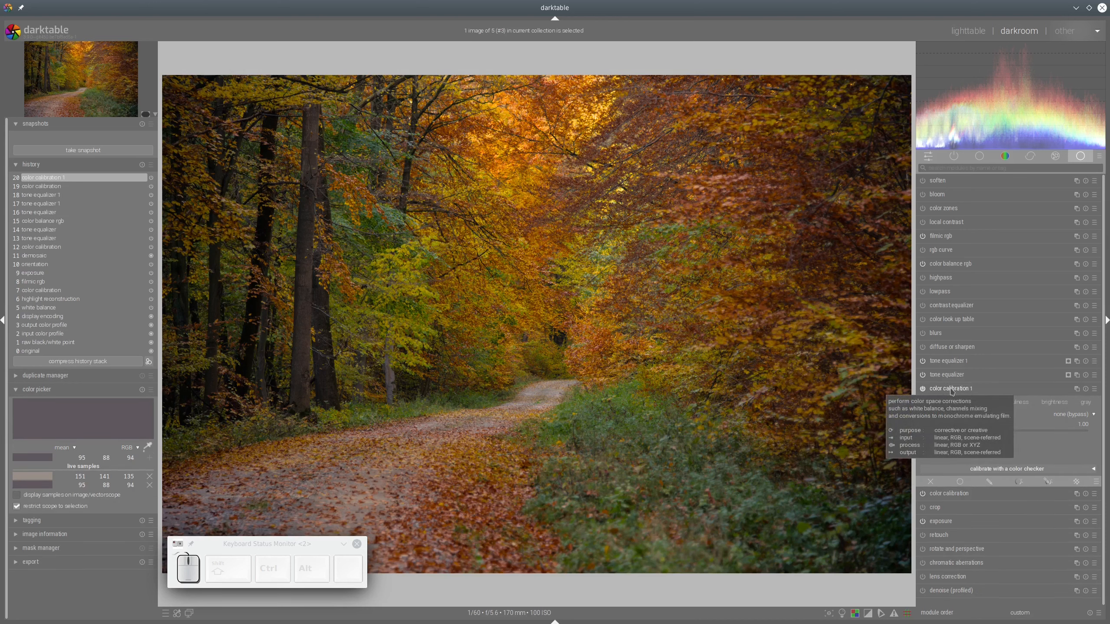
{"action": "left_click_drag", "start_coordinate": [953, 391], "coordinate": [958, 366]}
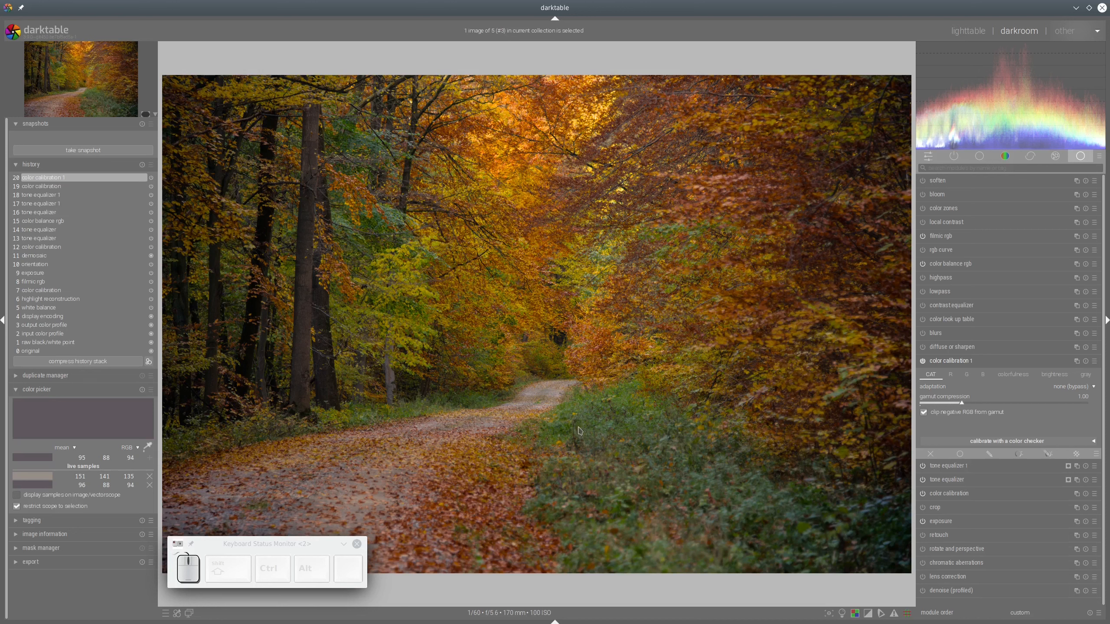
Try uniform multiply blending on the new color calibration instance with a blend fulcrum of about 1.70 EV, and reset the instance
{"action": "left_click", "coordinate": [960, 454]}
{"action": "left_click", "coordinate": [1074, 433]}
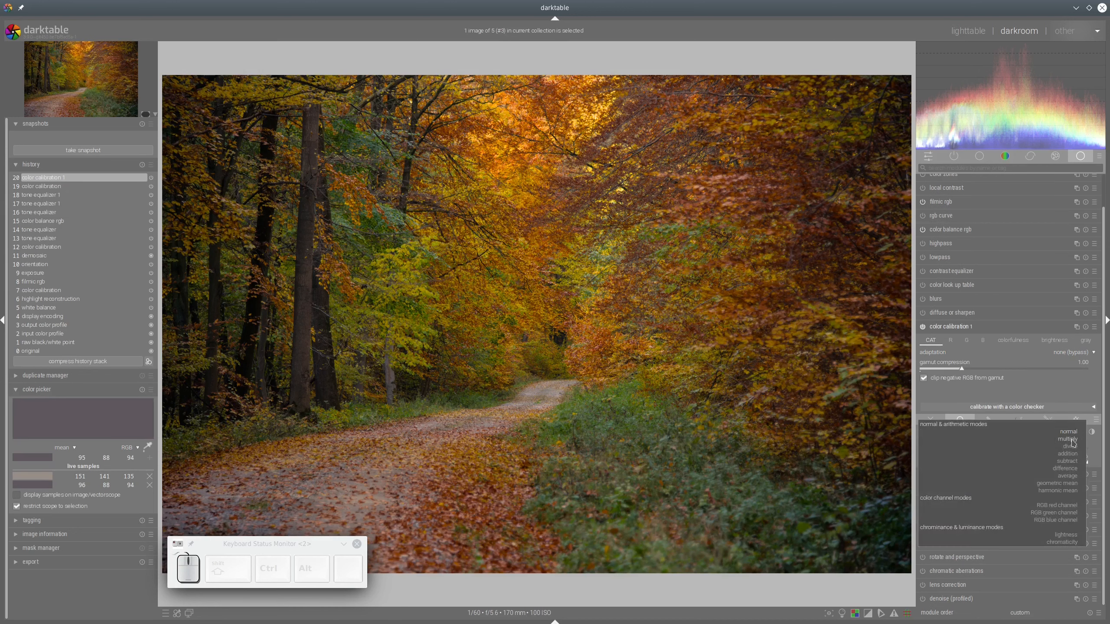
{"action": "left_click", "coordinate": [1072, 439]}
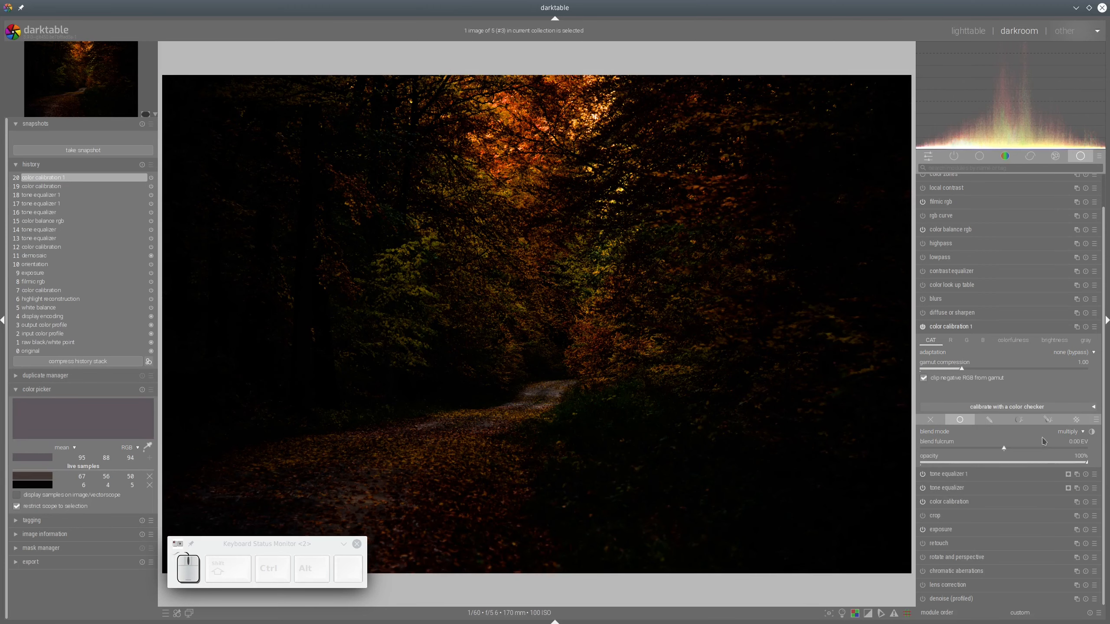
{"action": "left_click", "coordinate": [1052, 449]}
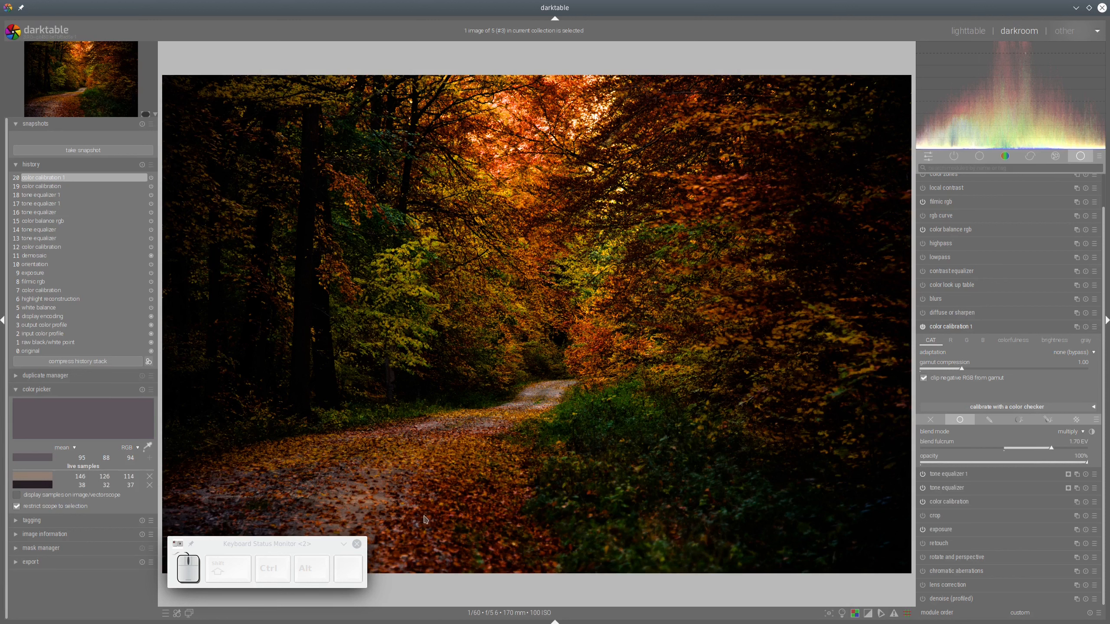
{"action": "left_click", "coordinate": [1086, 327]}
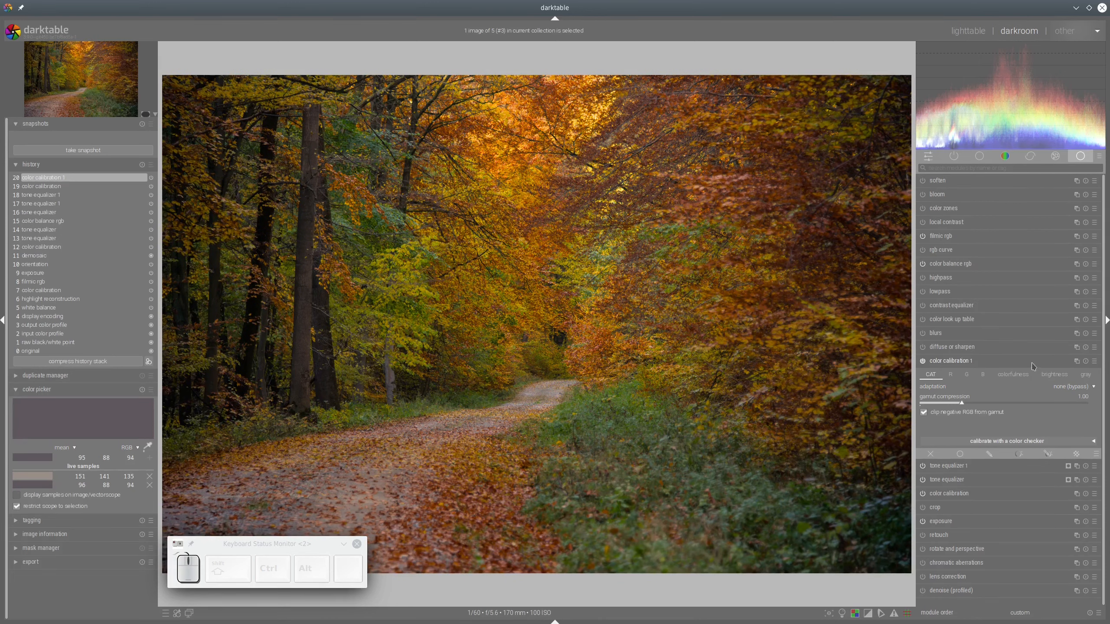
Enable drawn and parametric masking on the new color calibration instance, draw a path mask around the forest path and undergrowth, and widen its feathering
{"action": "left_click", "coordinate": [1048, 455]}
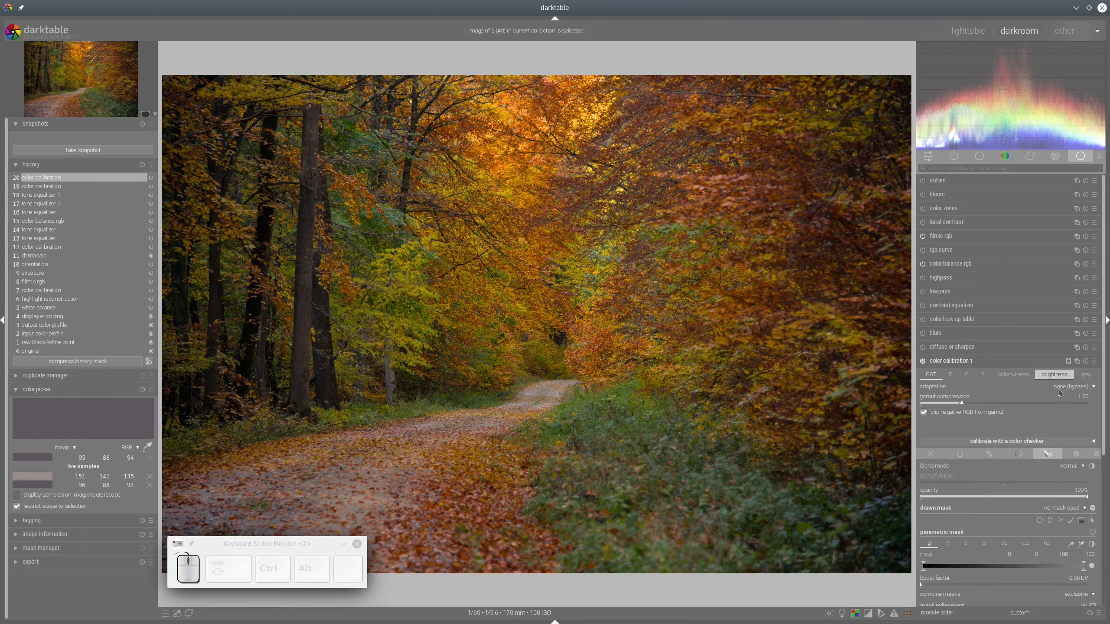
{"action": "left_click", "coordinate": [1061, 520]}
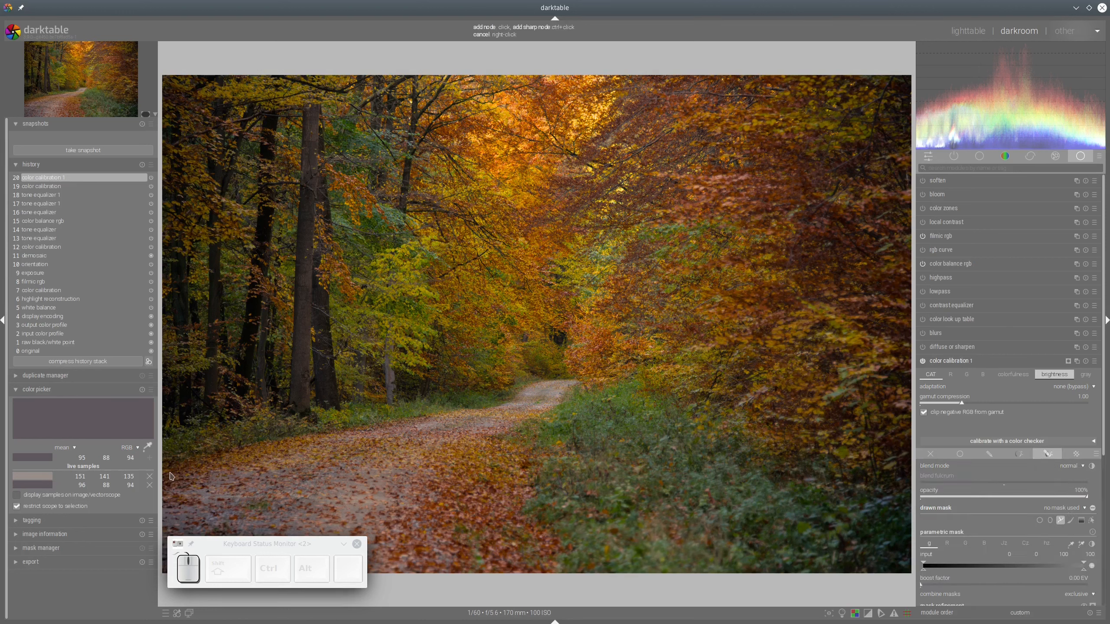
{"action": "left_click", "coordinate": [170, 476]}
{"action": "left_click", "coordinate": [576, 322]}
{"action": "left_click", "coordinate": [745, 423]}
{"action": "left_click", "coordinate": [619, 506]}
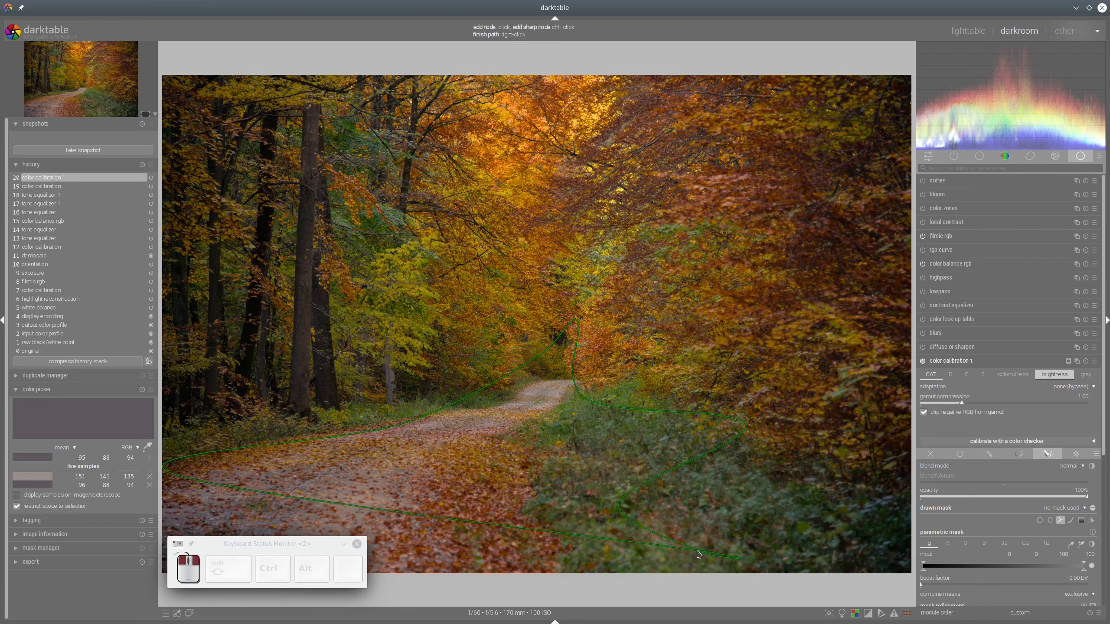
{"action": "left_click", "coordinate": [698, 555]}
{"action": "right_click", "coordinate": [698, 554]}
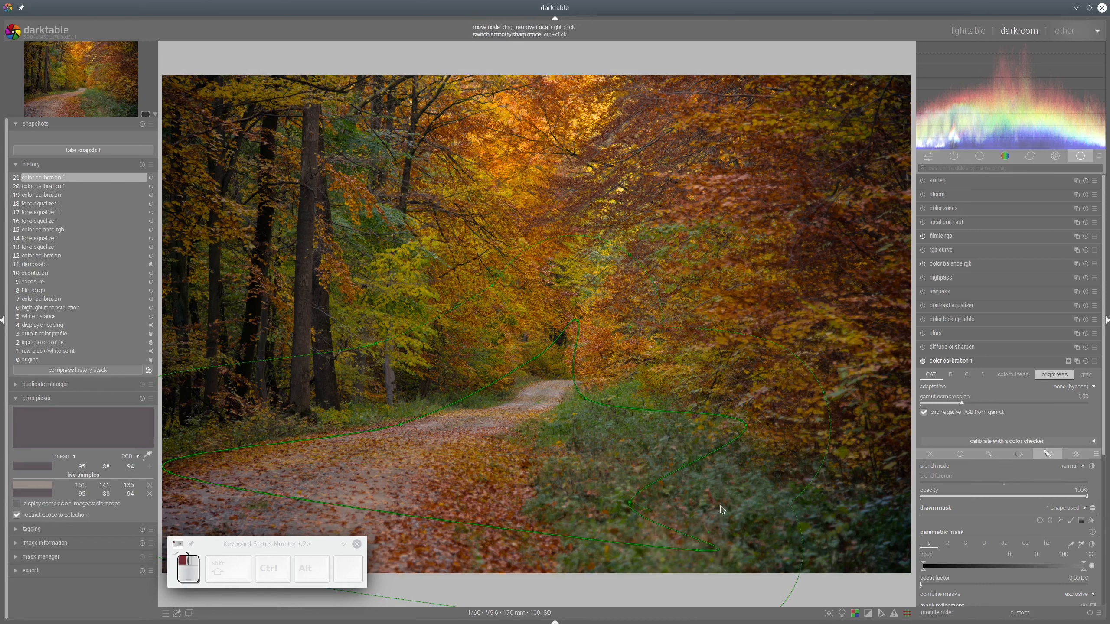
{"action": "left_click_drag", "start_coordinate": [630, 503], "coordinate": [759, 522]}
{"action": "scroll", "coordinate": [631, 351], "scroll_direction": "up", "scroll_amount": 1}
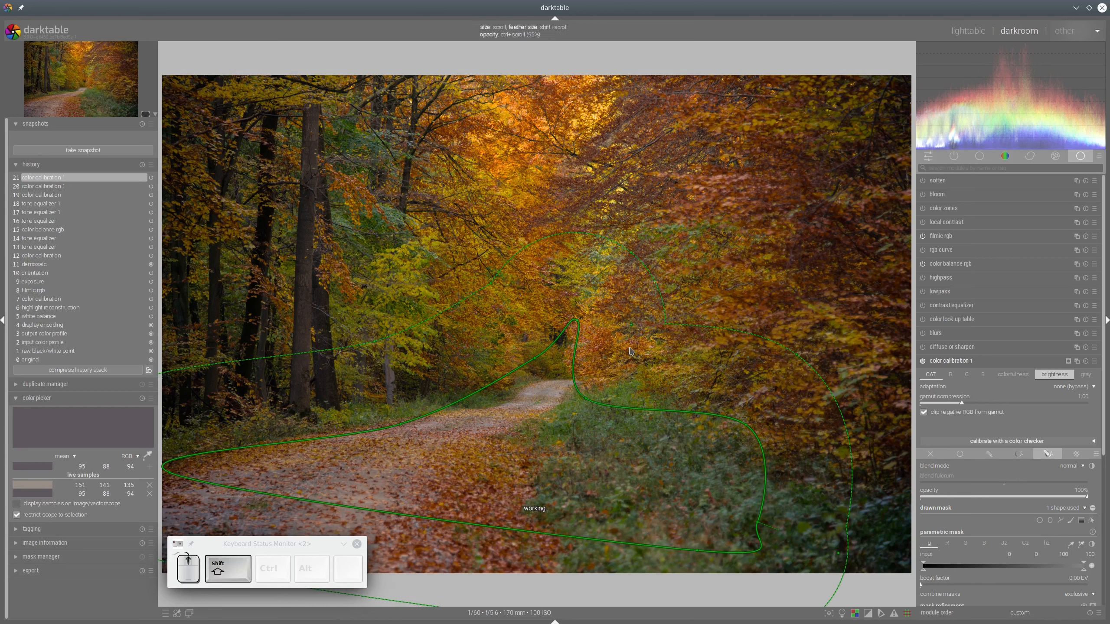
{"action": "scroll", "coordinate": [631, 351], "scroll_direction": "up", "scroll_amount": 2}
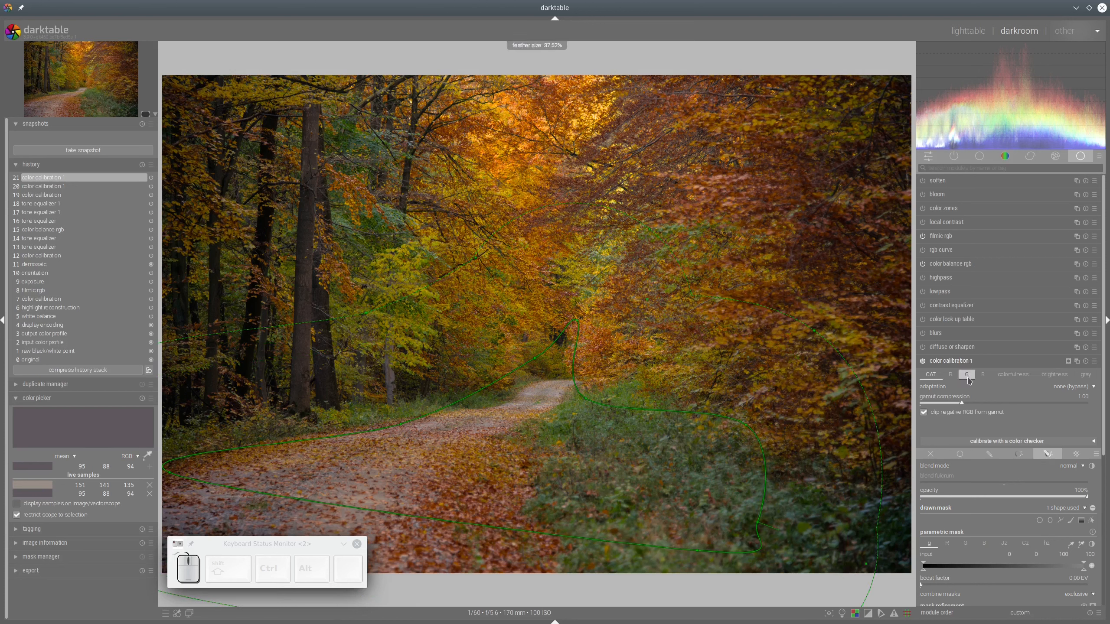
Turn the masked area monochrome by setting the new instance's gray input R to about 0.99
{"action": "left_click", "coordinate": [1086, 375]}
{"action": "left_click", "coordinate": [1079, 394]}
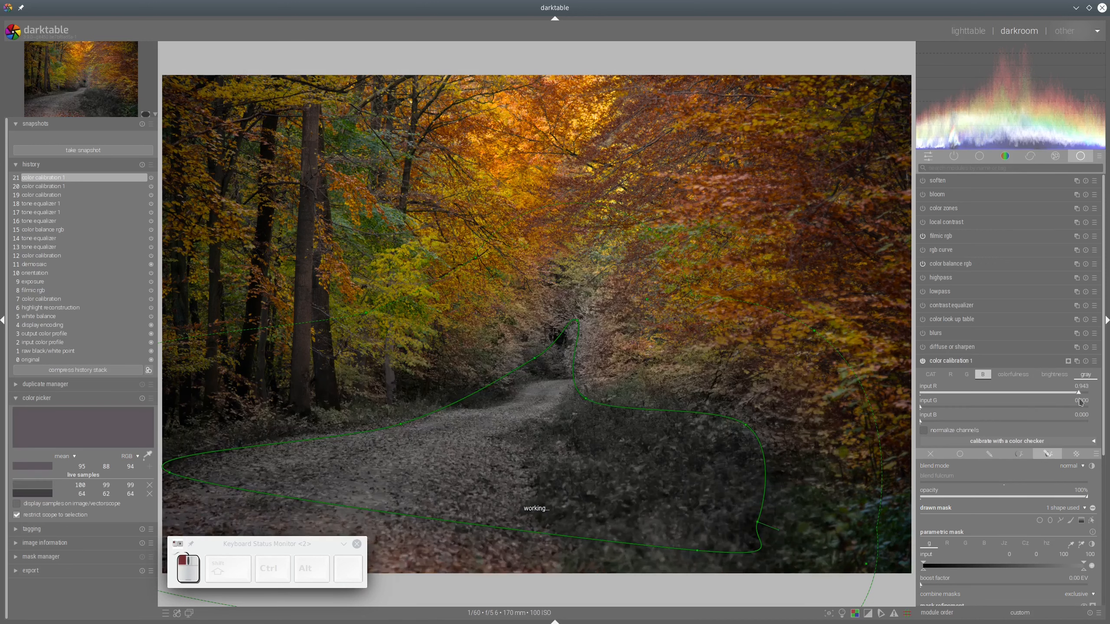
{"action": "left_click_drag", "start_coordinate": [1080, 400], "coordinate": [1081, 400]}
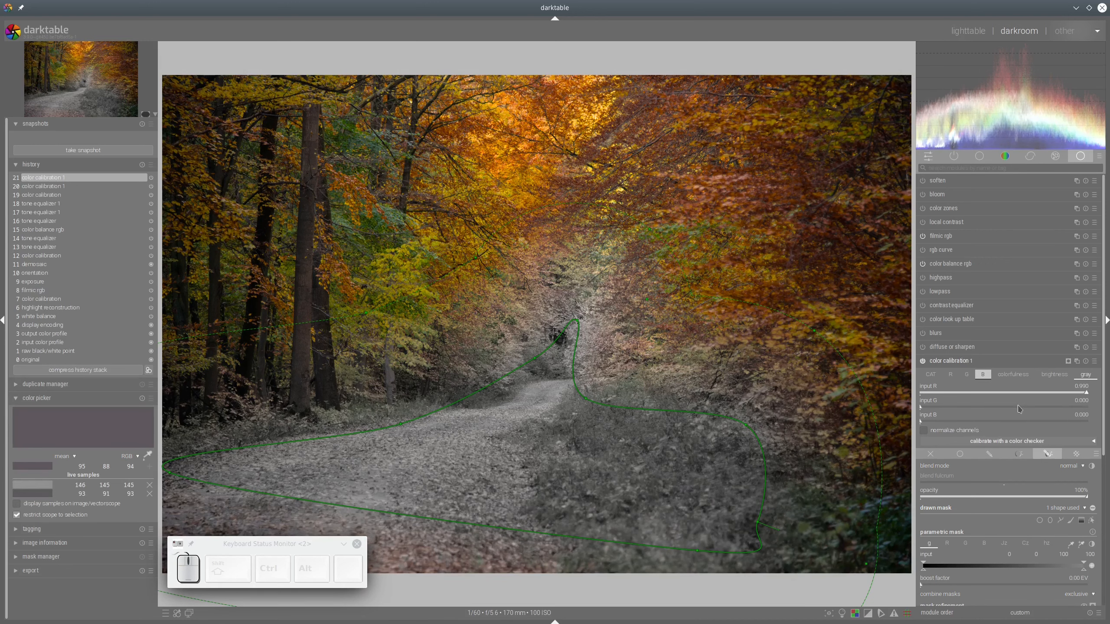
Set the new instance's blend mode to multiply, with a blend fulcrum of about 2.95 EV and opacity of 50%
{"action": "left_click", "coordinate": [1071, 467]}
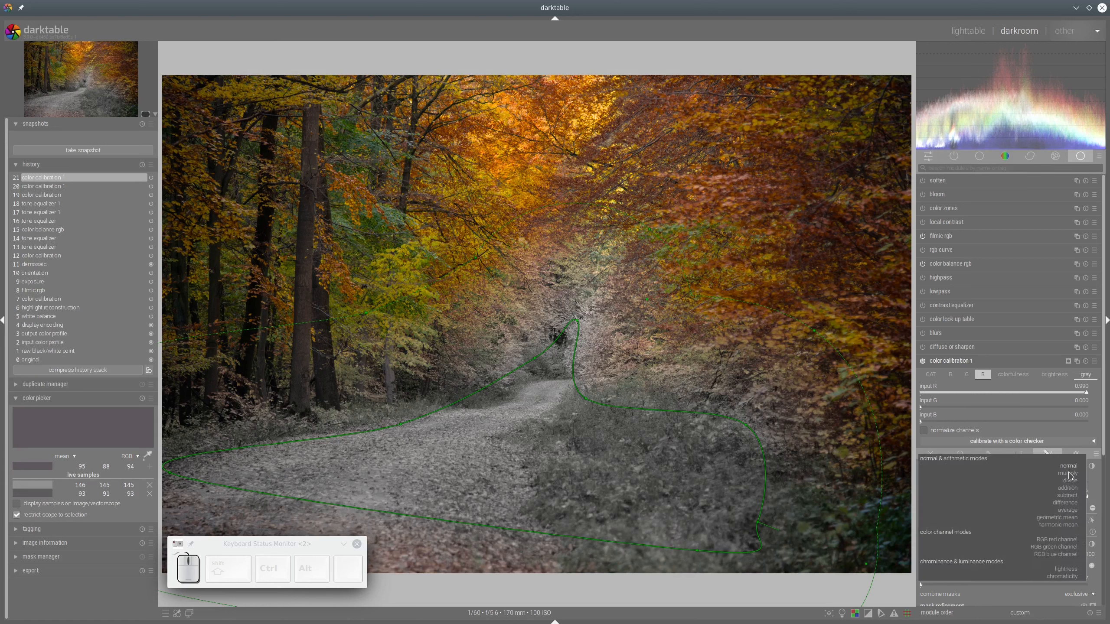
{"action": "left_click", "coordinate": [1068, 476]}
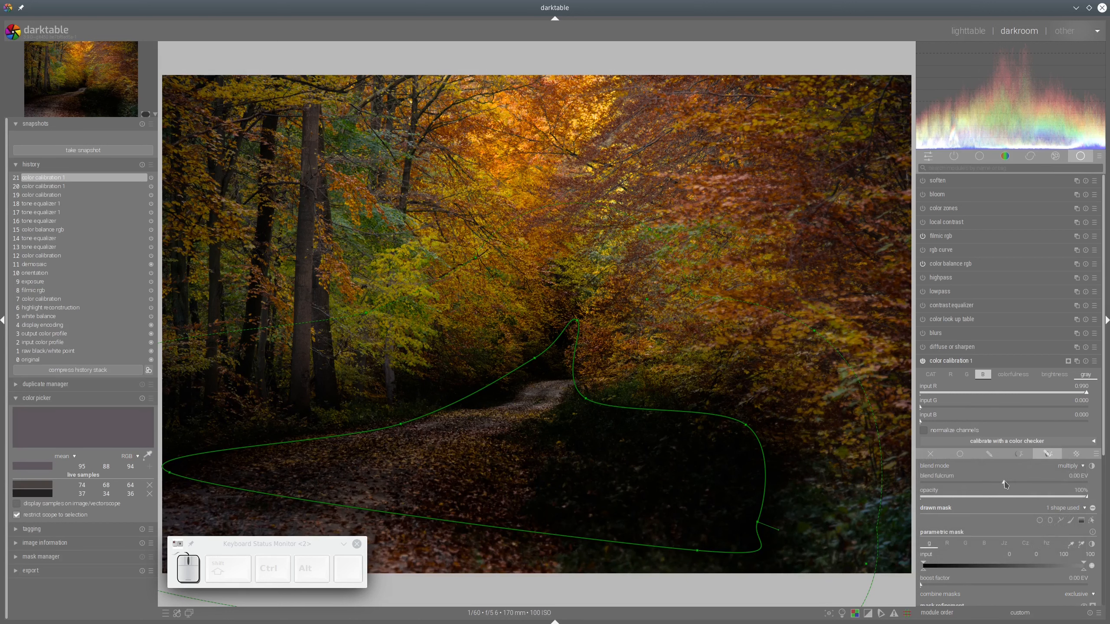
{"action": "left_click_drag", "start_coordinate": [1005, 483], "coordinate": [1075, 484]}
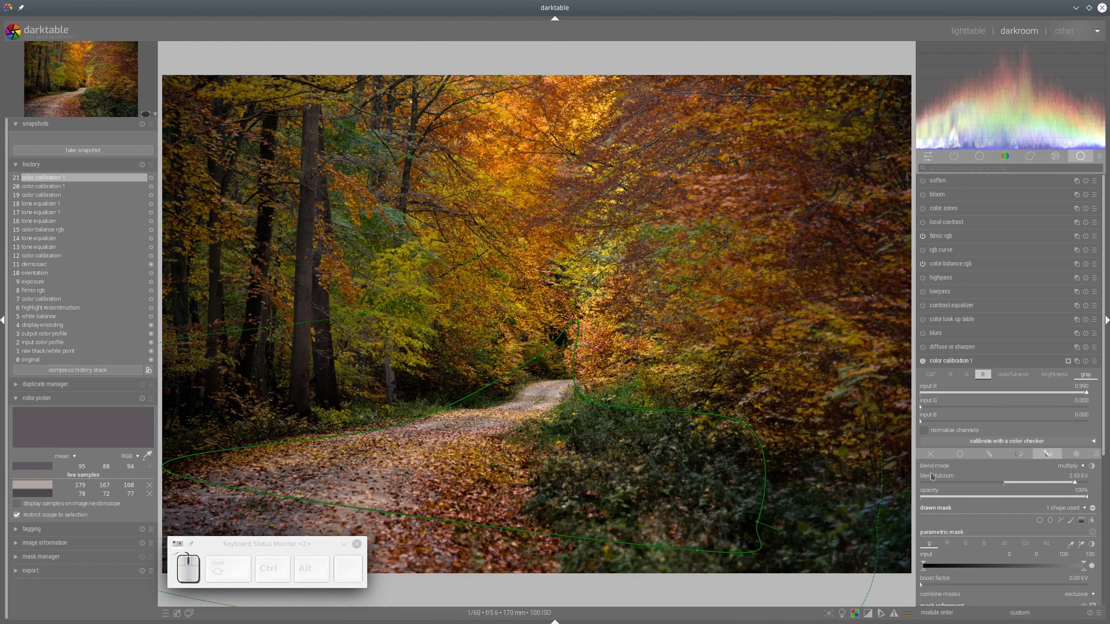
{"action": "left_click_drag", "start_coordinate": [1087, 500], "coordinate": [1004, 500]}
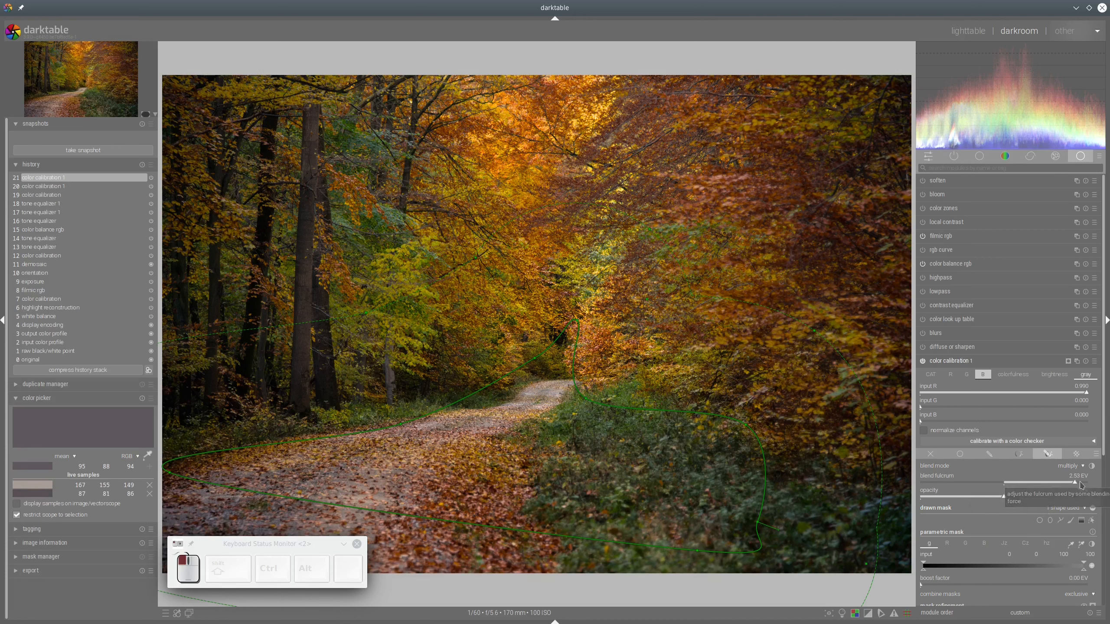
{"action": "left_click_drag", "start_coordinate": [1081, 485], "coordinate": [1091, 484]}
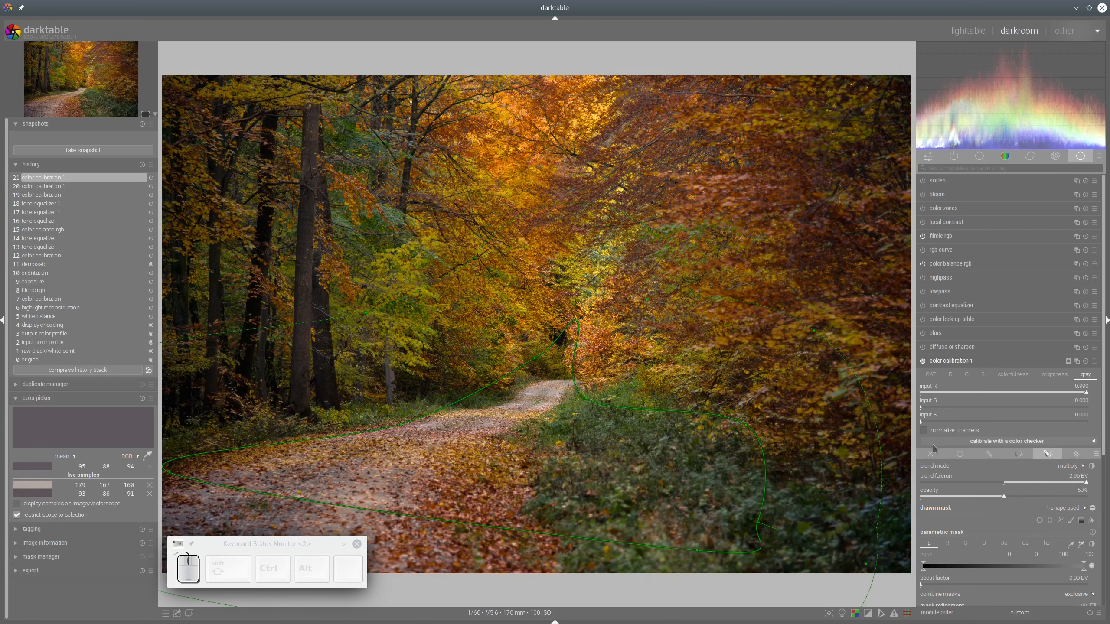
Hide the mask outline, compare the image with the new instance off and on, and lower its opacity to 40%
{"action": "left_click", "coordinate": [1093, 522]}
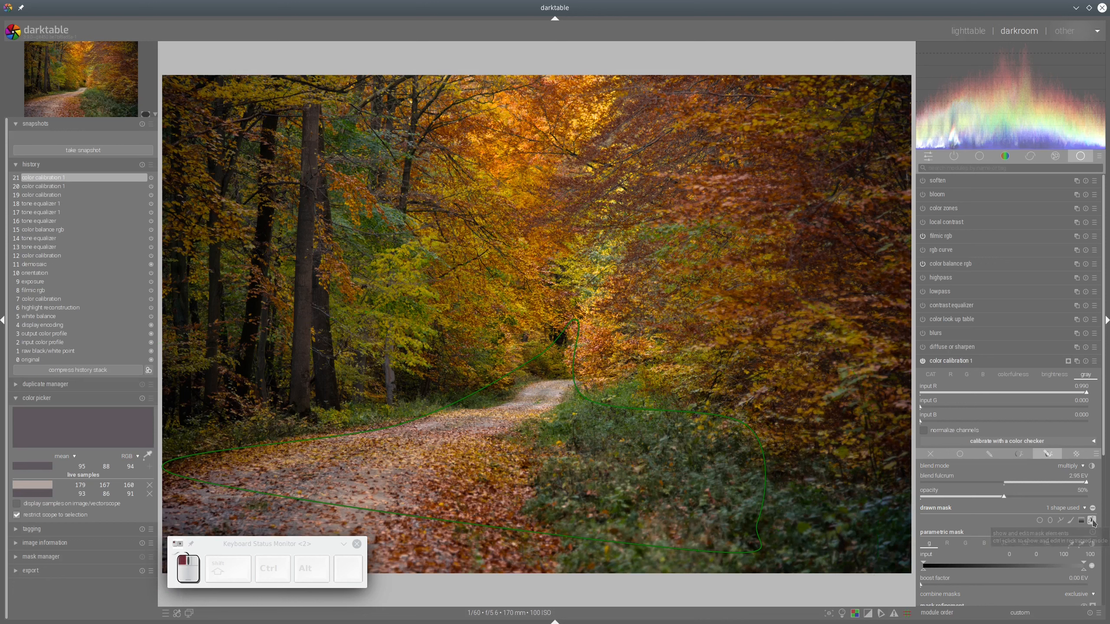
{"action": "left_click", "coordinate": [923, 362]}
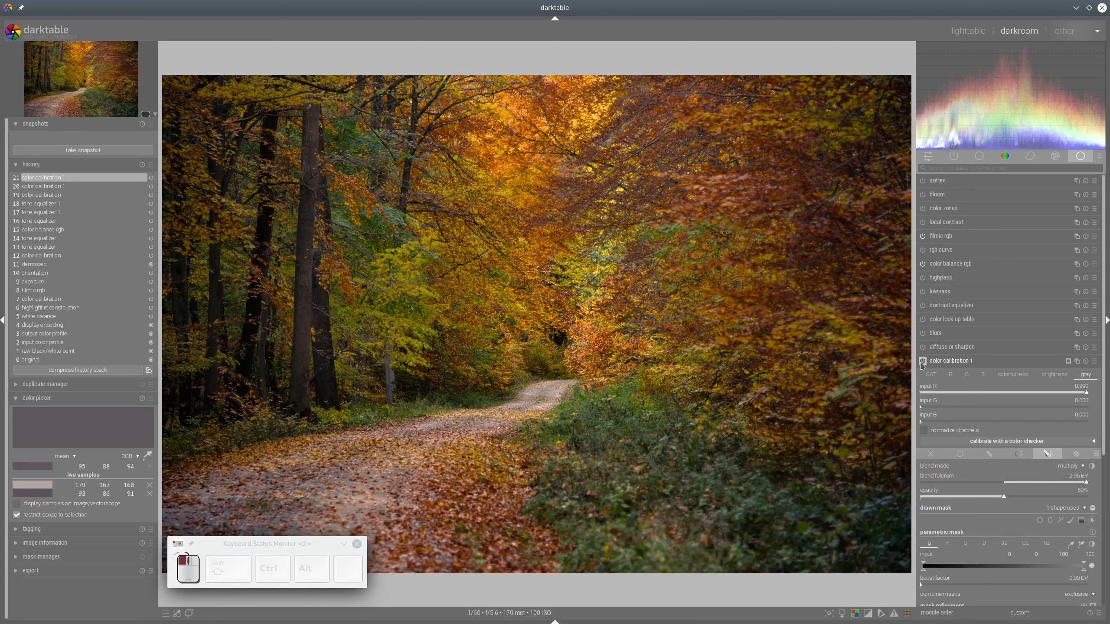
{"action": "left_click", "coordinate": [923, 362]}
{"action": "left_click", "coordinate": [923, 362]}
{"action": "left_click", "coordinate": [1001, 498]}
{"action": "left_click_drag", "start_coordinate": [1002, 500], "coordinate": [988, 502]}
Compare gray mixes using only the blue or only the red input, and set gray input R to about 0.797
{"action": "left_click", "coordinate": [1052, 376]}
{"action": "left_click_drag", "start_coordinate": [1087, 395], "coordinate": [1108, 433]}
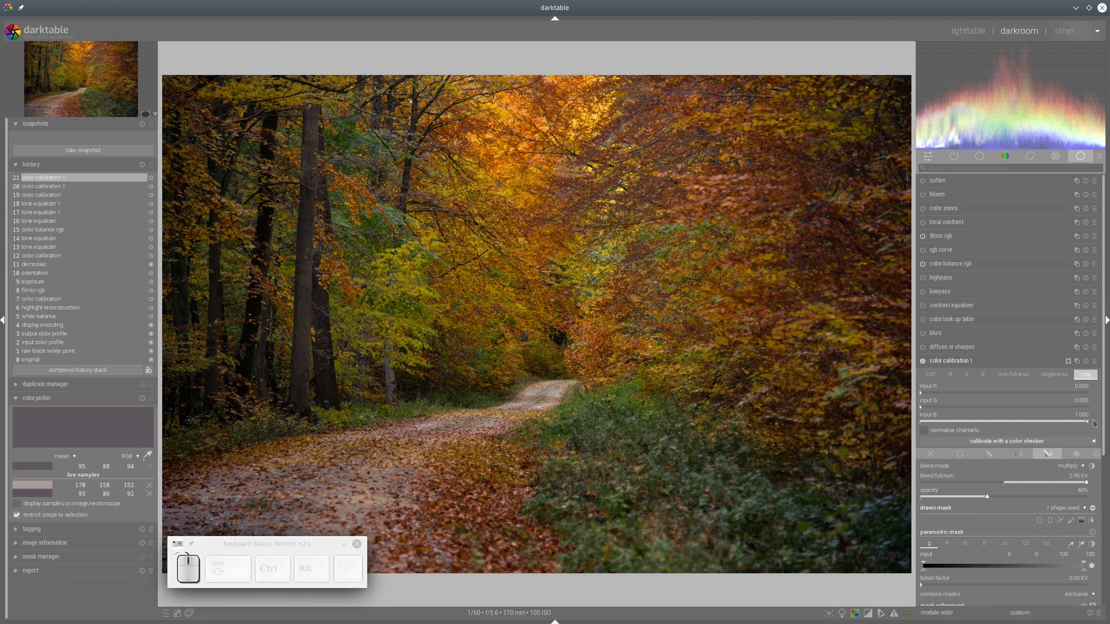
{"action": "left_click_drag", "start_coordinate": [1091, 423], "coordinate": [1106, 403]}
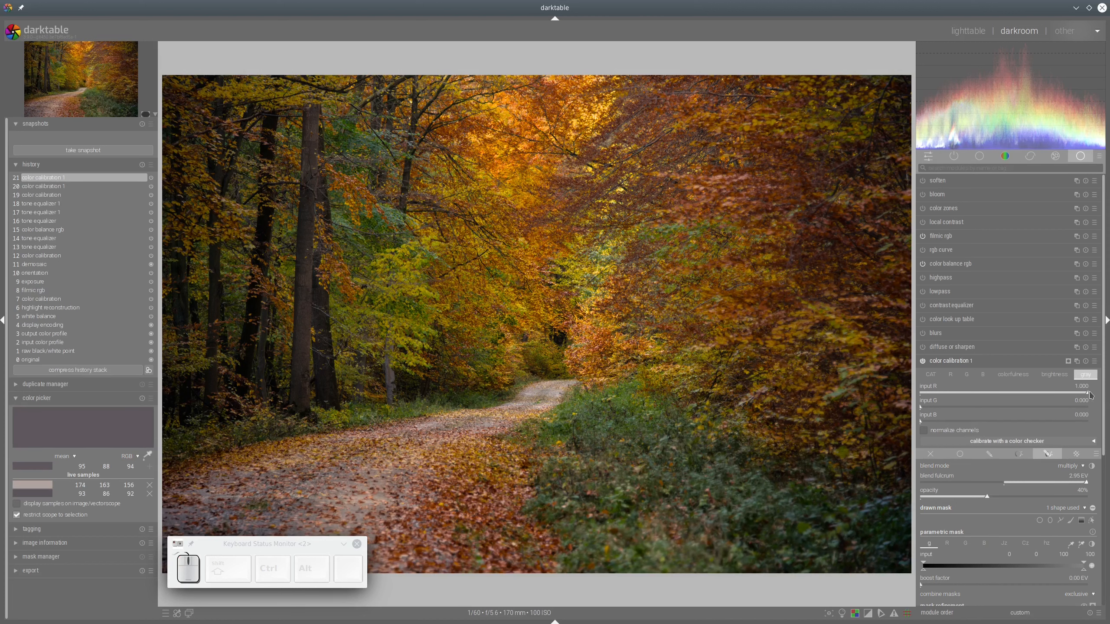
{"action": "left_click_drag", "start_coordinate": [1089, 396], "coordinate": [1063, 398]}
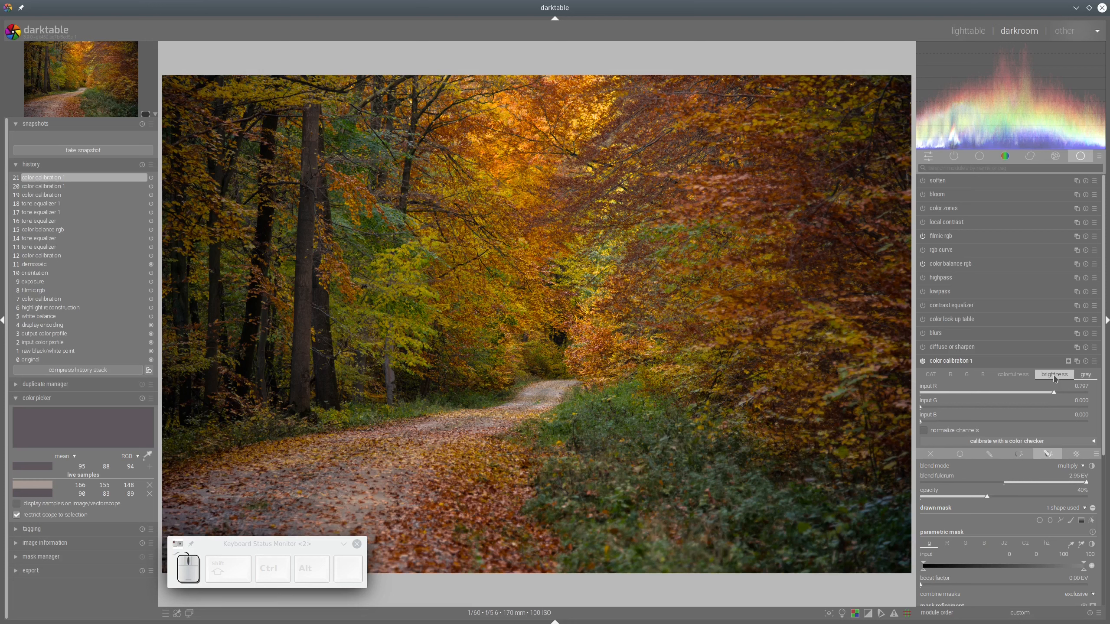
In the color calibration instance's brightness settings, try a lower input R, return it to about 0, and set input B to about 0.774
{"action": "left_click", "coordinate": [1055, 376]}
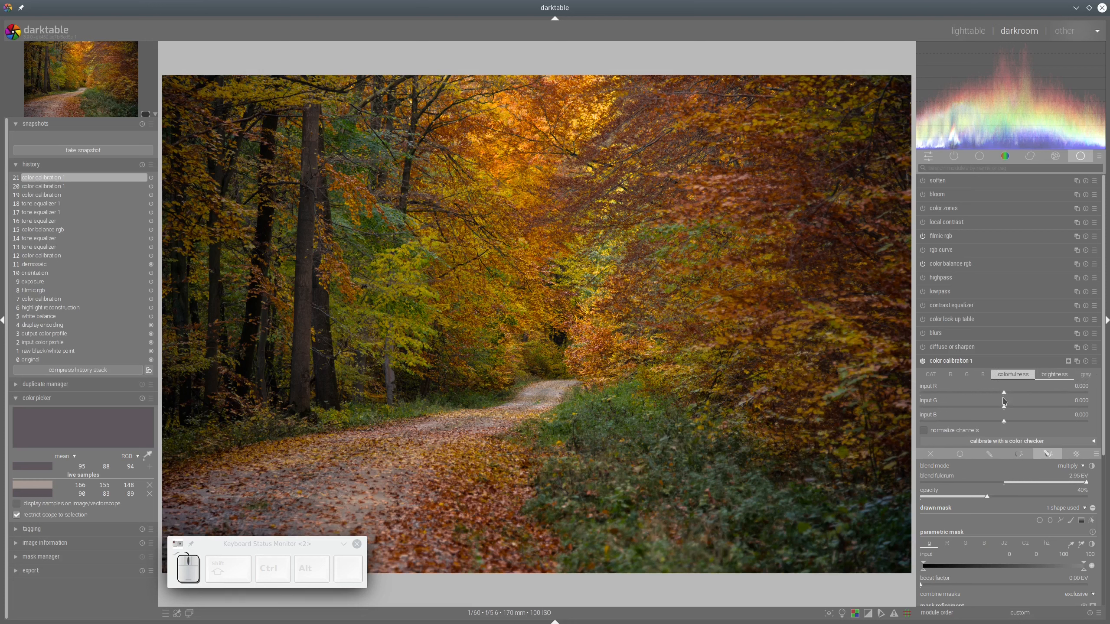
{"action": "left_click_drag", "start_coordinate": [1004, 395], "coordinate": [1005, 423]}
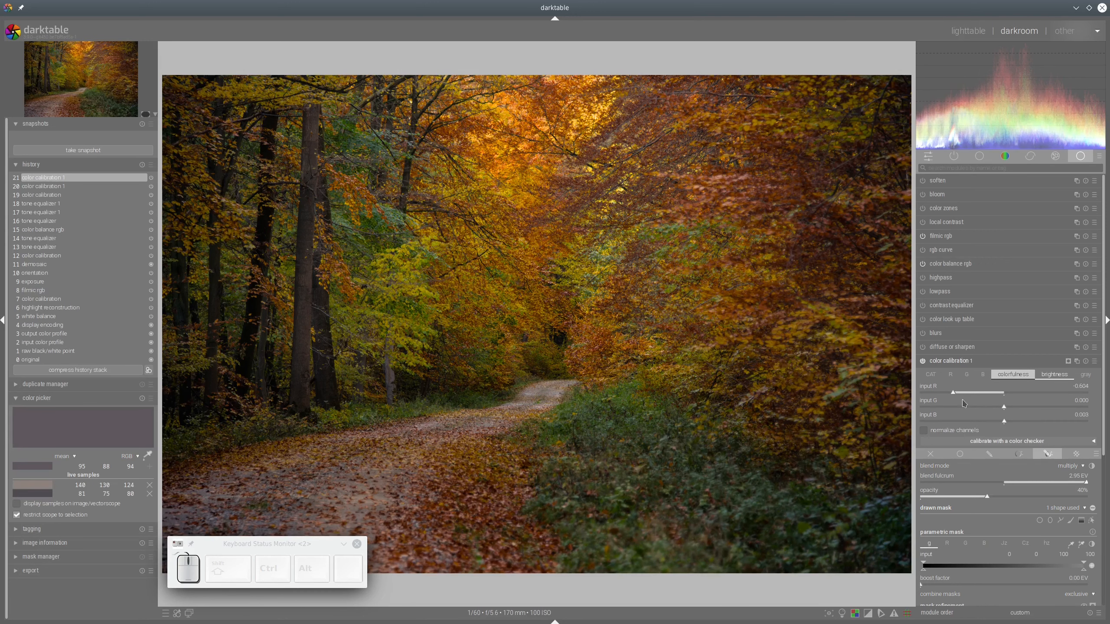
{"action": "left_click_drag", "start_coordinate": [954, 396], "coordinate": [1070, 427]}
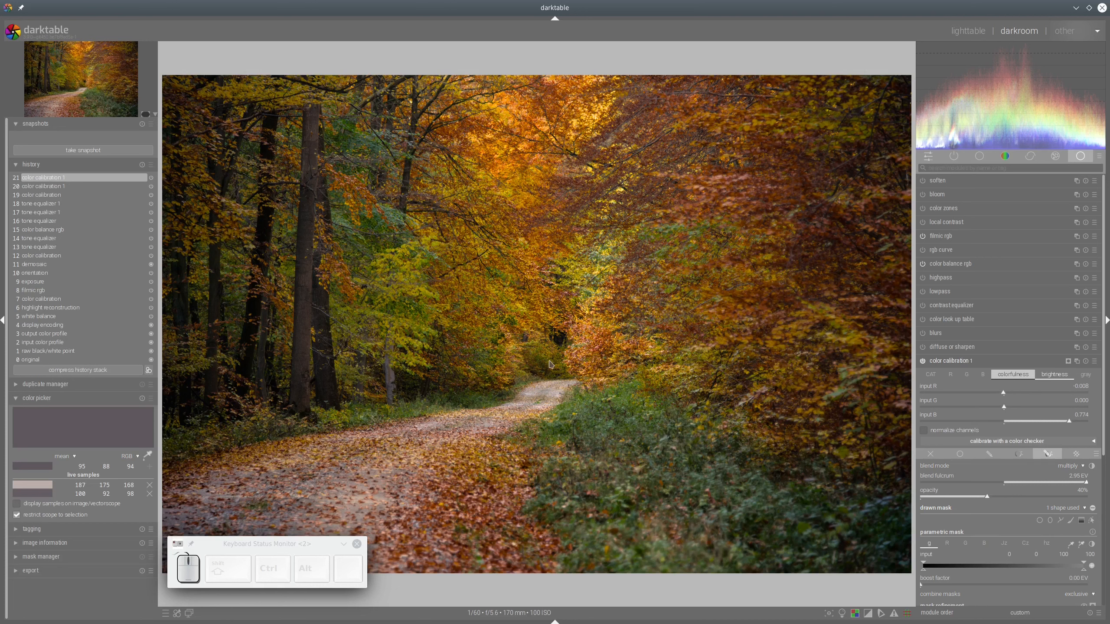
Try shifting the inputs of the color calibration instance's green channel, and collapse the module
{"action": "left_click", "coordinate": [967, 374]}
{"action": "mouse_move", "coordinate": [1004, 411]}
{"action": "left_mouse_down"}
{"action": "mouse_move", "coordinate": [983, 415]}
{"action": "mouse_move", "coordinate": [1005, 418]}
{"action": "left_mouse_up"}
{"action": "left_click_drag", "start_coordinate": [1004, 410], "coordinate": [1008, 411]}
{"action": "left_click", "coordinate": [978, 362]}
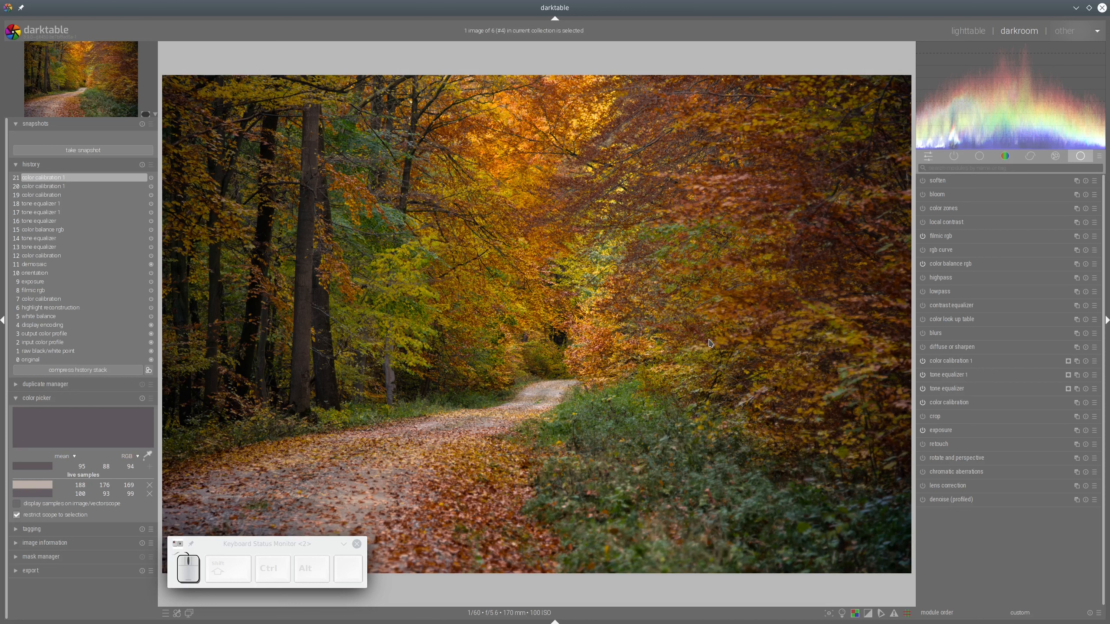
Enable diffuse or sharpen with the bloom preset, and set its radius span to about 202 px and iterations to 9
{"action": "left_click", "coordinate": [923, 348]}
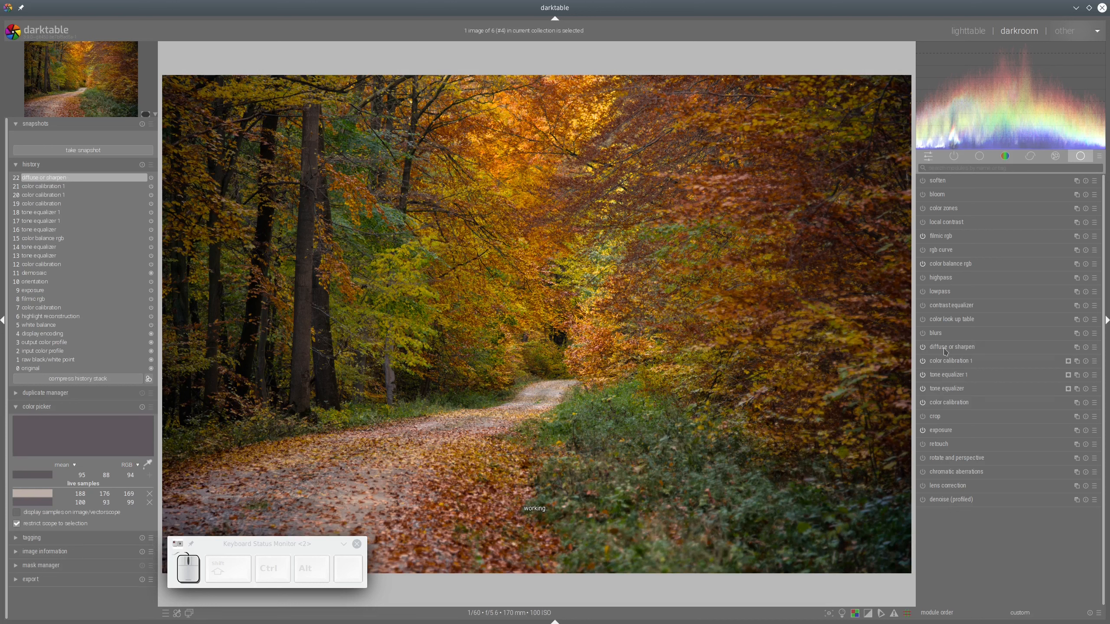
{"action": "left_click", "coordinate": [1095, 183]}
{"action": "left_click", "coordinate": [1040, 210]}
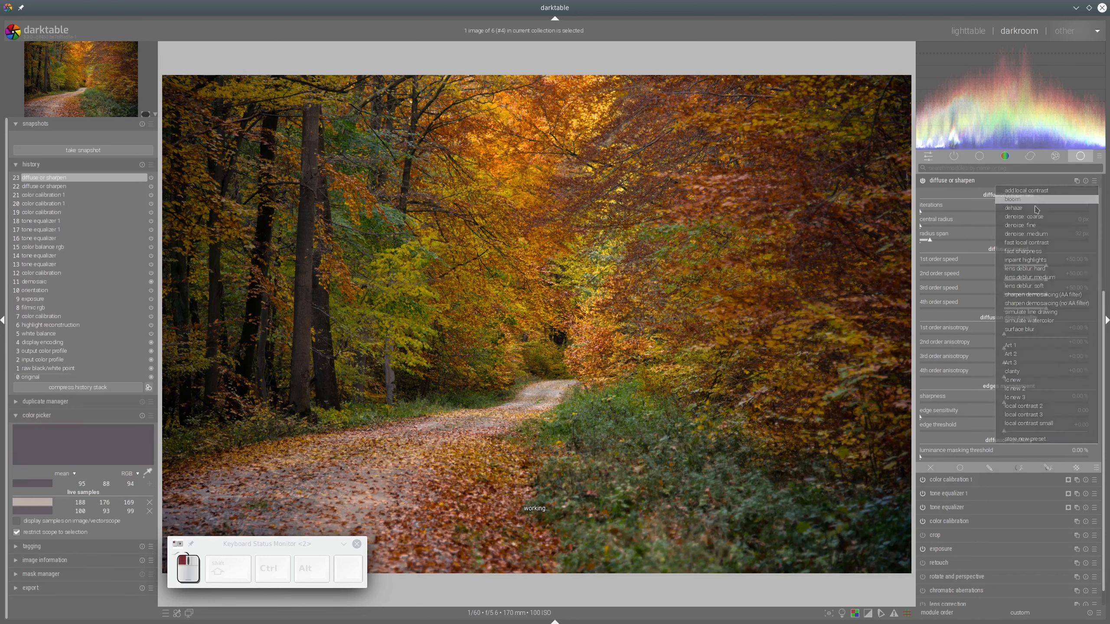
{"action": "left_click", "coordinate": [986, 242]}
{"action": "left_click", "coordinate": [932, 212]}
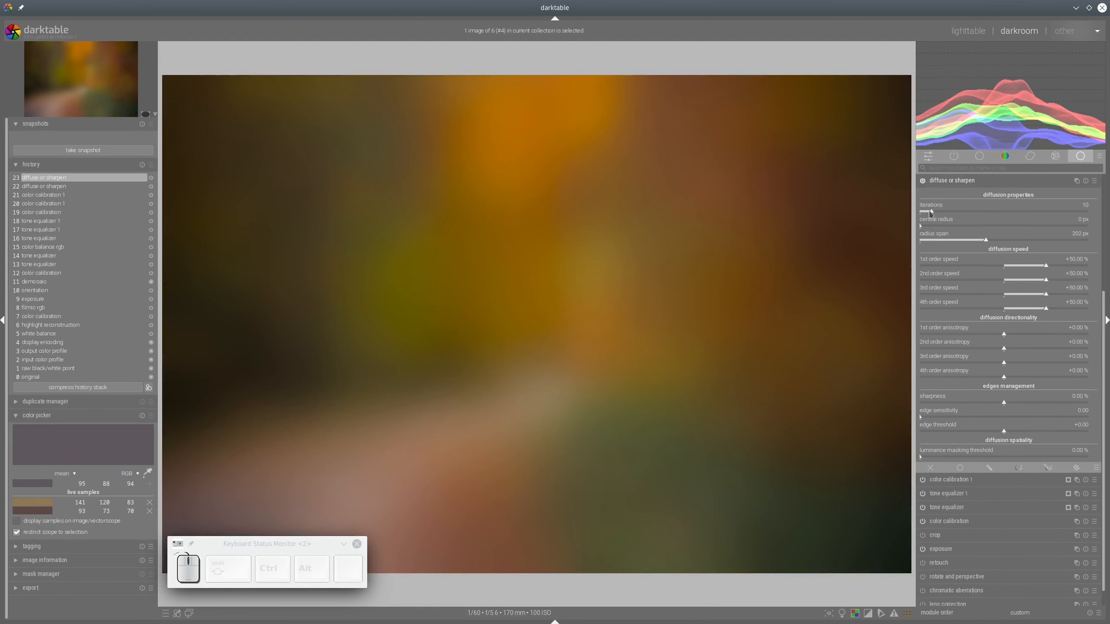
{"action": "left_click", "coordinate": [931, 212]}
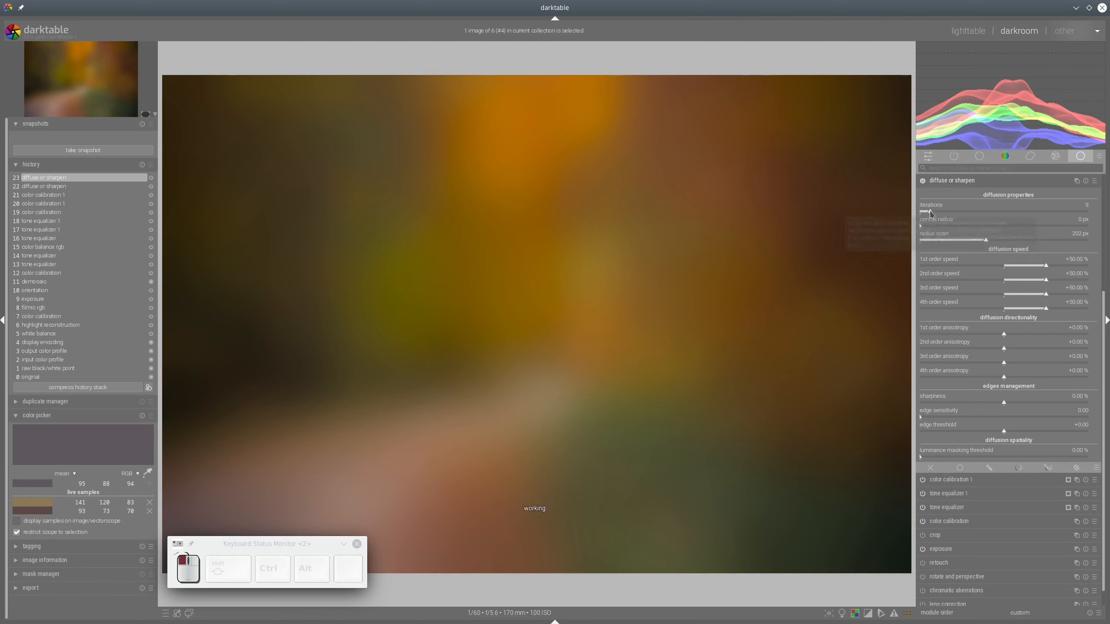
Blend diffuse or sharpen uniformly over the whole image in multiply mode
{"action": "left_click", "coordinate": [960, 468]}
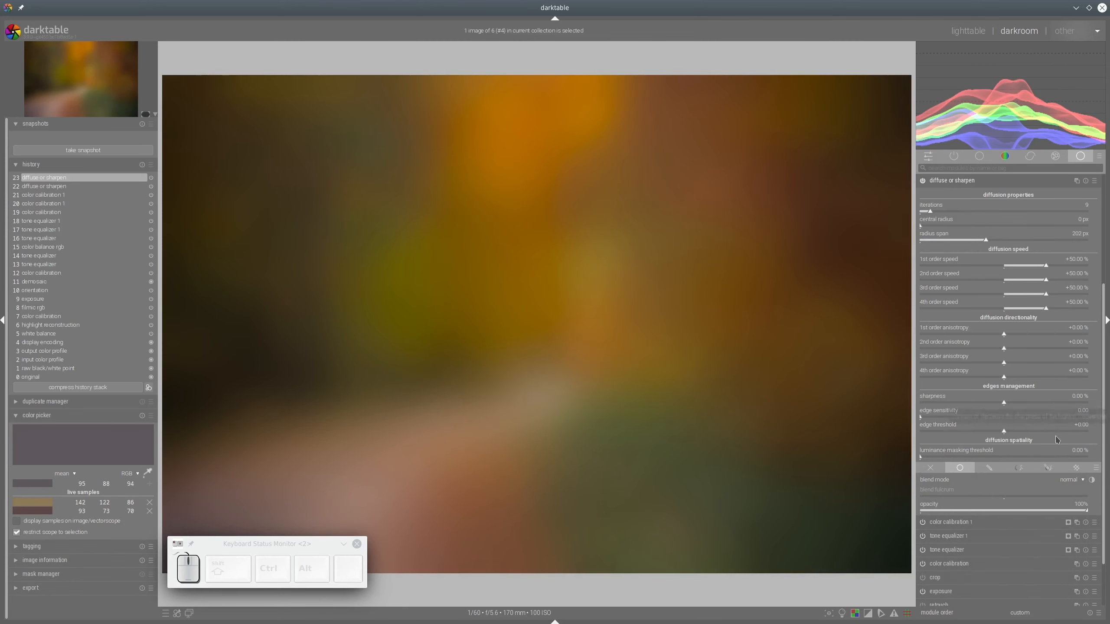
{"action": "left_click", "coordinate": [1070, 481]}
{"action": "left_click", "coordinate": [1068, 482]}
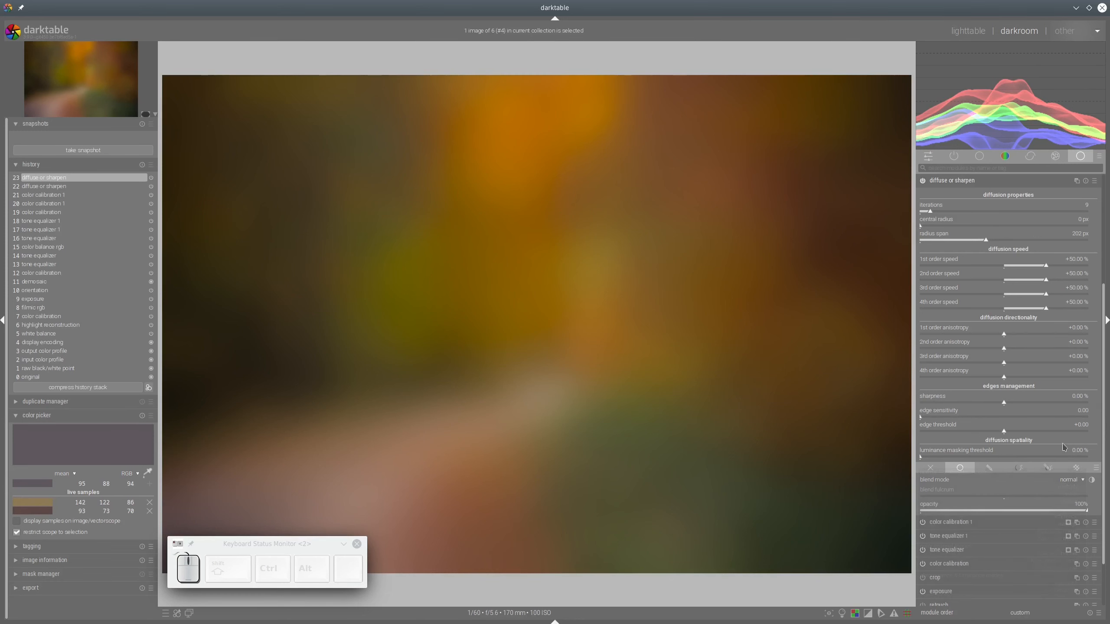
{"action": "left_click", "coordinate": [1069, 481]}
{"action": "left_click", "coordinate": [1068, 487]}
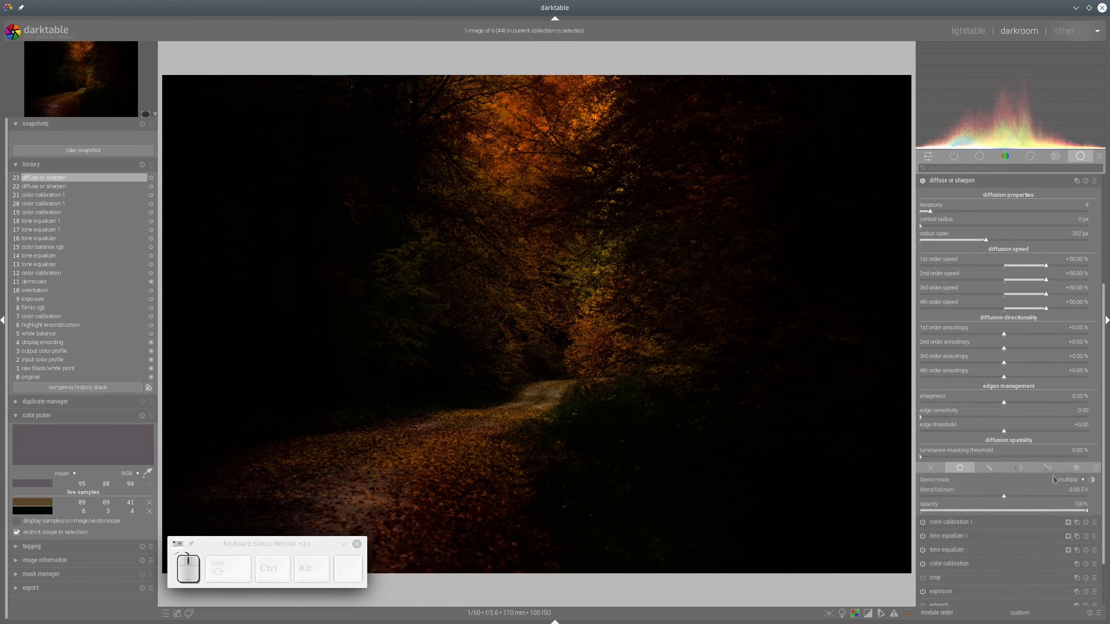
Set the diffuse or sharpen blend fulcrum to about 2.5 EV and its opacity to 33%
{"action": "left_click", "coordinate": [1057, 497]}
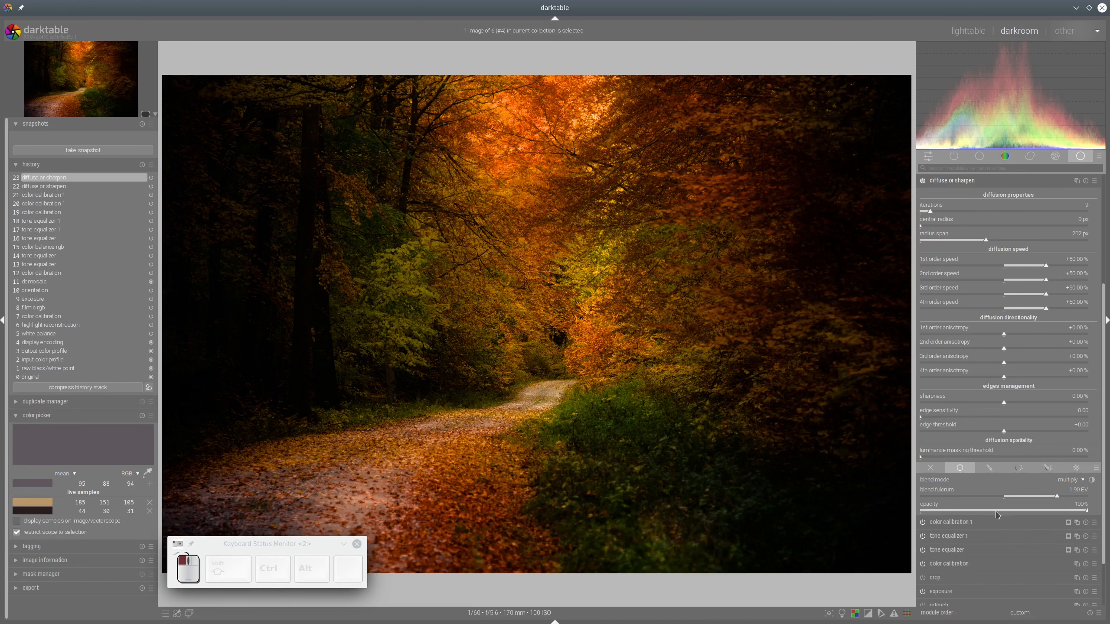
{"action": "left_click_drag", "start_coordinate": [995, 512], "coordinate": [976, 513]}
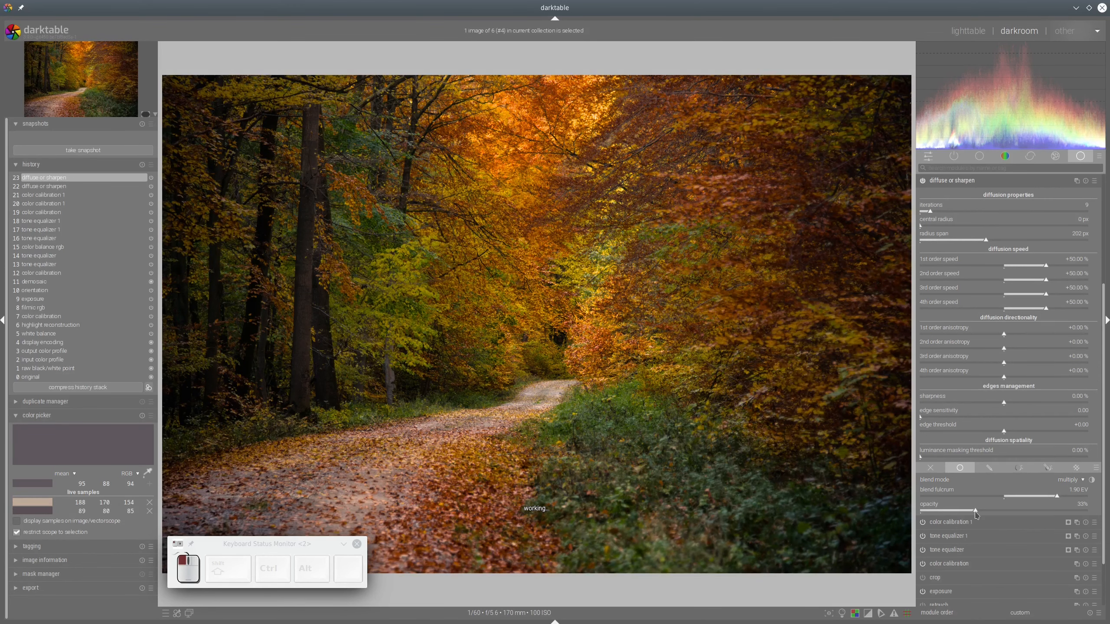
{"action": "left_click", "coordinate": [1036, 499]}
{"action": "left_click_drag", "start_coordinate": [1036, 499], "coordinate": [1076, 499]}
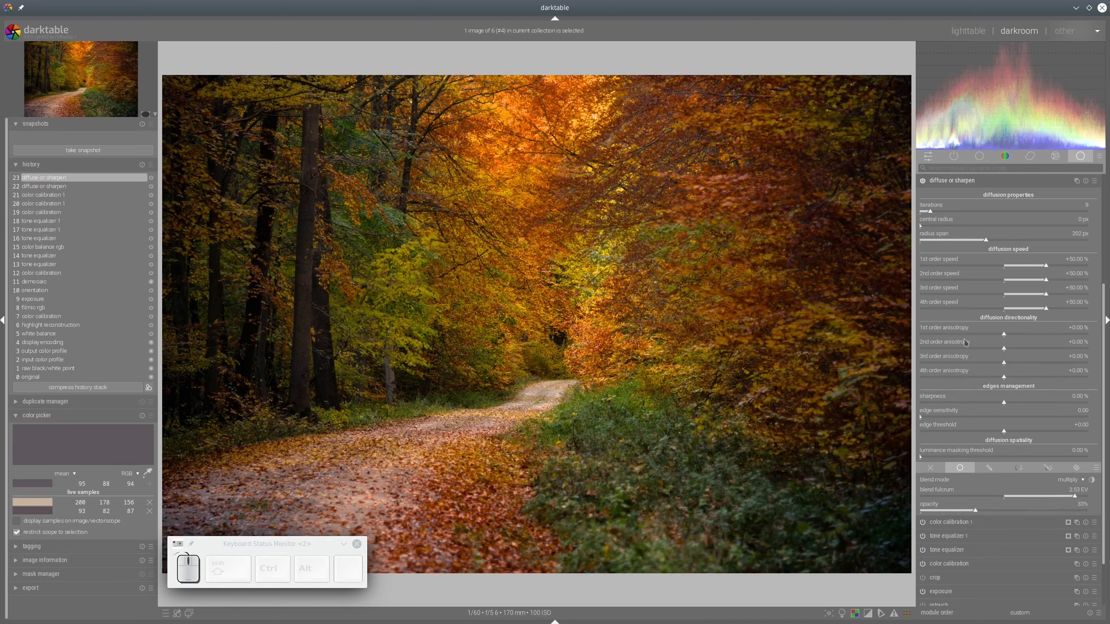
Try a diffuse or sharpen opacity of 22% against the image without the module, and return the opacity to 33%
{"action": "left_click_drag", "start_coordinate": [976, 512], "coordinate": [957, 512]}
{"action": "left_click", "coordinate": [923, 181]}
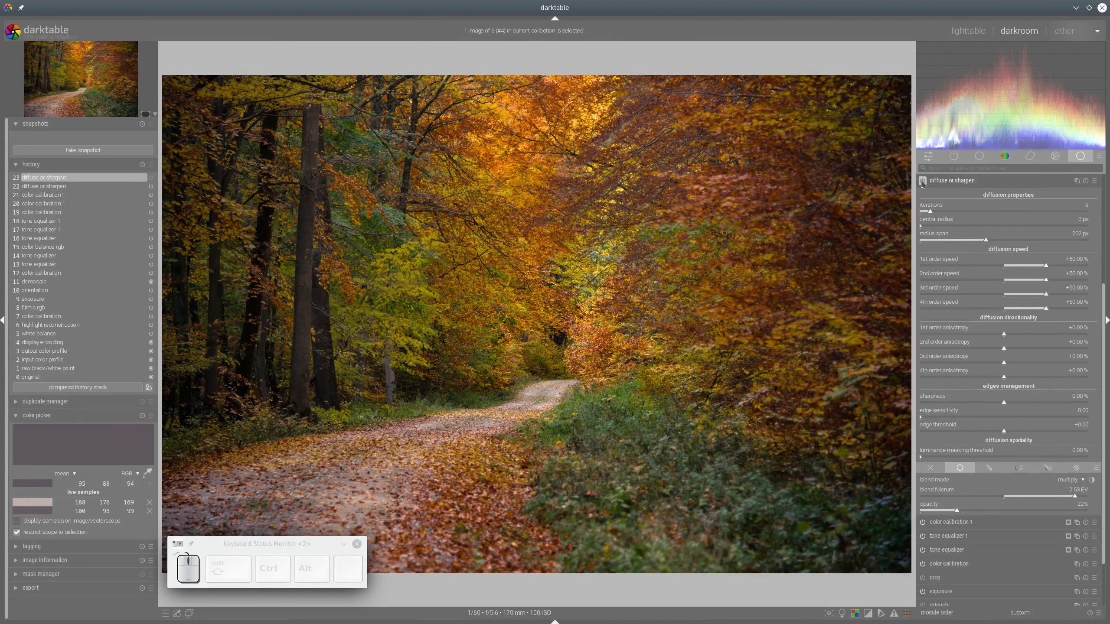
{"action": "left_click", "coordinate": [977, 515]}
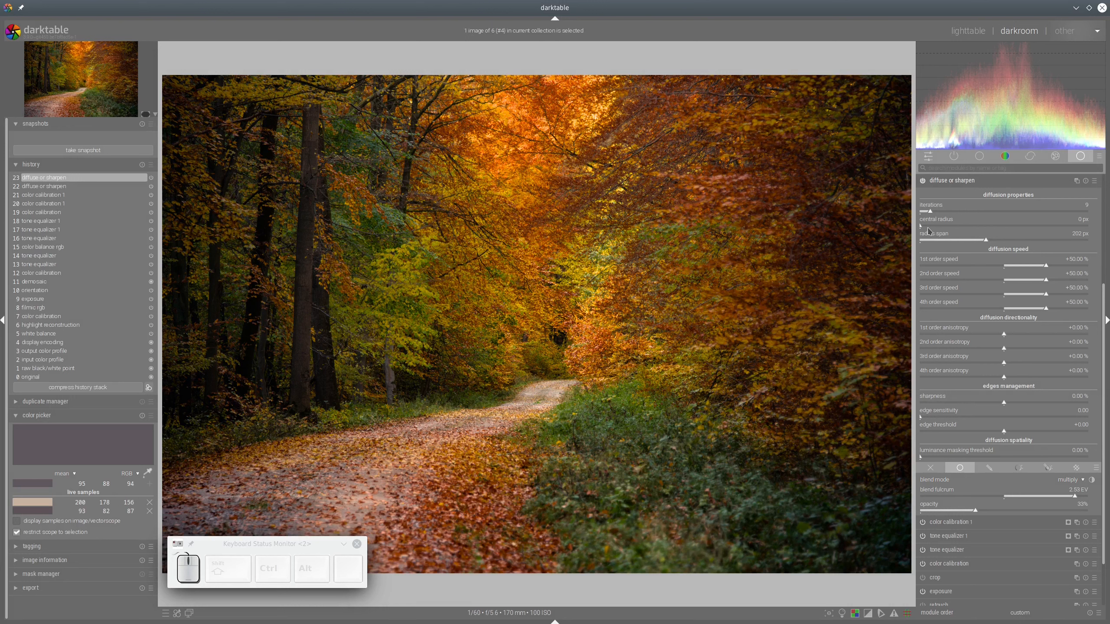
Compare the image with diffuse or sharpen off and on, and collapse the module
{"action": "left_click", "coordinate": [923, 181]}
{"action": "left_click", "coordinate": [924, 181]}
{"action": "left_click", "coordinate": [924, 181]}
{"action": "left_click", "coordinate": [924, 181]}
{"action": "left_click", "coordinate": [923, 181]}
{"action": "left_click", "coordinate": [923, 181]}
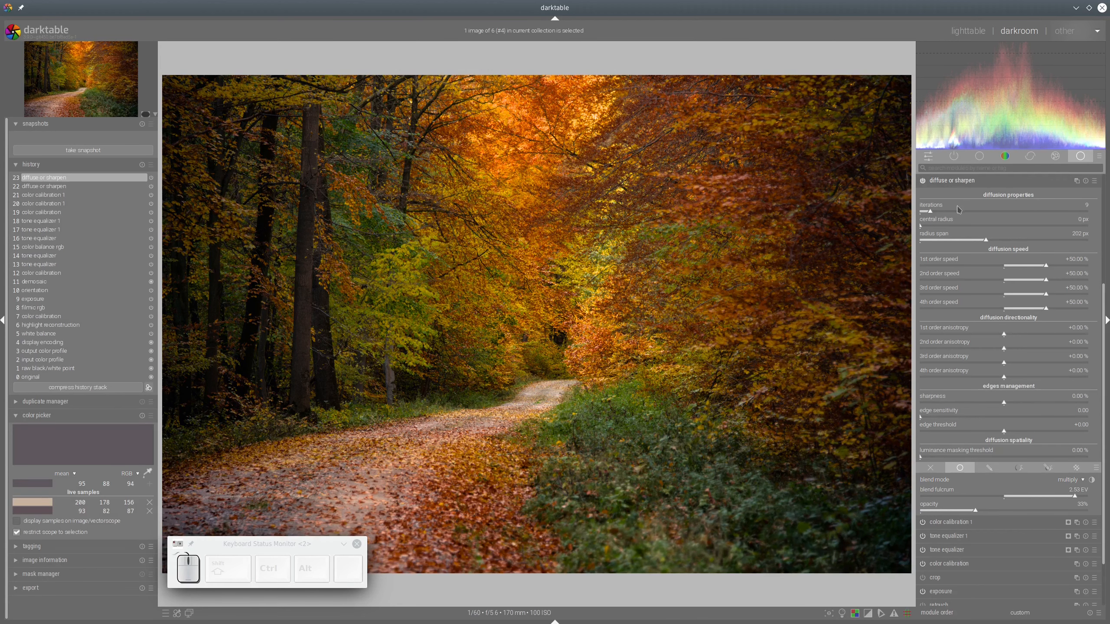
{"action": "left_click", "coordinate": [962, 184]}
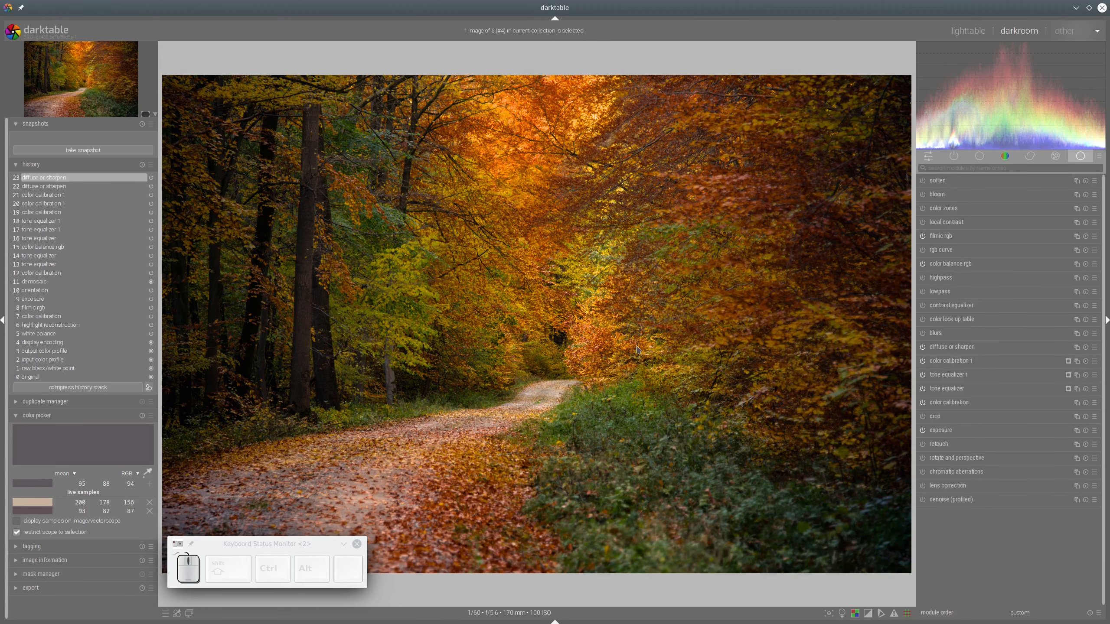
Reduce the global chroma in color balance rgb to about 0%, and collapse the module
{"action": "left_click", "coordinate": [958, 264]}
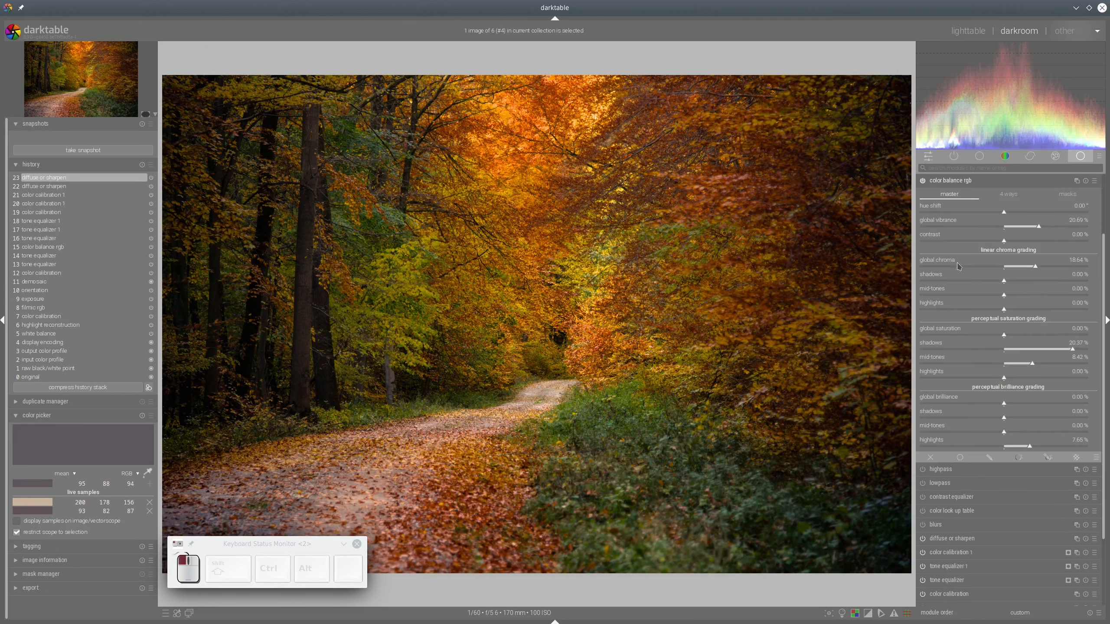
{"action": "left_click", "coordinate": [1008, 270]}
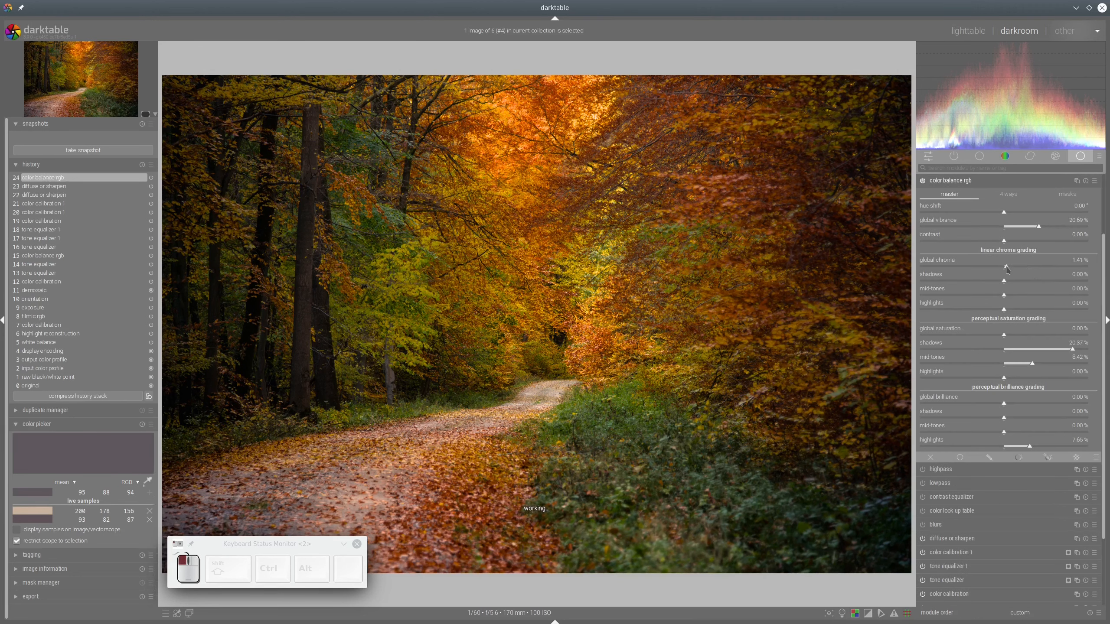
{"action": "left_click", "coordinate": [1004, 271]}
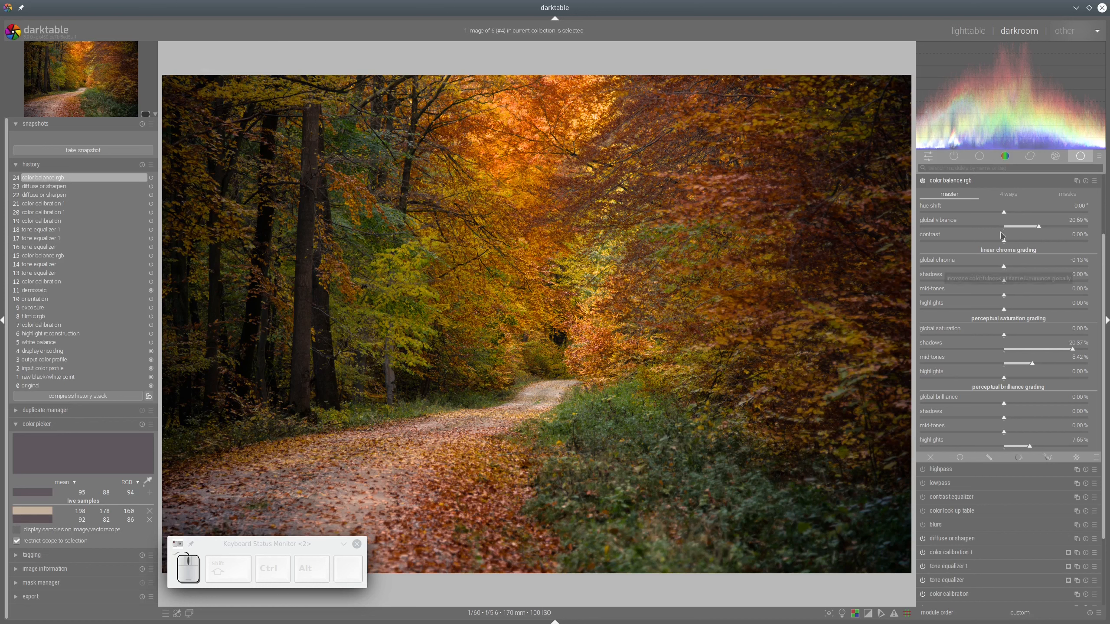
{"action": "left_click", "coordinate": [968, 186]}
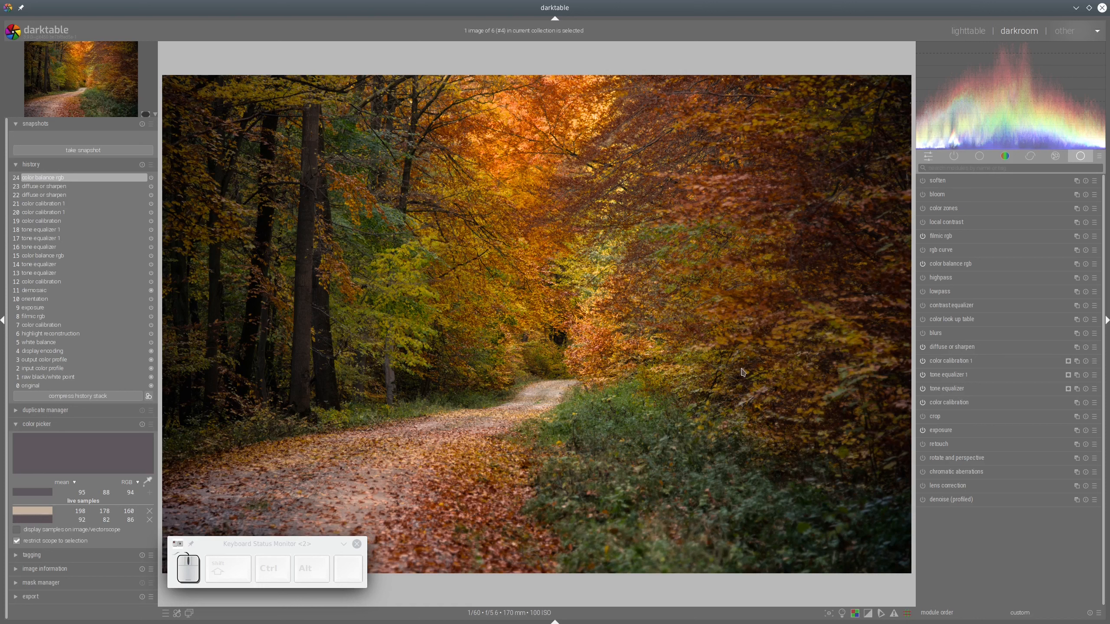
Add a new exposure instance and give it a combined drawn and parametric mask
{"action": "left_click", "coordinate": [1076, 431]}
{"action": "left_click", "coordinate": [1051, 441]}
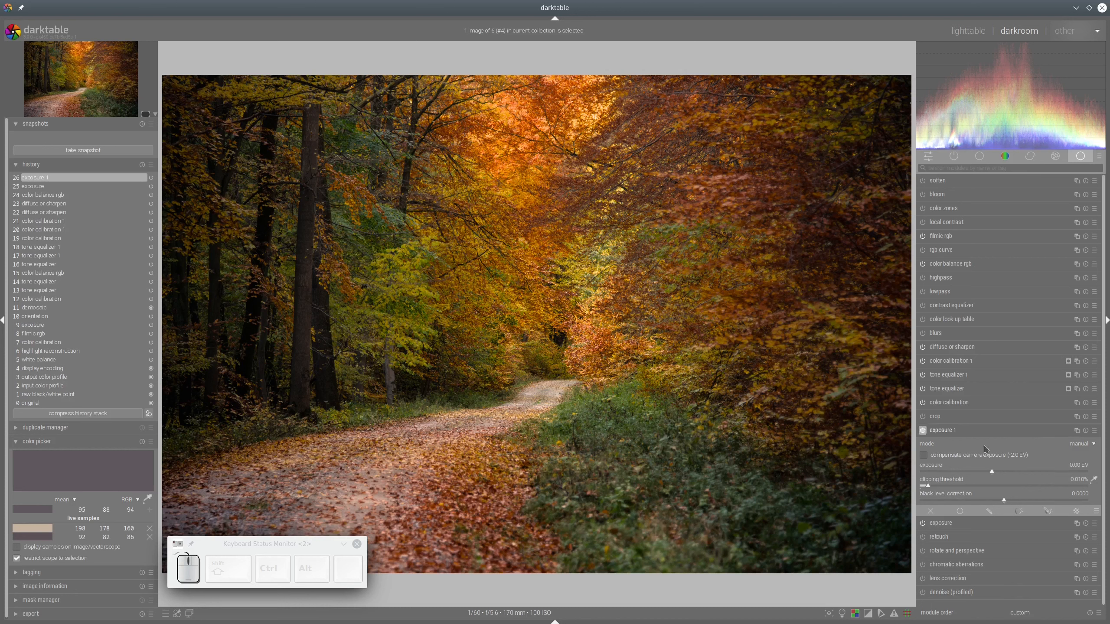
{"action": "left_click", "coordinate": [1049, 512]}
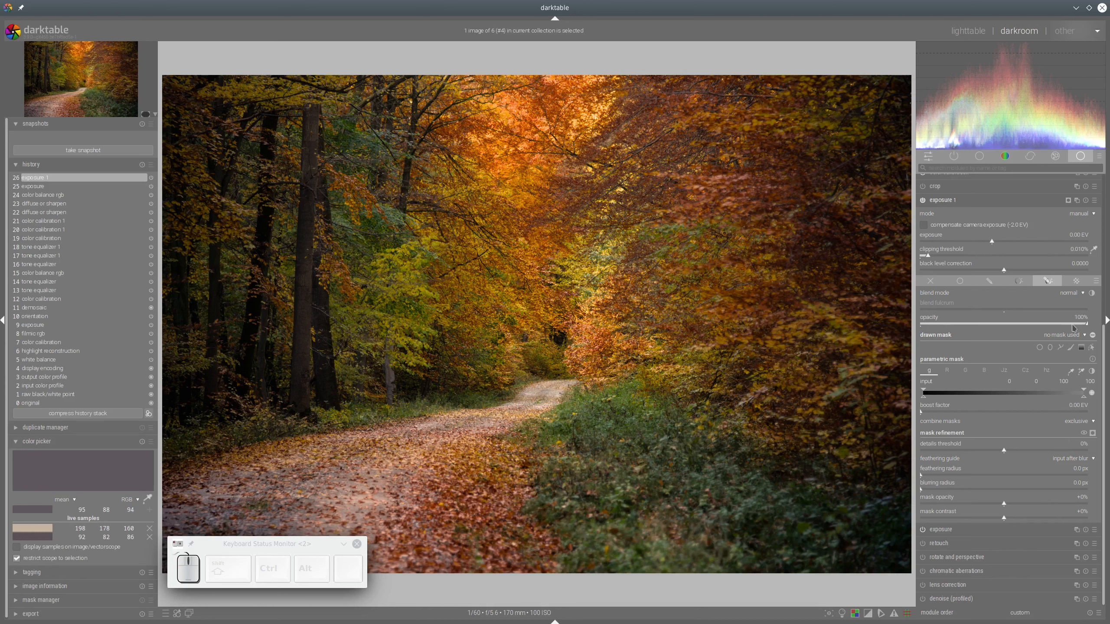
Draw a widely feathered path mask around the bright far end of the forest road
{"action": "left_click", "coordinate": [1061, 347]}
{"action": "left_click", "coordinate": [496, 385]}
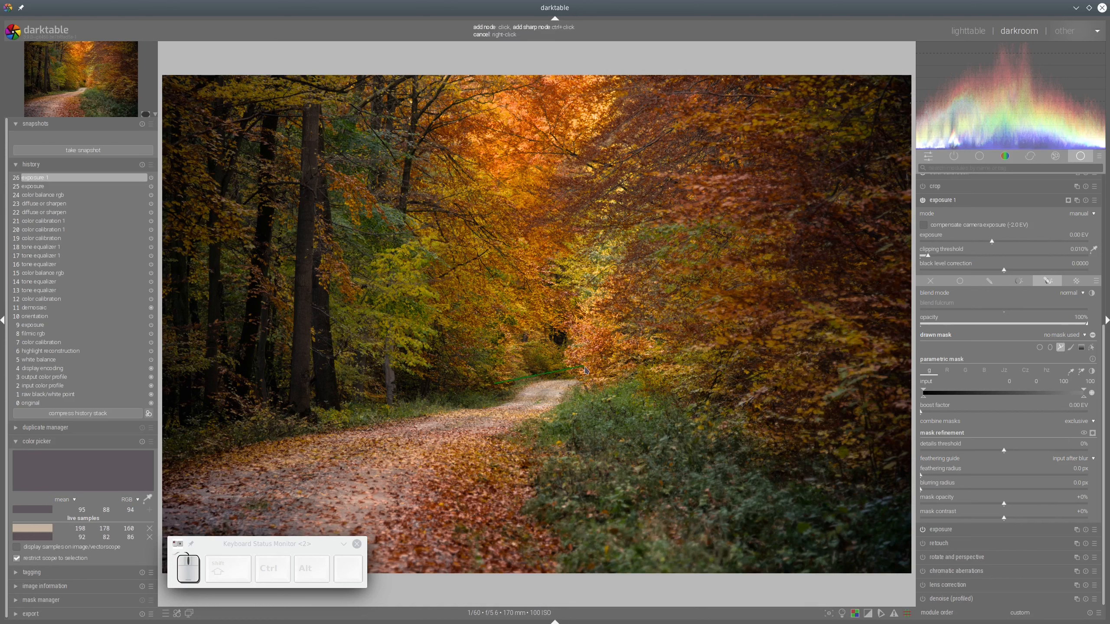
{"action": "left_click", "coordinate": [510, 402]}
{"action": "right_click", "coordinate": [526, 404]}
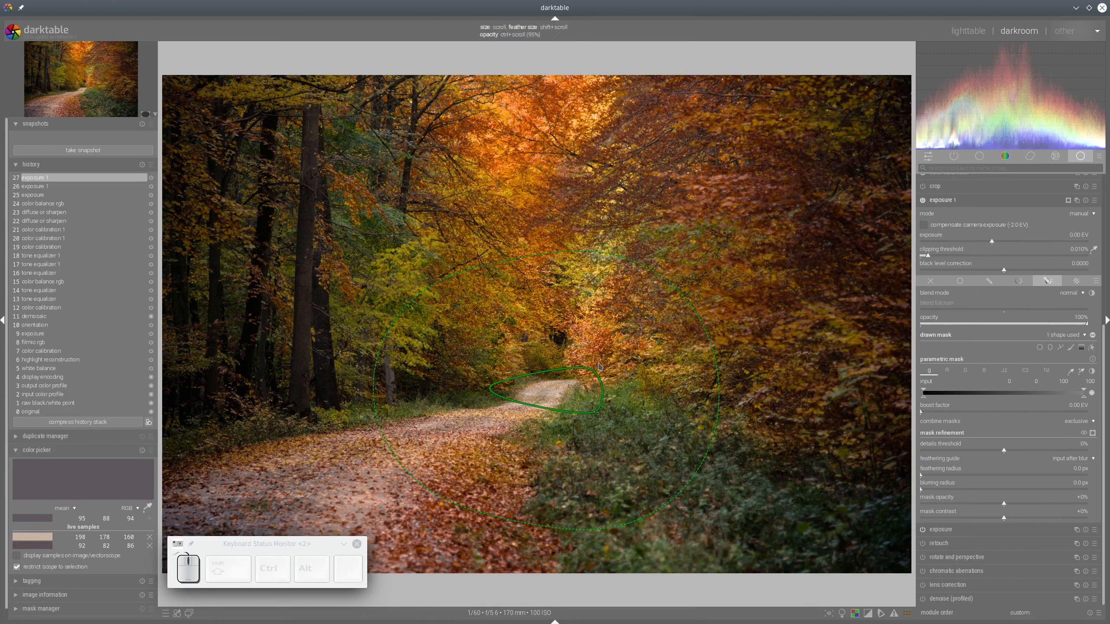
Raise the masked exposure instance to about 0.2 EV, and check the image in color assessment mode
{"action": "left_click", "coordinate": [998, 244]}
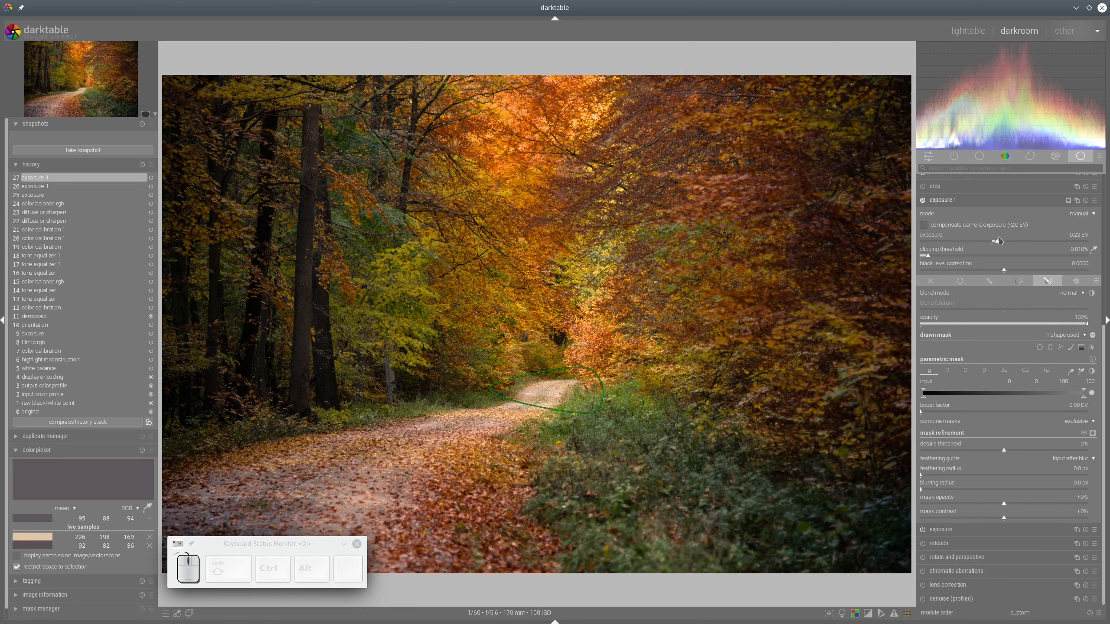
{"action": "left_click", "coordinate": [996, 243]}
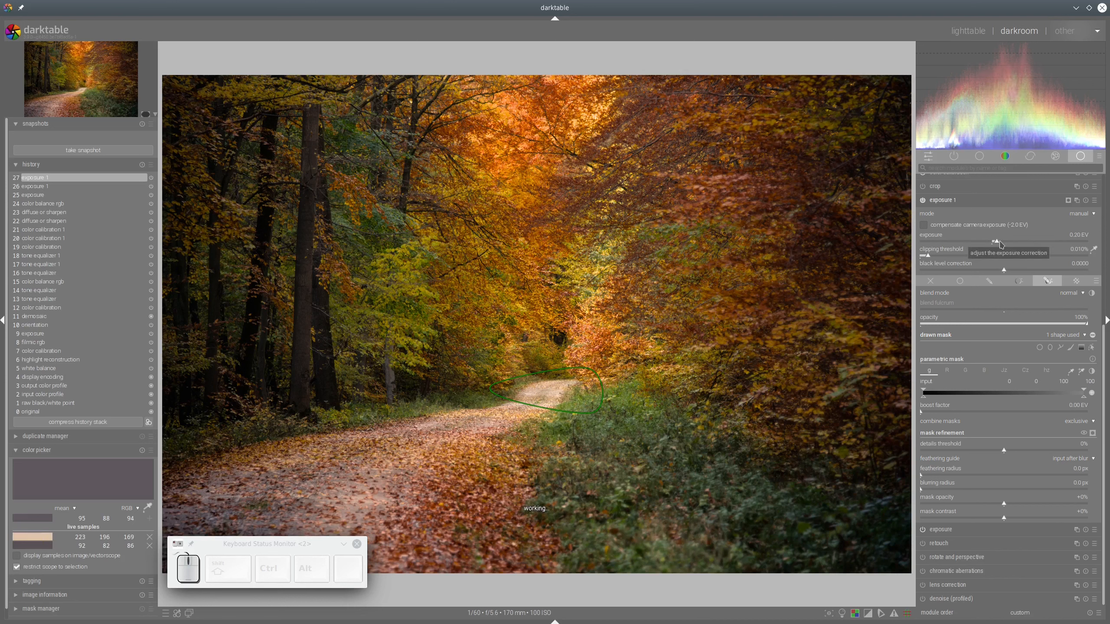
{"action": "left_click", "coordinate": [957, 202]}
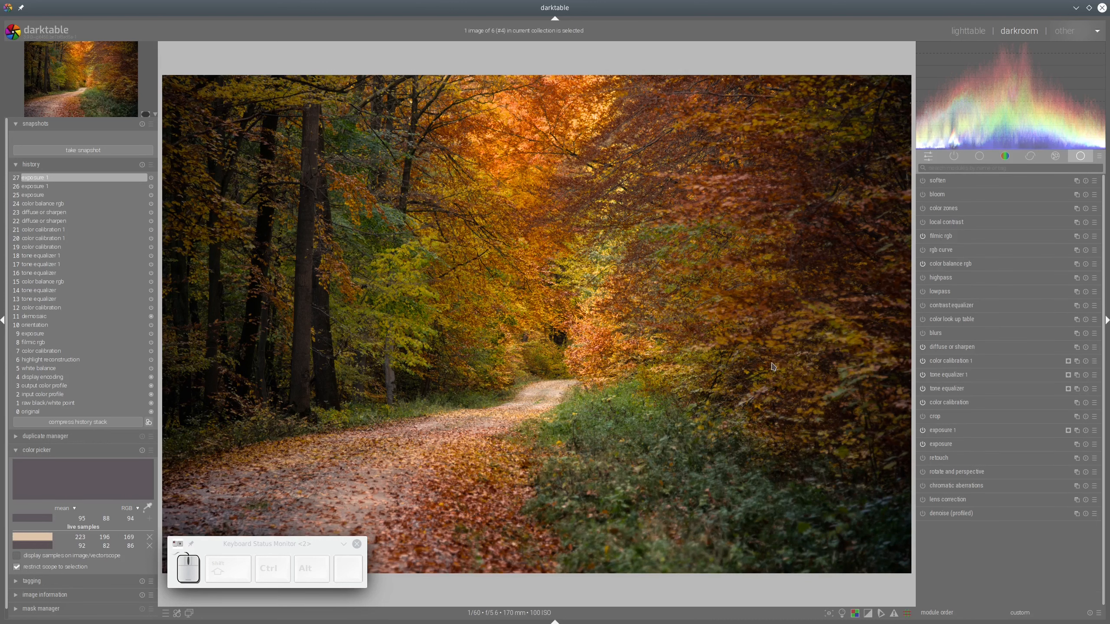
{"action": "left_click", "coordinate": [843, 613]}
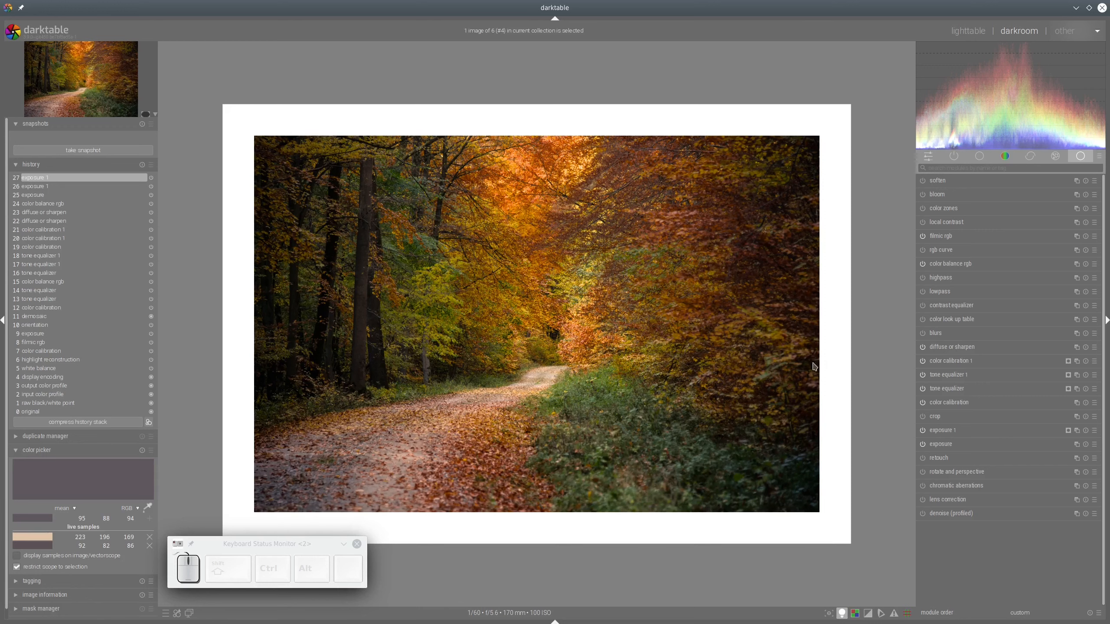
{"action": "left_click", "coordinate": [842, 613]}
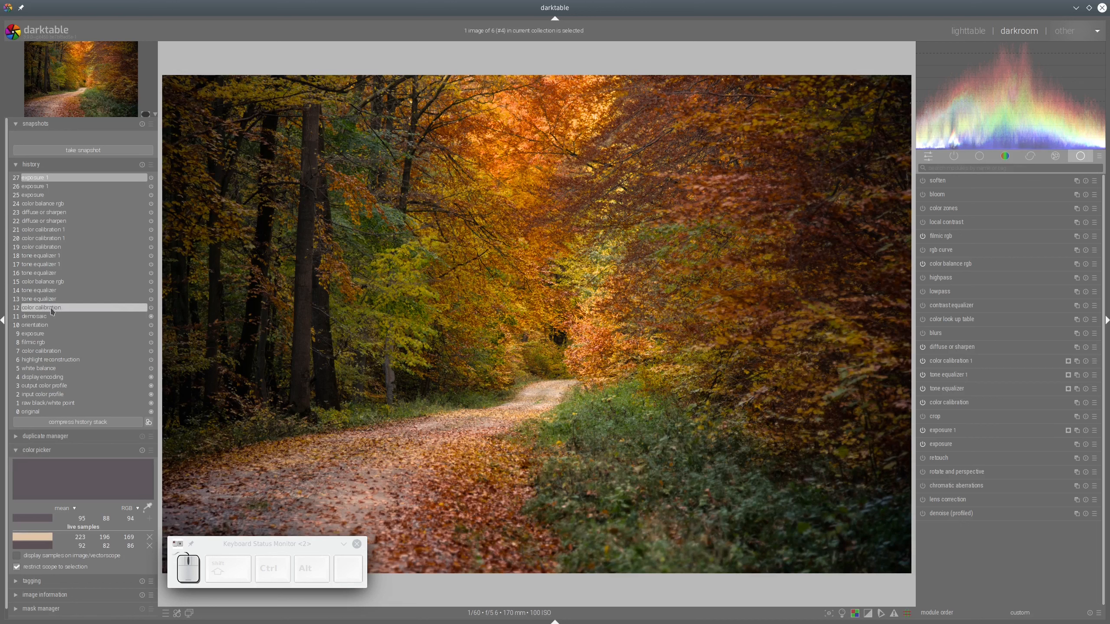
Take a snapshot of the image at history step 12, color calibration
{"action": "mouse_move", "coordinate": [51, 311]}
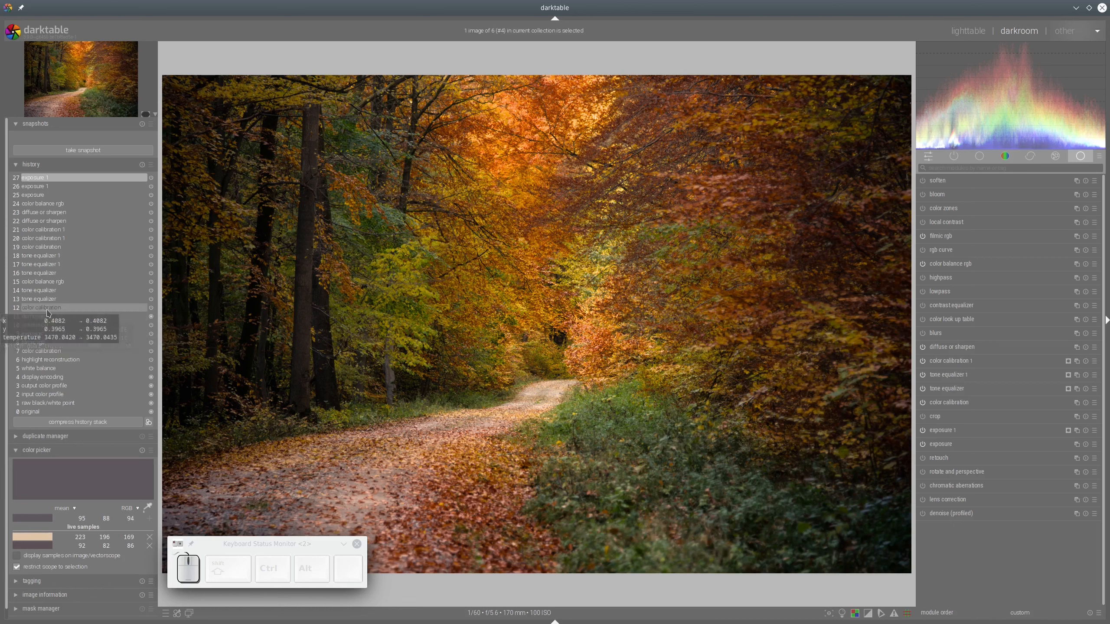
{"action": "left_click", "coordinate": [51, 308]}
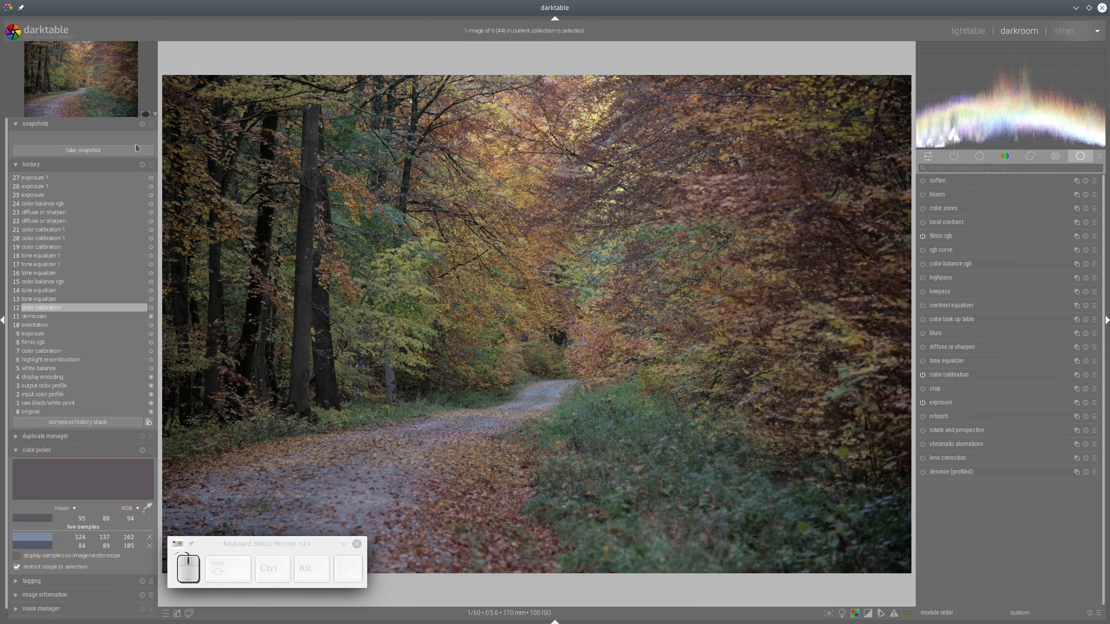
{"action": "left_click", "coordinate": [71, 151]}
Compare the snapshot with the edit at history step 27 by sweeping the split line across the photo
{"action": "left_click", "coordinate": [64, 140]}
{"action": "left_click", "coordinate": [122, 178]}
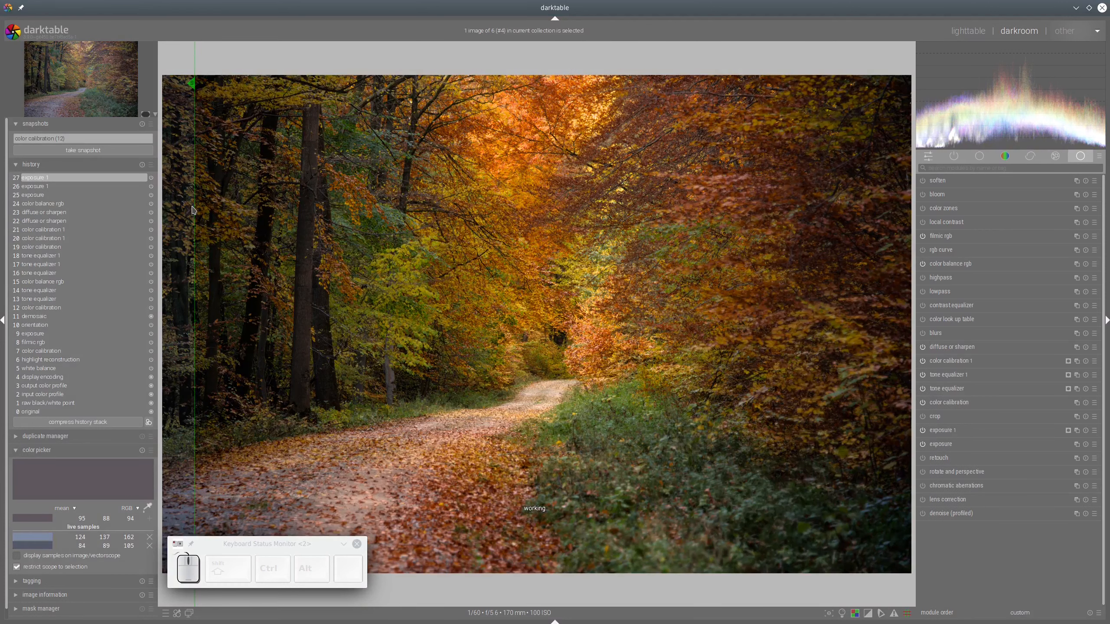
{"action": "left_click_drag", "start_coordinate": [193, 211], "coordinate": [110, 240]}
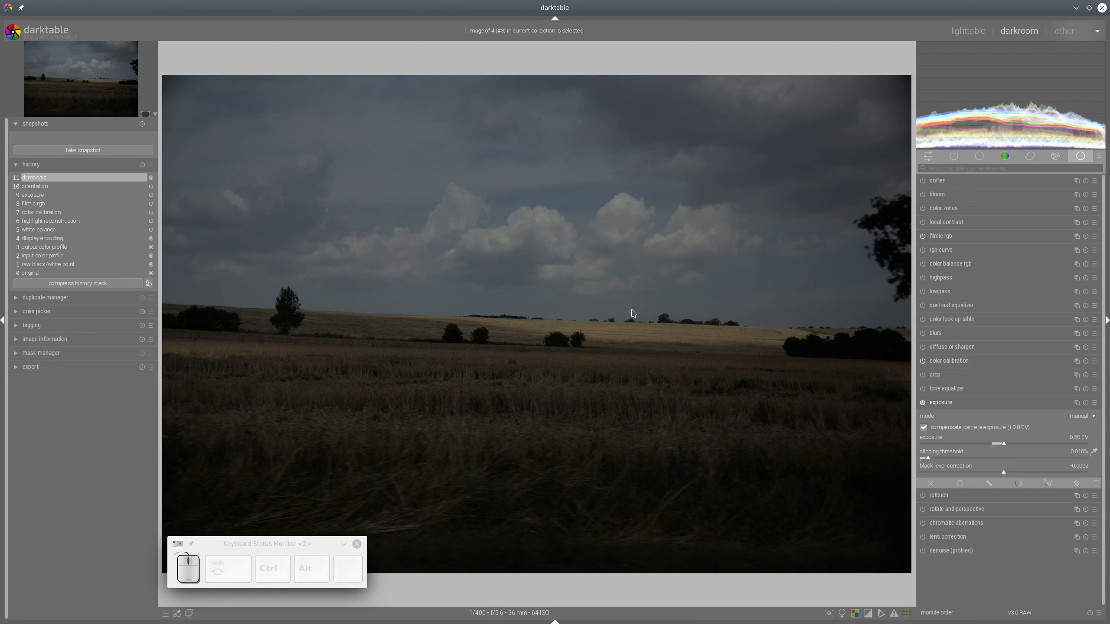
Raise the exposure to 1.97 EV, and set color balance rgb's global vibrance to about 18% and global chroma to 19.67%
{"action": "left_click", "coordinate": [1041, 446]}
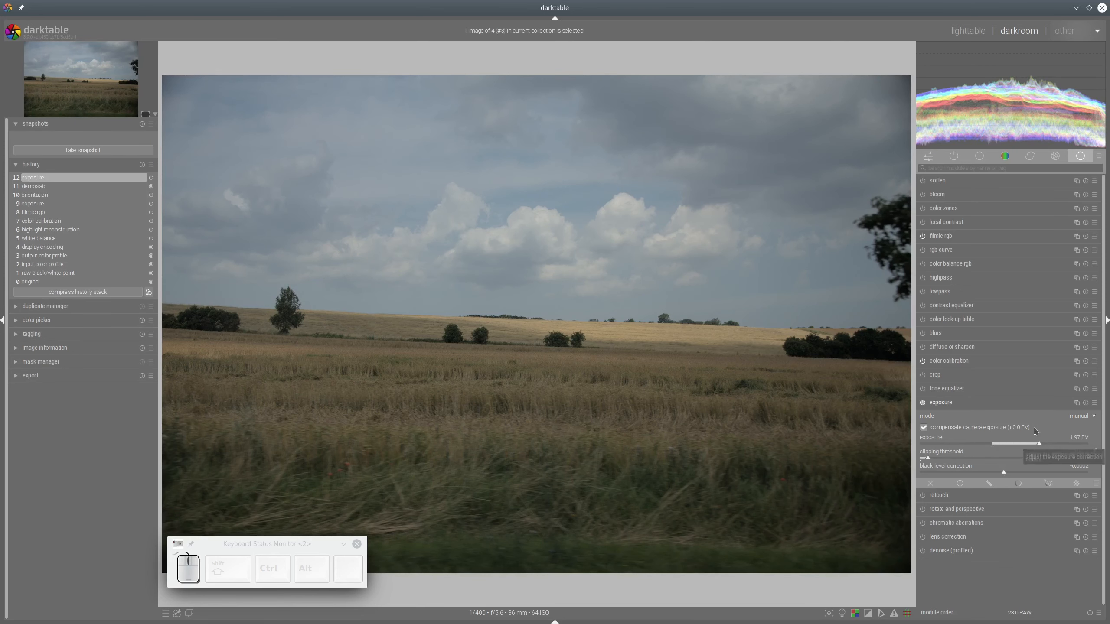
{"action": "left_click", "coordinate": [960, 264]}
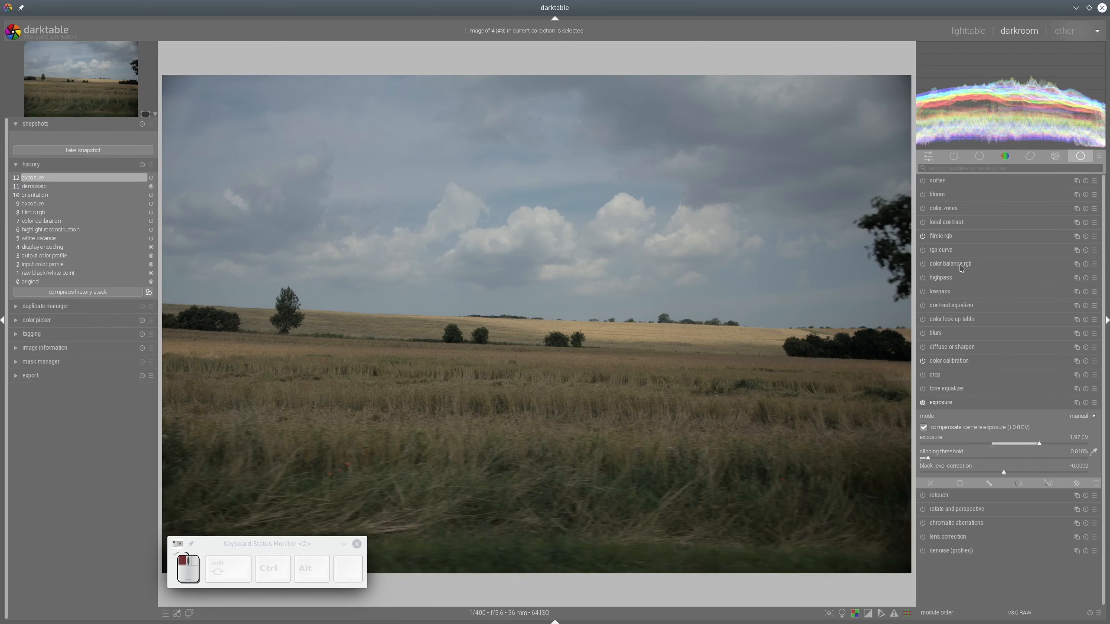
{"action": "left_click", "coordinate": [1035, 226]}
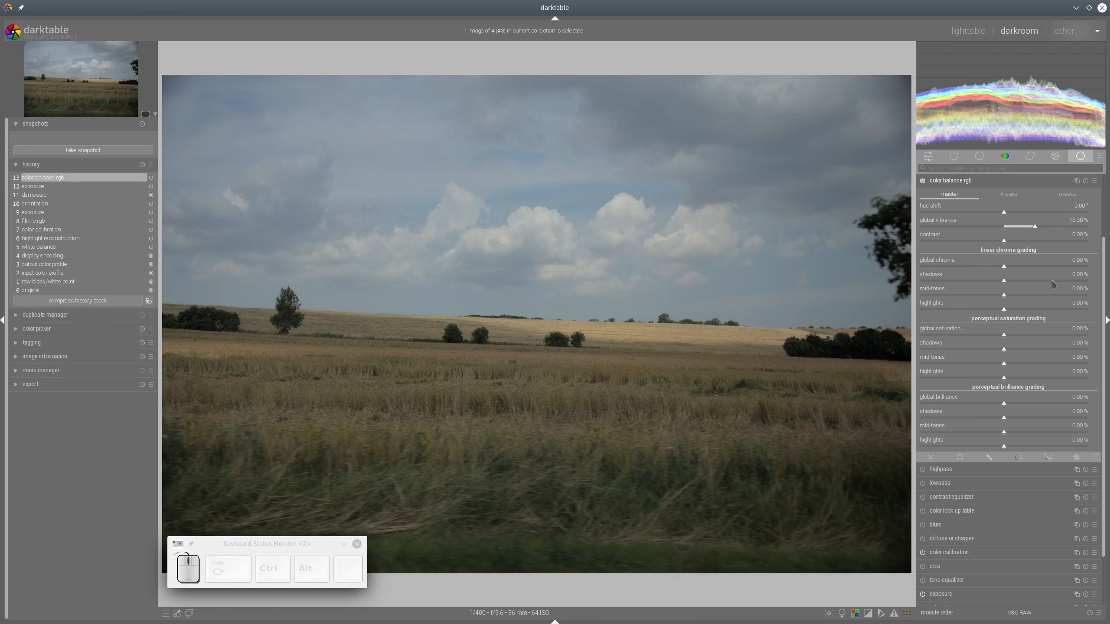
{"action": "left_click", "coordinate": [1037, 267]}
Set color balance rgb saturation to 22.04% in shadows and 8.80% in mid-tones, with brilliance at -7.78% globally and 16.00% in highlights
{"action": "left_click", "coordinate": [1078, 349]}
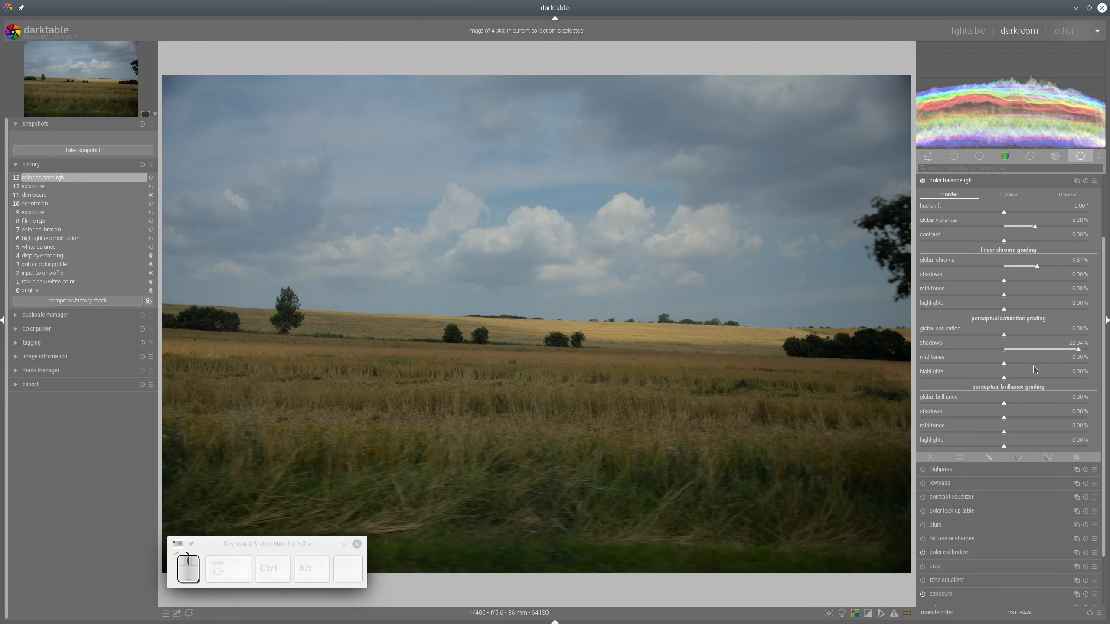
{"action": "left_click", "coordinate": [1034, 363]}
{"action": "left_click", "coordinate": [1040, 447]}
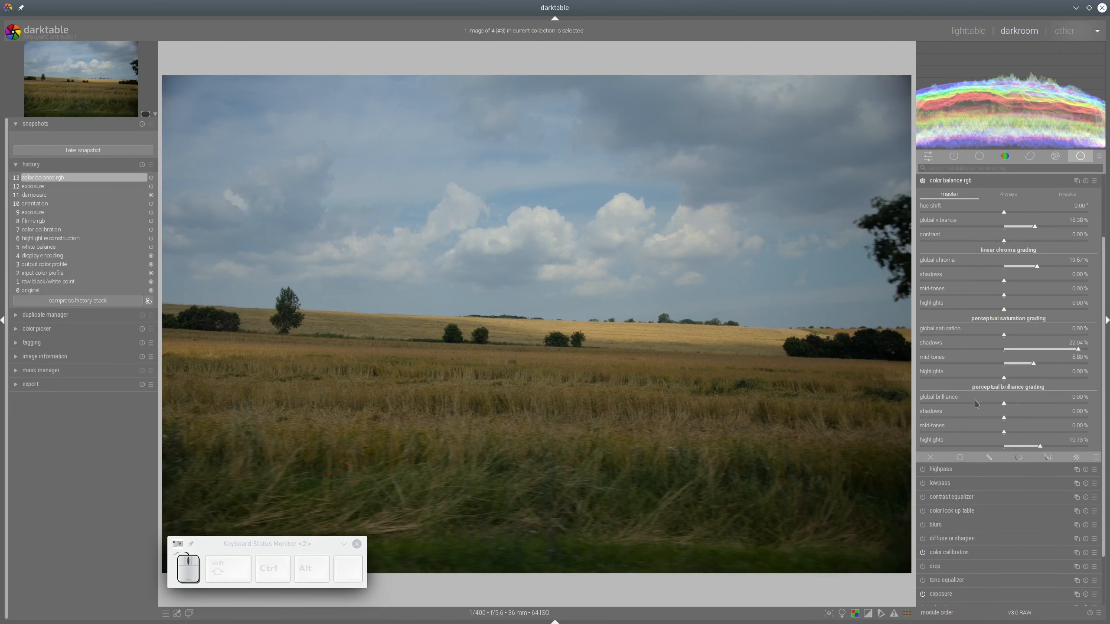
{"action": "left_click", "coordinate": [978, 403]}
{"action": "left_click", "coordinate": [1058, 447]}
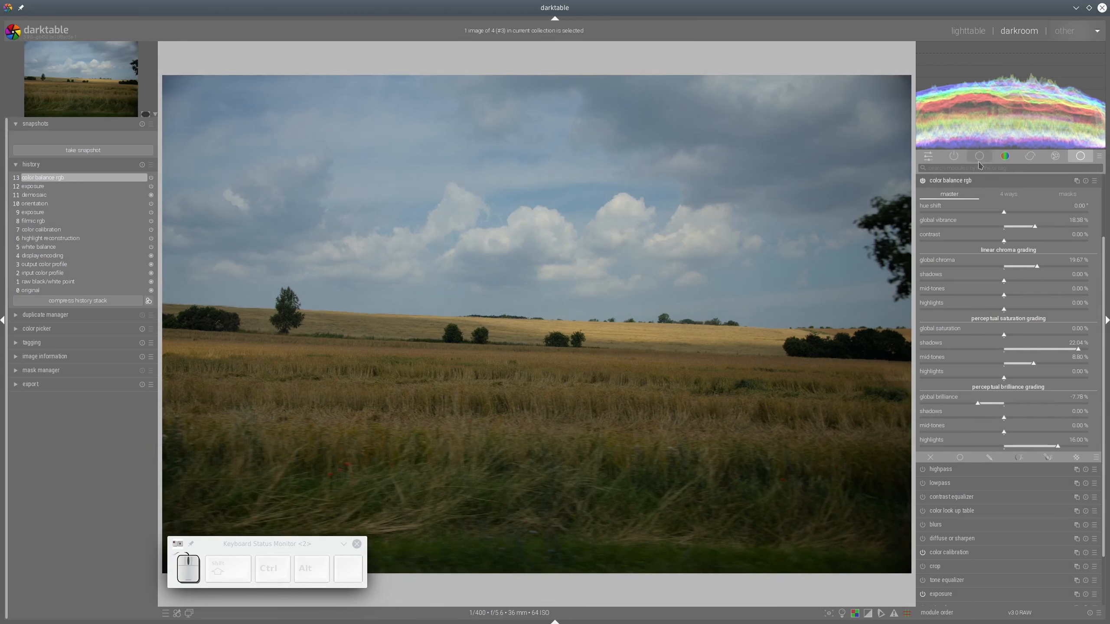
{"action": "left_click", "coordinate": [967, 182]}
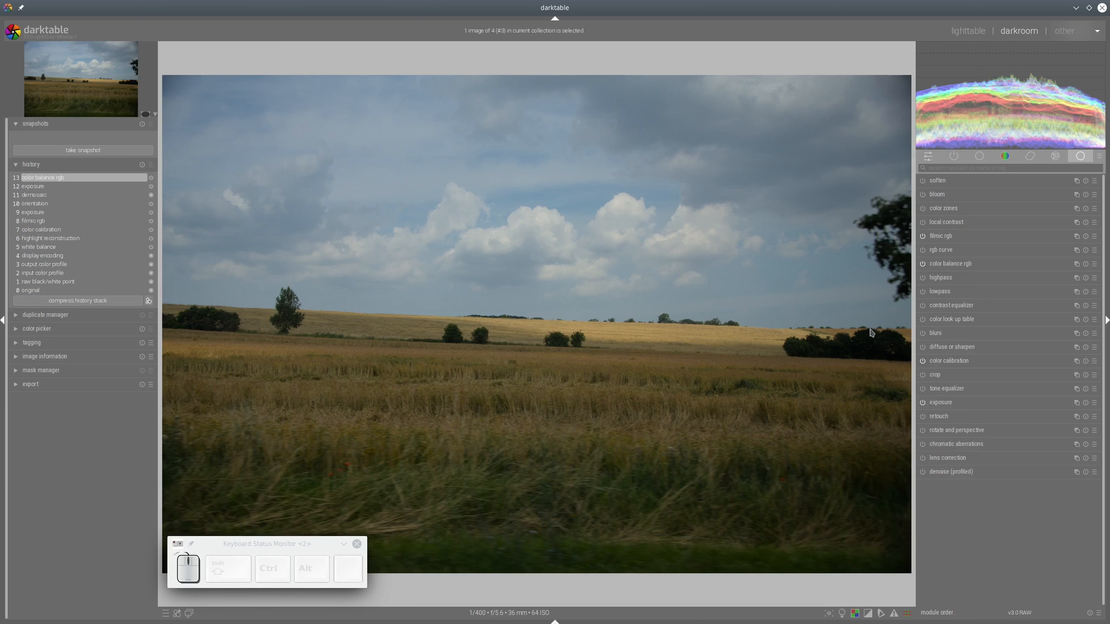
Create a new color calibration instance and mask the sky with a gradient tilted slightly to follow the horizon
{"action": "left_click", "coordinate": [1076, 364]}
{"action": "left_click", "coordinate": [1057, 371]}
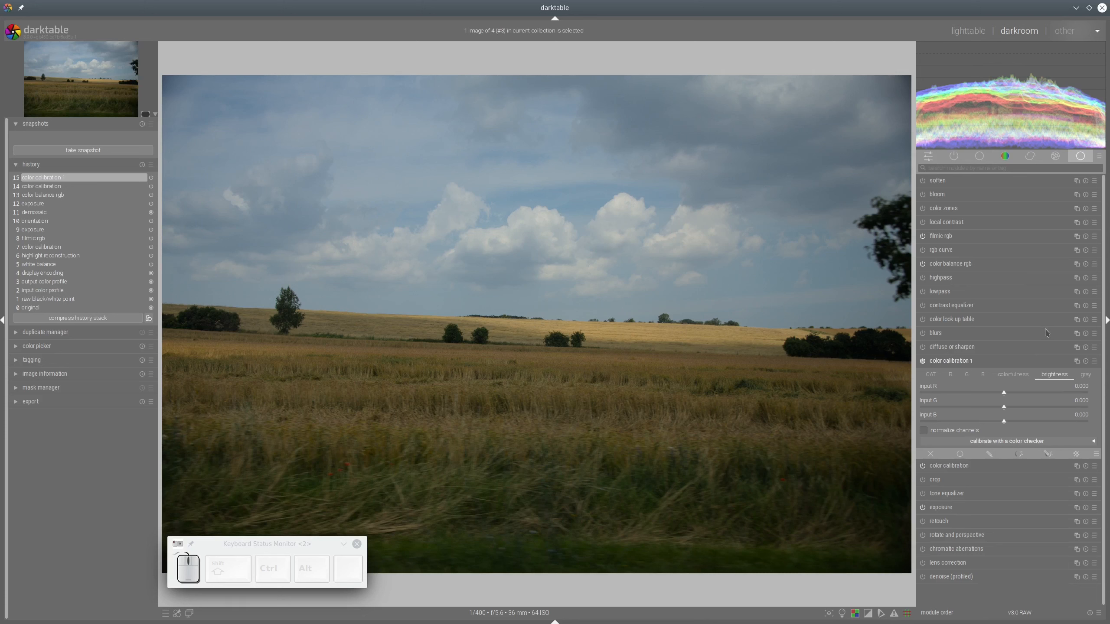
{"action": "left_click", "coordinate": [1048, 454]}
{"action": "left_click", "coordinate": [1076, 341]}
{"action": "left_click", "coordinate": [580, 346]}
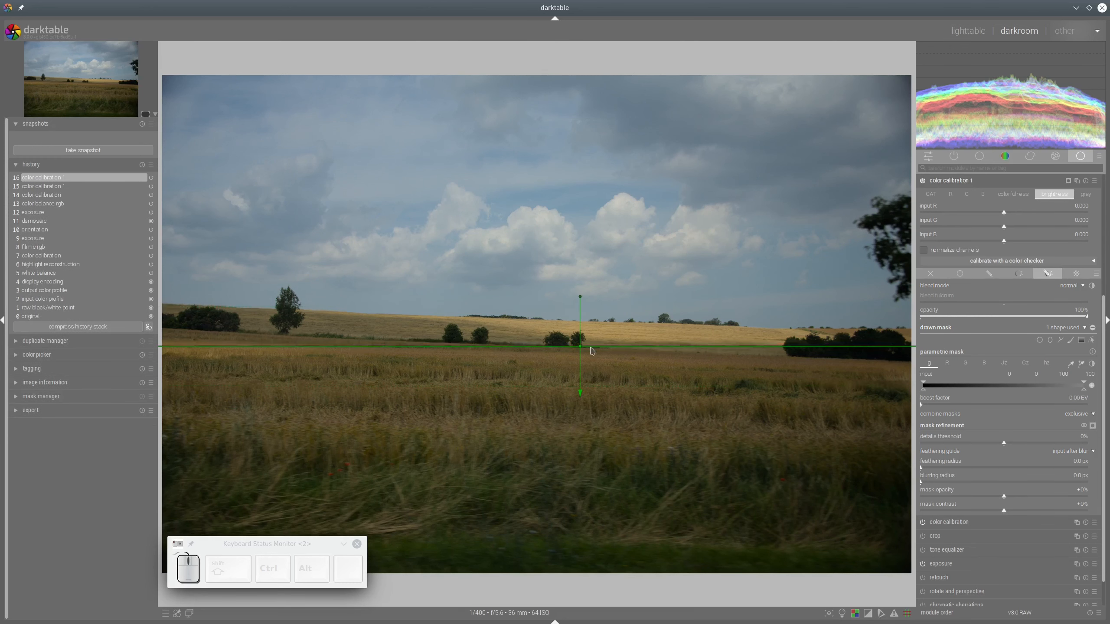
{"action": "left_click_drag", "start_coordinate": [583, 297], "coordinate": [584, 297]}
{"action": "left_click_drag", "start_coordinate": [581, 347], "coordinate": [578, 342]}
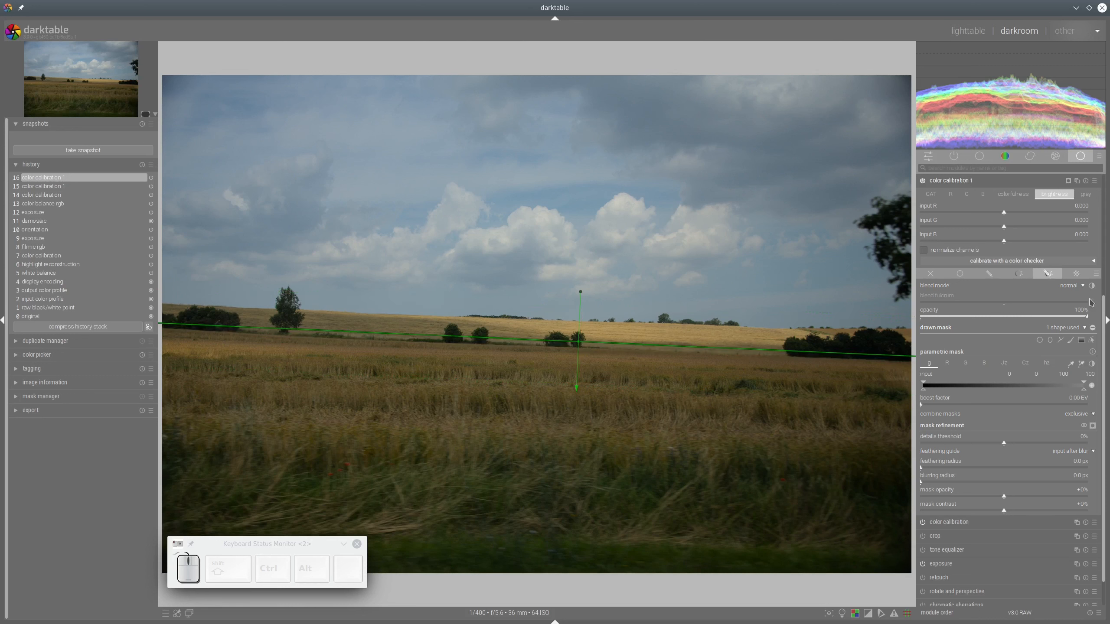
Turn the masked sky grayscale using a gray red input of 0.995, and blend the instance in multiply mode
{"action": "scroll", "coordinate": [1091, 306], "scroll_direction": "up", "scroll_amount": 4}
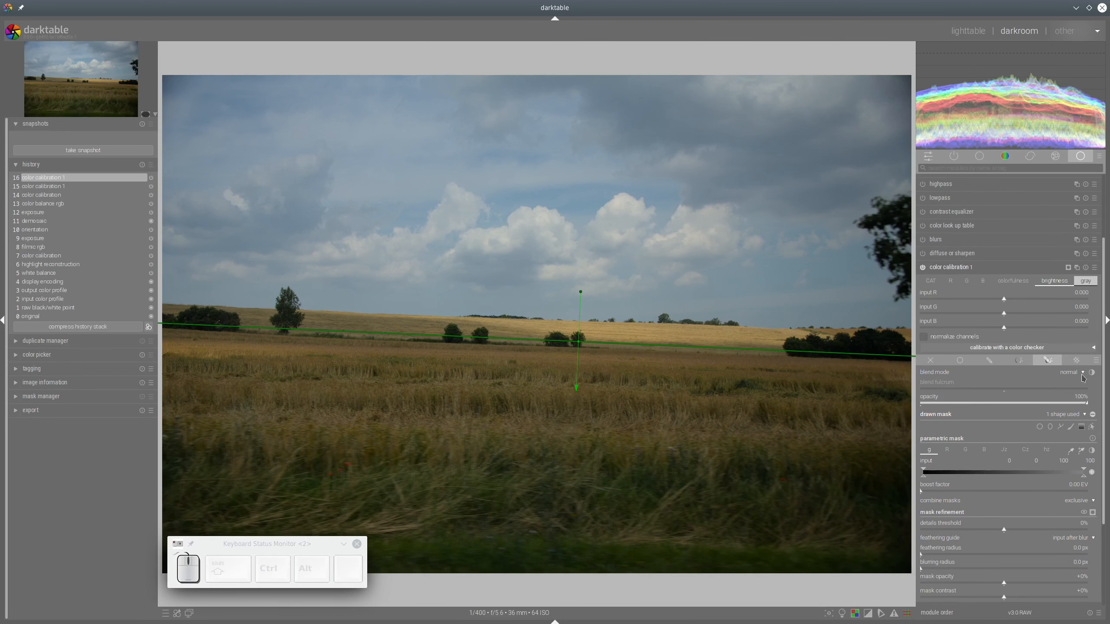
{"action": "left_click", "coordinate": [1013, 280]}
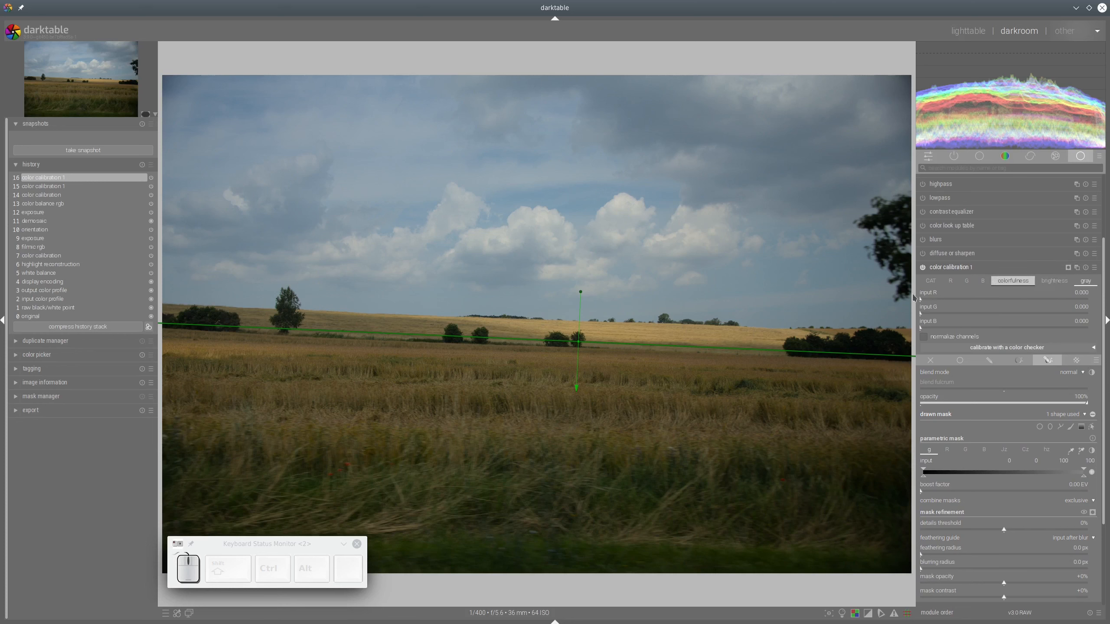
{"action": "left_click_drag", "start_coordinate": [921, 298], "coordinate": [984, 299]}
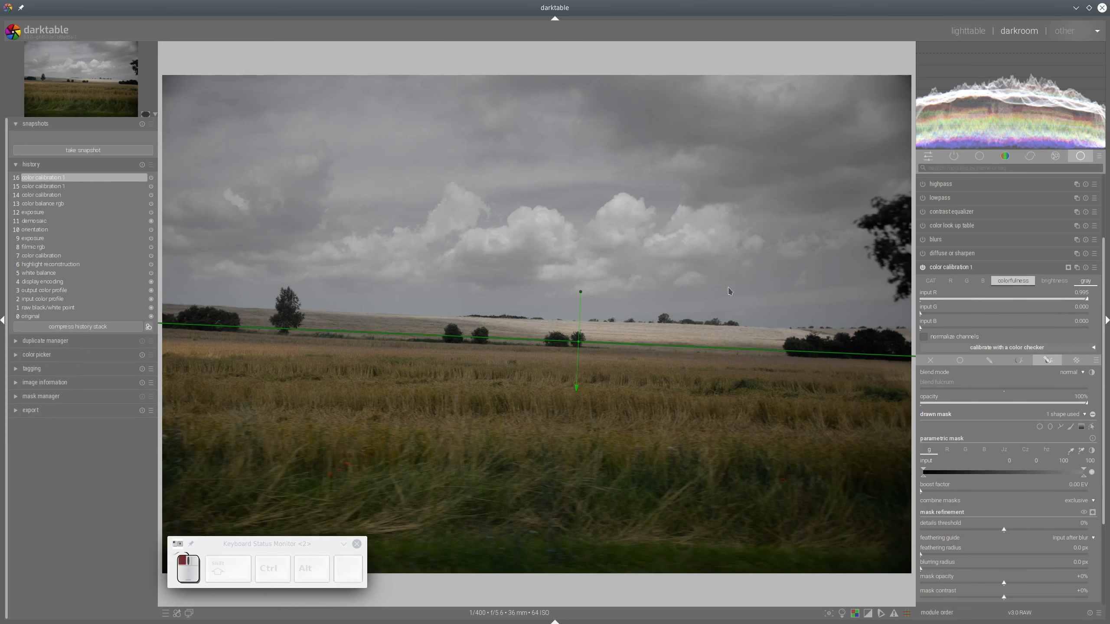
{"action": "left_click", "coordinate": [1070, 376]}
{"action": "left_click", "coordinate": [1070, 380]}
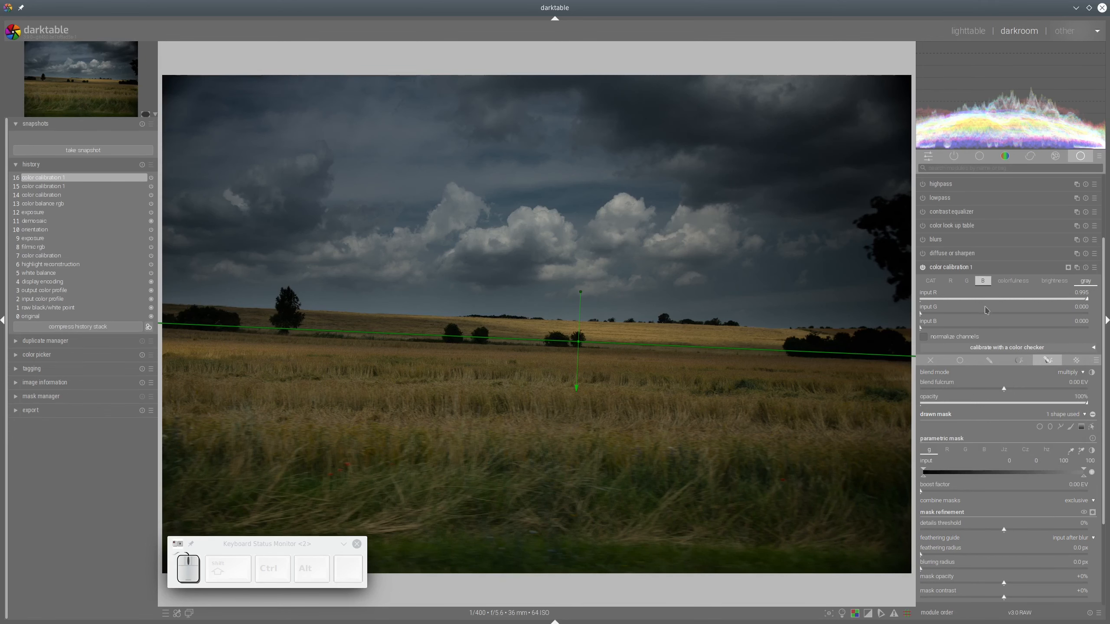
Set the sky instance's blend fulcrum to 1.14 EV, checking the effect with the module off and on
{"action": "left_click_drag", "start_coordinate": [1043, 394], "coordinate": [1050, 393]}
{"action": "left_click", "coordinate": [923, 267]}
{"action": "left_click", "coordinate": [923, 268]}
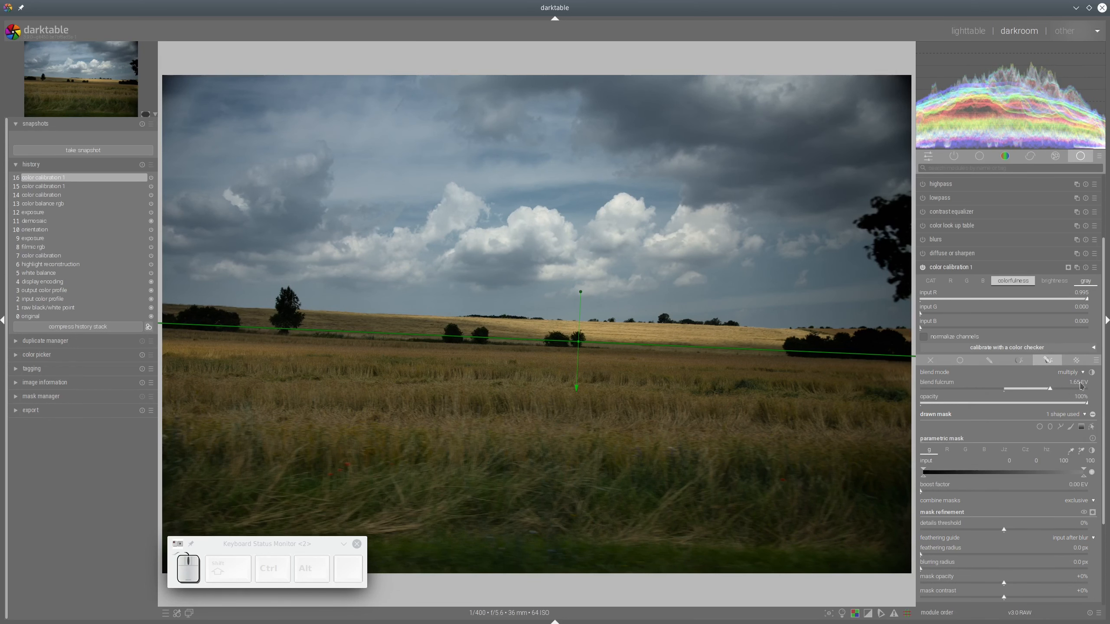
{"action": "left_click", "coordinate": [1092, 427]}
{"action": "left_click_drag", "start_coordinate": [1050, 389], "coordinate": [1036, 391]}
Set the sky instance's brightness inputs to -0.398 for blue and 0.625 for red, and compare with the module off and on
{"action": "left_click", "coordinate": [1055, 280]}
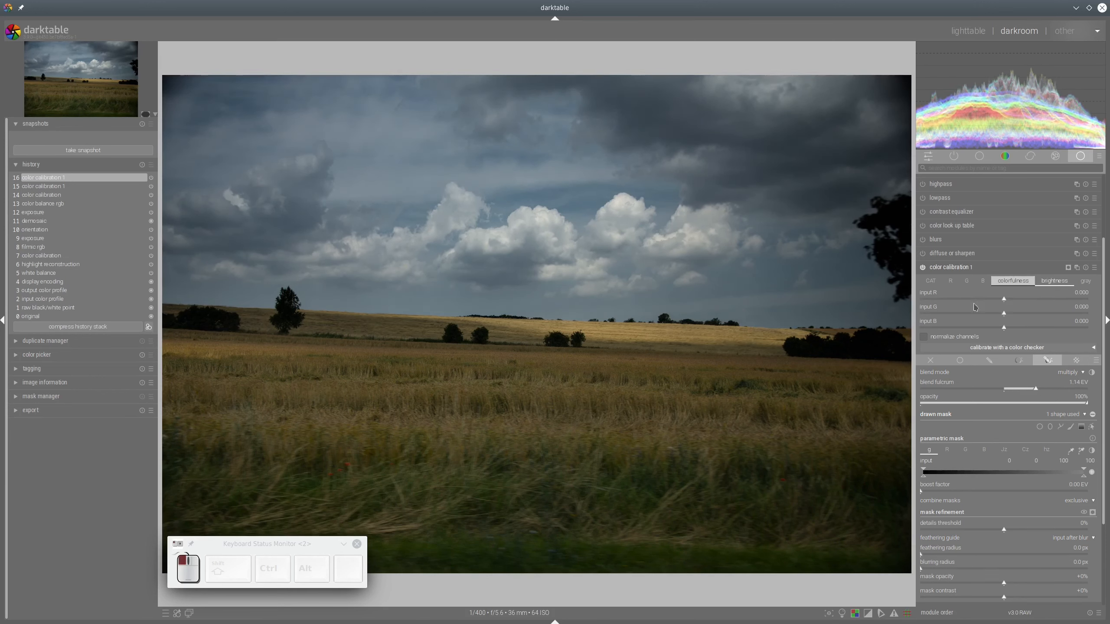
{"action": "left_click", "coordinate": [967, 328]}
{"action": "left_click", "coordinate": [968, 328]}
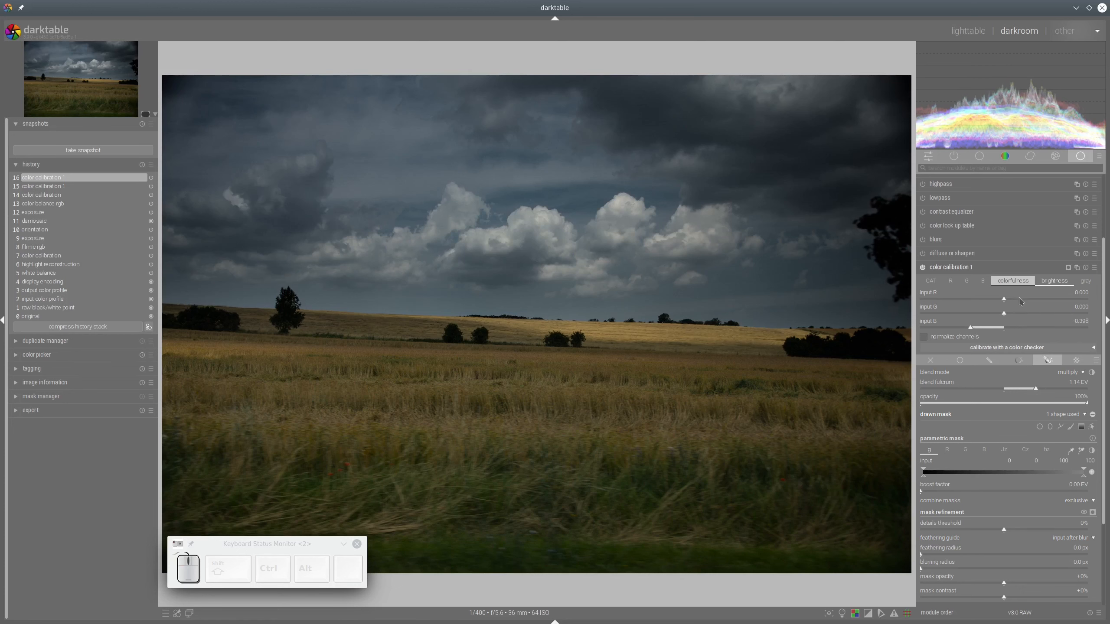
{"action": "left_click", "coordinate": [1033, 300]}
{"action": "left_click", "coordinate": [1048, 300]}
{"action": "left_click_drag", "start_coordinate": [1048, 300], "coordinate": [1057, 300]}
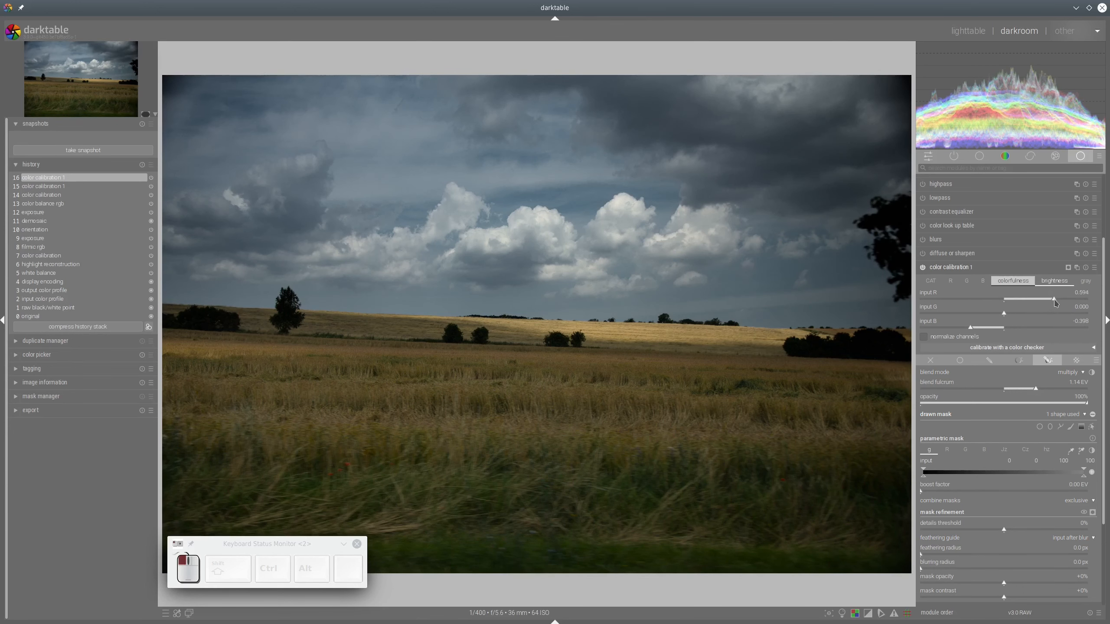
{"action": "left_click", "coordinate": [923, 268]}
{"action": "left_click", "coordinate": [923, 268]}
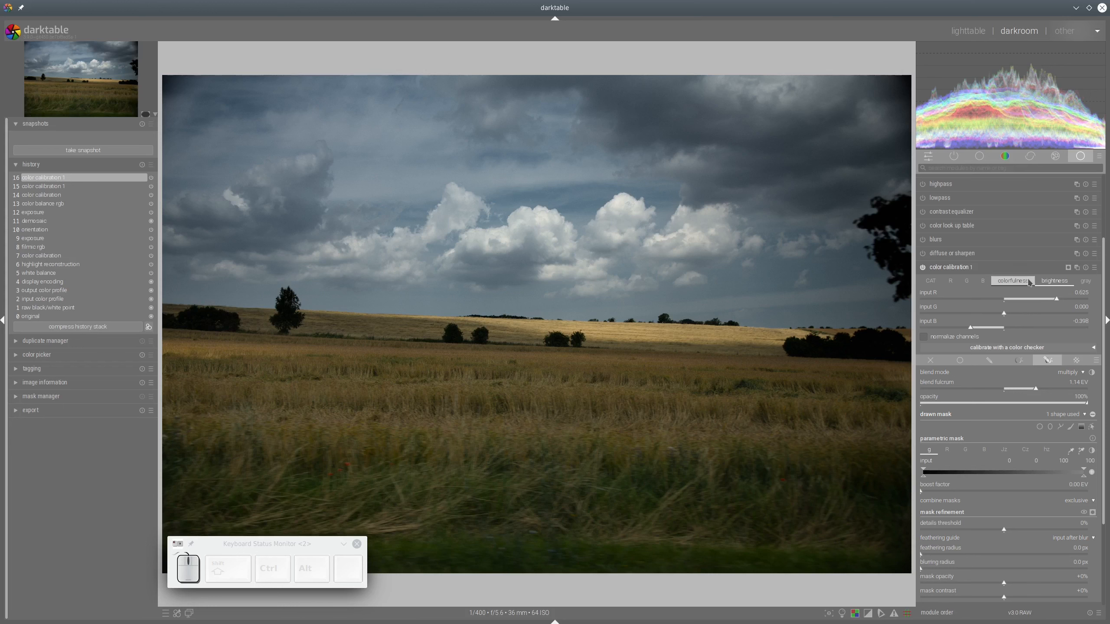
{"action": "left_click", "coordinate": [1025, 268]}
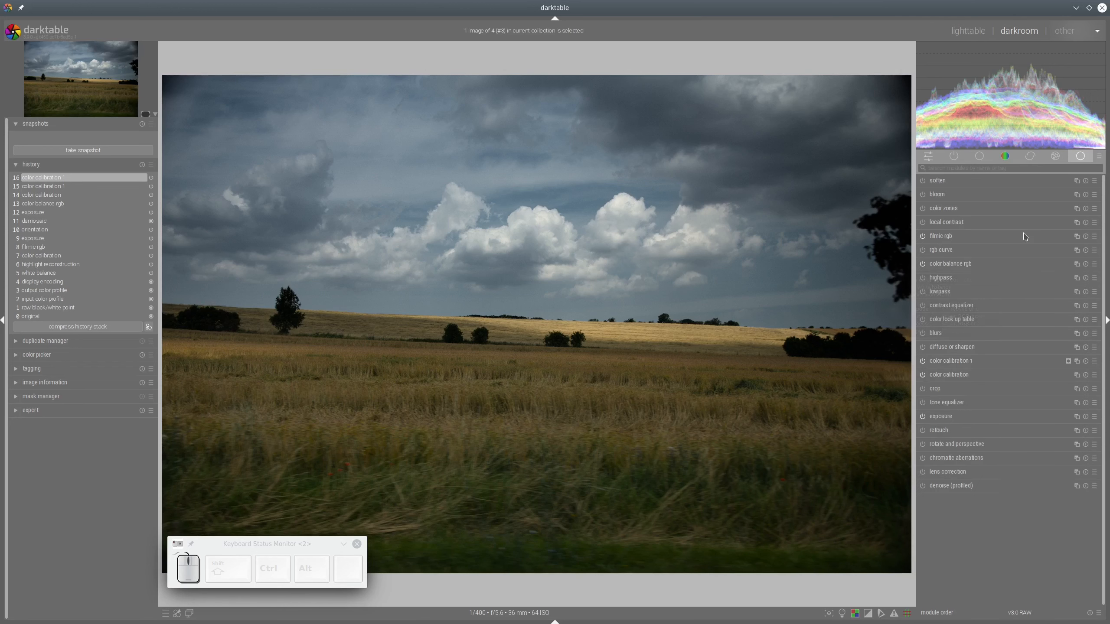
Raise the global chroma in color balance rgb to about 35%
{"action": "left_click", "coordinate": [946, 264]}
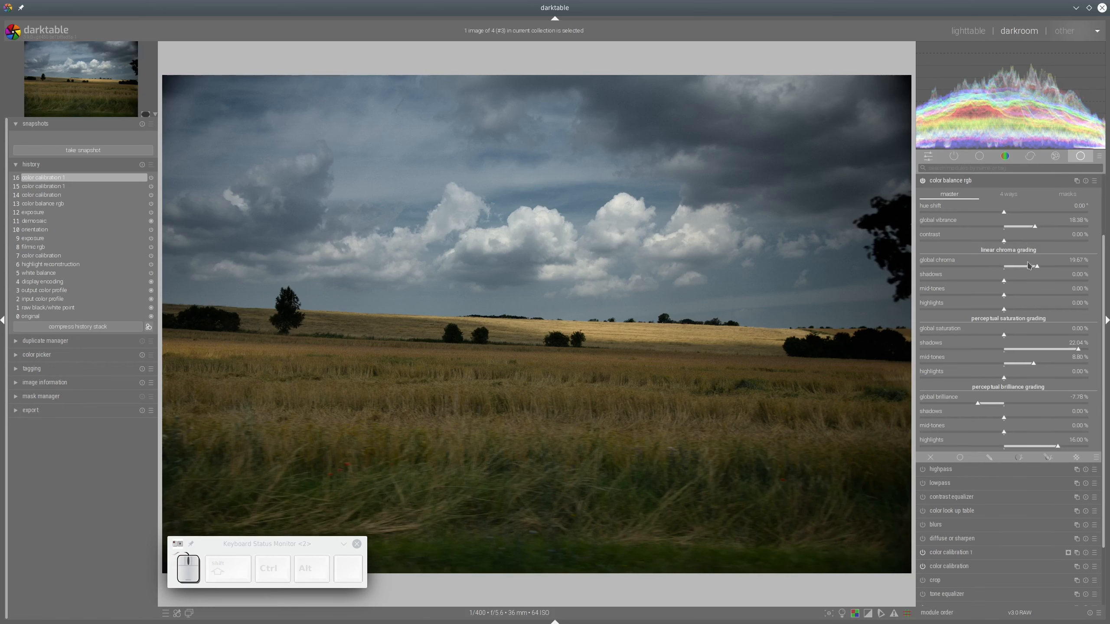
{"action": "left_click", "coordinate": [1065, 267]}
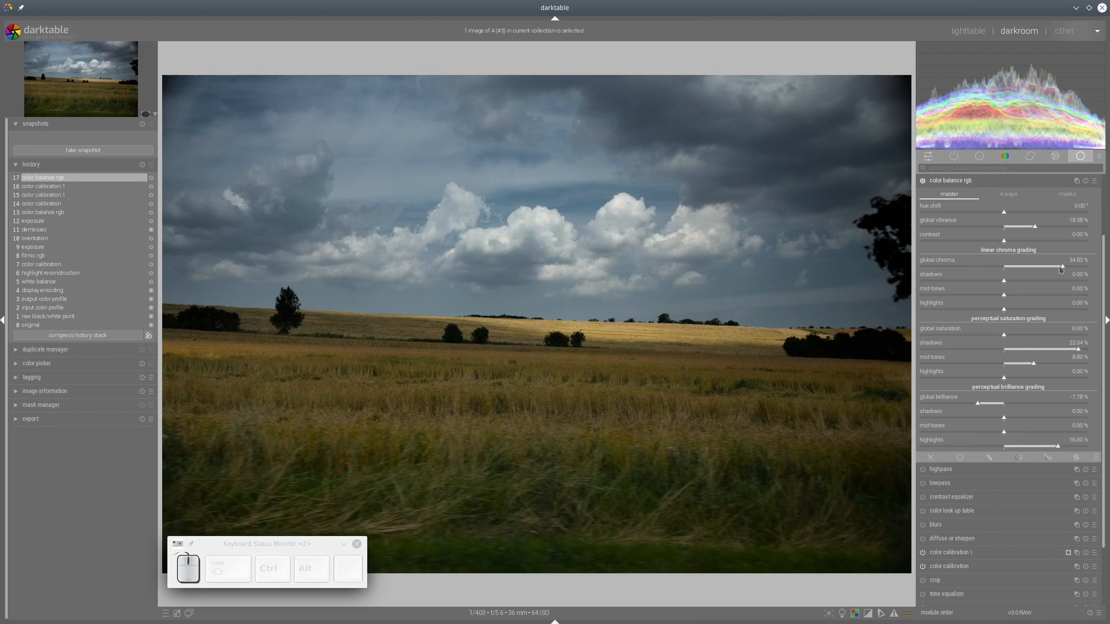
{"action": "left_click", "coordinate": [959, 182]}
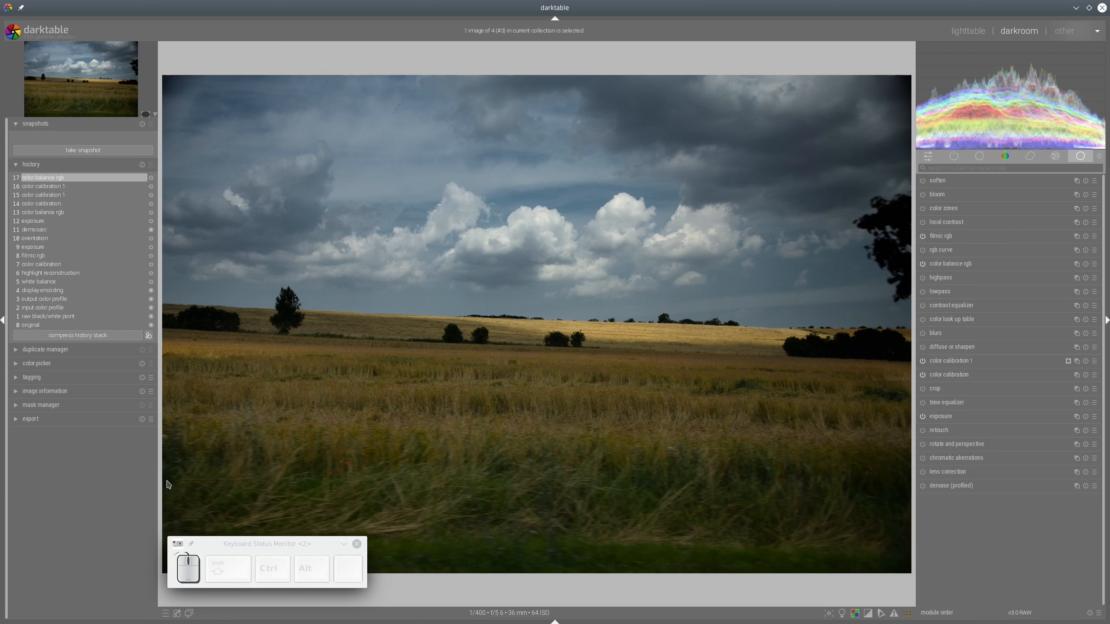
Create another color calibration instance and draw a path mask as a band across the lower part of the field
{"action": "left_click", "coordinate": [1076, 363]}
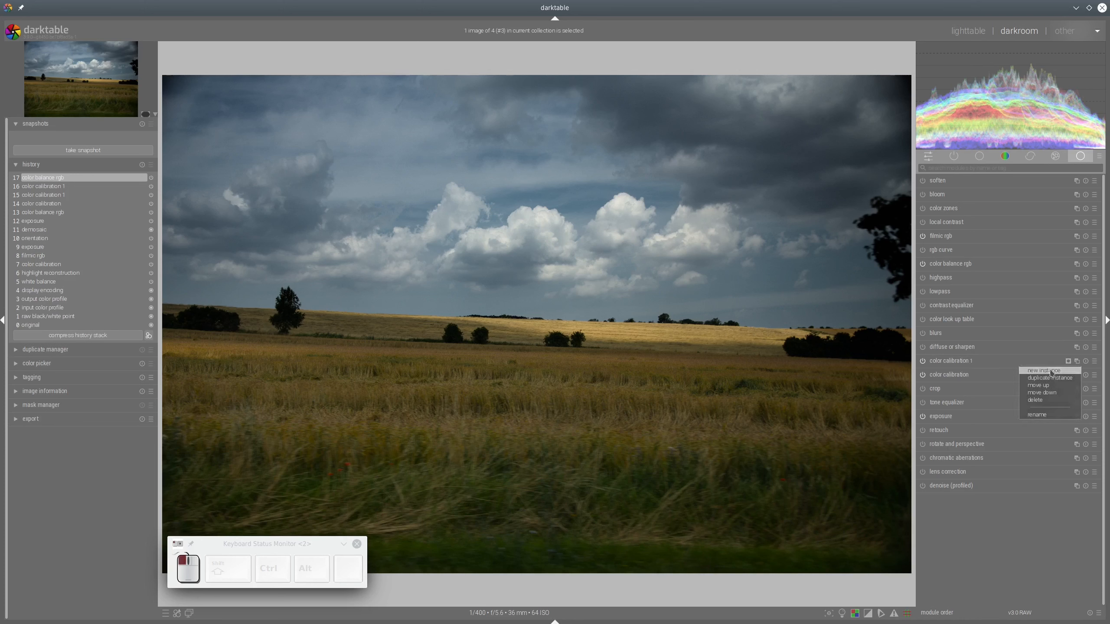
{"action": "left_click", "coordinate": [1049, 370]}
{"action": "left_click", "coordinate": [1049, 457]}
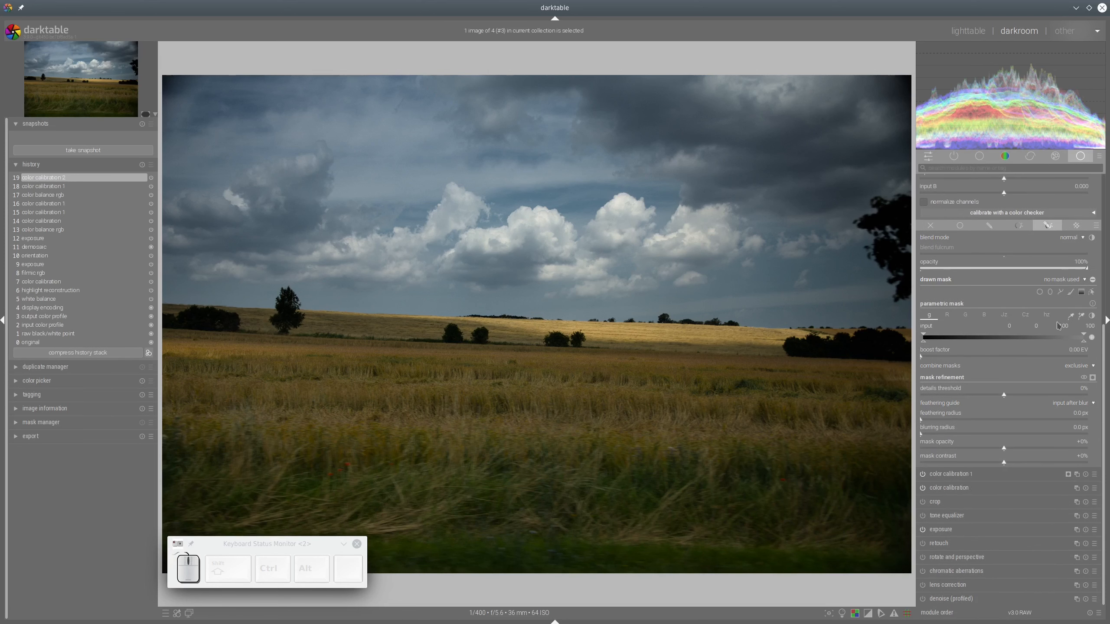
{"action": "left_click", "coordinate": [1061, 292]}
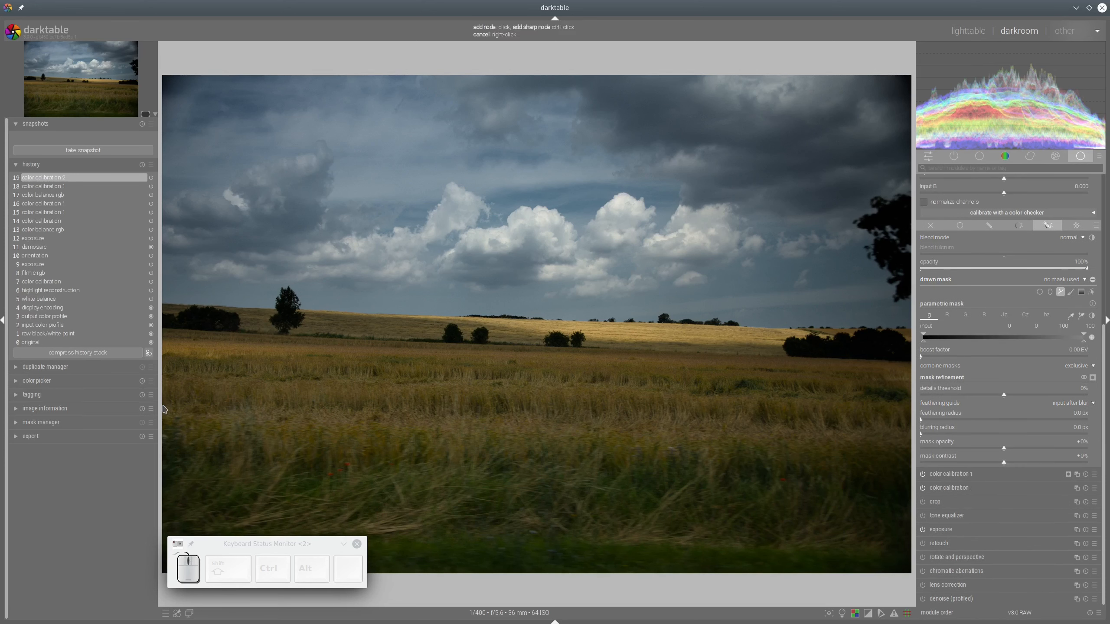
{"action": "left_click", "coordinate": [241, 409]}
{"action": "left_click", "coordinate": [896, 471]}
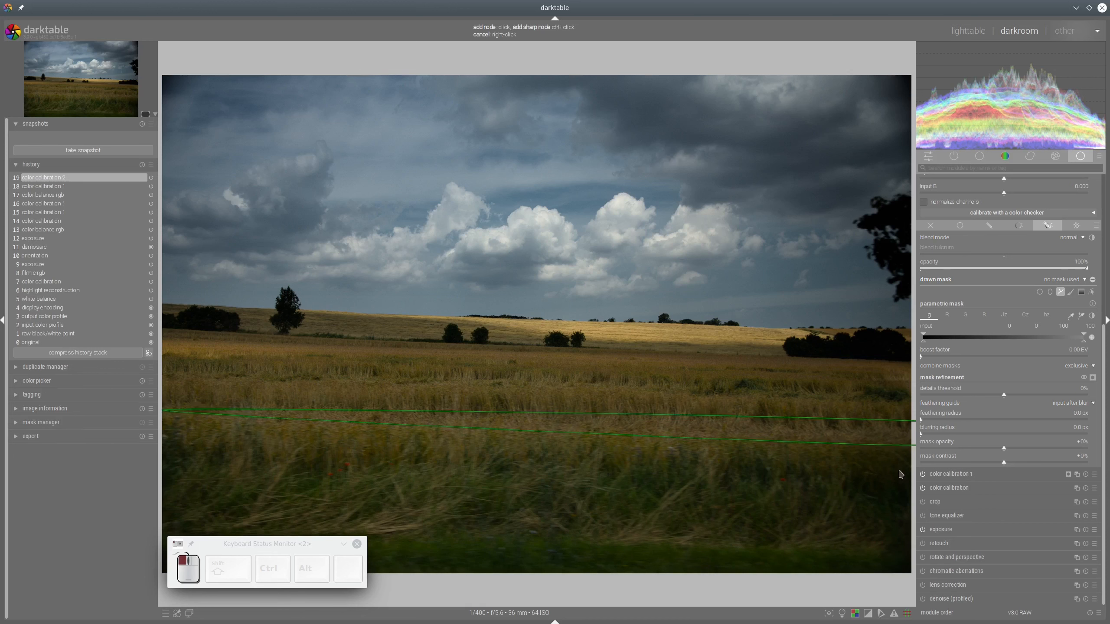
{"action": "left_click", "coordinate": [191, 460]}
{"action": "right_click", "coordinate": [533, 508]}
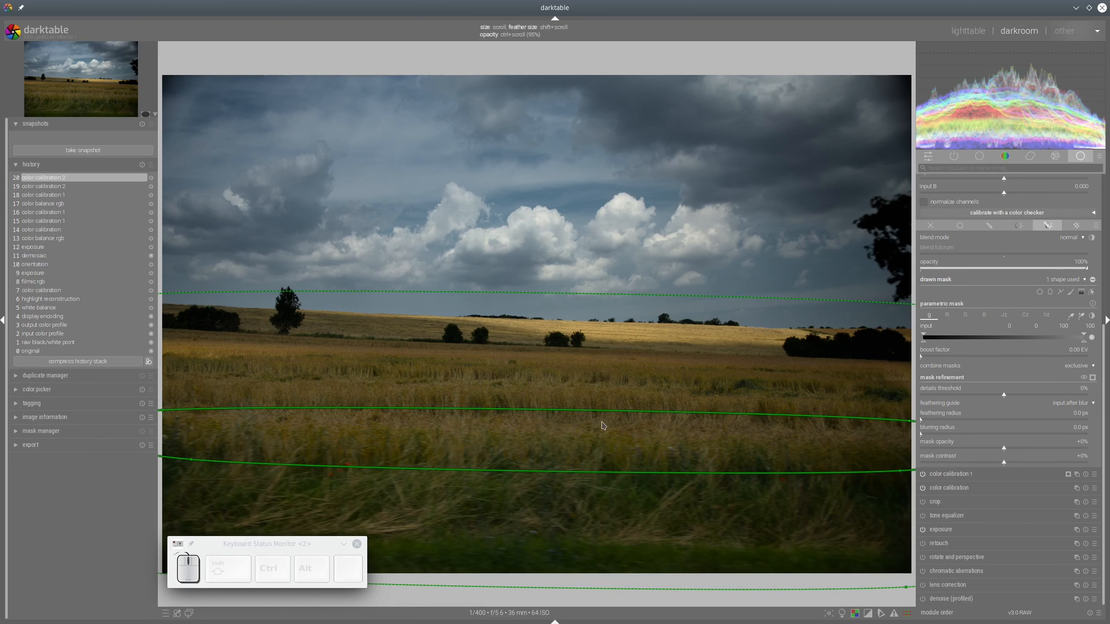
Shift the path mask slightly down the field and set its feather size to about 16%
{"action": "scroll", "coordinate": [634, 389], "scroll_direction": "down", "scroll_amount": 2, "text": "shift"}
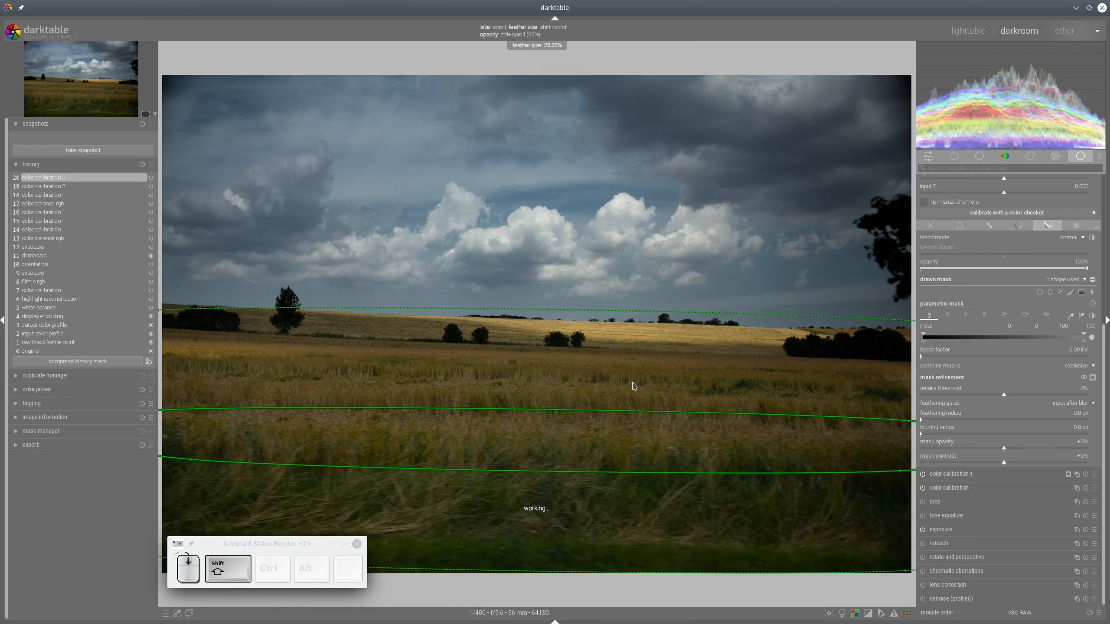
{"action": "scroll", "coordinate": [634, 385], "scroll_direction": "down", "scroll_amount": 4, "text": "shift"}
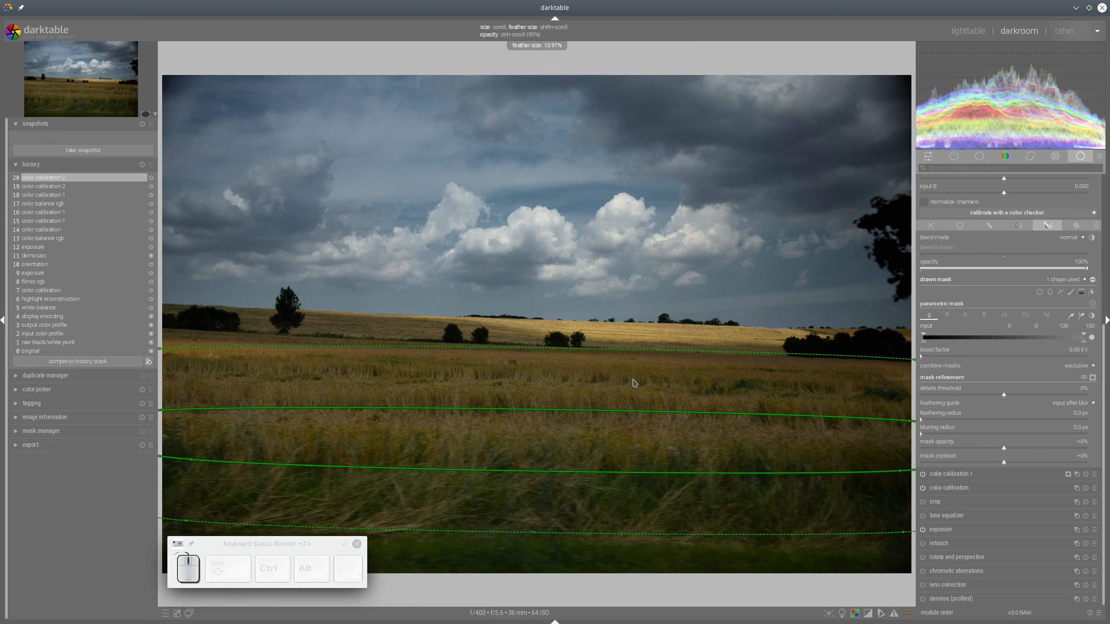
{"action": "left_click_drag", "start_coordinate": [634, 383], "coordinate": [637, 396]}
{"action": "scroll", "coordinate": [638, 397], "scroll_direction": "up", "scroll_amount": 2, "text": "shift"}
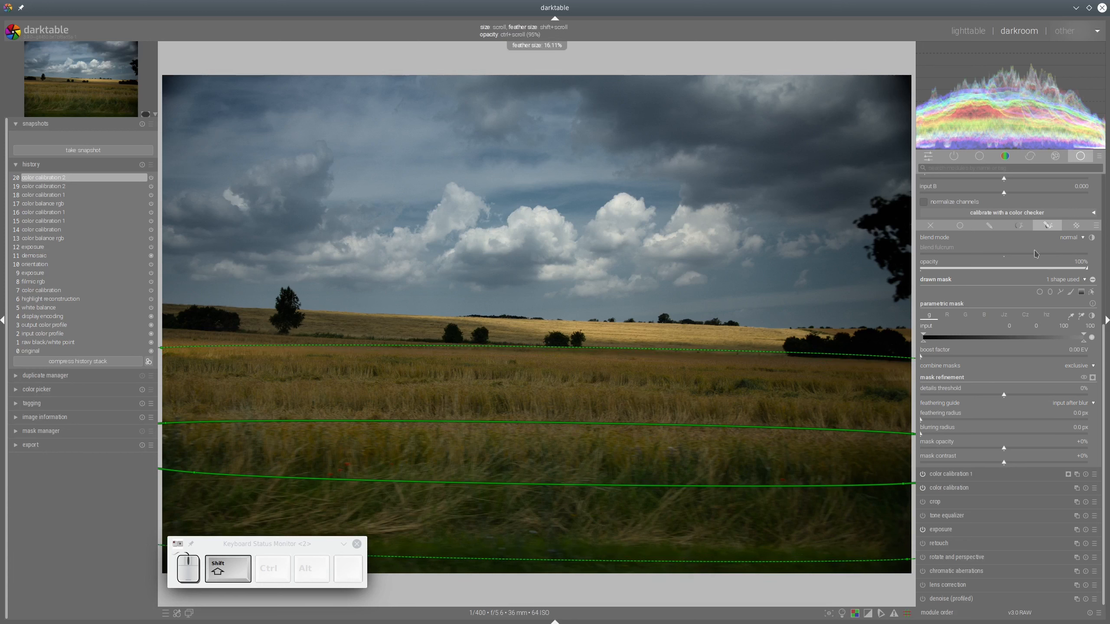
Set the field instance's gray red input to 1.000, and blend it in multiply mode with a 3.00 EV fulcrum
{"action": "scroll", "coordinate": [1105, 347], "scroll_direction": "up", "scroll_amount": 5}
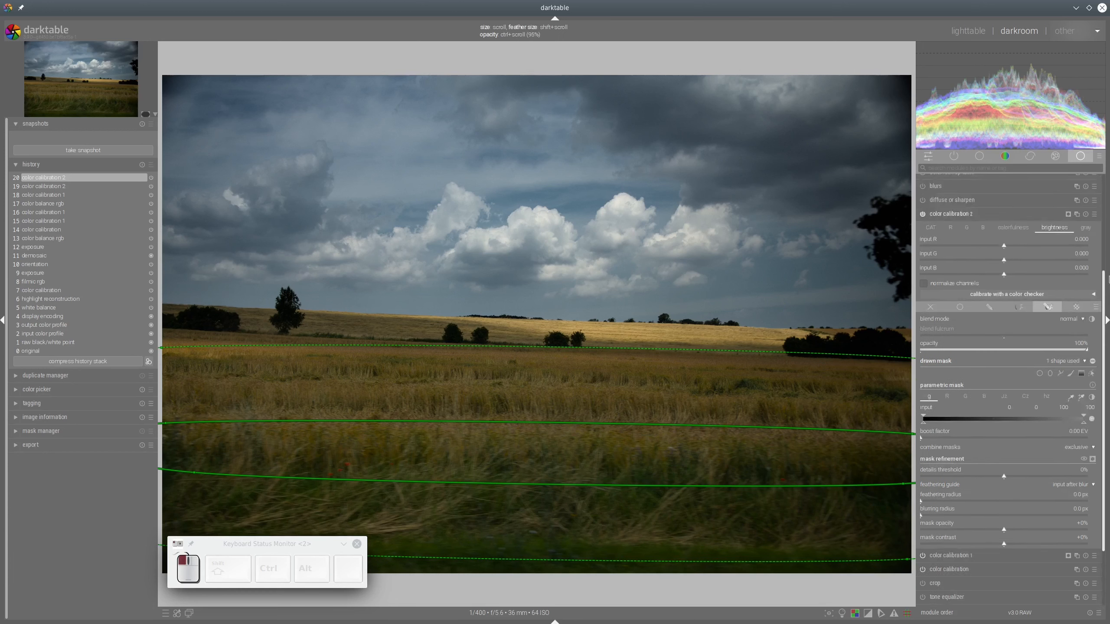
{"action": "left_click", "coordinate": [1086, 328]}
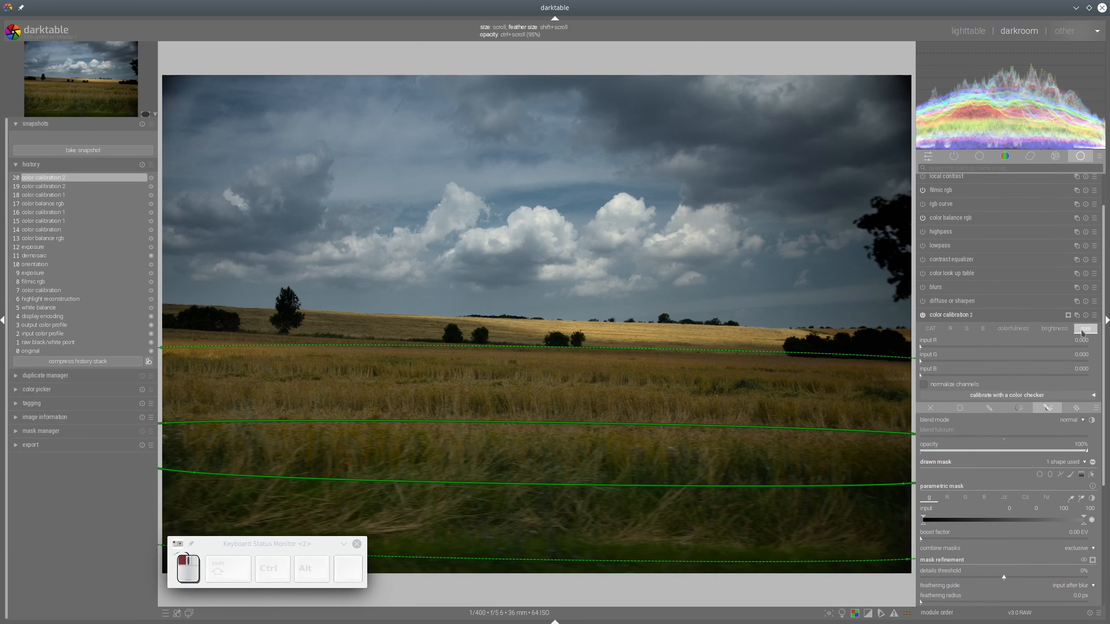
{"action": "left_click_drag", "start_coordinate": [1087, 347], "coordinate": [1095, 360]}
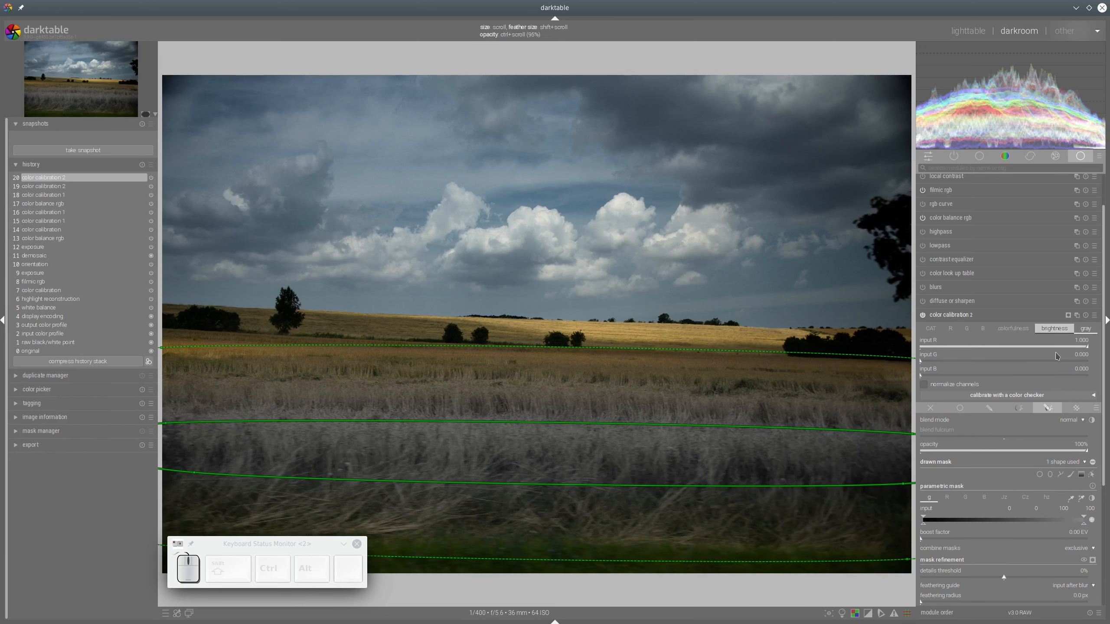
{"action": "left_click", "coordinate": [1074, 423]}
{"action": "left_click", "coordinate": [1071, 432]}
{"action": "left_click_drag", "start_coordinate": [1062, 437], "coordinate": [1085, 445]}
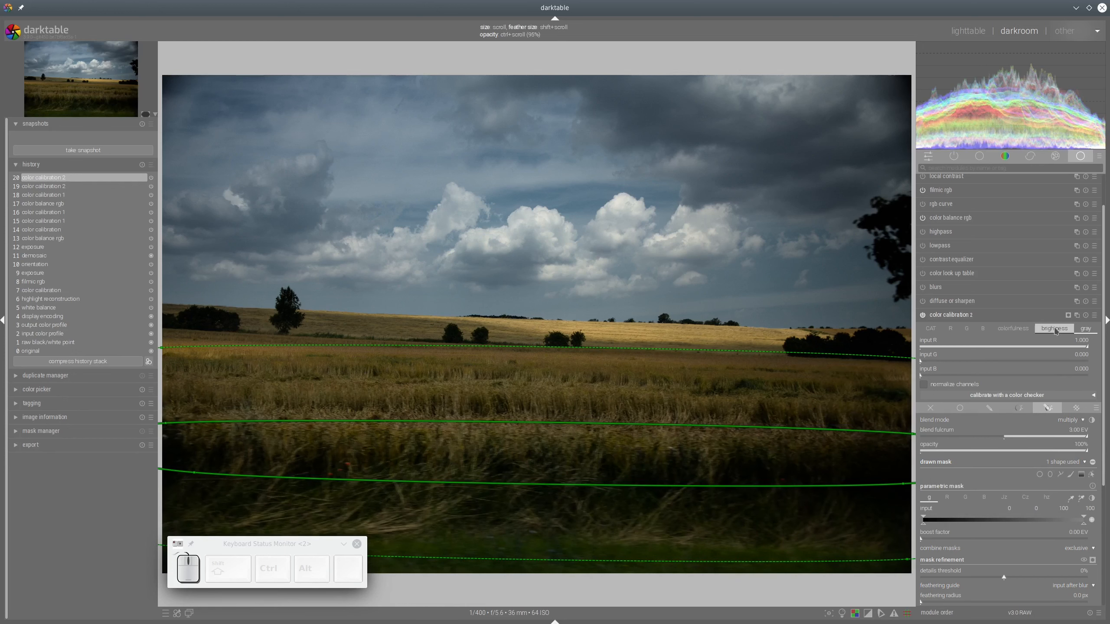
Set the field instance's brightness input R to about 0.928 and input G to 0.697, and raise its mask's feather size to 17.51%
{"action": "left_click", "coordinate": [1013, 328]}
{"action": "left_click_drag", "start_coordinate": [1002, 350], "coordinate": [1062, 361]}
{"action": "left_click", "coordinate": [1052, 330]}
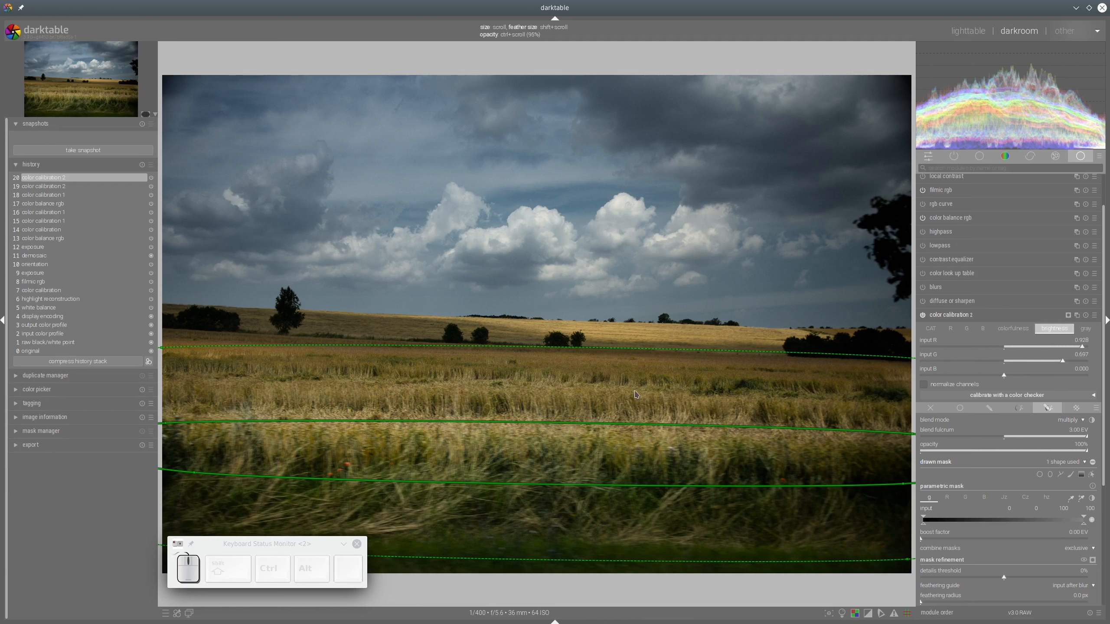
{"action": "scroll", "coordinate": [636, 395], "scroll_direction": "up", "scroll_amount": 3, "text": "shift"}
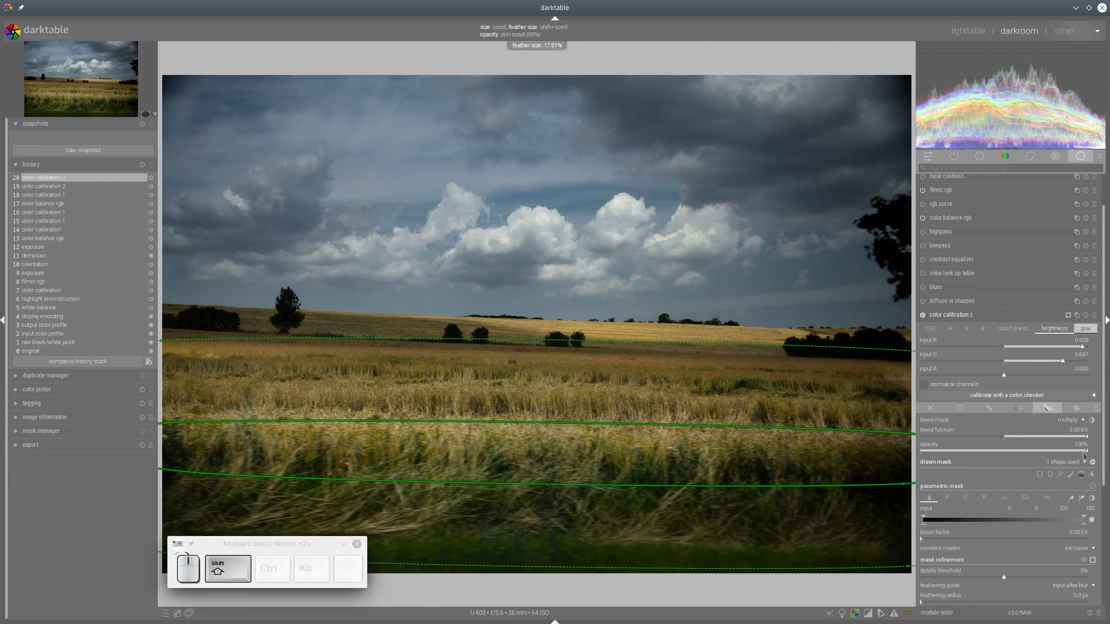
{"action": "left_click", "coordinate": [1092, 474]}
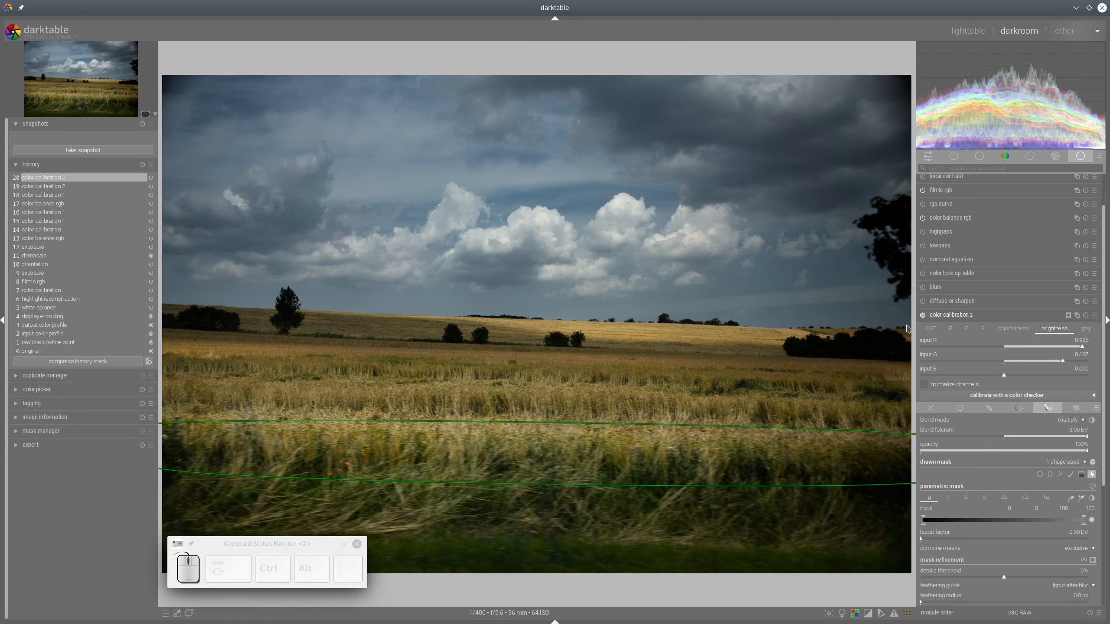
Compare the field with the second color calibration instance switched off and on
{"action": "left_click", "coordinate": [923, 316]}
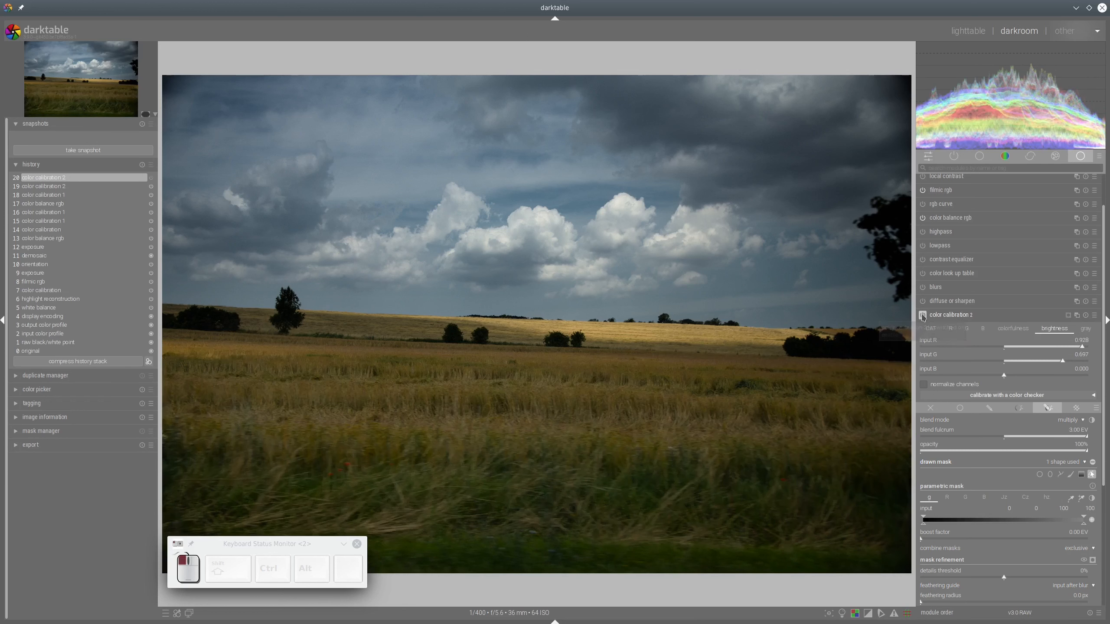
{"action": "left_click", "coordinate": [922, 316]}
{"action": "left_click", "coordinate": [922, 316]}
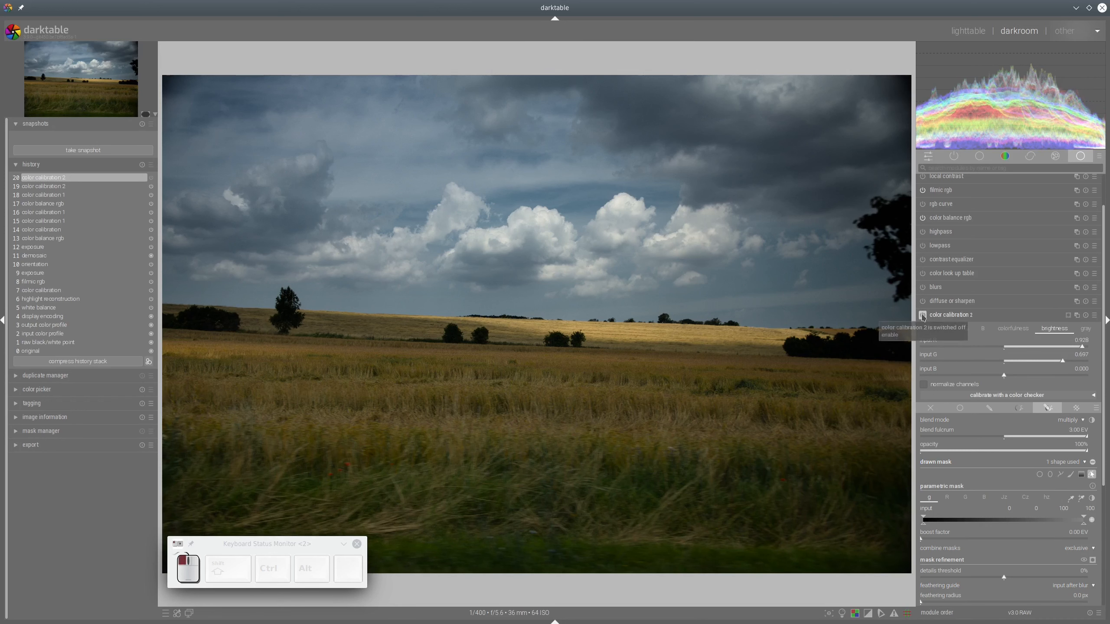
{"action": "left_click", "coordinate": [923, 316]}
Widen the field's path mask by moving its upper corner nodes slightly up and its lower corner nodes slightly down
{"action": "scroll", "coordinate": [1105, 329], "scroll_direction": "down", "scroll_amount": 4}
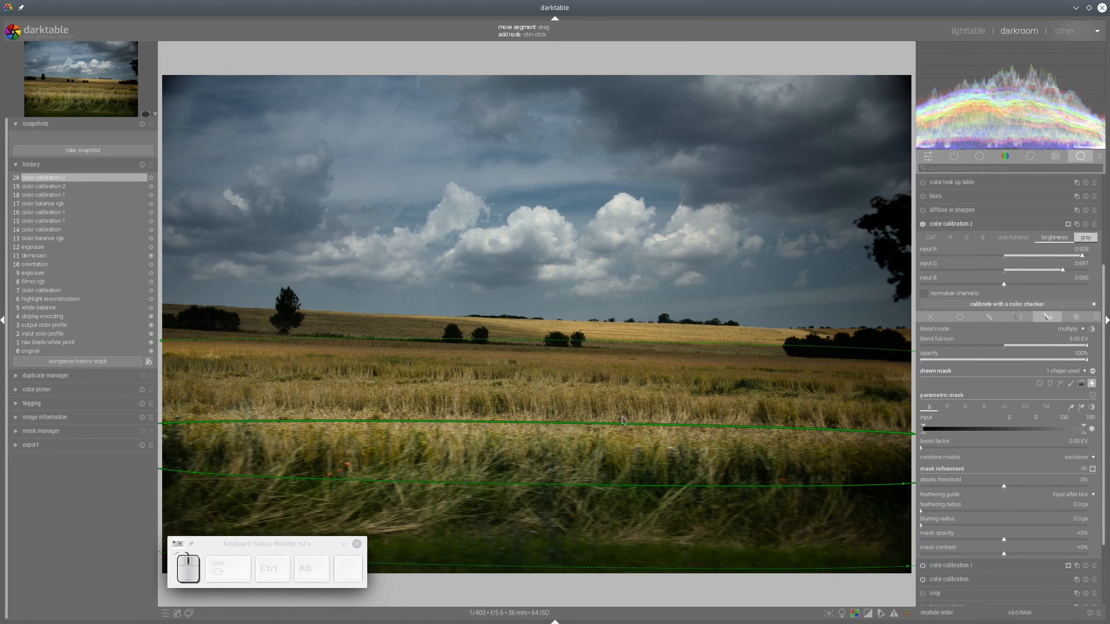
{"action": "left_click", "coordinate": [909, 434]}
{"action": "left_click_drag", "start_coordinate": [909, 433], "coordinate": [903, 417]}
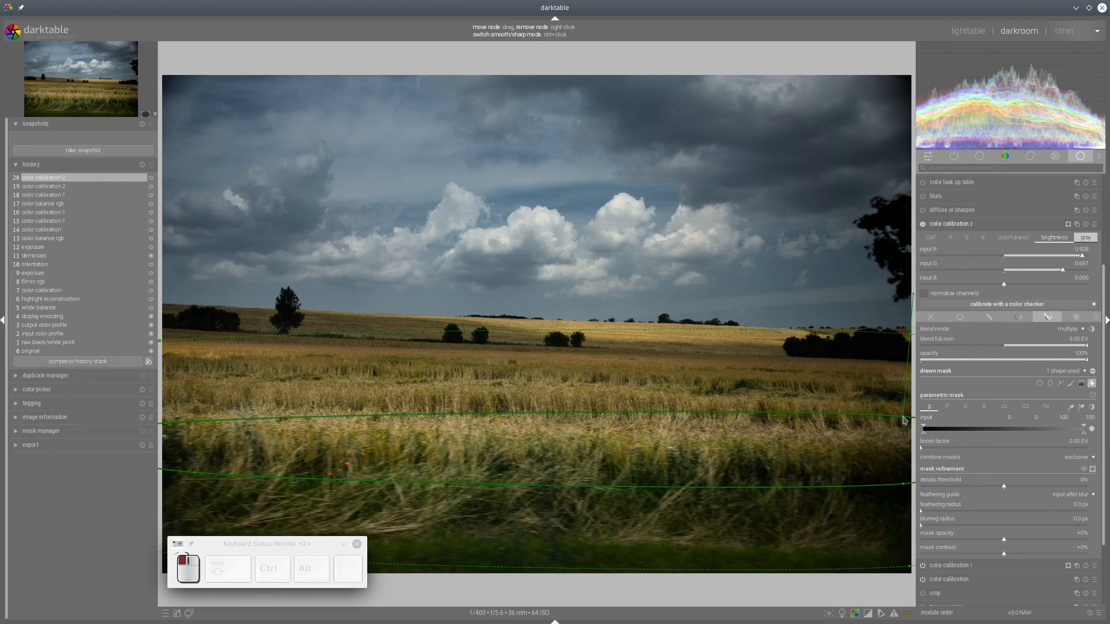
{"action": "left_click_drag", "start_coordinate": [170, 427], "coordinate": [168, 412]}
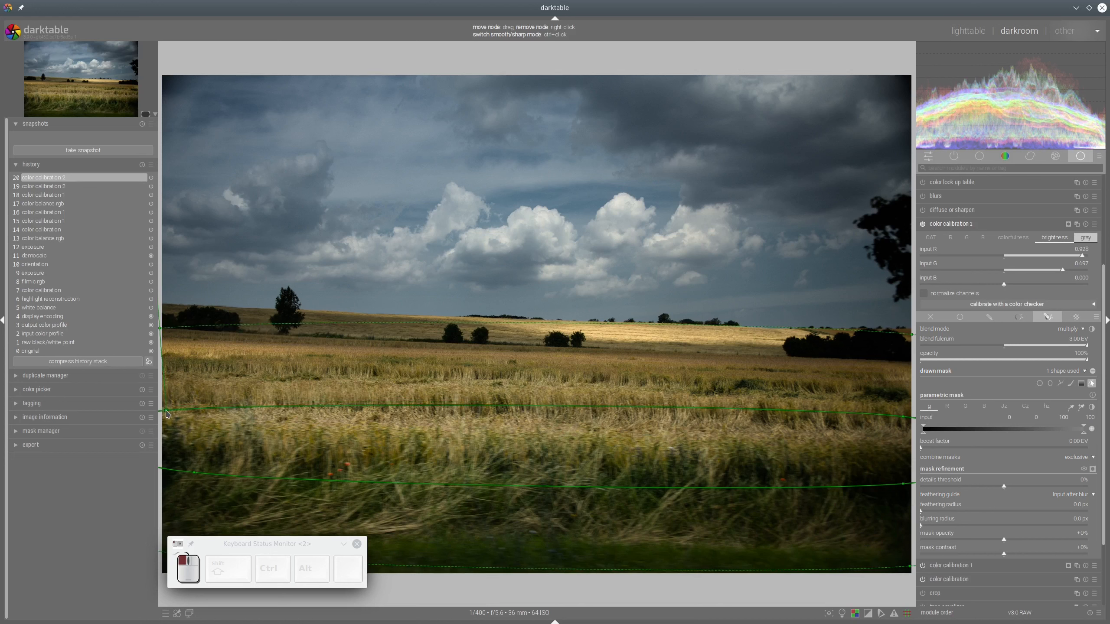
{"action": "left_click_drag", "start_coordinate": [903, 484], "coordinate": [903, 505]}
{"action": "left_click_drag", "start_coordinate": [191, 478], "coordinate": [196, 493]}
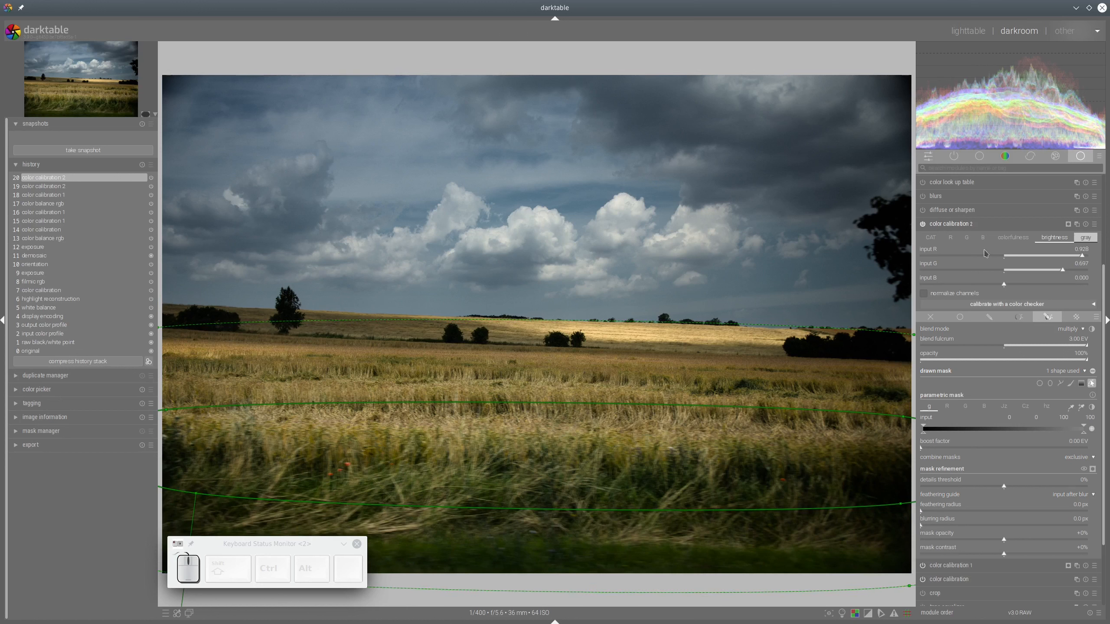
{"action": "left_click", "coordinate": [997, 225]}
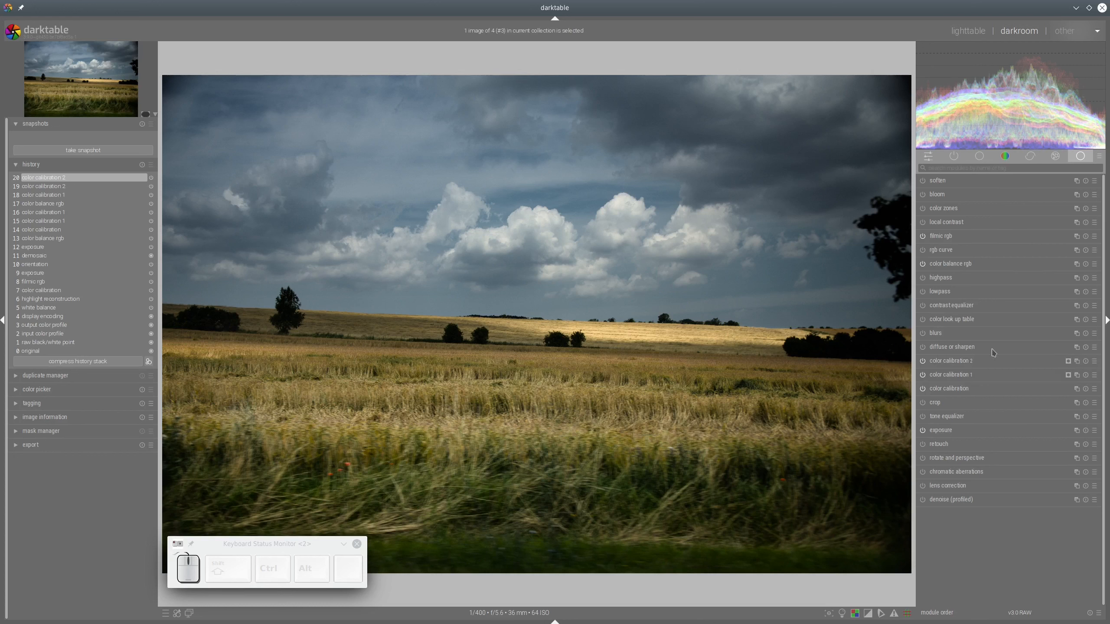
Create another color calibration instance and blend it uniformly in divide mode with a 3.00 EV fulcrum
{"action": "left_click", "coordinate": [1076, 361]}
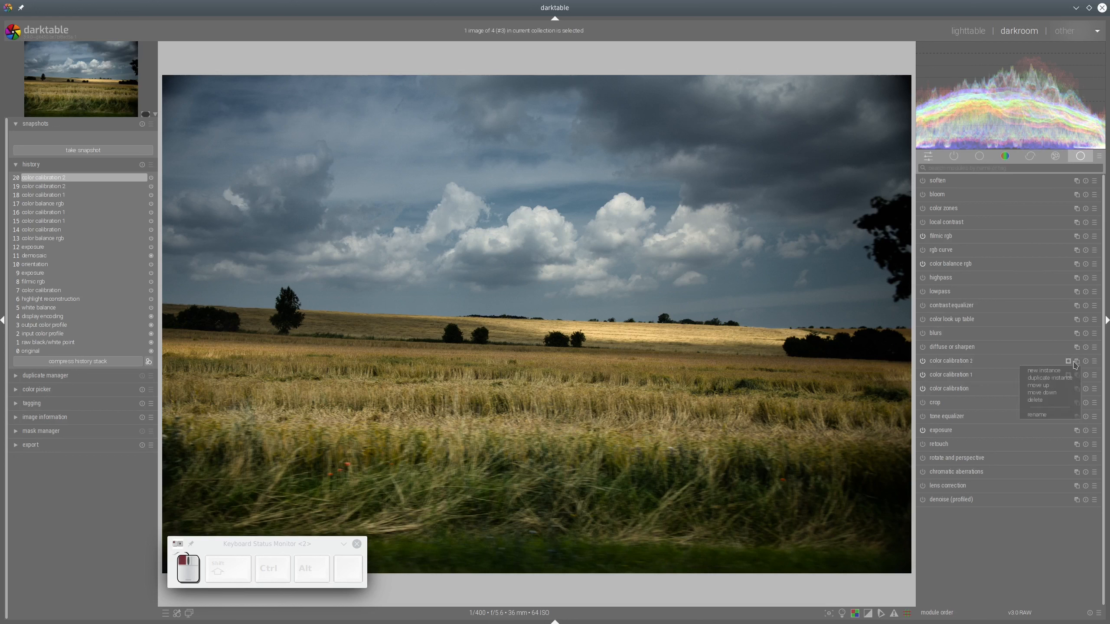
{"action": "left_click", "coordinate": [1040, 368]}
{"action": "left_click", "coordinate": [959, 448]}
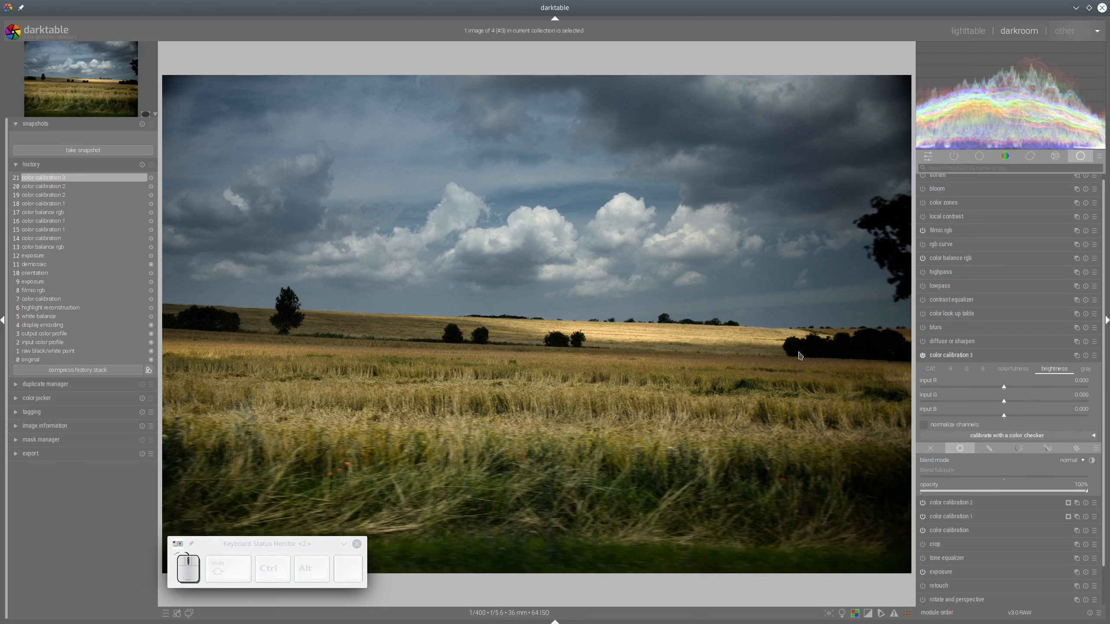
{"action": "left_click", "coordinate": [1073, 463]}
{"action": "left_click", "coordinate": [1075, 475]}
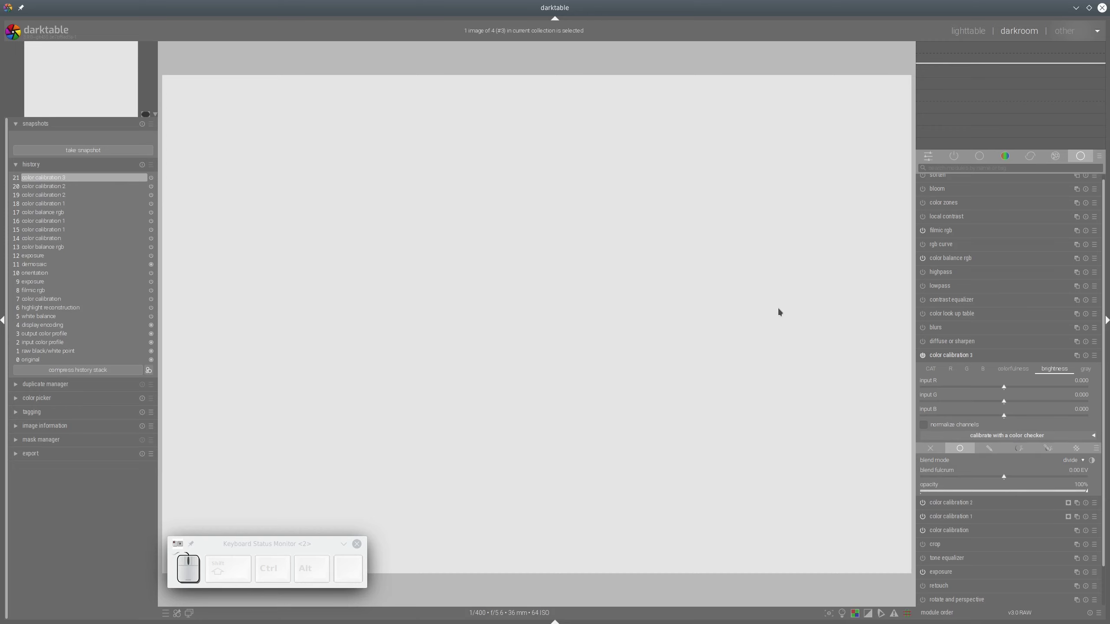
{"action": "left_click", "coordinate": [1054, 375]}
{"action": "left_click_drag", "start_coordinate": [1005, 477], "coordinate": [1053, 489]}
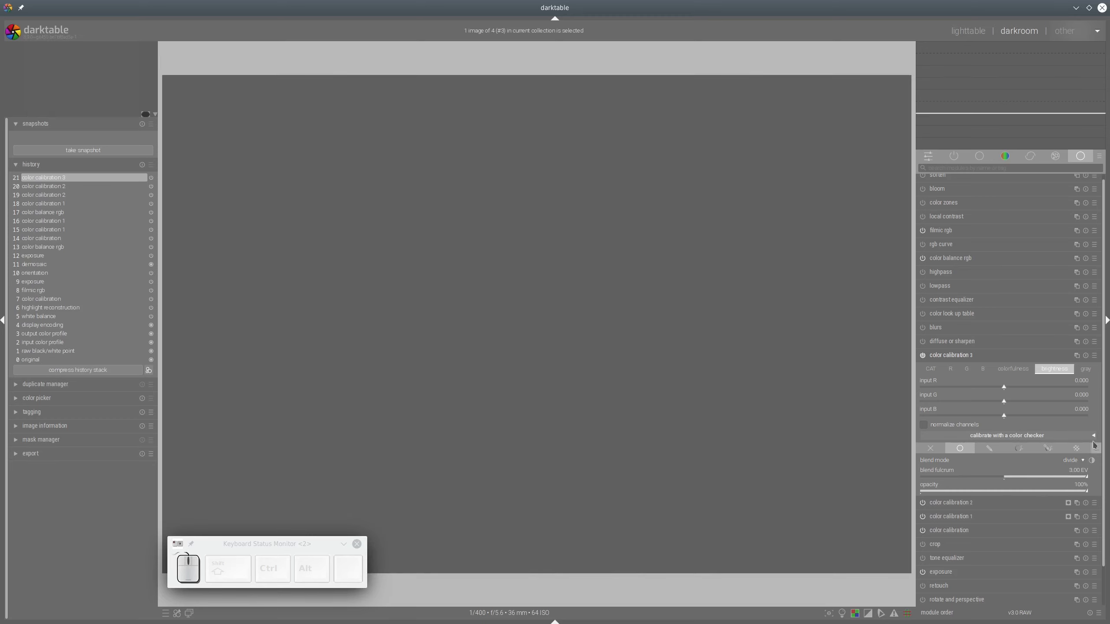
Set the divide instance's gray input B to about 0.985 and reduce its opacity to about 19%
{"action": "right_click", "coordinate": [1088, 492]}
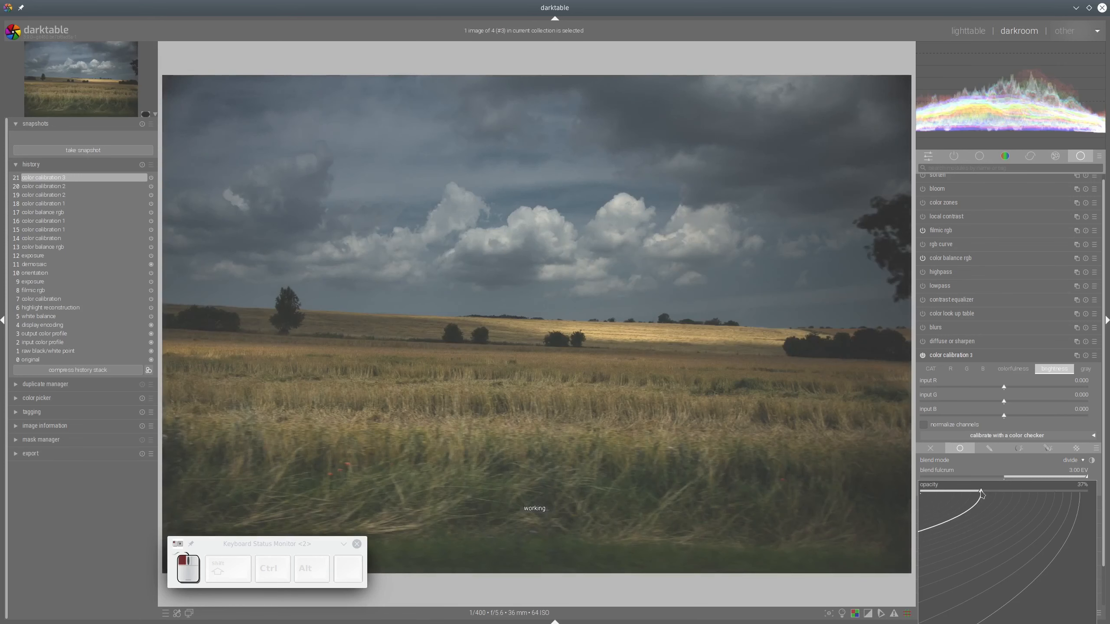
{"action": "left_click", "coordinate": [978, 492]}
{"action": "left_click", "coordinate": [1088, 369]}
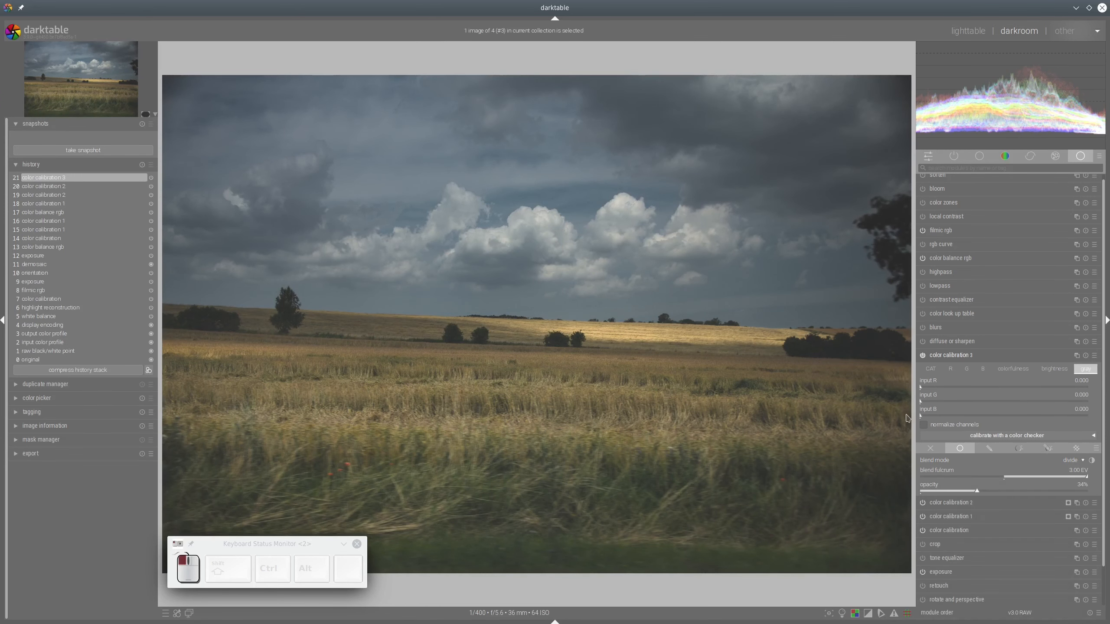
{"action": "left_click_drag", "start_coordinate": [921, 416], "coordinate": [1063, 415]}
{"action": "left_click_drag", "start_coordinate": [963, 493], "coordinate": [952, 491]}
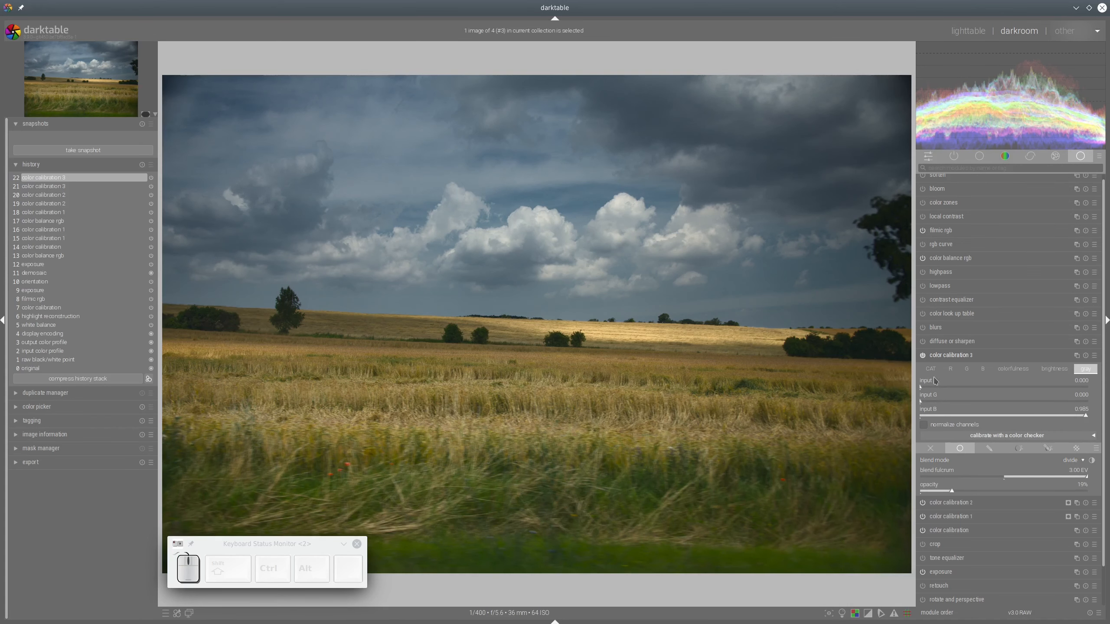
Compare the landscape with the divide-blended color calibration instance switched off and on
{"action": "left_click", "coordinate": [923, 356]}
{"action": "left_click", "coordinate": [923, 356]}
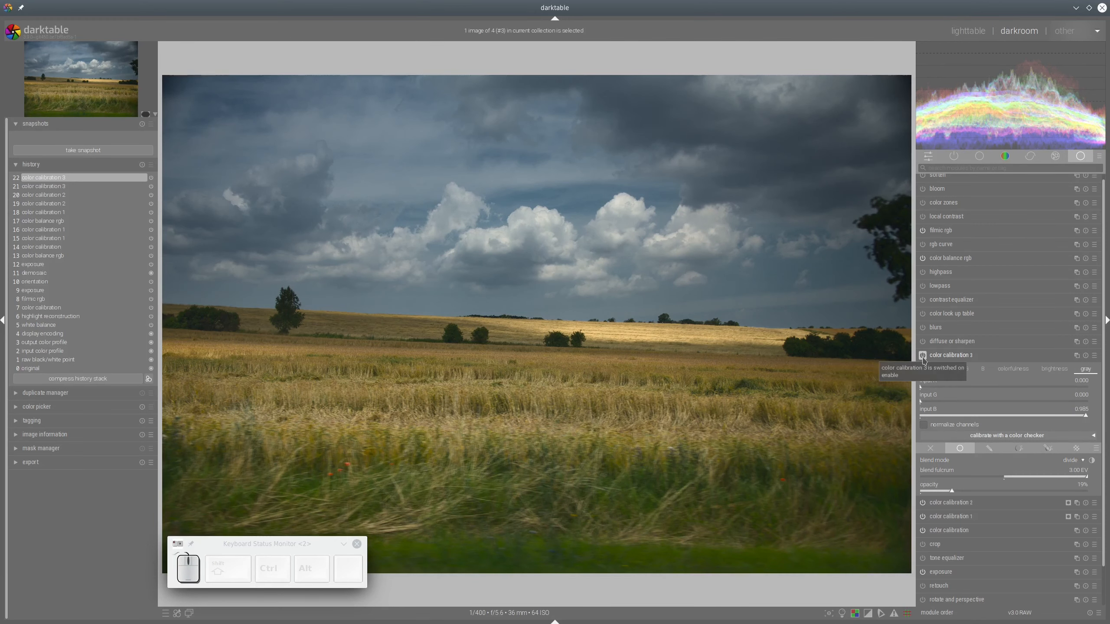
{"action": "left_click", "coordinate": [923, 356]}
{"action": "left_click", "coordinate": [923, 356]}
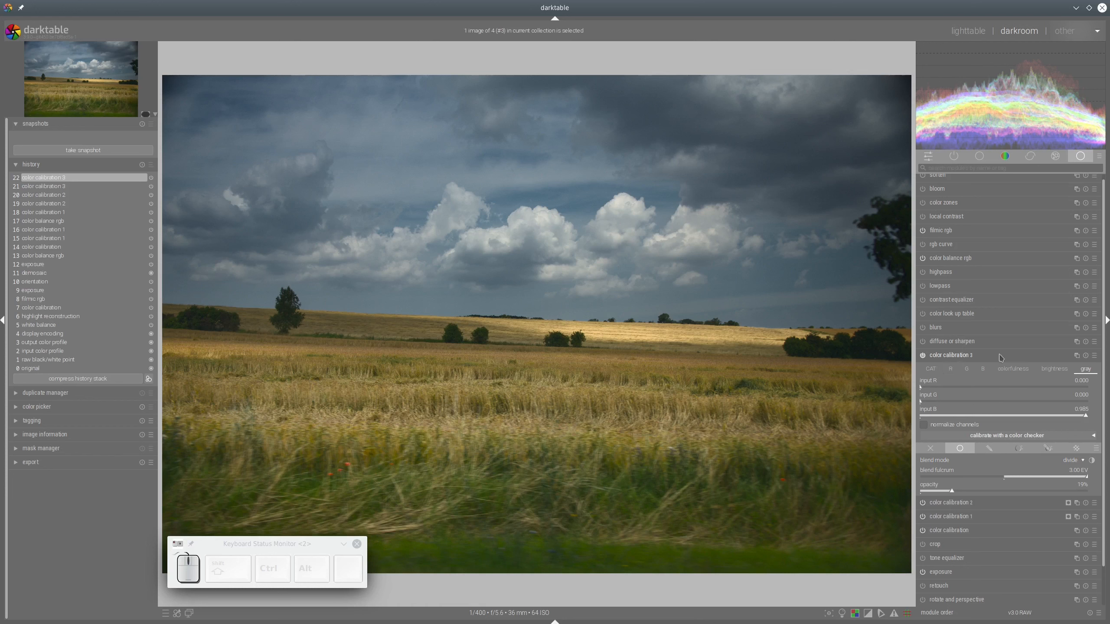
Lower the divide-blended color calibration instance's opacity to about 14%
{"action": "left_click_drag", "start_coordinate": [952, 493], "coordinate": [944, 492]}
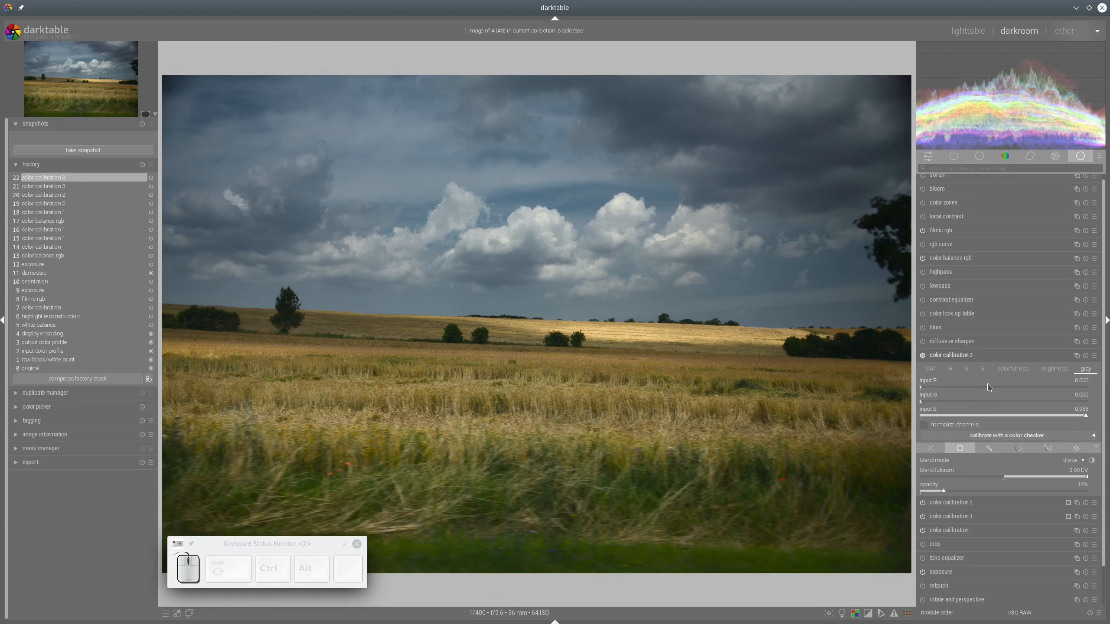
{"action": "left_click", "coordinate": [1054, 369]}
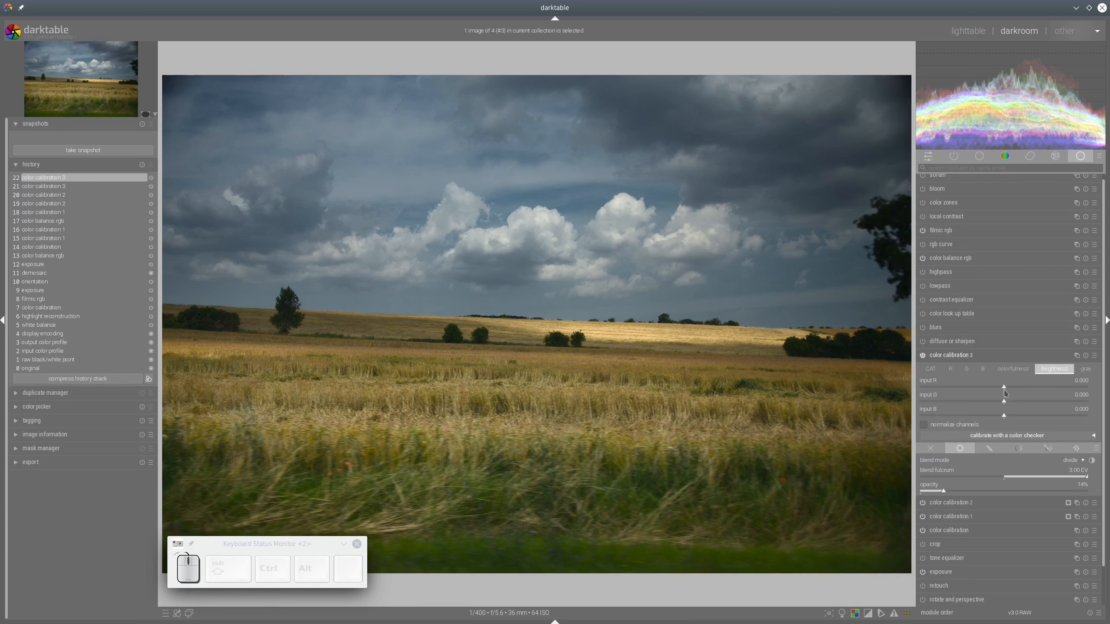
{"action": "left_click_drag", "start_coordinate": [1010, 419], "coordinate": [1005, 389]}
{"action": "left_click", "coordinate": [952, 357]}
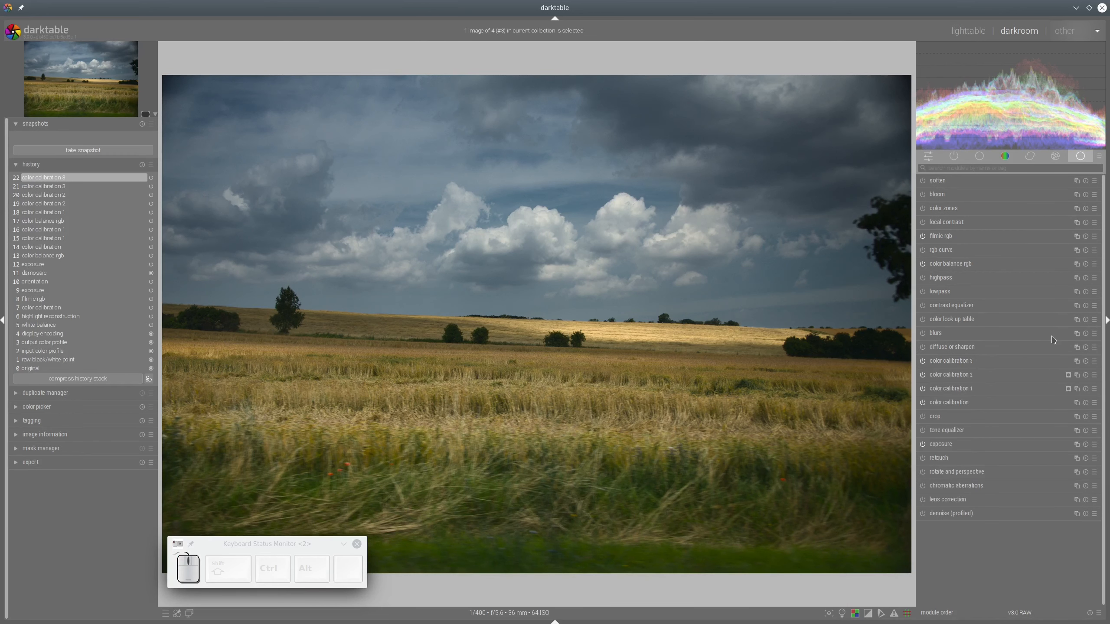
Raise the mid-tones chroma in color balance rgb to about 64%
{"action": "left_click", "coordinate": [957, 268]}
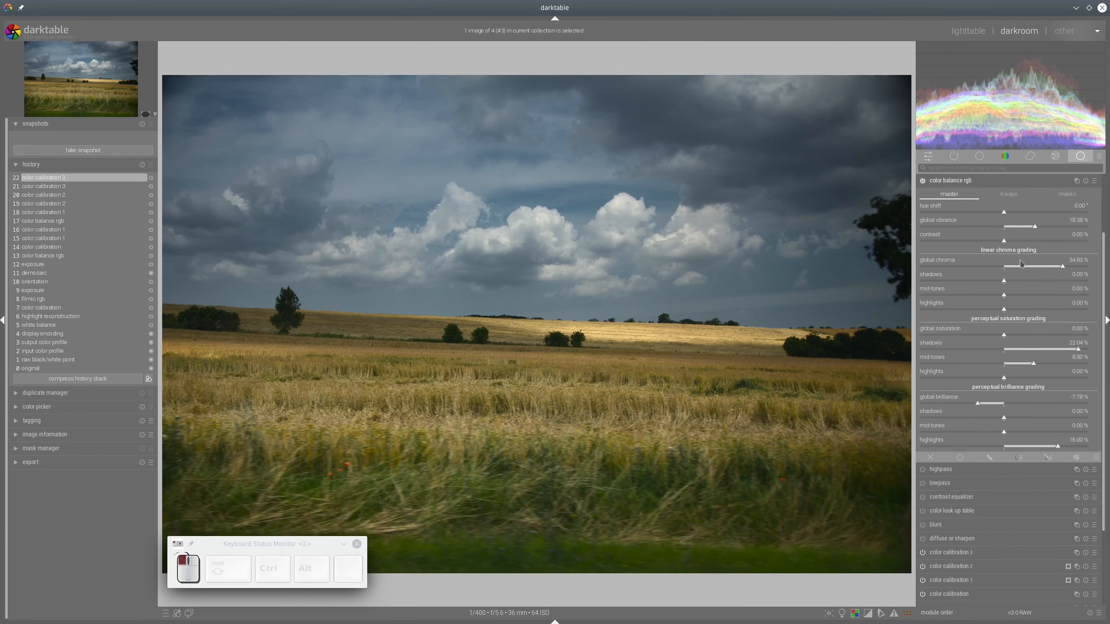
{"action": "left_click", "coordinate": [1033, 300]}
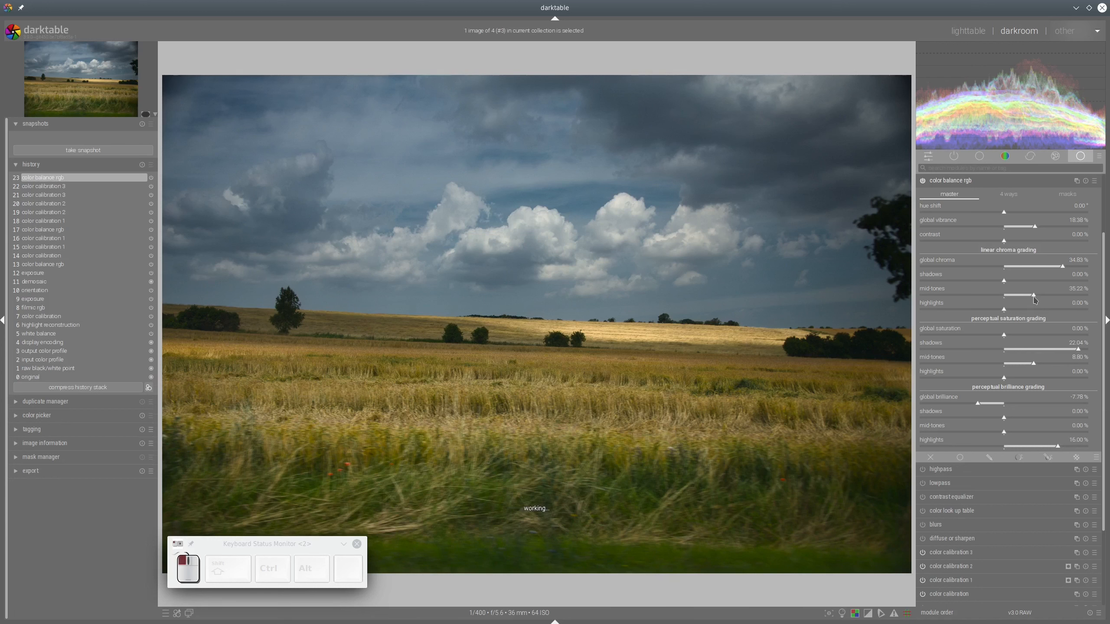
{"action": "left_click_drag", "start_coordinate": [1034, 300], "coordinate": [1057, 297]}
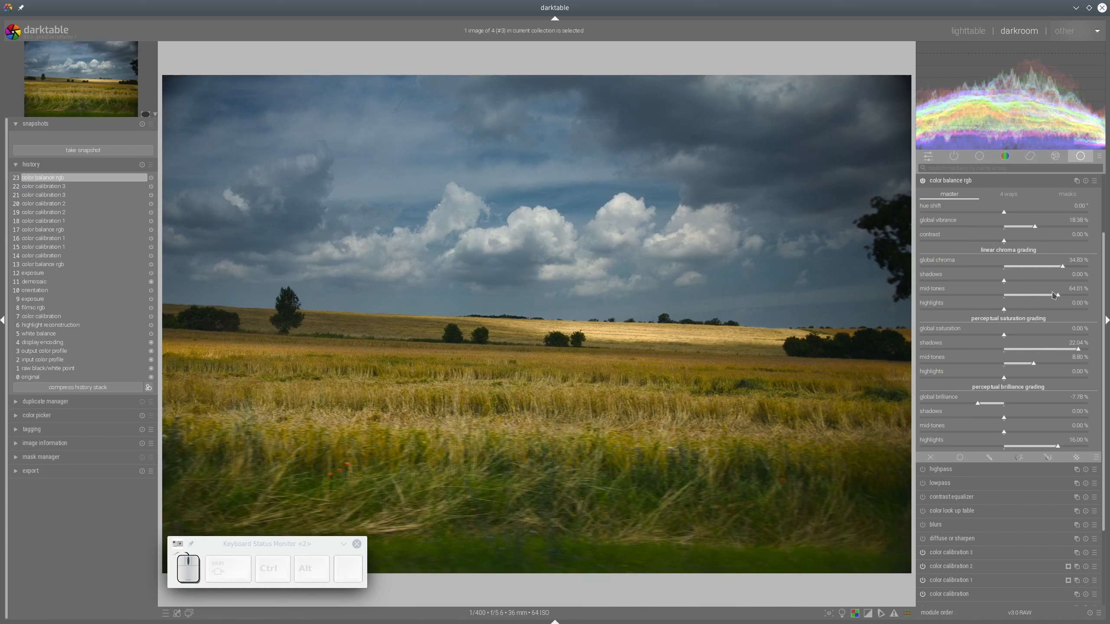
{"action": "left_click", "coordinate": [964, 184]}
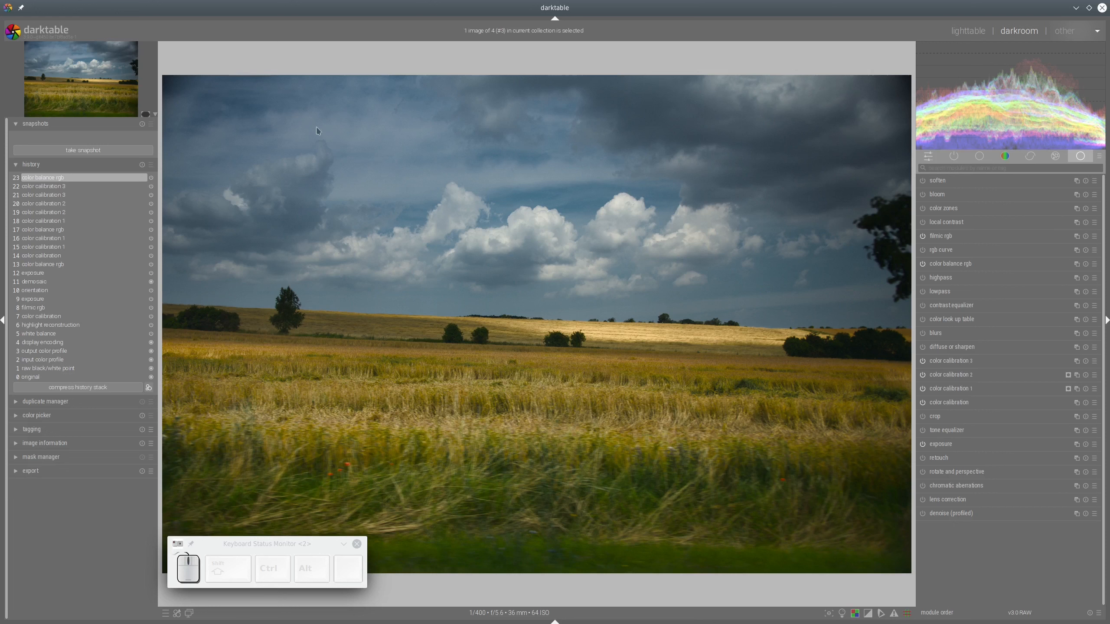
Snapshot the landscape at history entry 12 (exposure), compare it with the newest edit across the image, and clear the snapshot
{"action": "left_click", "coordinate": [38, 273]}
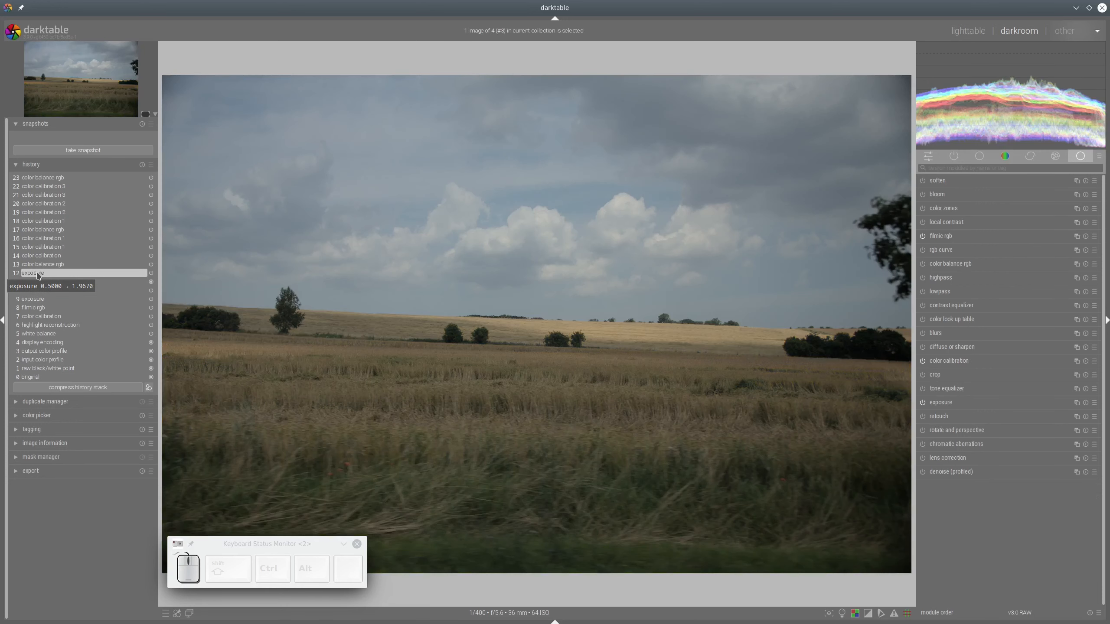
{"action": "left_click", "coordinate": [60, 151]}
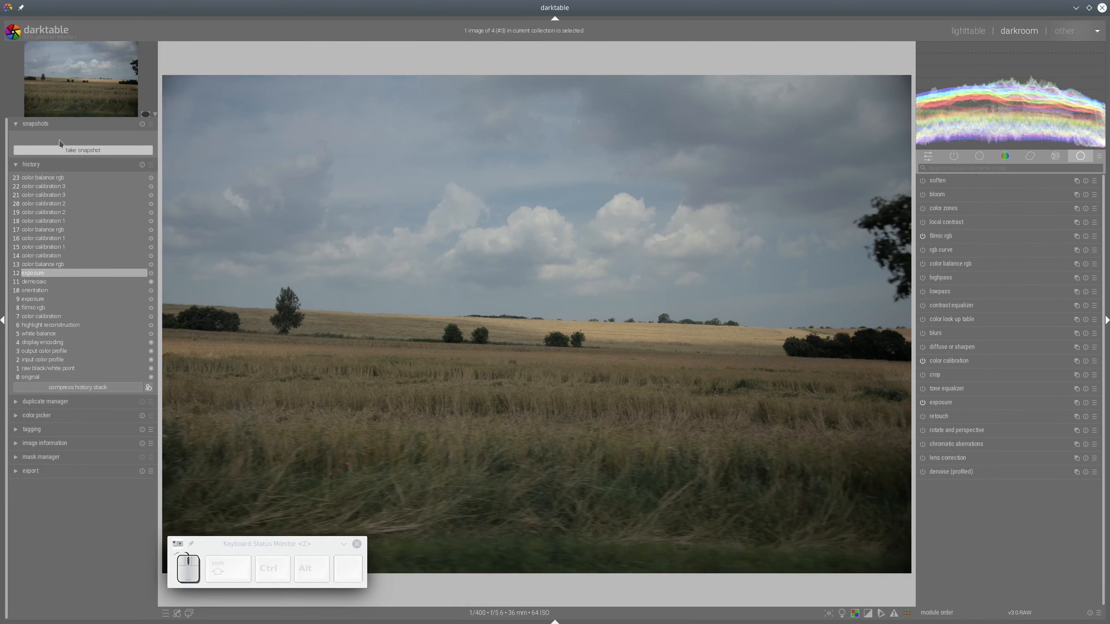
{"action": "left_click", "coordinate": [53, 178]}
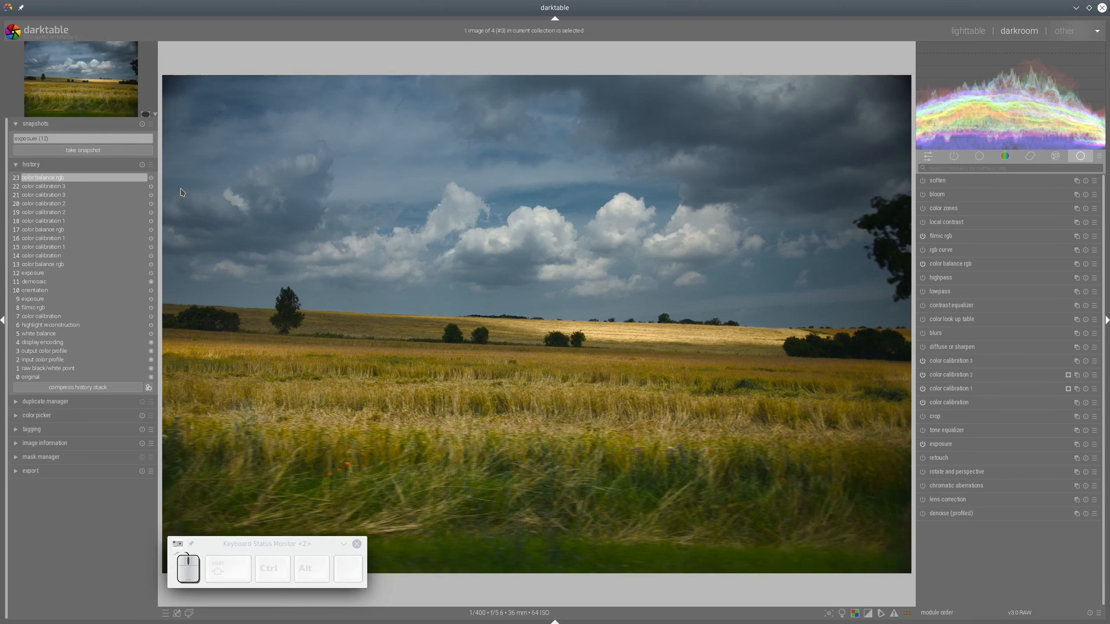
{"action": "left_click", "coordinate": [83, 138]}
{"action": "left_click_drag", "start_coordinate": [570, 263], "coordinate": [144, 127]}
{"action": "left_click", "coordinate": [143, 125]}
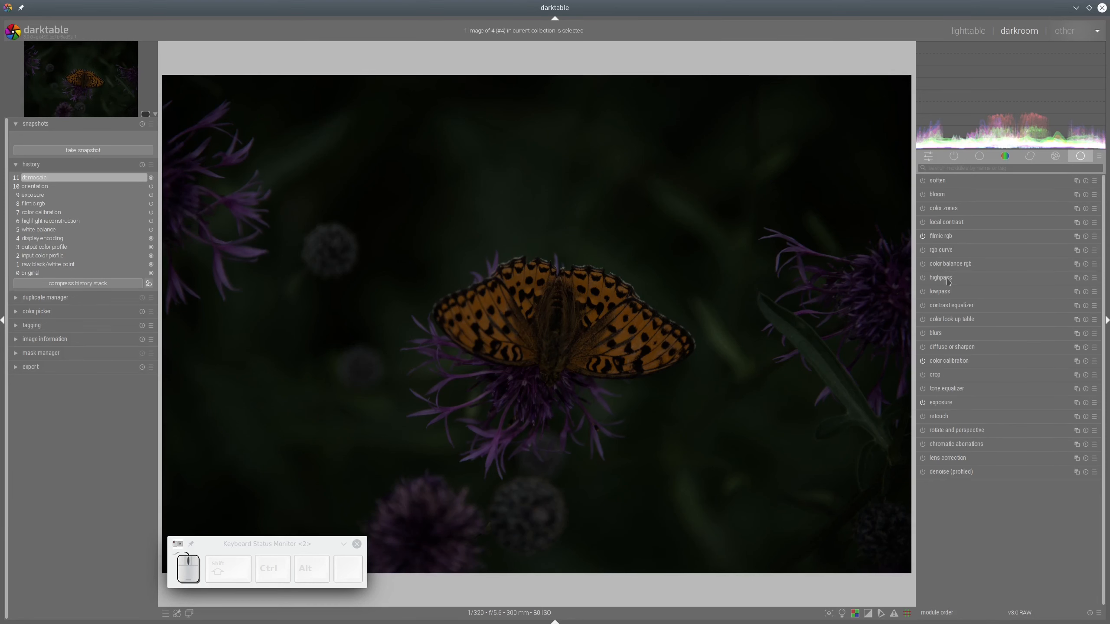
Brighten the butterfly photo by raising its exposure to about 2.74 EV
{"action": "left_click", "coordinate": [942, 404]}
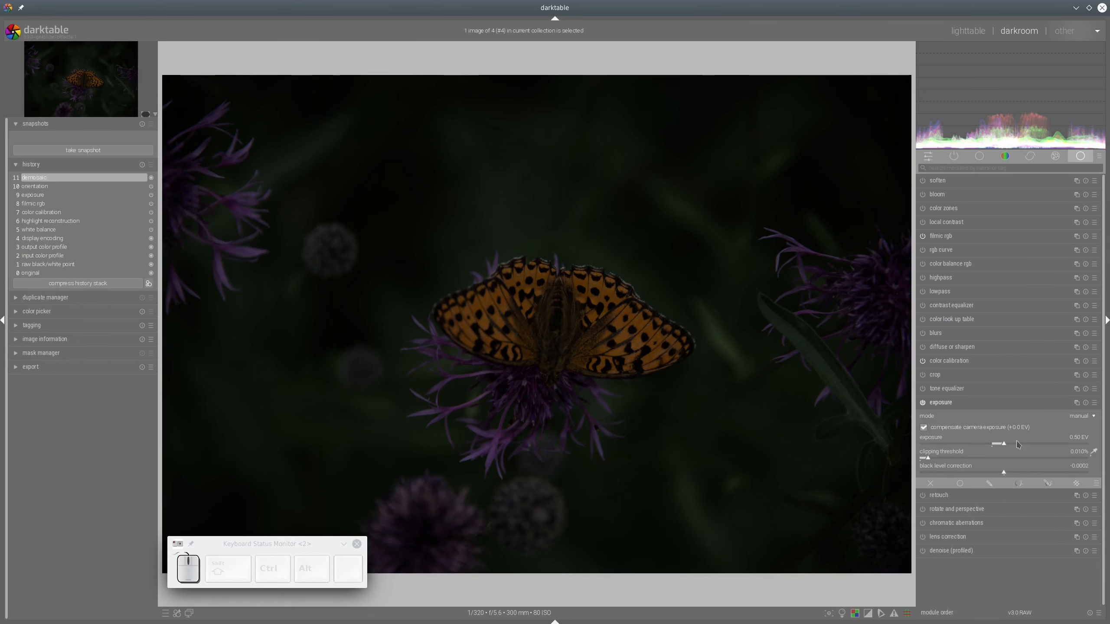
{"action": "left_click", "coordinate": [1035, 444]}
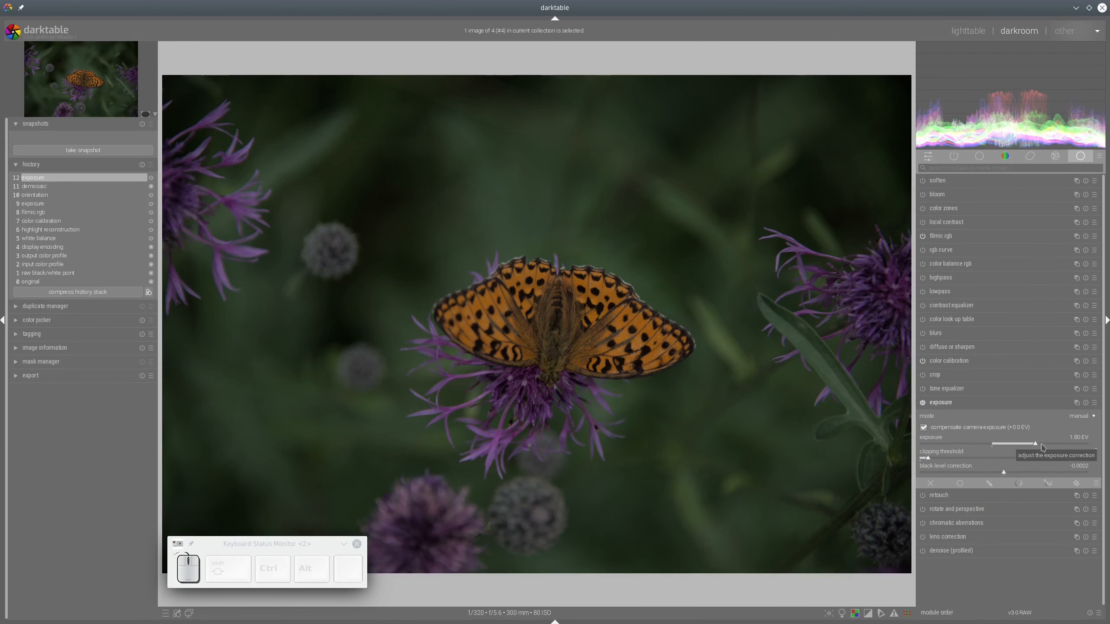
{"action": "left_click_drag", "start_coordinate": [1053, 446], "coordinate": [1059, 447]}
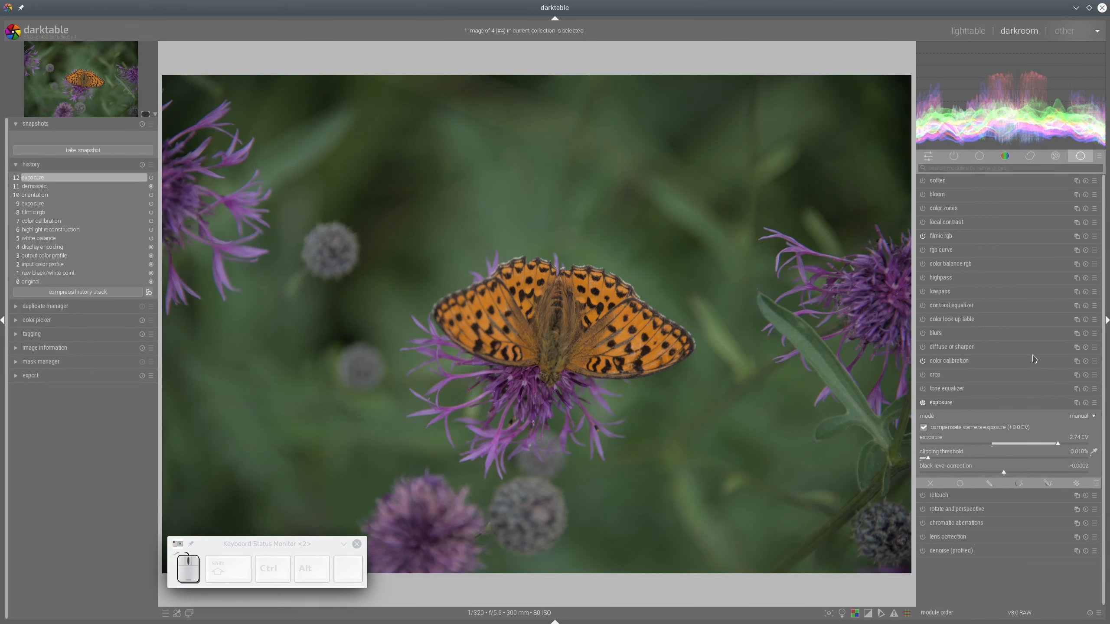
Add a new color calibration instance with uniform blending and set its gray input R to 1.000
{"action": "left_click", "coordinate": [1077, 361]}
{"action": "left_click", "coordinate": [1036, 367]}
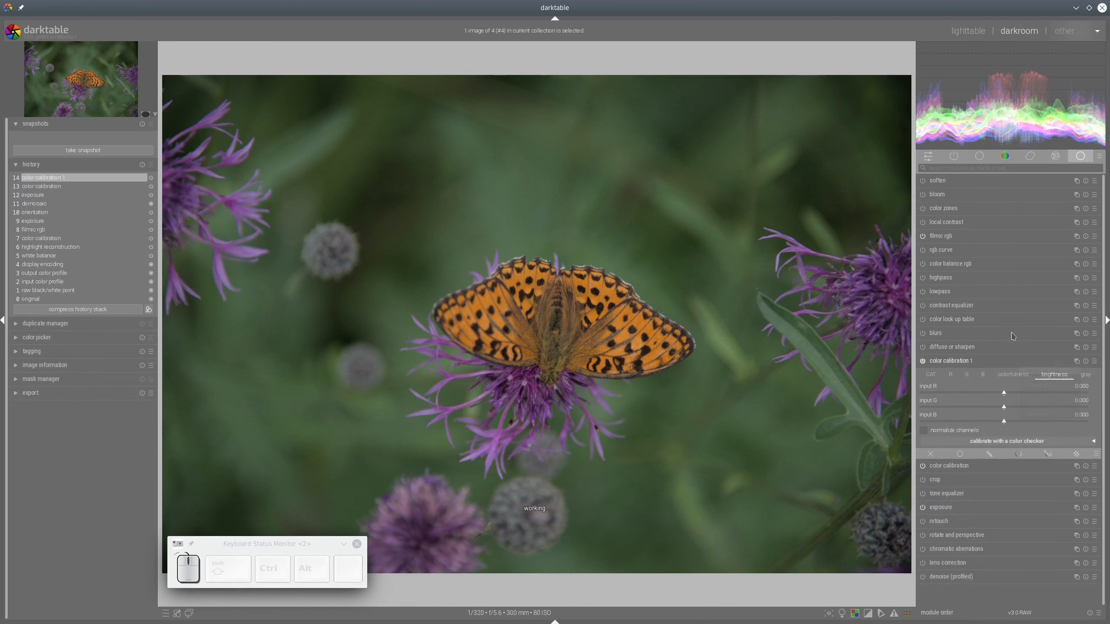
{"action": "left_click", "coordinate": [960, 454]}
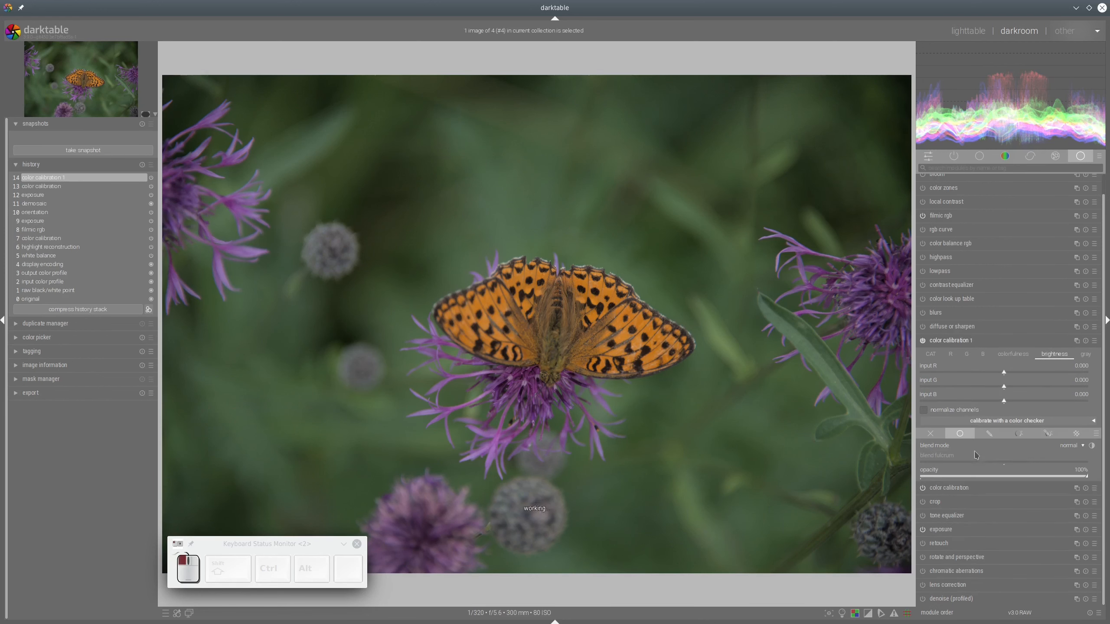
{"action": "left_click", "coordinate": [1087, 355]}
{"action": "left_click", "coordinate": [1089, 373]}
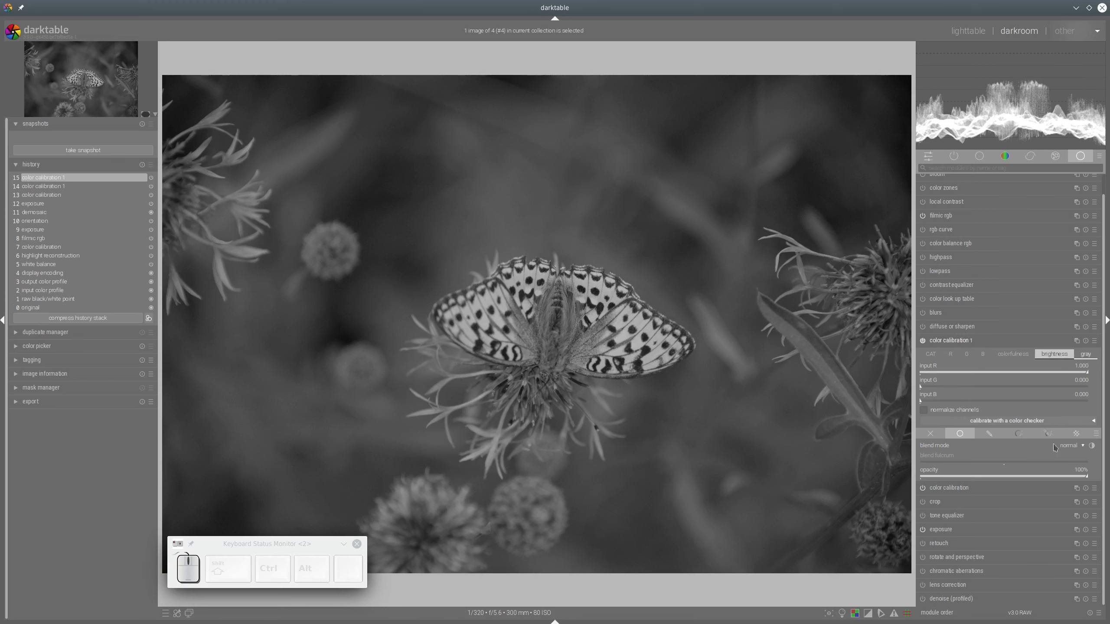
Blend the new color calibration instance in multiply mode with a fulcrum of about 1.8 EV and about 45% opacity
{"action": "left_click", "coordinate": [1056, 446]}
{"action": "left_click", "coordinate": [1070, 455]}
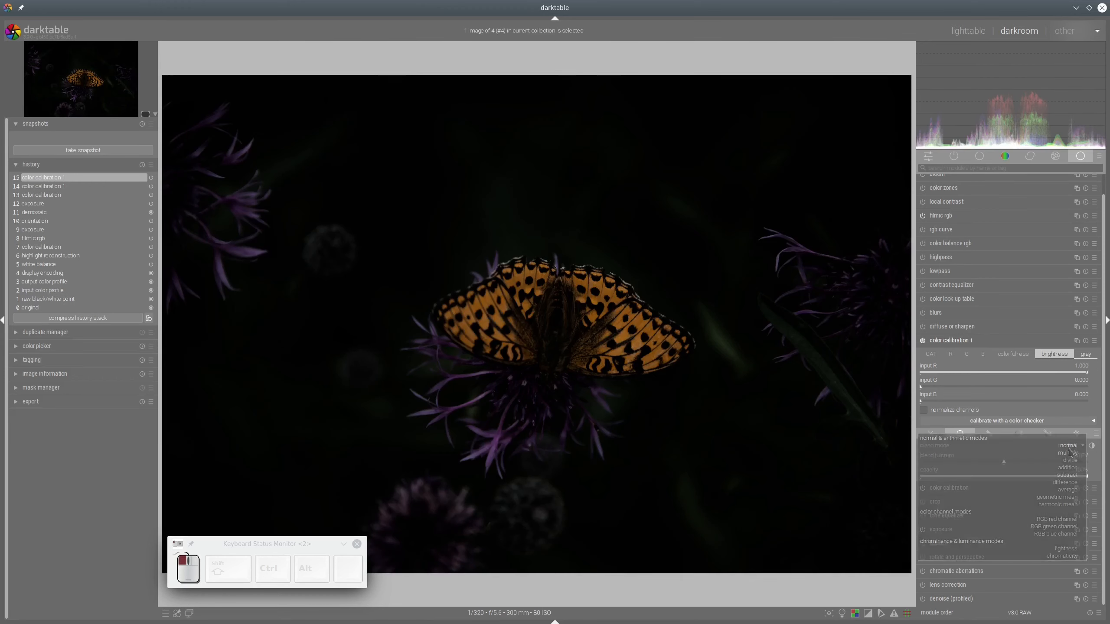
{"action": "left_click", "coordinate": [1054, 462]}
{"action": "left_click", "coordinate": [979, 477]}
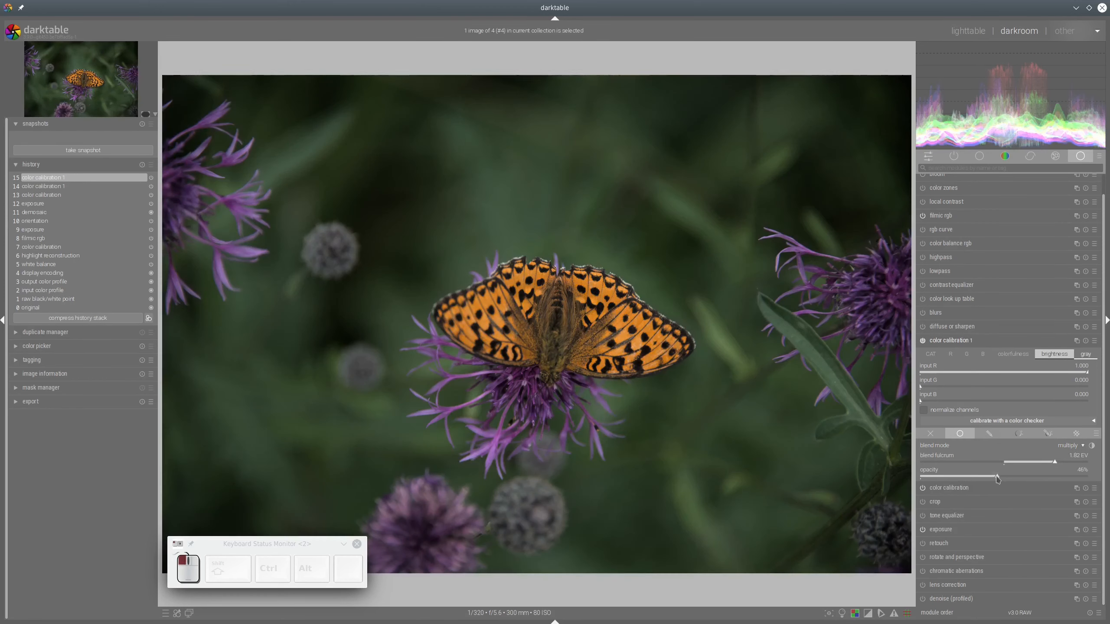
{"action": "left_click_drag", "start_coordinate": [981, 480], "coordinate": [997, 480]}
In color balance rgb, raise global vibrance to about 24%, shadows saturation to about 25% and mid-tones saturation to about 8%
{"action": "left_click", "coordinate": [955, 244]}
{"action": "left_click", "coordinate": [1044, 226]}
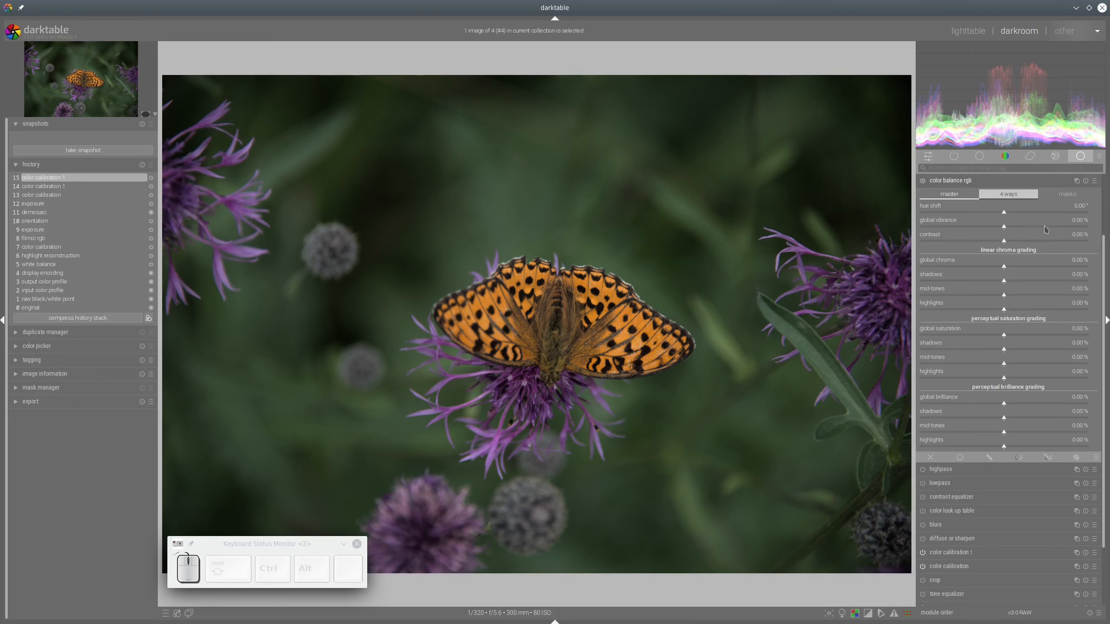
{"action": "left_click", "coordinate": [1056, 349]}
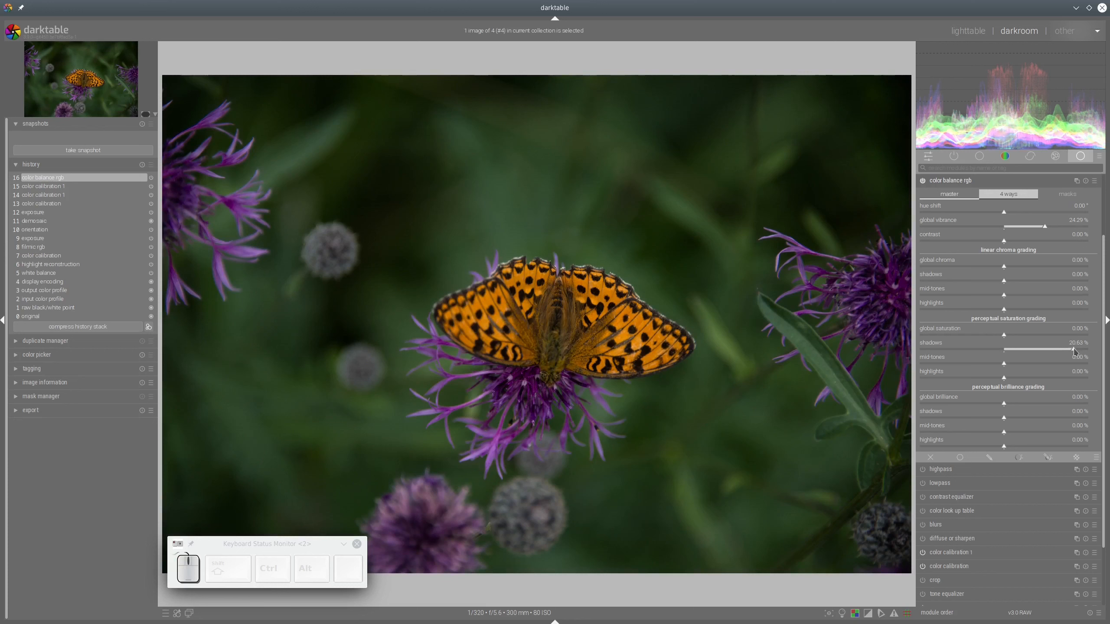
{"action": "left_click", "coordinate": [1032, 365]}
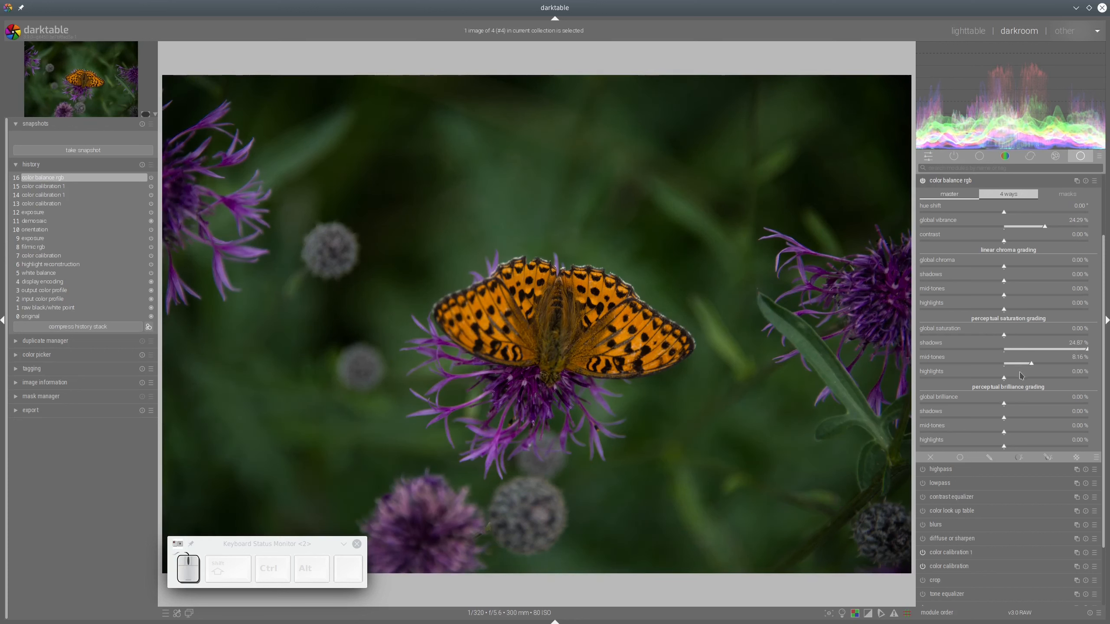
Raise the highlights brilliance to about 18% and slightly lower the global brilliance in color balance rgb
{"action": "left_click_drag", "start_coordinate": [1032, 451], "coordinate": [1065, 447]}
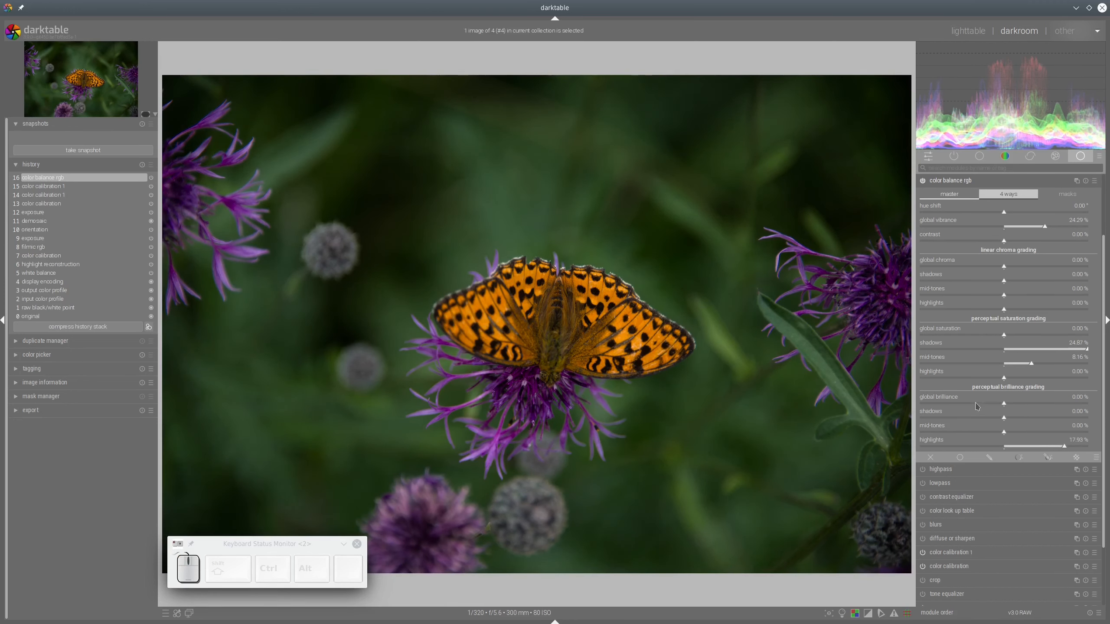
{"action": "left_click", "coordinate": [986, 409]}
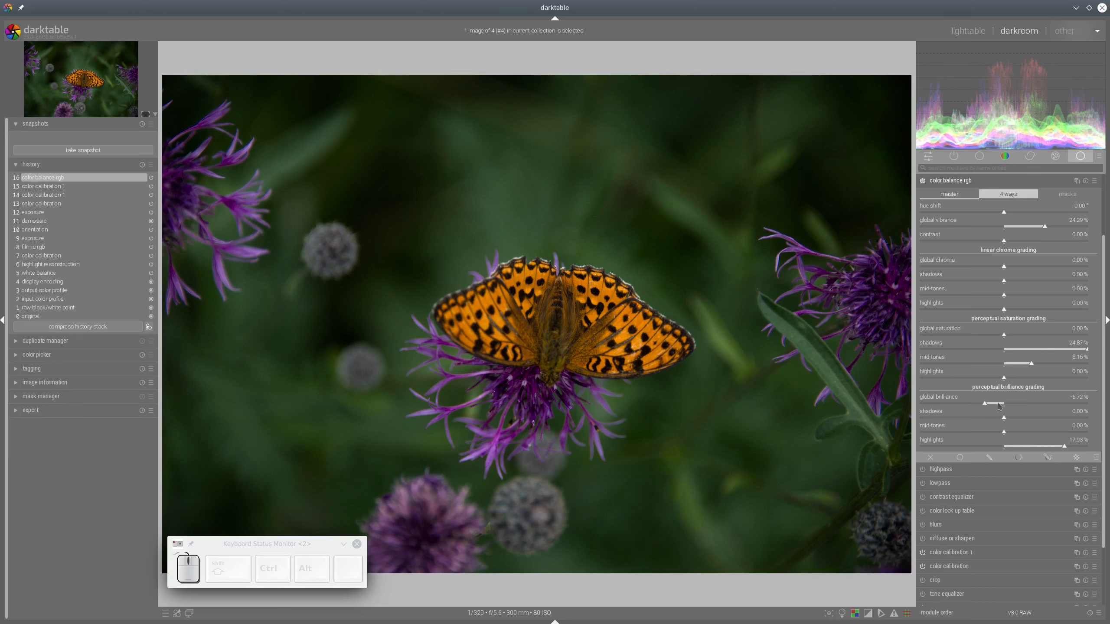
{"action": "left_click", "coordinate": [989, 181]}
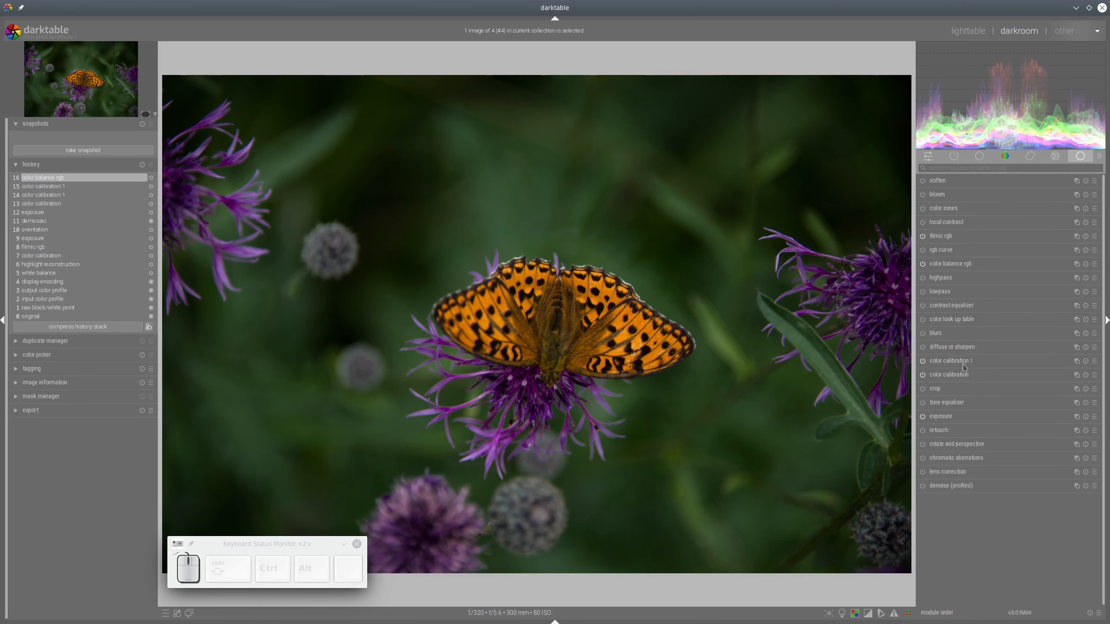
In the multiply-blended color calibration instance, set brightness inputs to about R 0.388, G -0.285, B -0.491 and opacity to about 51%
{"action": "left_click", "coordinate": [1036, 343]}
{"action": "left_click", "coordinate": [1050, 356]}
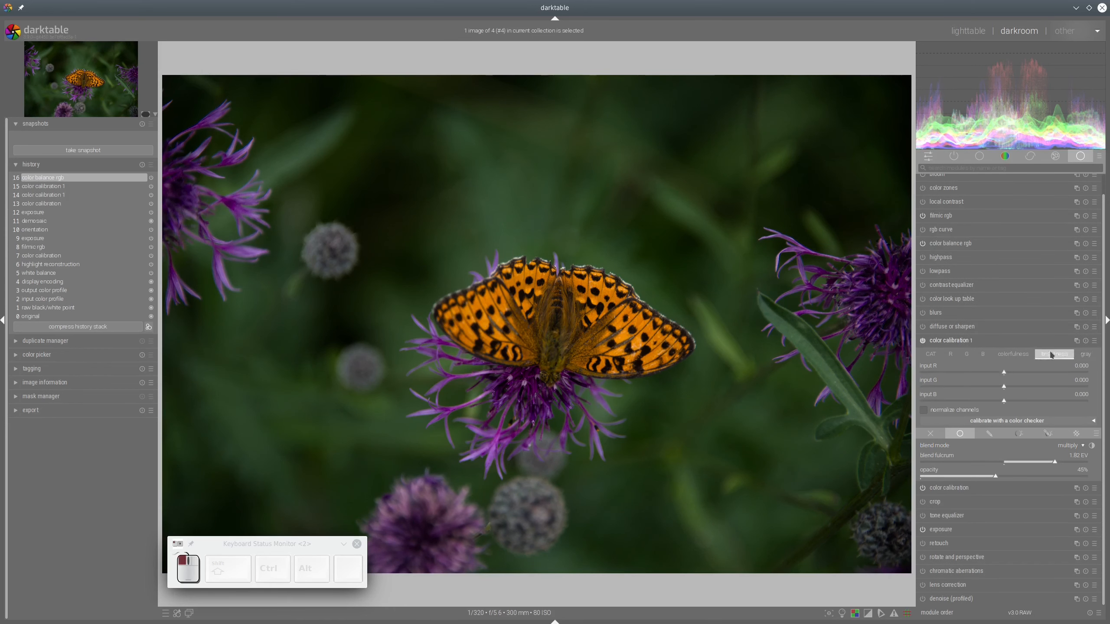
{"action": "left_click_drag", "start_coordinate": [1003, 373], "coordinate": [979, 387]}
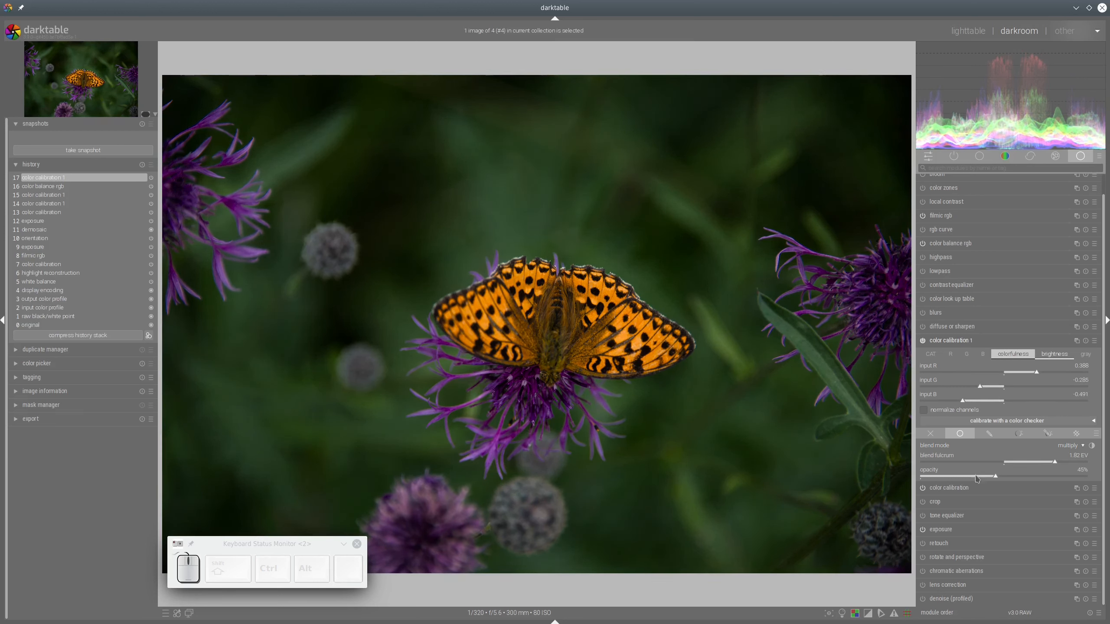
{"action": "left_click", "coordinate": [1021, 478]}
{"action": "left_click", "coordinate": [1009, 480]}
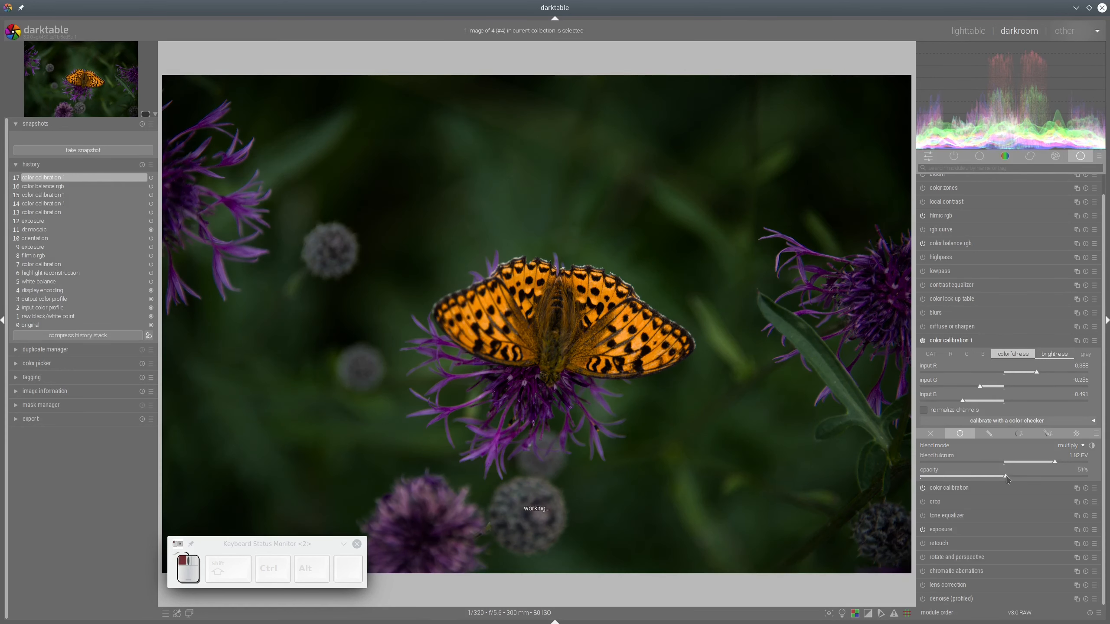
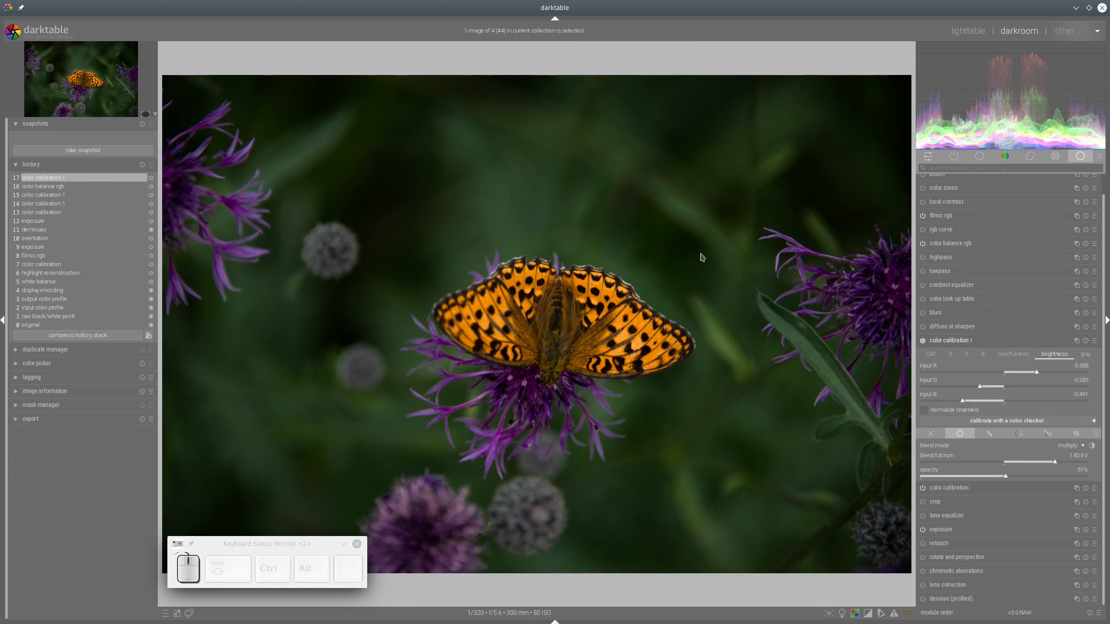
Snapshot the butterfly photo at history entry 12 (exposure), compare it with the newest edit, and clear the snapshot
{"action": "left_click", "coordinate": [50, 223]}
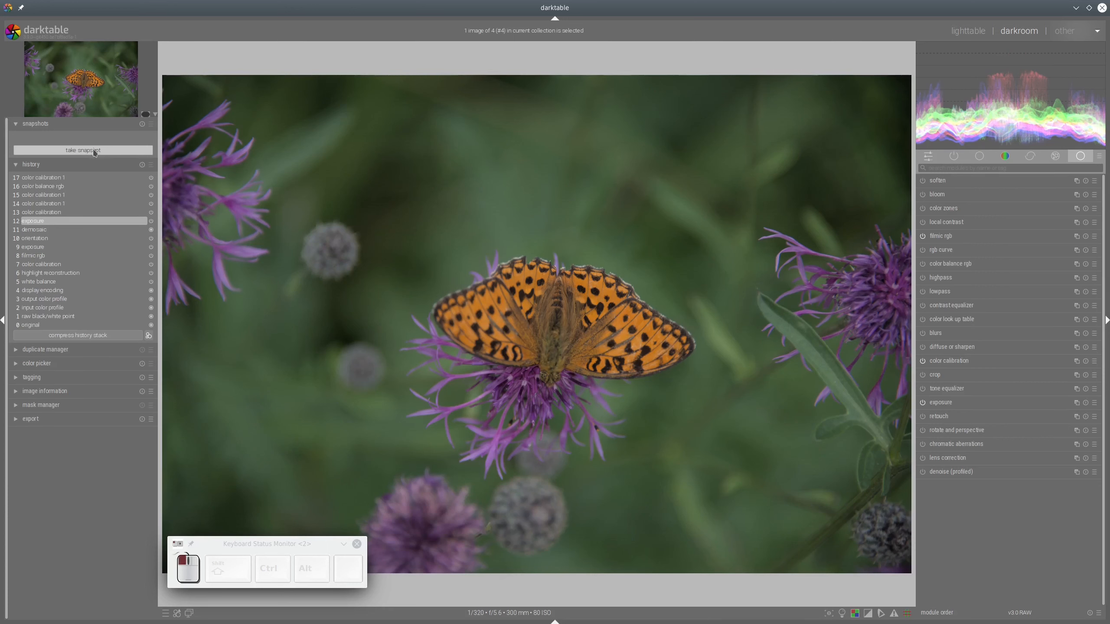
{"action": "left_click", "coordinate": [94, 150]}
{"action": "left_click", "coordinate": [62, 178]}
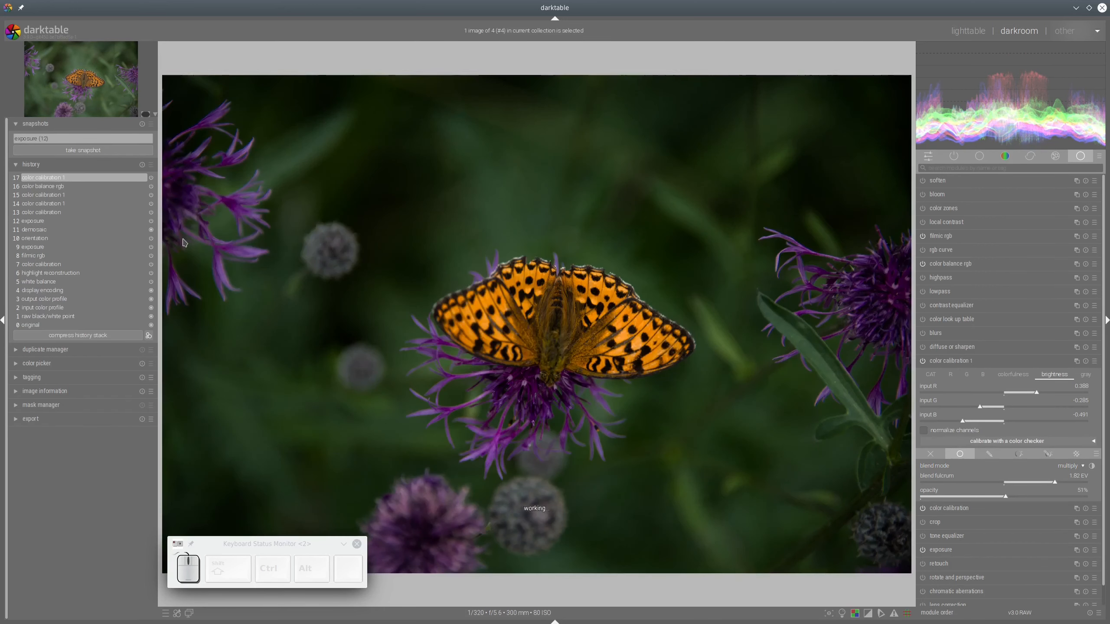
{"action": "left_click", "coordinate": [83, 139]}
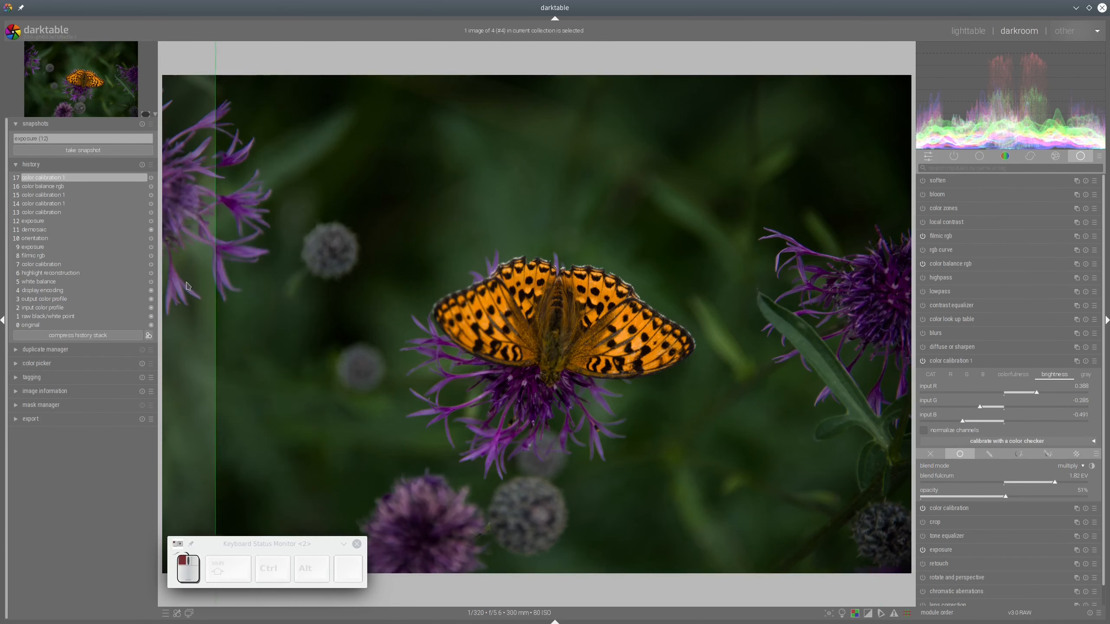
{"action": "left_click_drag", "start_coordinate": [187, 287], "coordinate": [172, 302]}
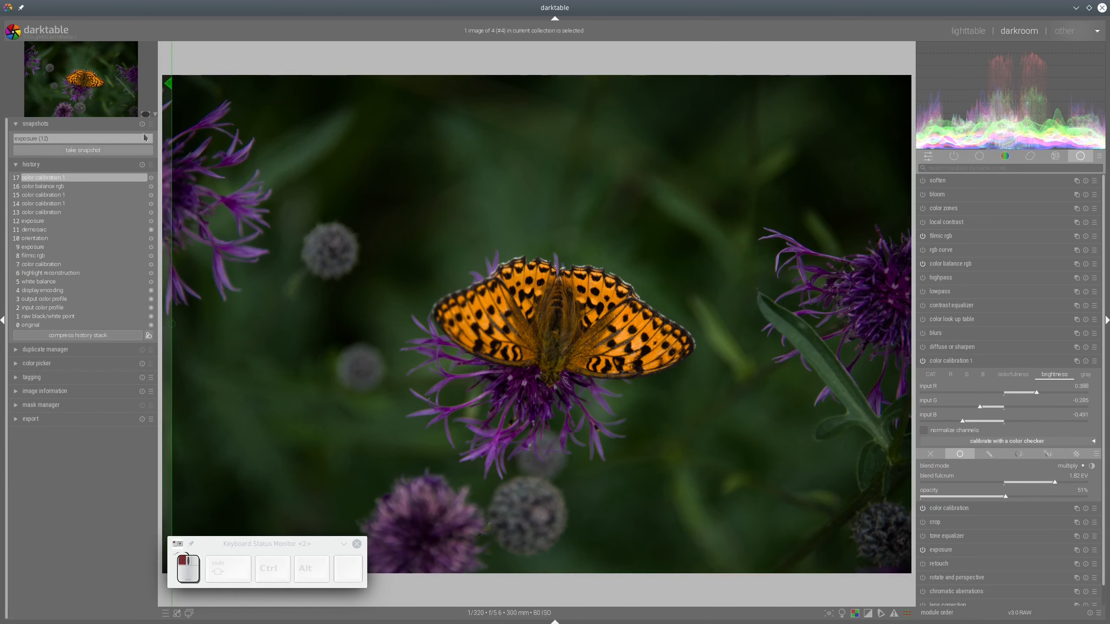
{"action": "left_click", "coordinate": [126, 139]}
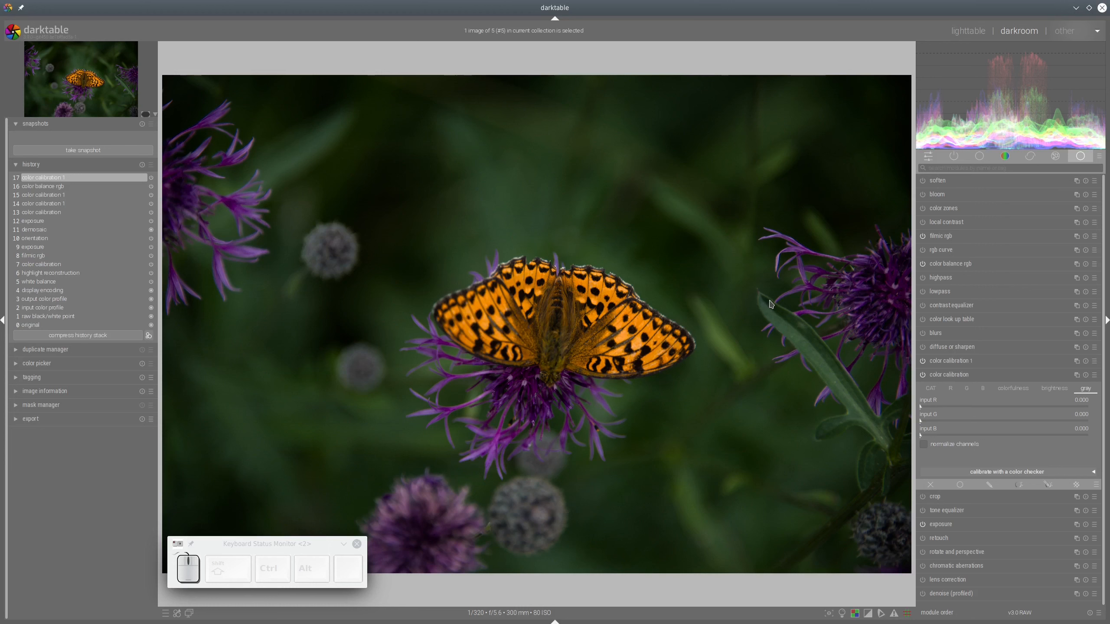
Add another color calibration instance, blended uniformly in divide mode with a 3.00 EV fulcrum and about 19% opacity
{"action": "left_click", "coordinate": [1075, 361]}
{"action": "left_click", "coordinate": [1047, 371]}
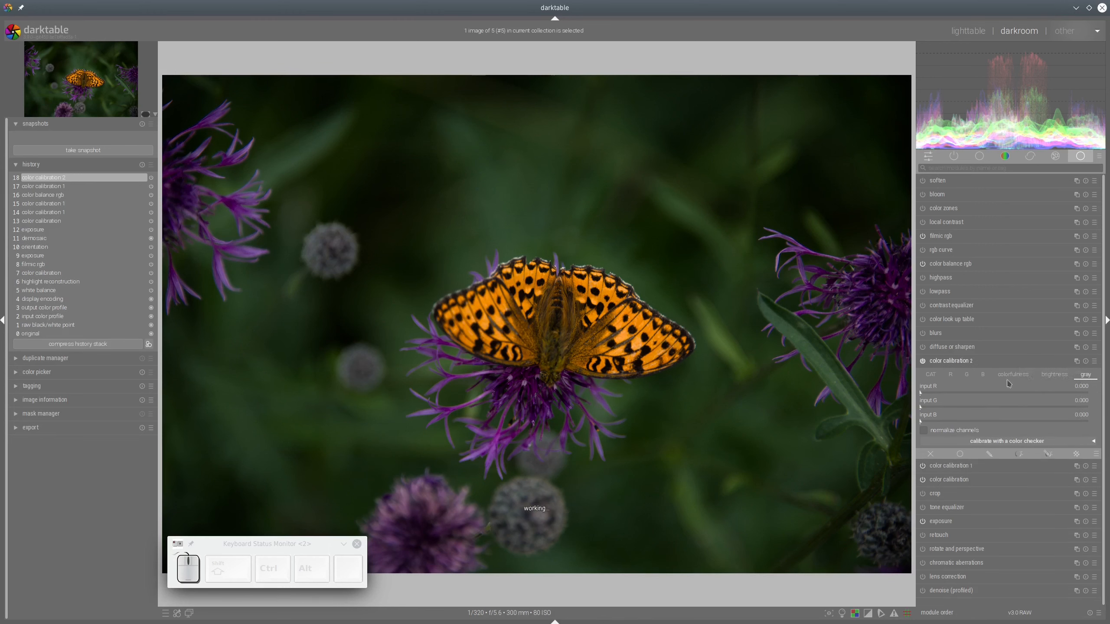
{"action": "left_click", "coordinate": [965, 457]}
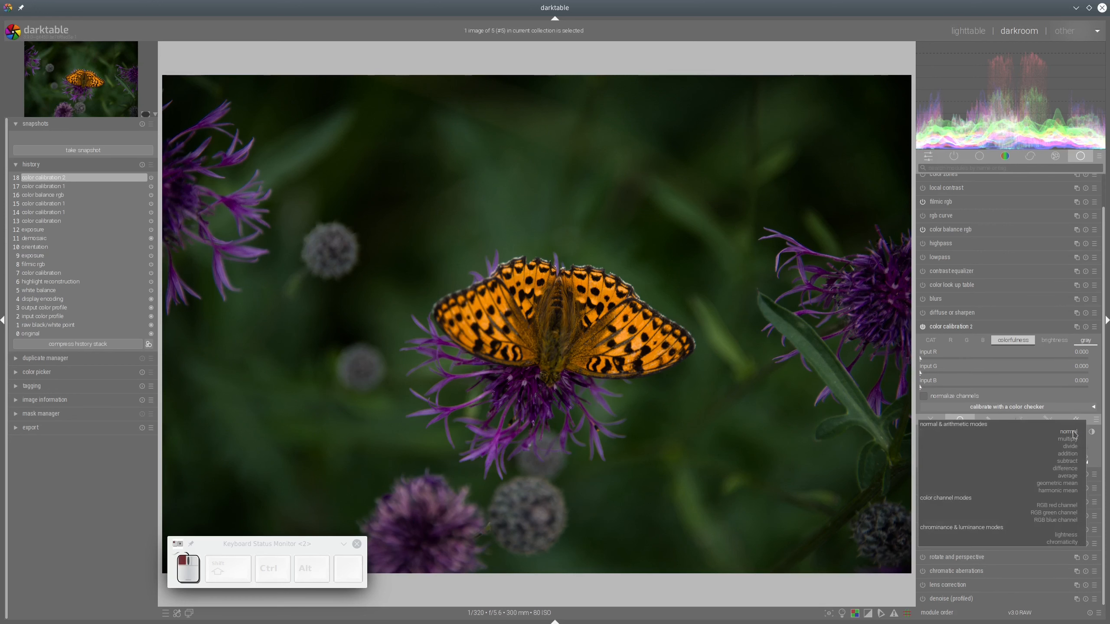
{"action": "left_click", "coordinate": [1075, 434]}
{"action": "left_click", "coordinate": [1070, 446]}
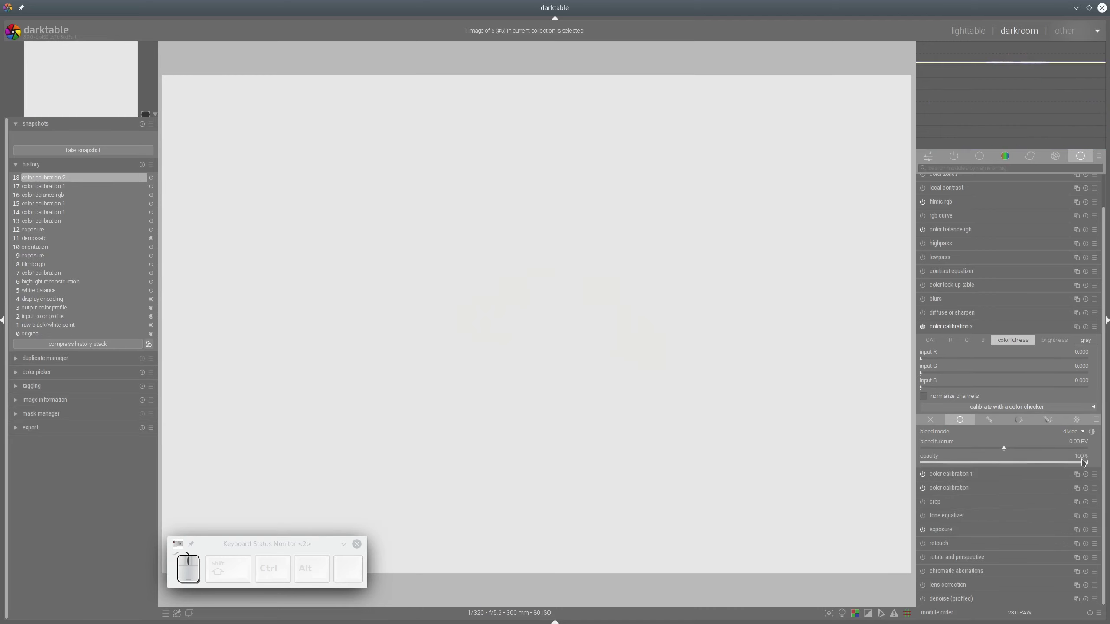
{"action": "mouse_move", "coordinate": [1088, 464]}
{"action": "left_mouse_down"}
{"action": "mouse_move", "coordinate": [936, 464]}
{"action": "mouse_move", "coordinate": [1107, 455]}
{"action": "mouse_move", "coordinate": [1090, 454]}
{"action": "left_mouse_up"}
Set gray input B to 1.000 in the divide-blended color calibration instance and toggle the instance to check its effect
{"action": "left_click", "coordinate": [1088, 343]}
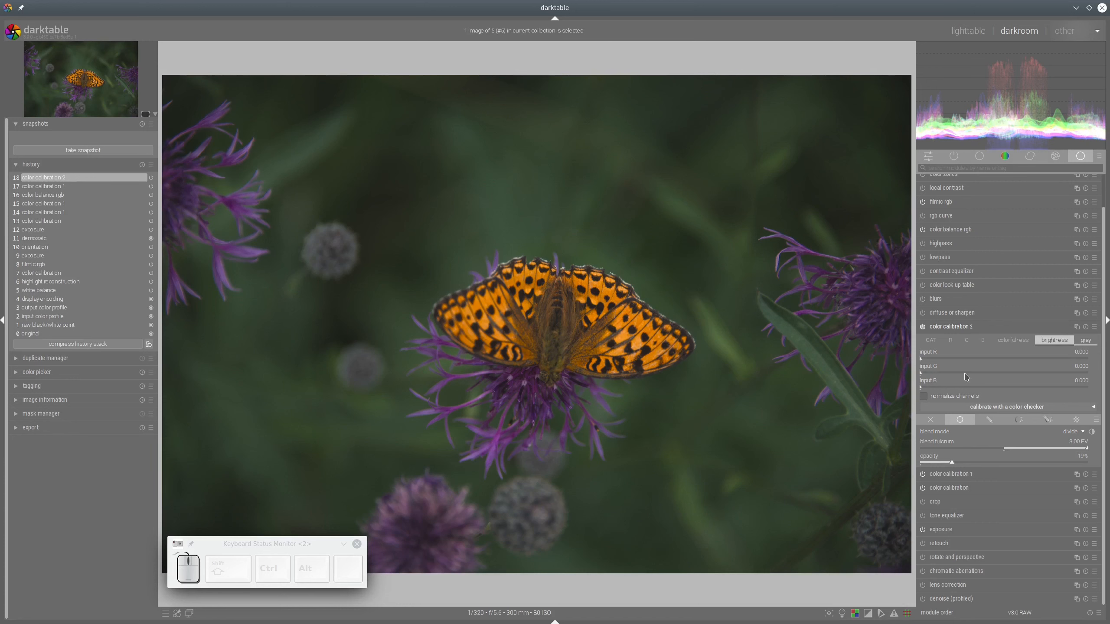
{"action": "left_click_drag", "start_coordinate": [922, 388], "coordinate": [1067, 391]}
{"action": "left_click", "coordinate": [923, 327]}
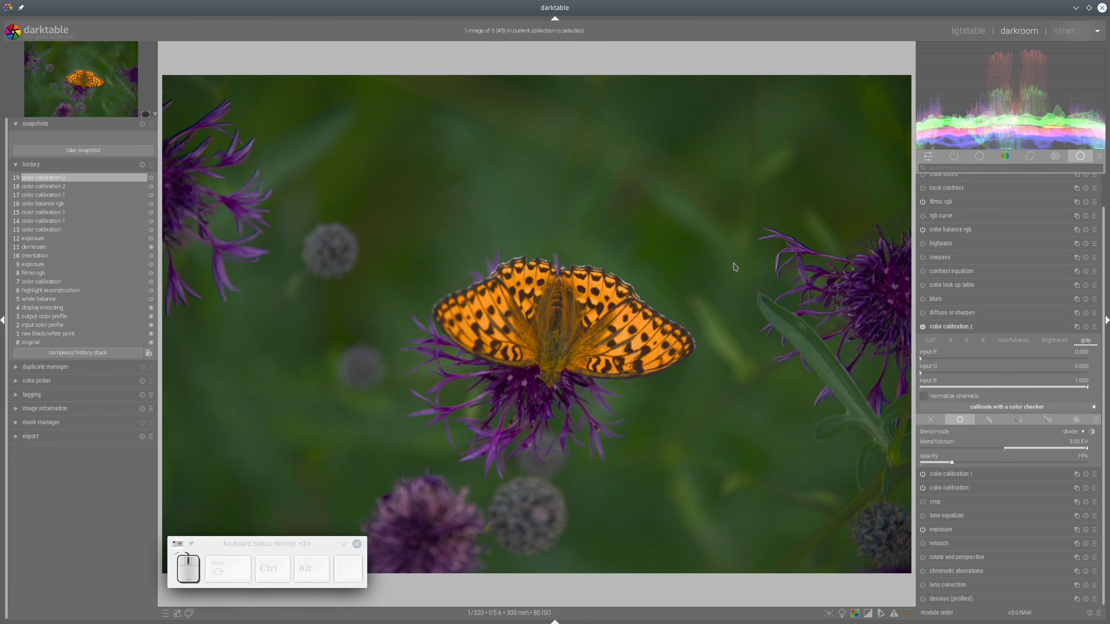
Switch to the portrait in GIMP, duplicate its layer, and add a new transparent layer above the copy
{"action": "key", "text": "alt+Tab"}
{"action": "key", "text": "alt+Tab"}
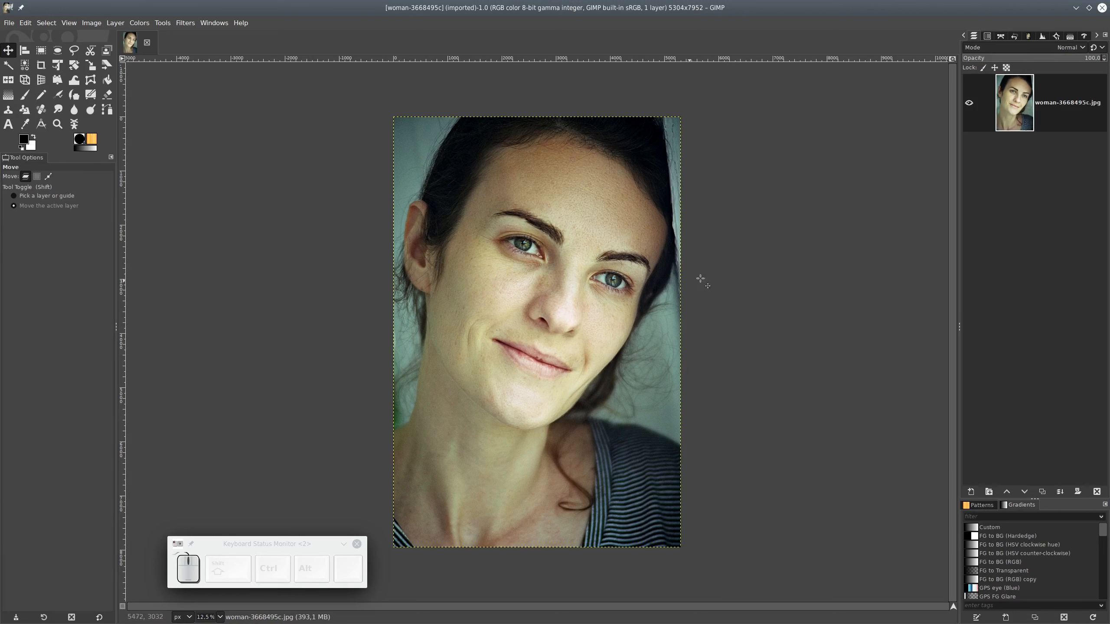
{"action": "left_click", "coordinate": [1042, 491]}
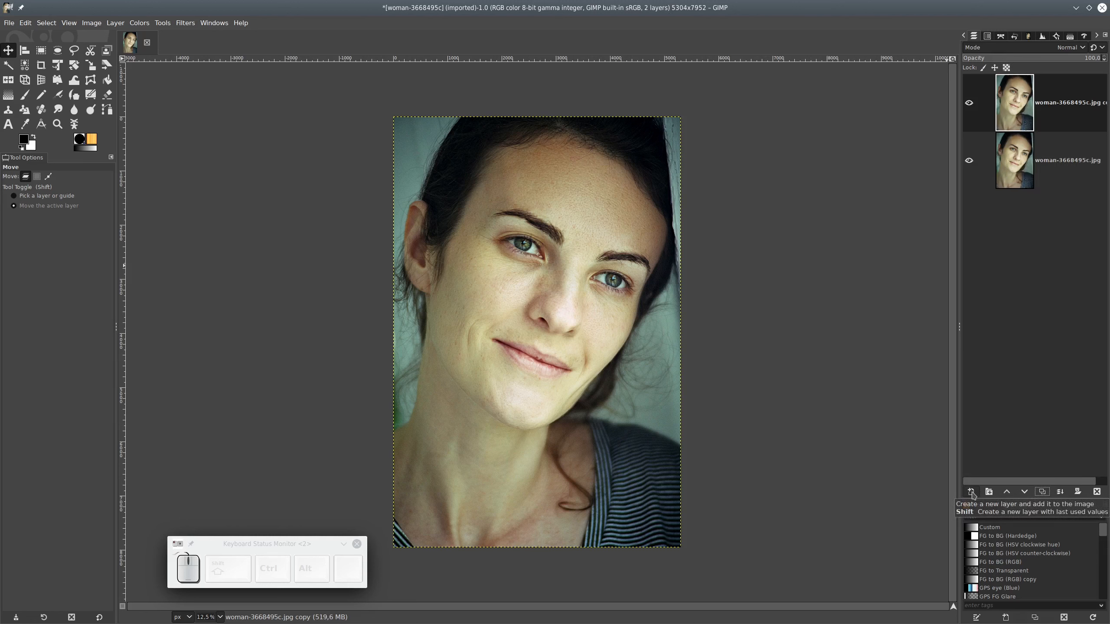
{"action": "left_click", "coordinate": [971, 492]}
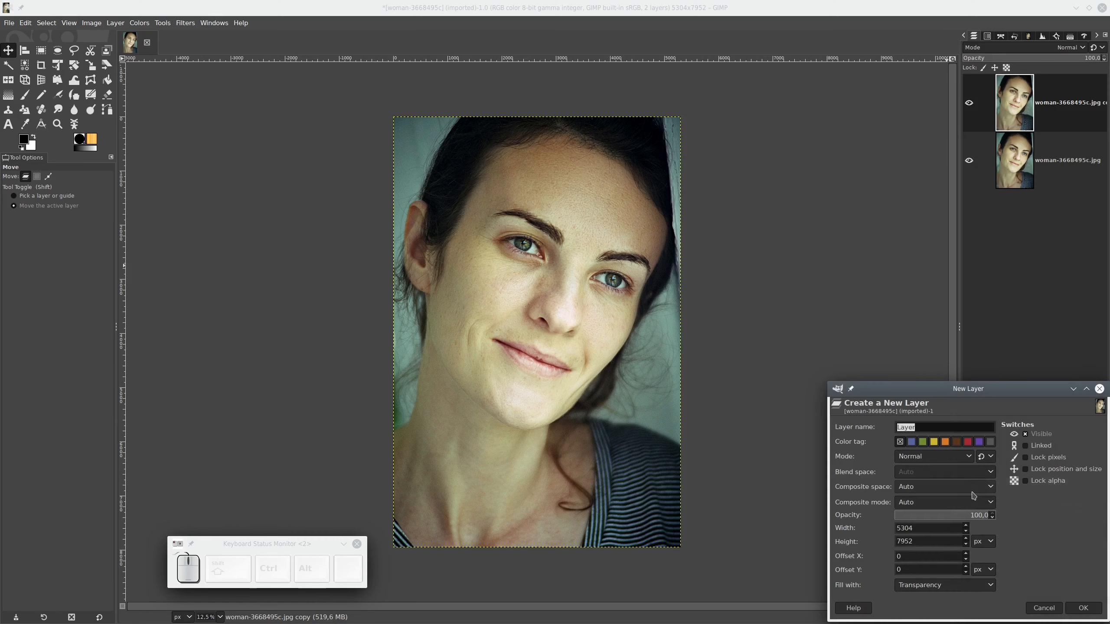
{"action": "left_click", "coordinate": [1084, 608]}
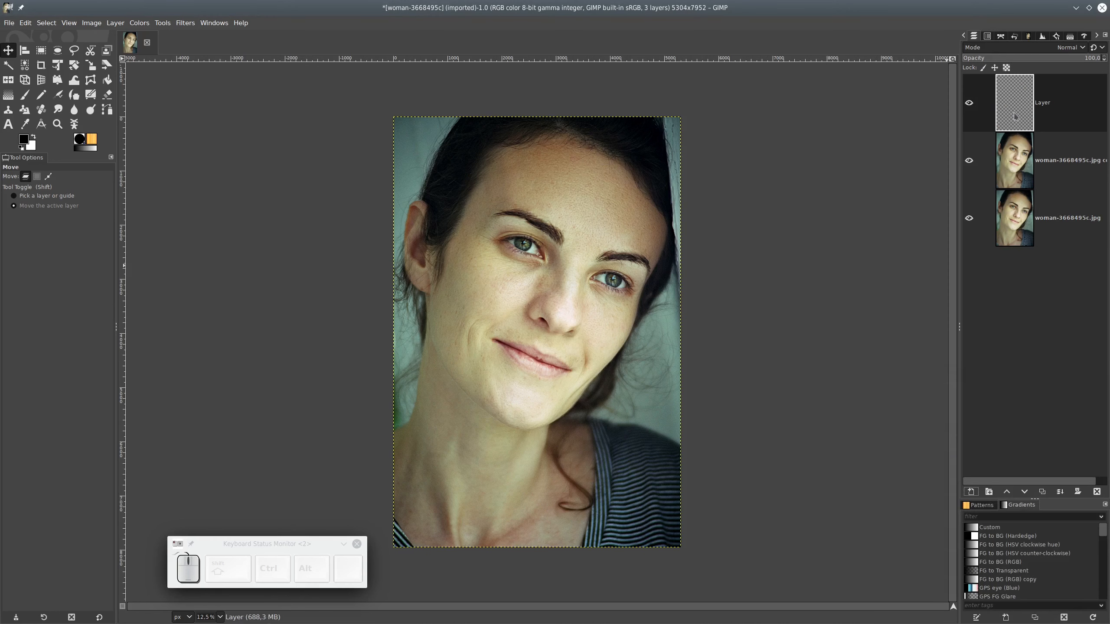
Create a layer group and move the transparent layer and the portrait copy into it, with the transparent layer on top
{"action": "right_click", "coordinate": [1015, 110]}
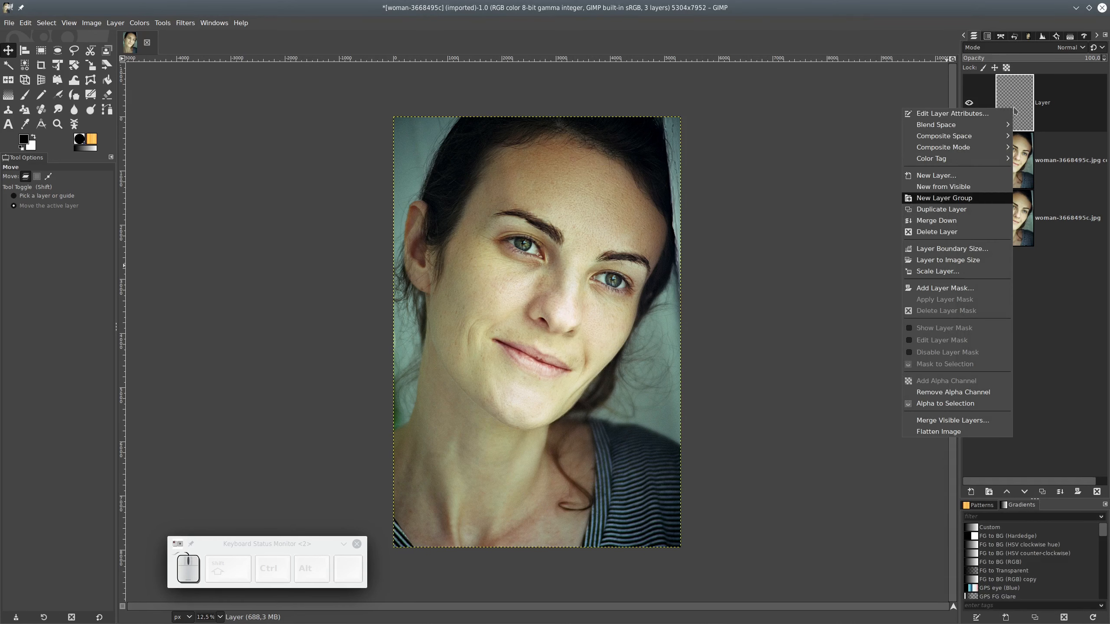
{"action": "key", "text": "Return"}
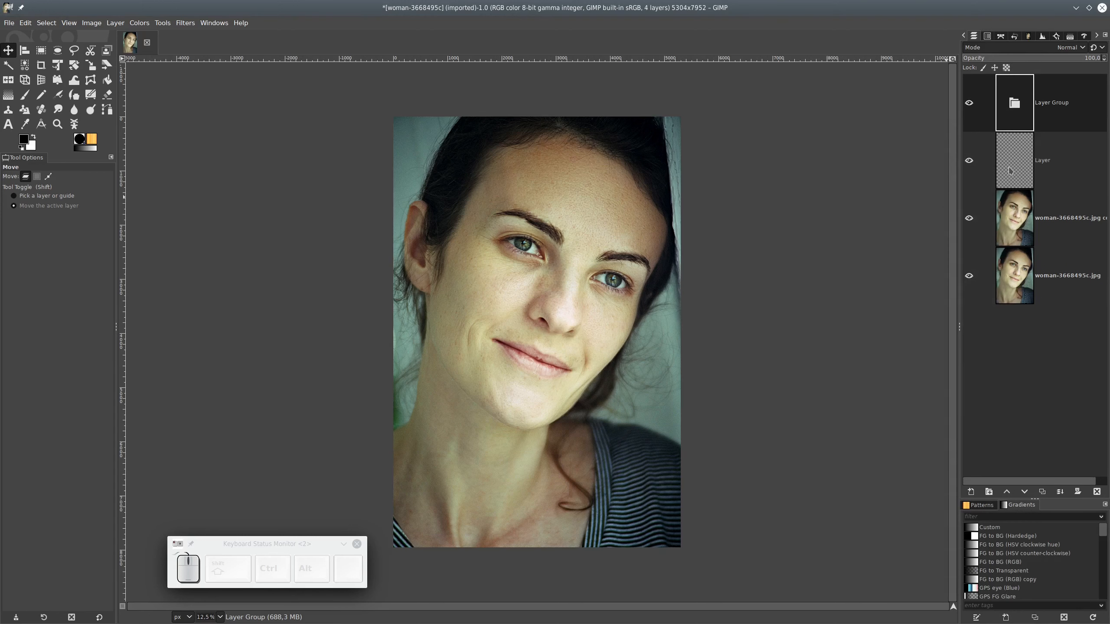
{"action": "left_click_drag", "start_coordinate": [1015, 167], "coordinate": [1015, 105]}
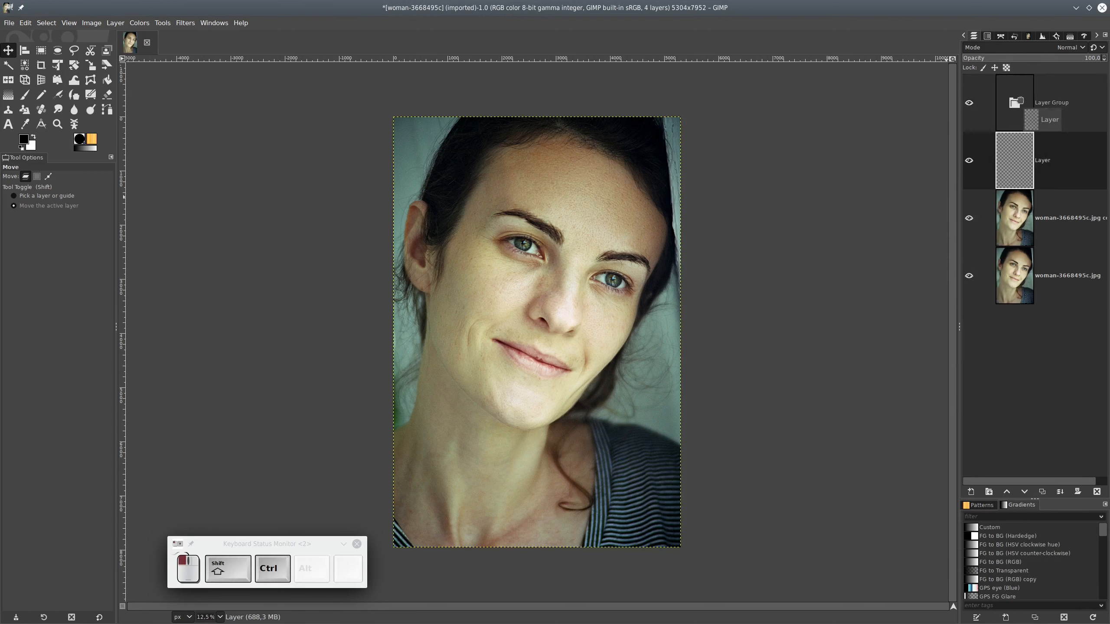
{"action": "left_click", "coordinate": [1017, 219]}
{"action": "left_click_drag", "start_coordinate": [1018, 219], "coordinate": [1025, 160]}
{"action": "left_click", "coordinate": [1025, 153]}
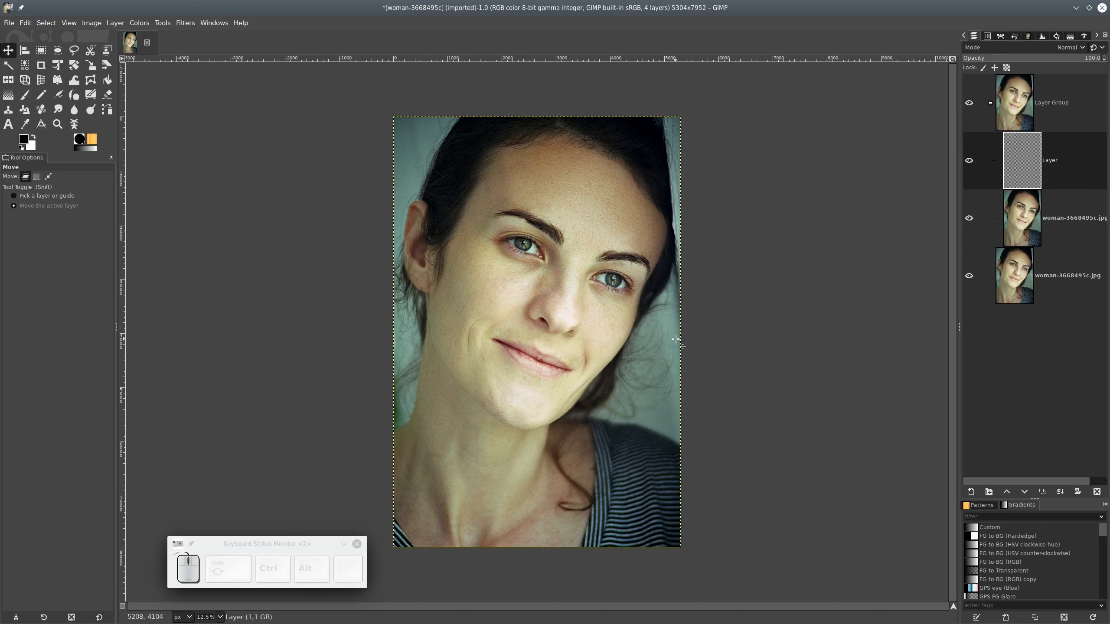
Pick the teal background color beside the woman's hair and fill the transparent layer with it
{"action": "left_click", "coordinate": [25, 123]}
{"action": "left_click", "coordinate": [672, 324]}
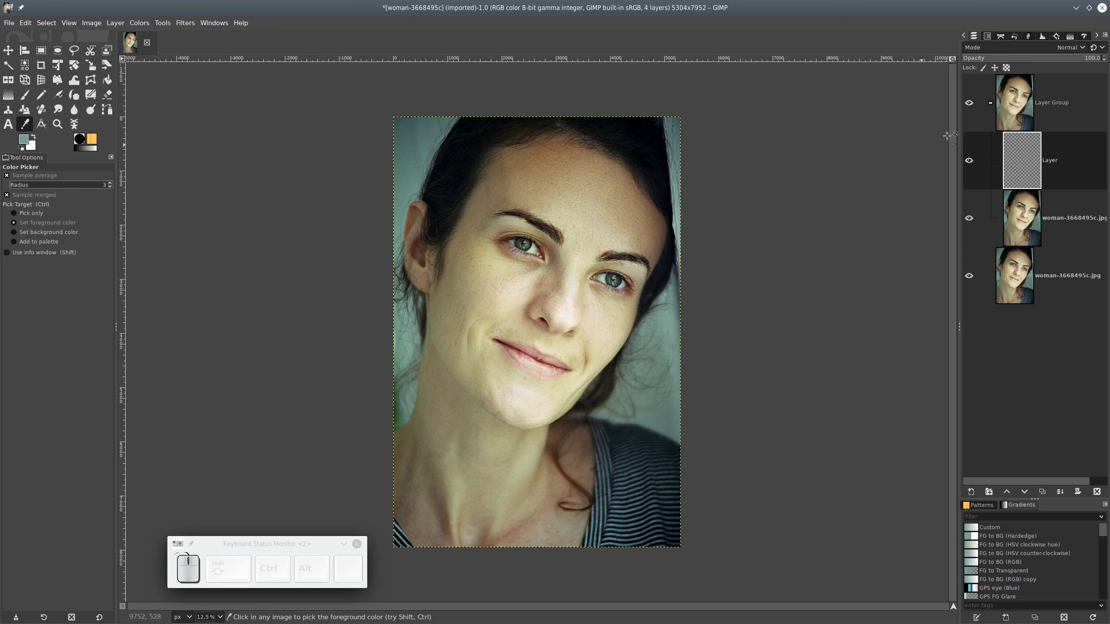
{"action": "left_click_drag", "start_coordinate": [185, 173], "coordinate": [554, 273]}
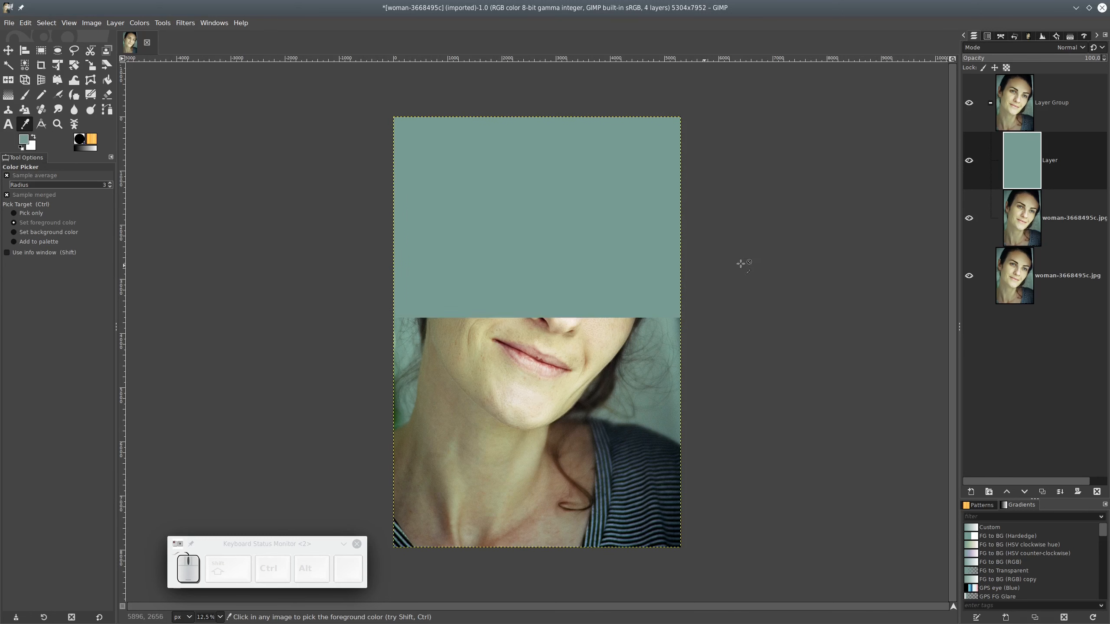
Set the blend mode of the teal-filled layer in the group to Divide
{"action": "left_click", "coordinate": [1023, 155]}
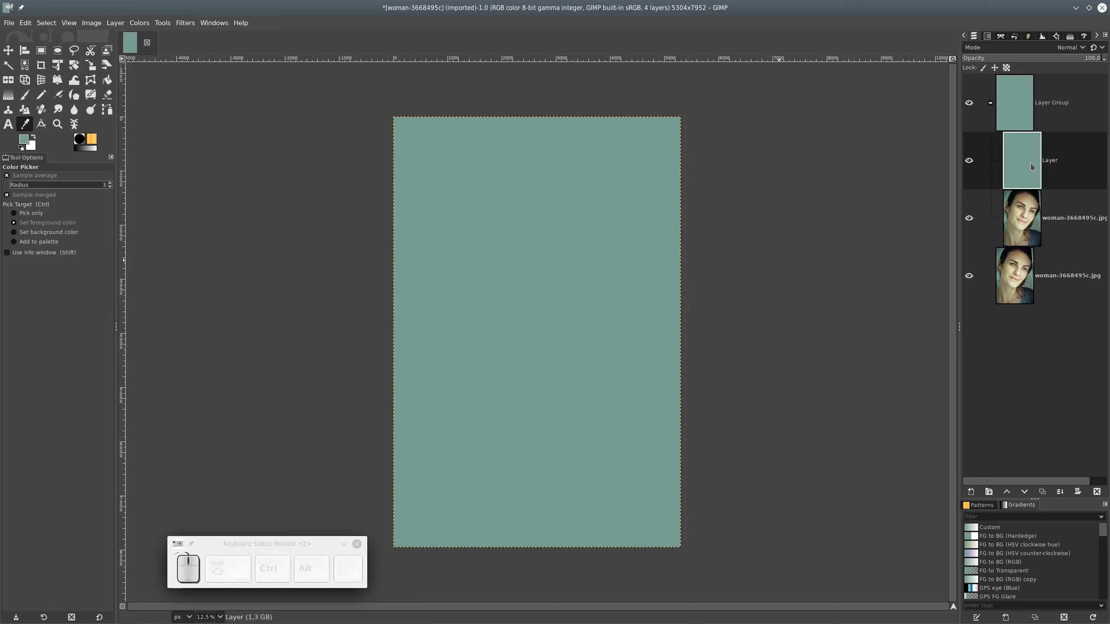
{"action": "left_click", "coordinate": [1069, 54]}
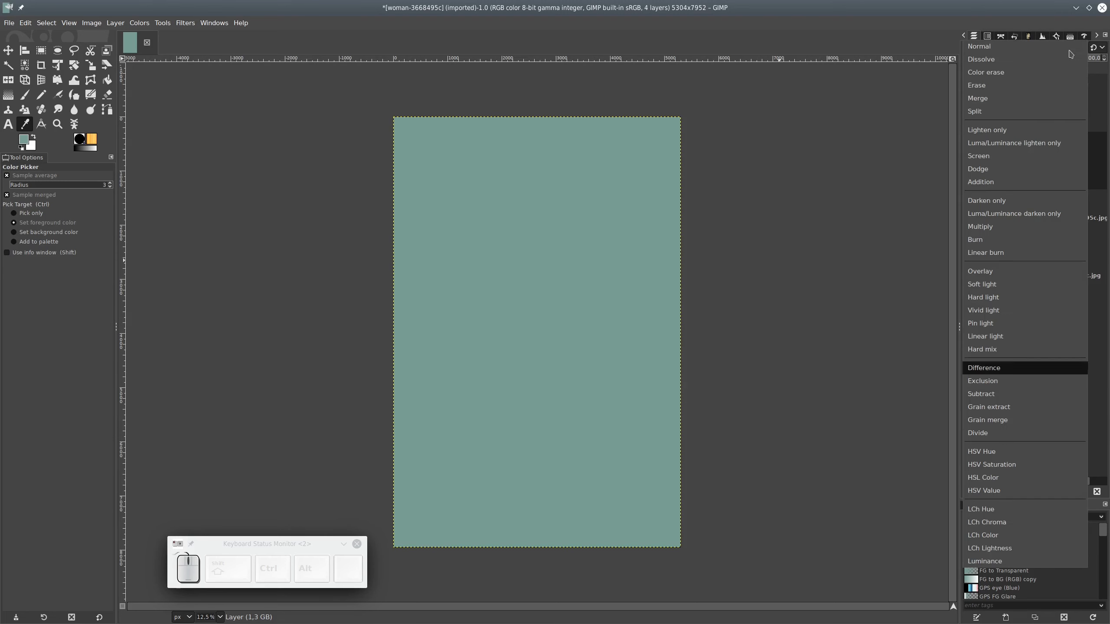
{"action": "left_click", "coordinate": [980, 433]}
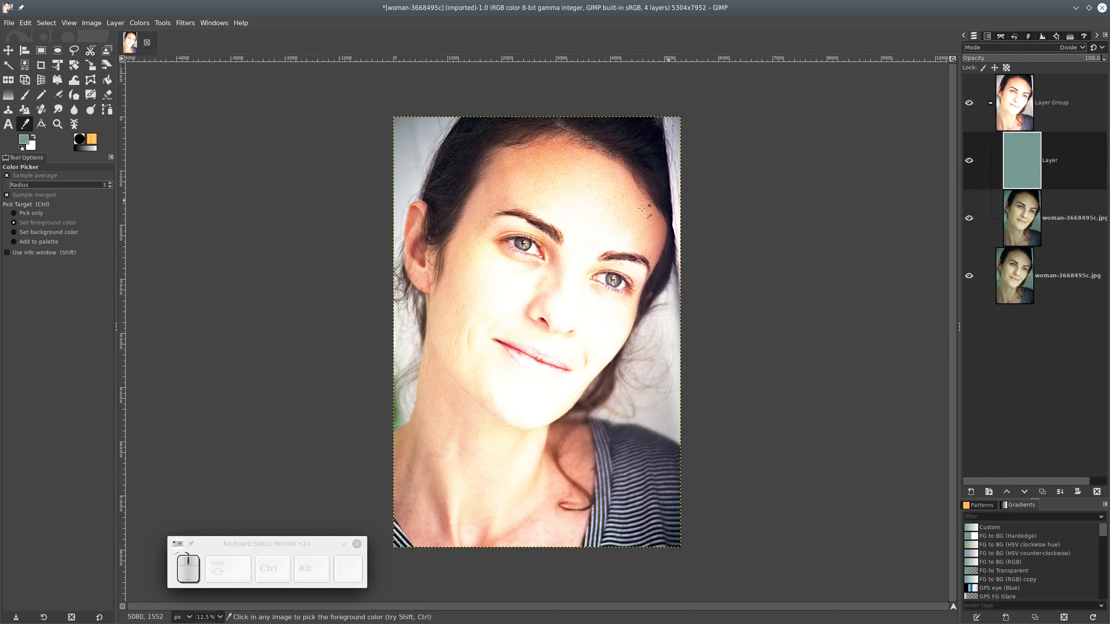
Darken the portrait copy inside the group with Curves, lowering the white end of the Value curve to output 127
{"action": "left_click", "coordinate": [1026, 222]}
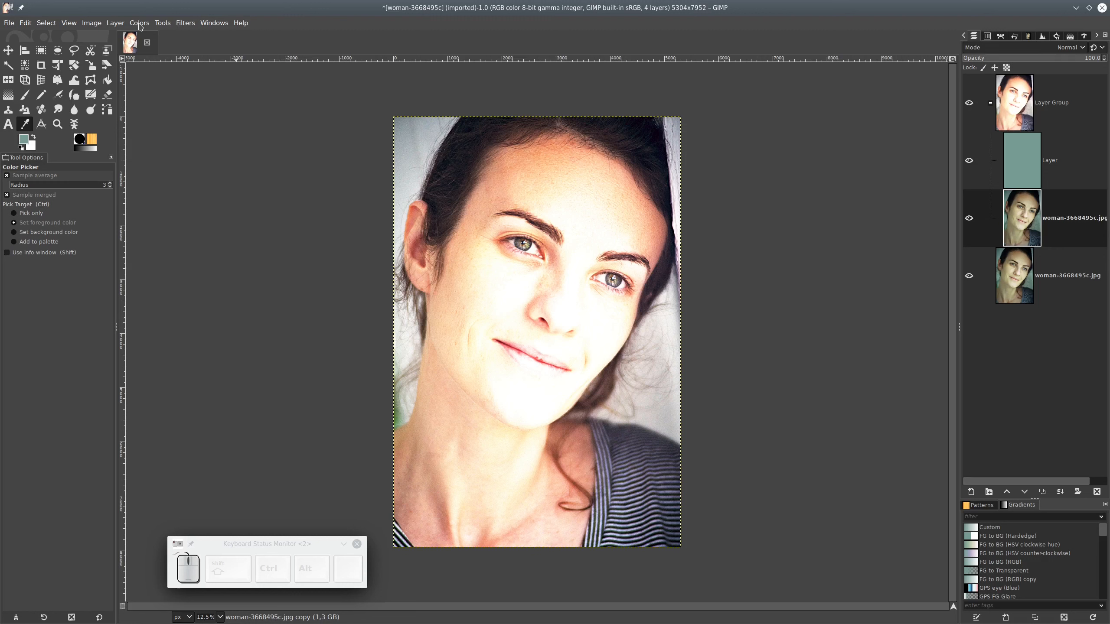
{"action": "left_click", "coordinate": [180, 23]}
{"action": "mouse_move", "coordinate": [133, 23]}
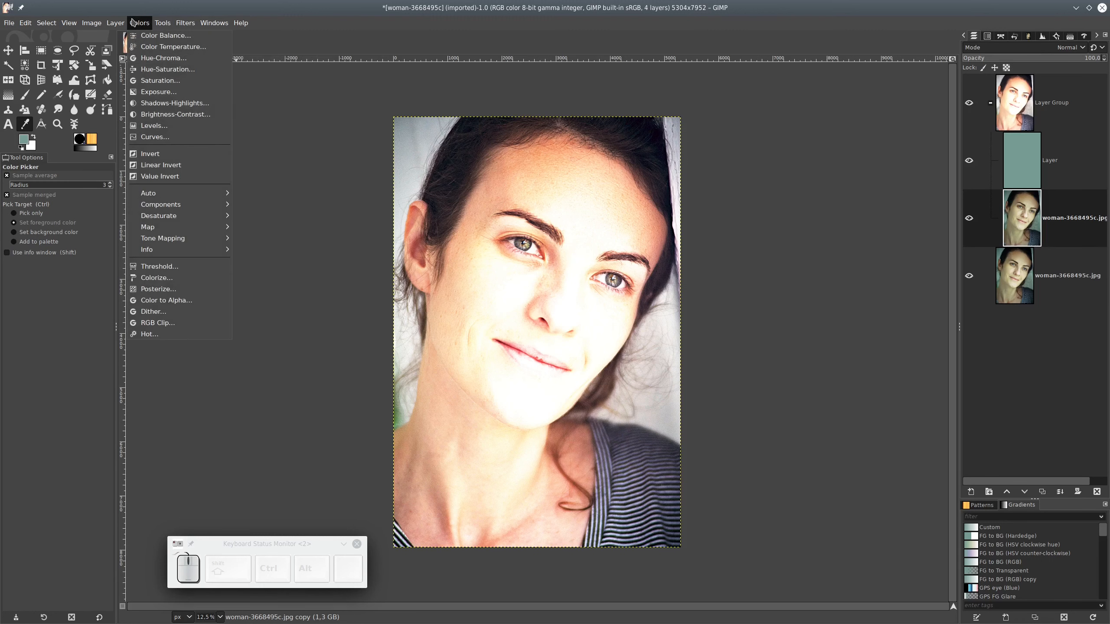
{"action": "left_click", "coordinate": [164, 137]}
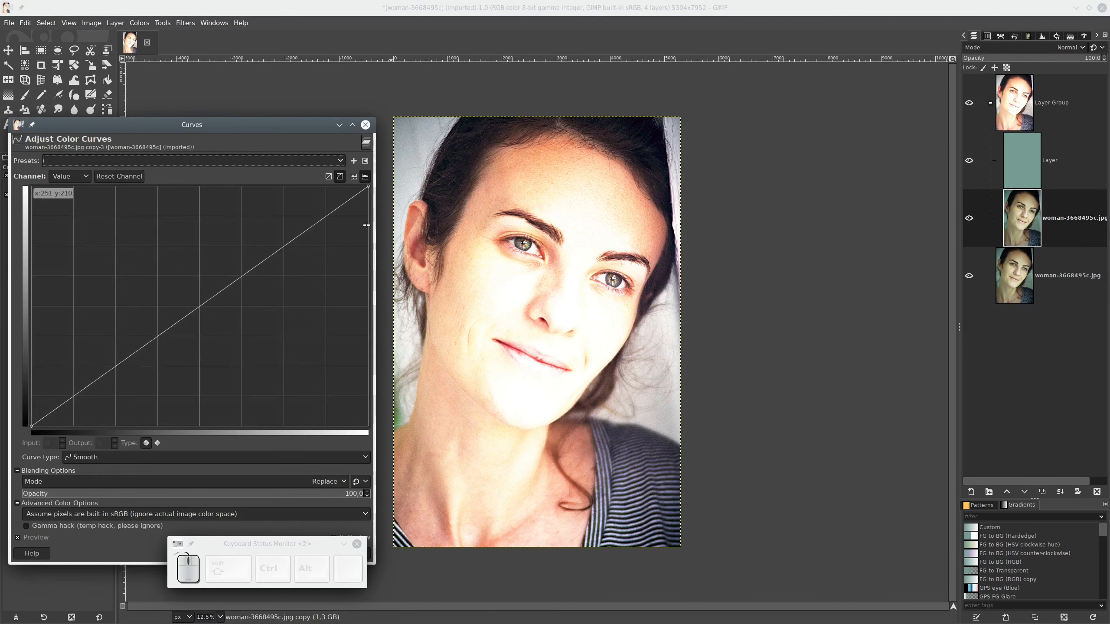
{"action": "left_click_drag", "start_coordinate": [361, 190], "coordinate": [376, 307]}
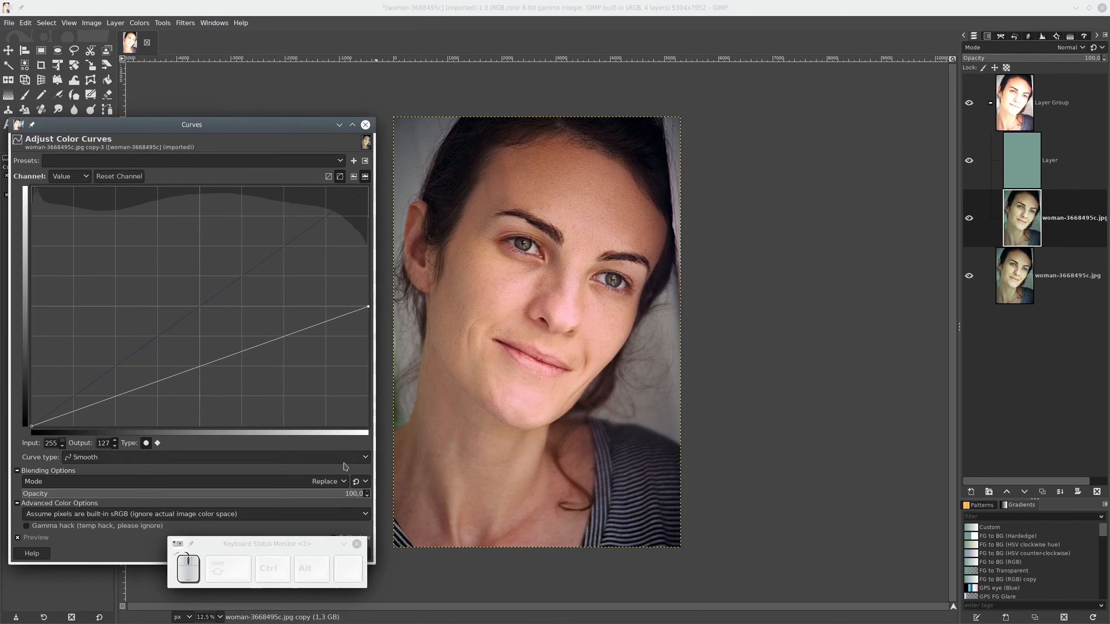
{"action": "left_click_drag", "start_coordinate": [265, 124], "coordinate": [829, 340]}
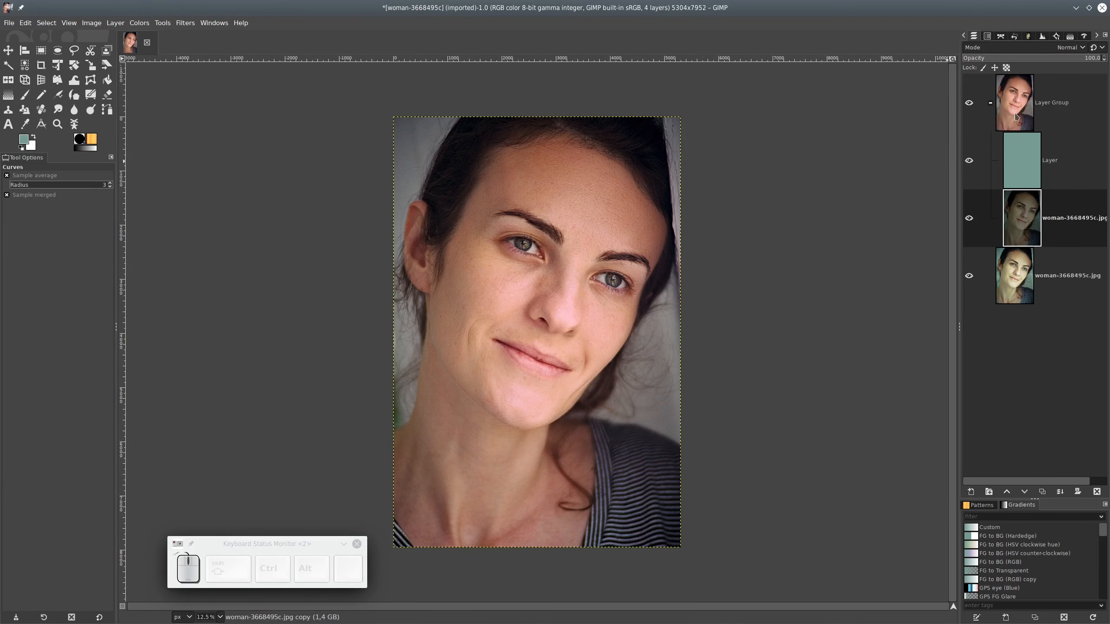
Collapse the layer group, set its blend mode to LCh Color, and toggle its visibility to compare the result
{"action": "left_click", "coordinate": [1016, 117]}
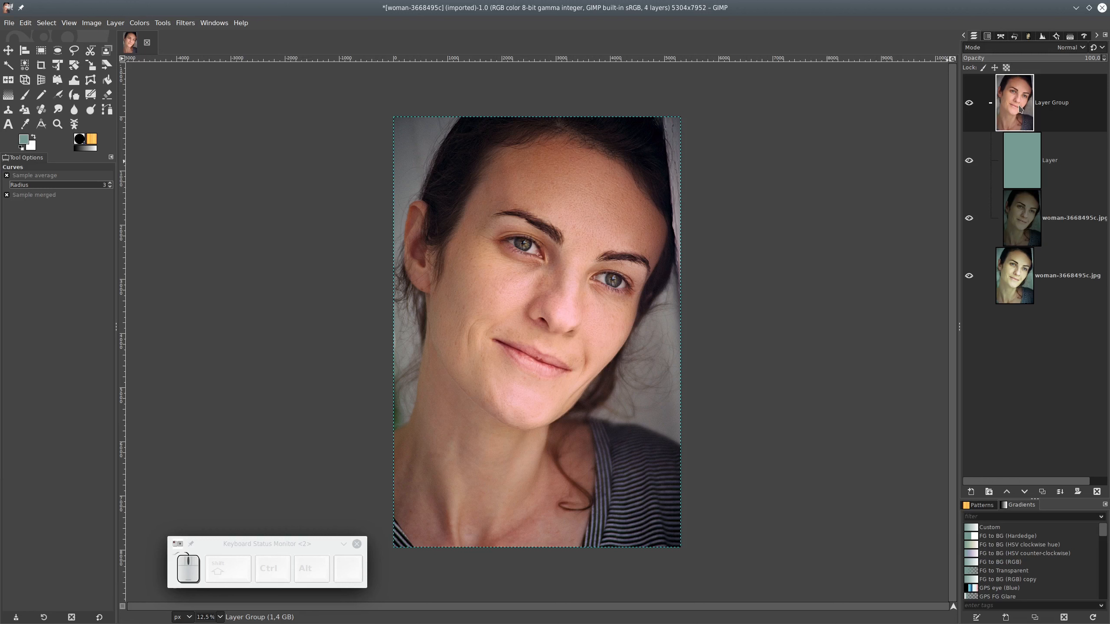
{"action": "left_click", "coordinate": [1019, 106]}
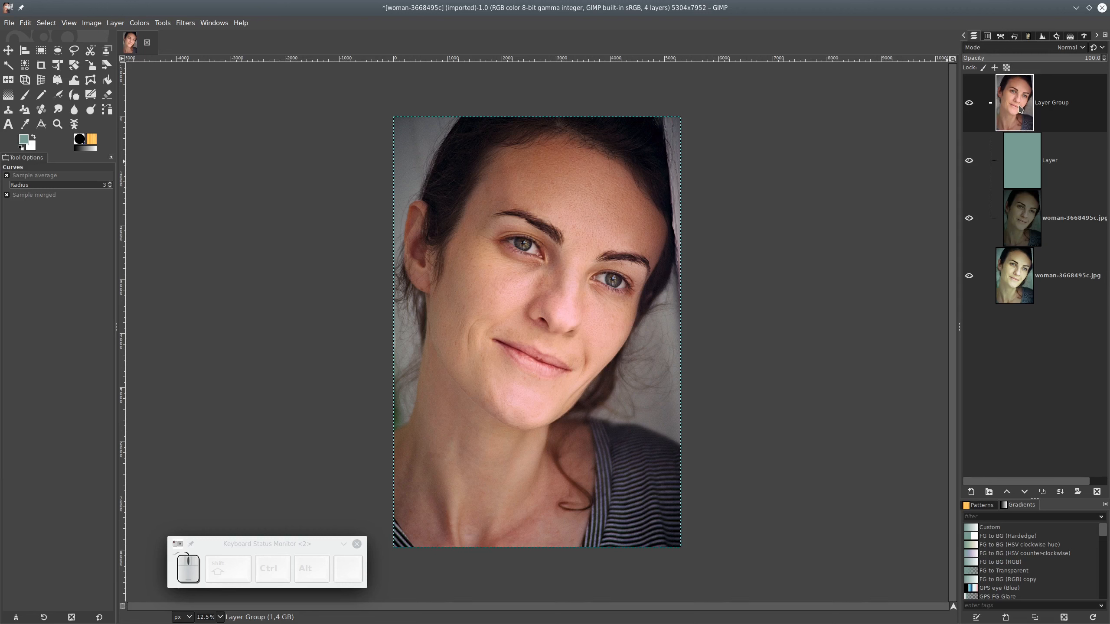
{"action": "left_click", "coordinate": [990, 104]}
{"action": "left_click", "coordinate": [1016, 103]}
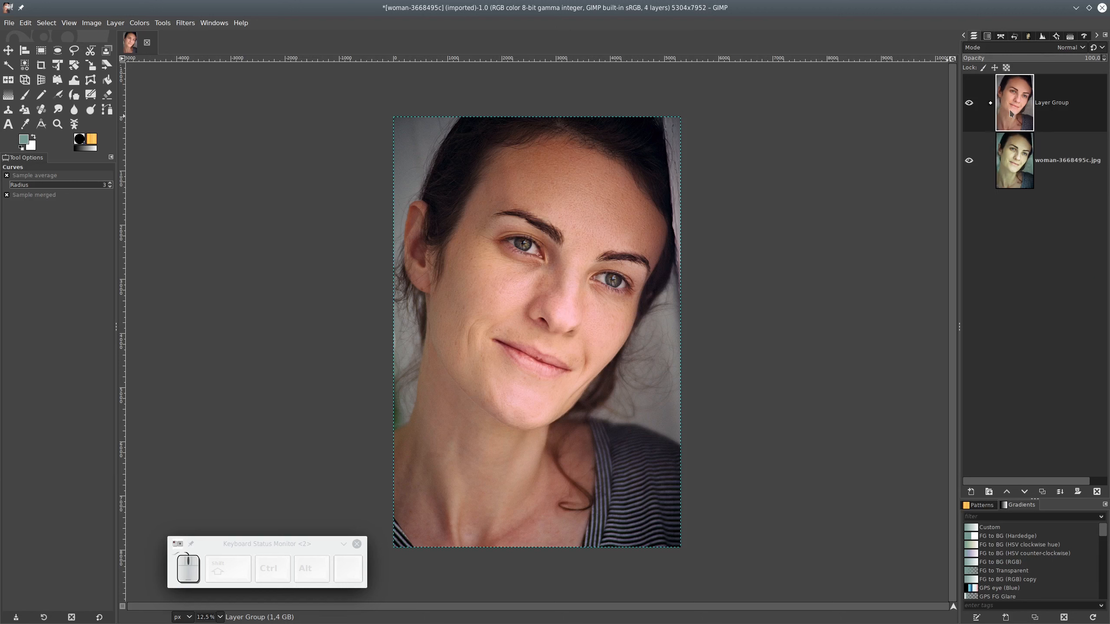
{"action": "left_click", "coordinate": [1072, 52]}
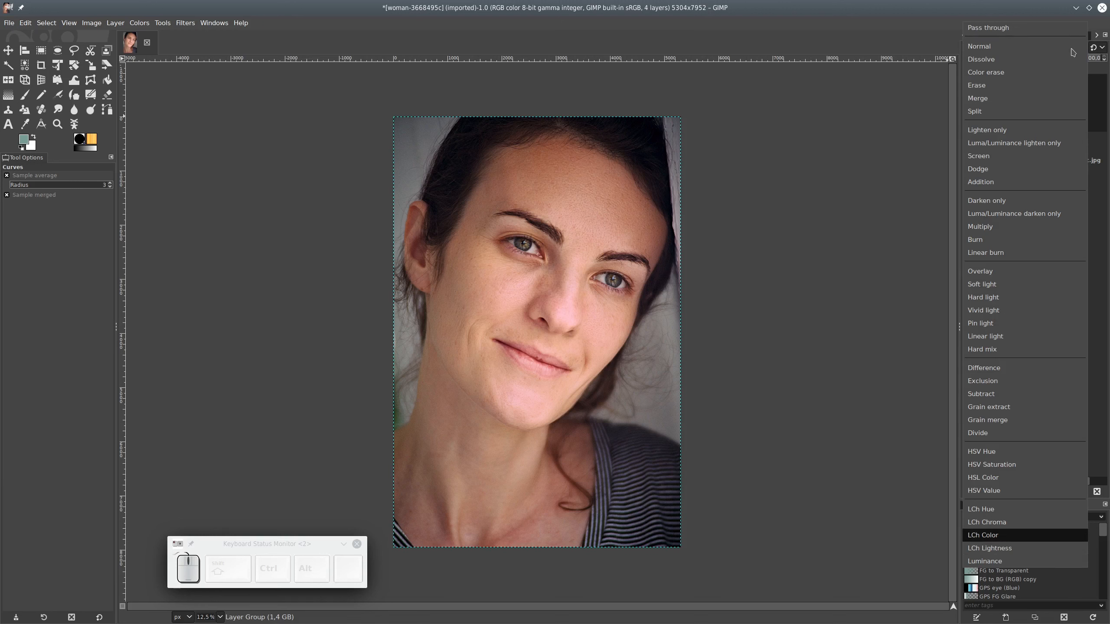
{"action": "key", "text": "Return"}
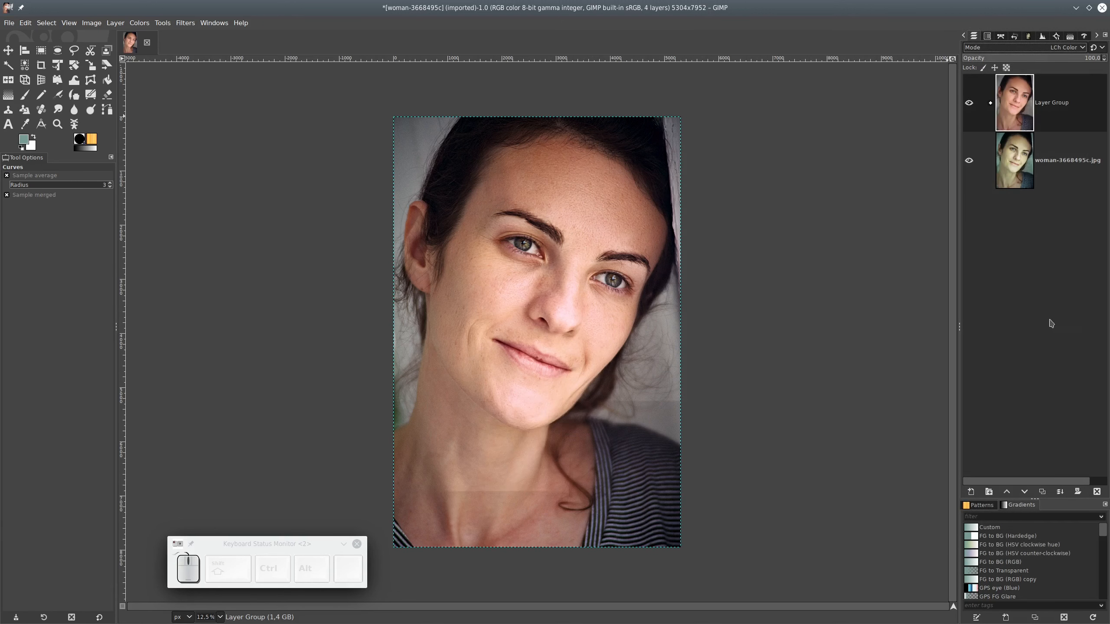
{"action": "left_click", "coordinate": [969, 104]}
{"action": "left_click", "coordinate": [969, 104]}
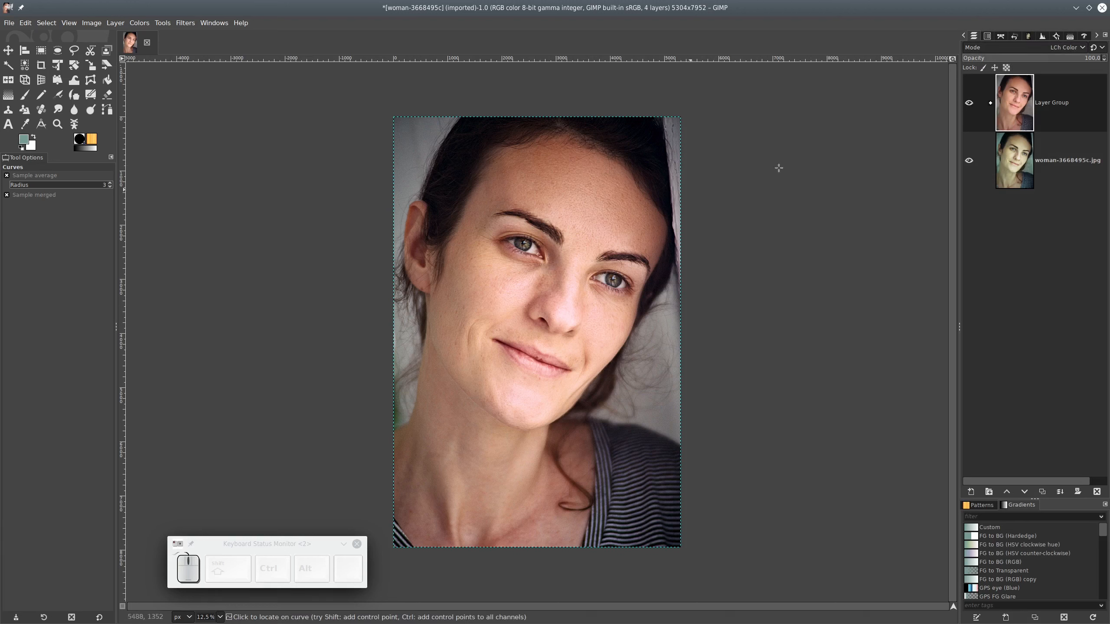
{"action": "left_click", "coordinate": [1015, 114]}
{"action": "left_click", "coordinate": [990, 103]}
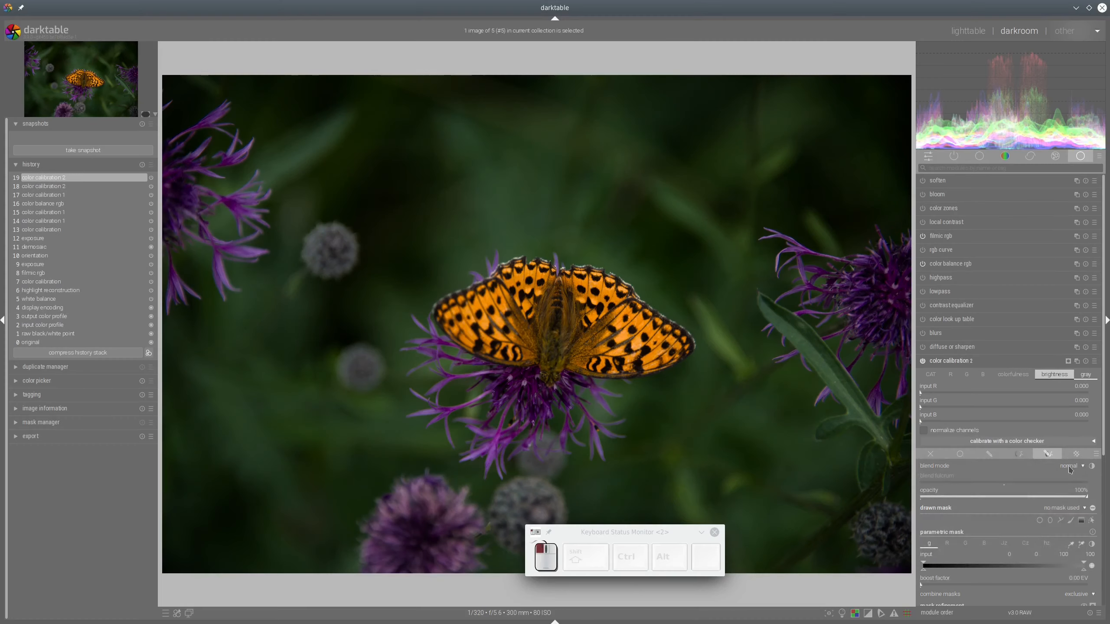
Switch to the butterfly photo in darktable, try the addition blend mode on color calibration 2, and reset that instance
{"action": "left_click", "coordinate": [1069, 467]}
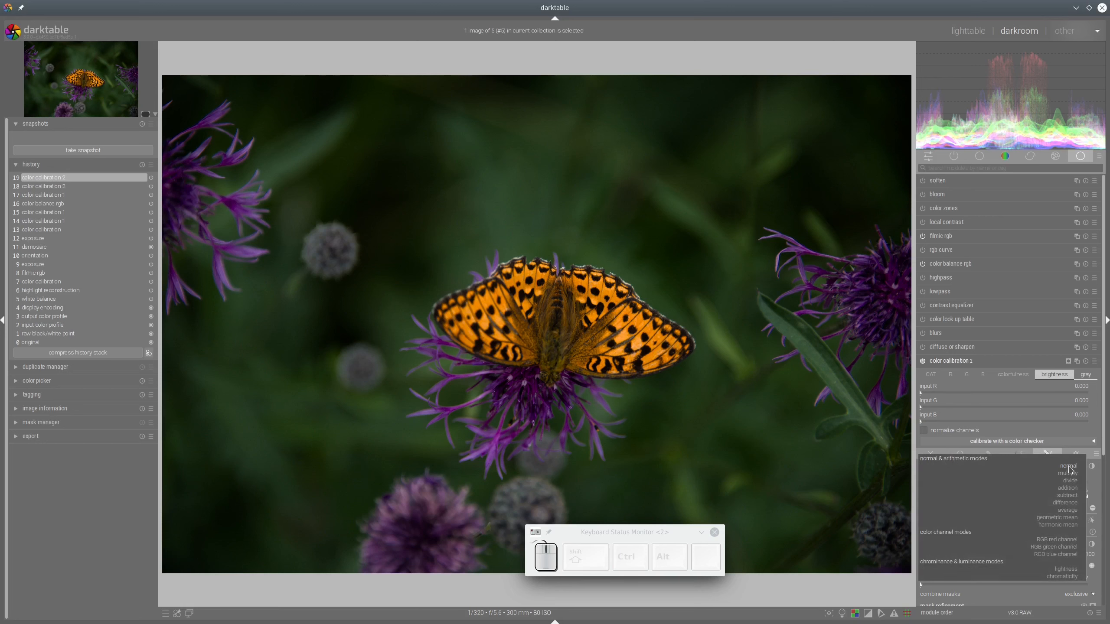
{"action": "left_click", "coordinate": [1068, 488]}
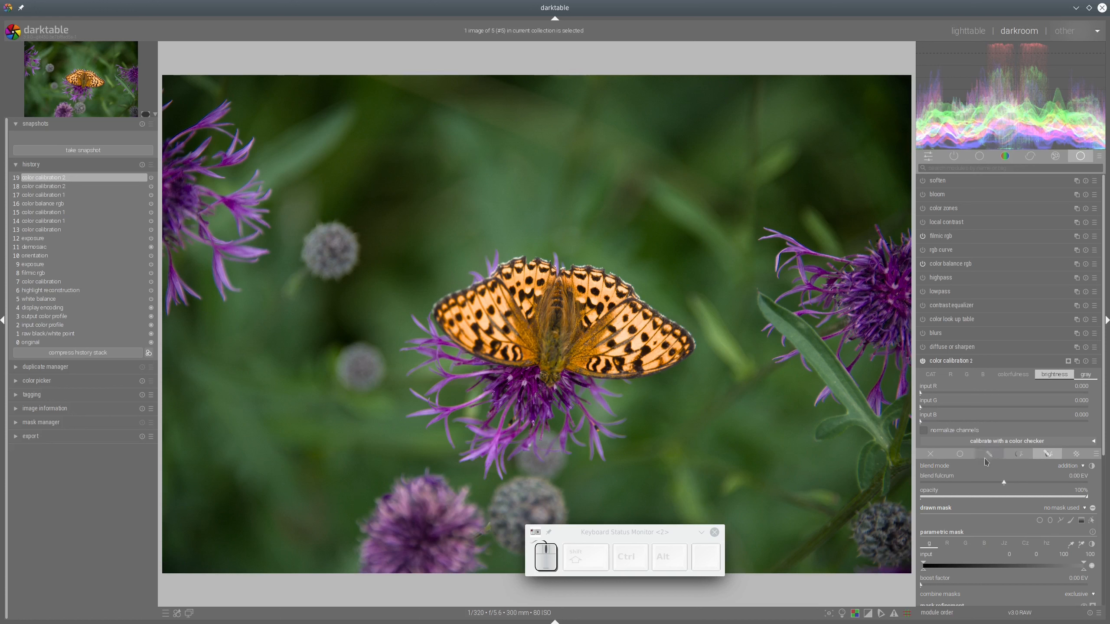
{"action": "left_click", "coordinate": [1073, 470]}
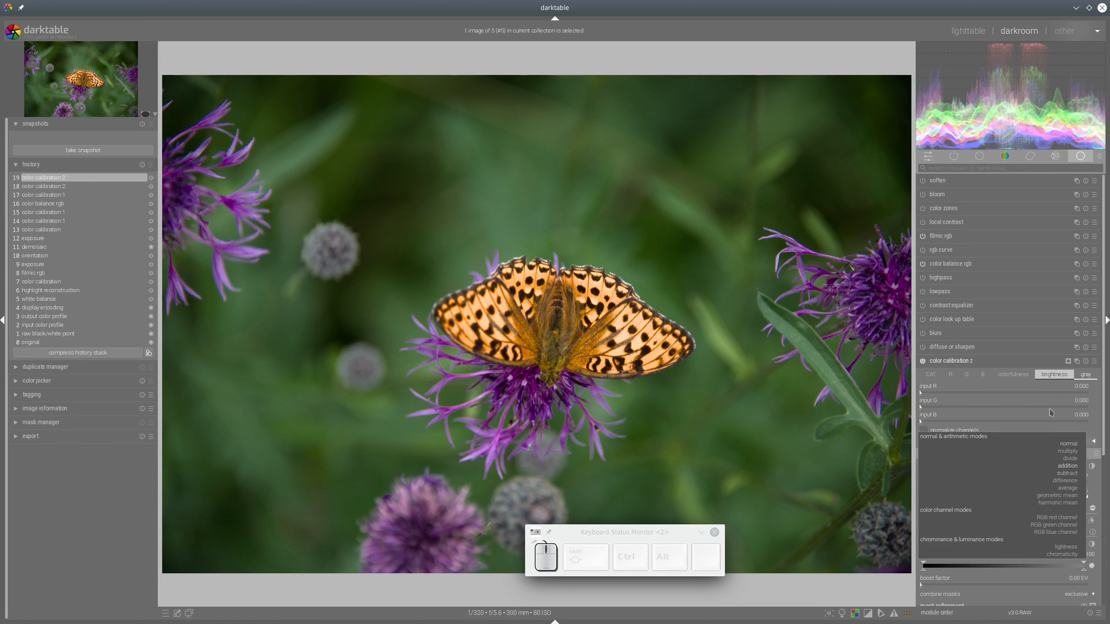
{"action": "left_click", "coordinate": [1086, 361]}
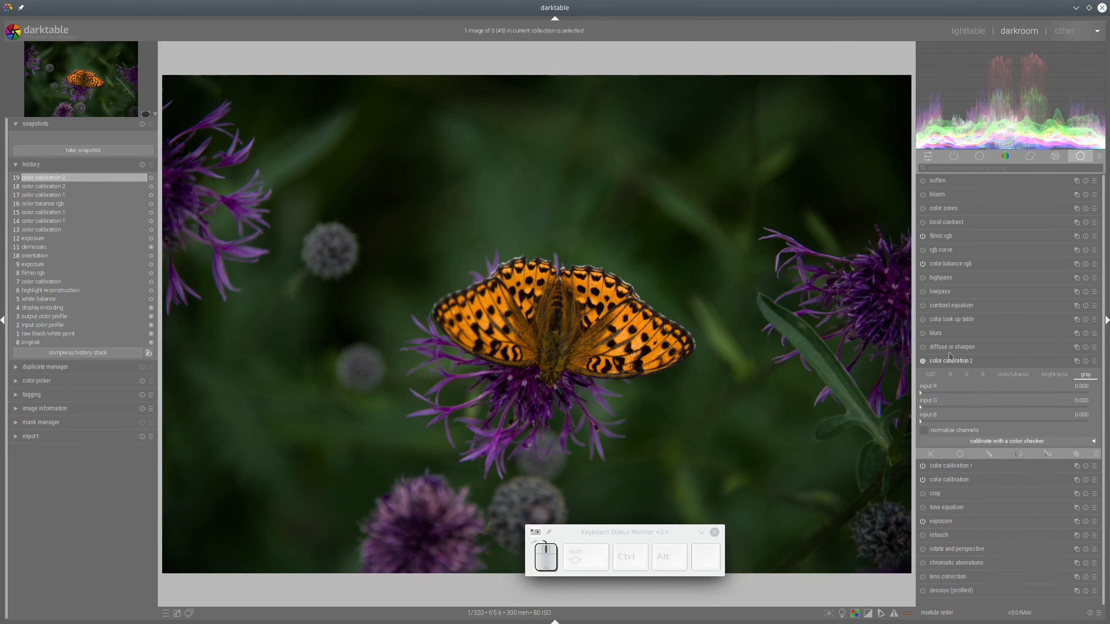
Enable the diffuse or sharpen module and apply its simulate watercolor preset
{"action": "left_click", "coordinate": [923, 347]}
{"action": "left_click", "coordinate": [960, 348]}
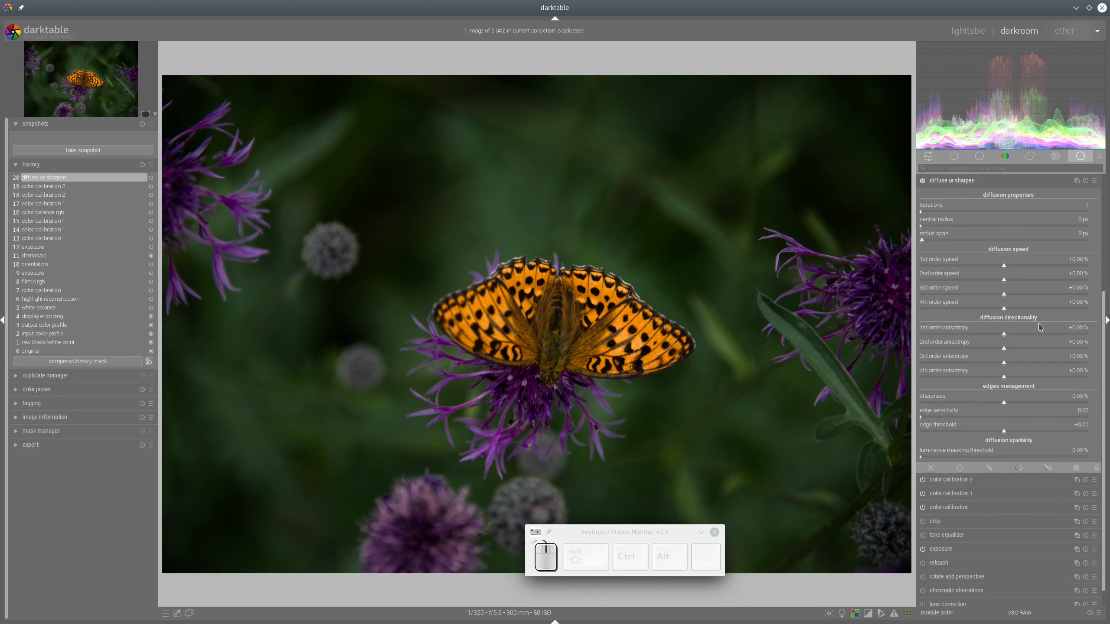
{"action": "left_click", "coordinate": [1094, 181]}
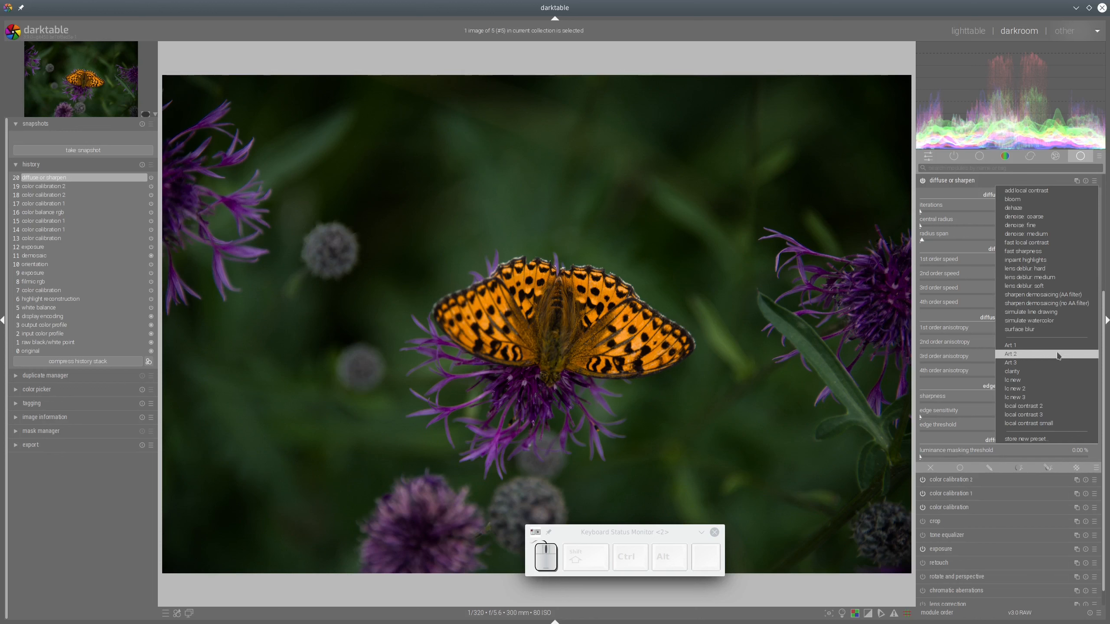
{"action": "left_click", "coordinate": [1051, 321]}
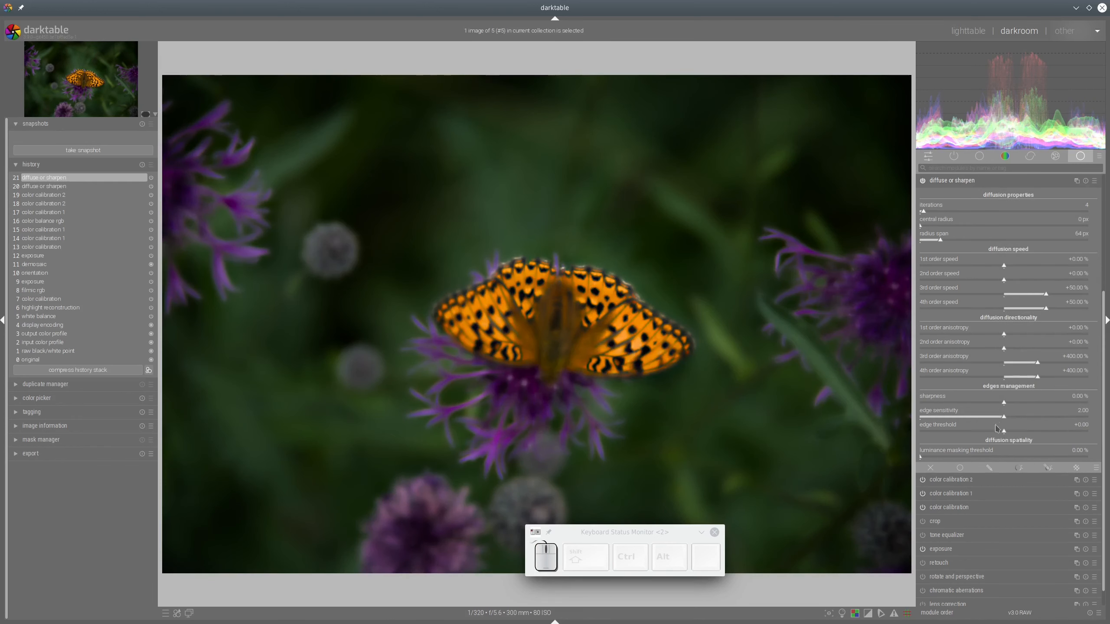
Blend the diffuse or sharpen module uniformly in subtract mode with a blend fulcrum of about -1.3 EV
{"action": "left_click", "coordinate": [960, 468]}
{"action": "left_click", "coordinate": [1076, 482]}
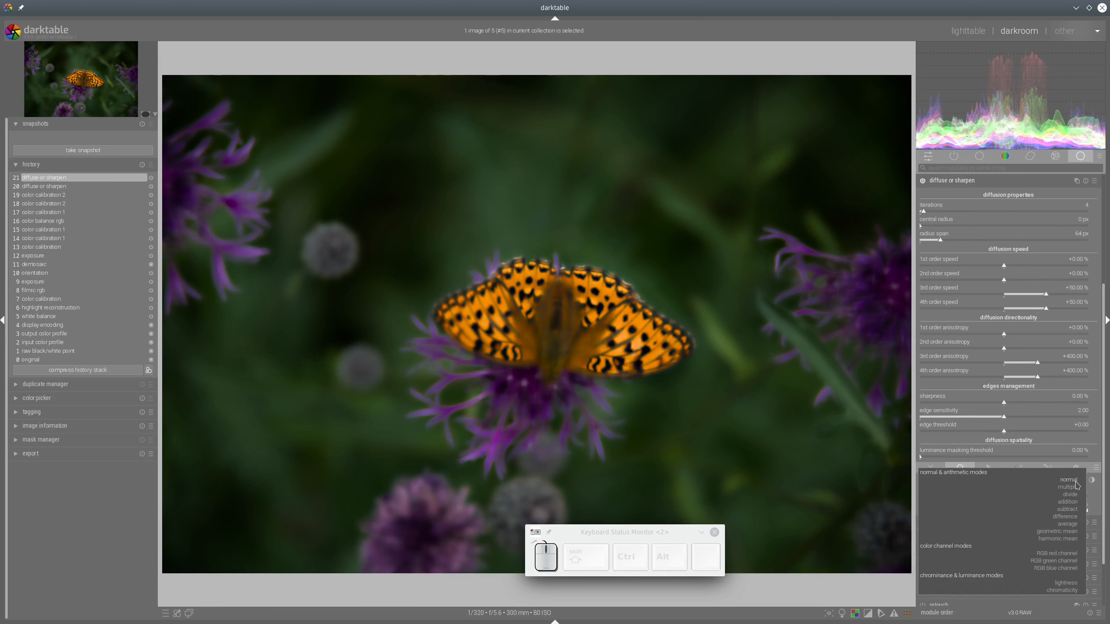
{"action": "left_click", "coordinate": [1070, 510]}
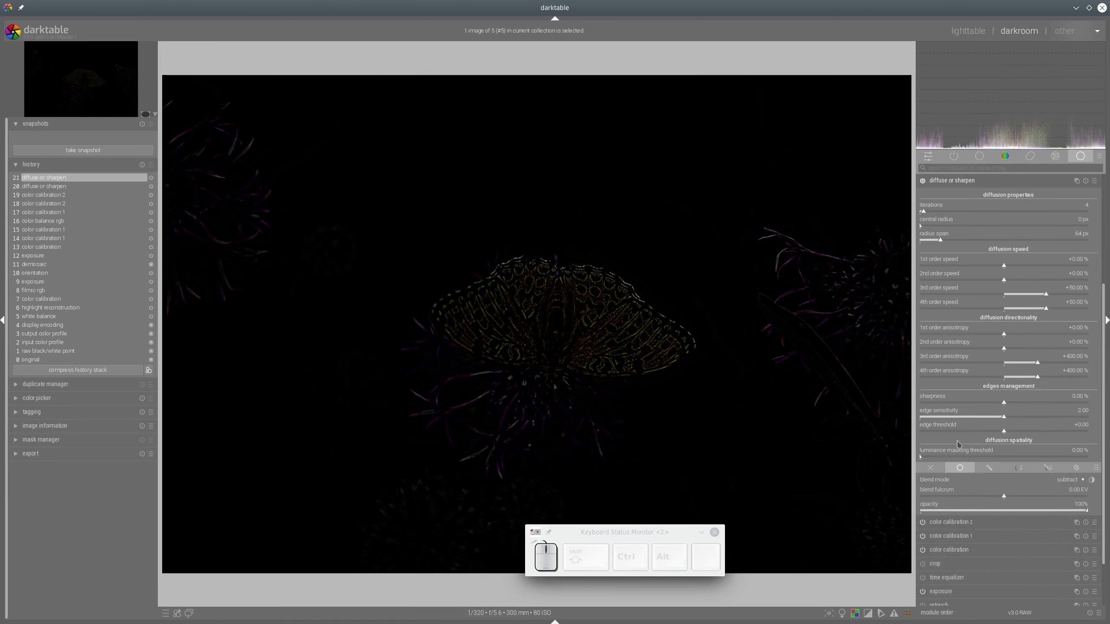
{"action": "left_click", "coordinate": [974, 498]}
{"action": "left_click", "coordinate": [967, 498]}
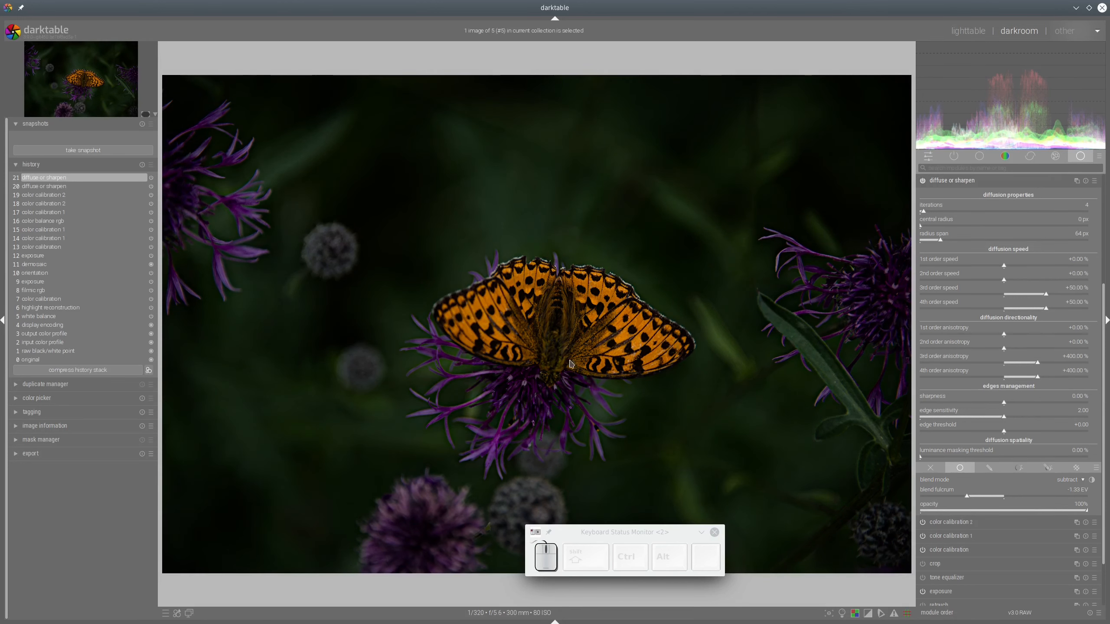
Compare the butterfly's wing detail with diffuse or sharpen off and on, and open the blend mode choices of color calibration 2
{"action": "scroll", "coordinate": [573, 353], "scroll_direction": "up", "scroll_amount": 10}
{"action": "left_click_drag", "start_coordinate": [630, 301], "coordinate": [683, 307]}
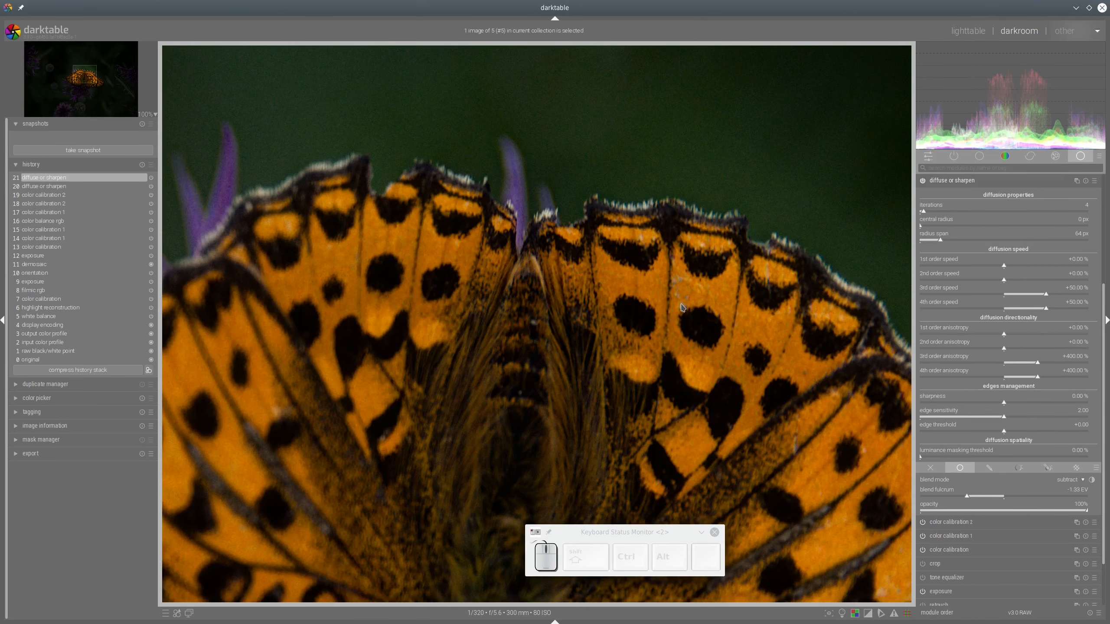
{"action": "left_click", "coordinate": [923, 181]}
{"action": "left_click", "coordinate": [923, 180]}
{"action": "scroll", "coordinate": [727, 297], "scroll_direction": "down", "scroll_amount": 4}
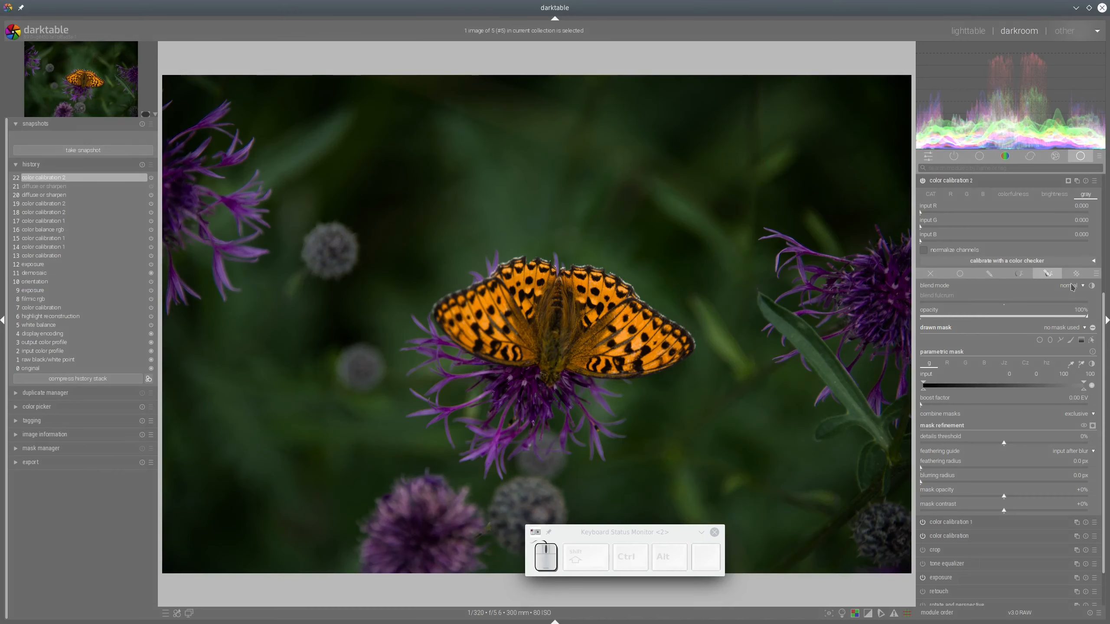
{"action": "left_click", "coordinate": [1073, 289]}
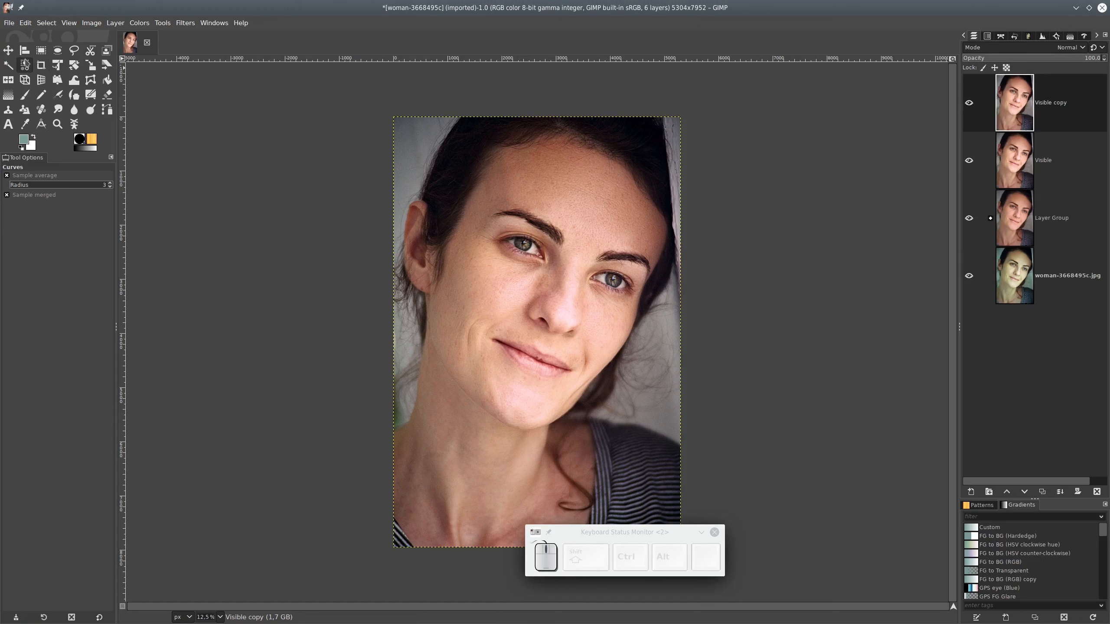
Switch to the portrait in GIMP, shift the "Visible copy" layer slightly sideways, and lower its opacity to about 43.4
{"action": "left_click", "coordinate": [7, 50]}
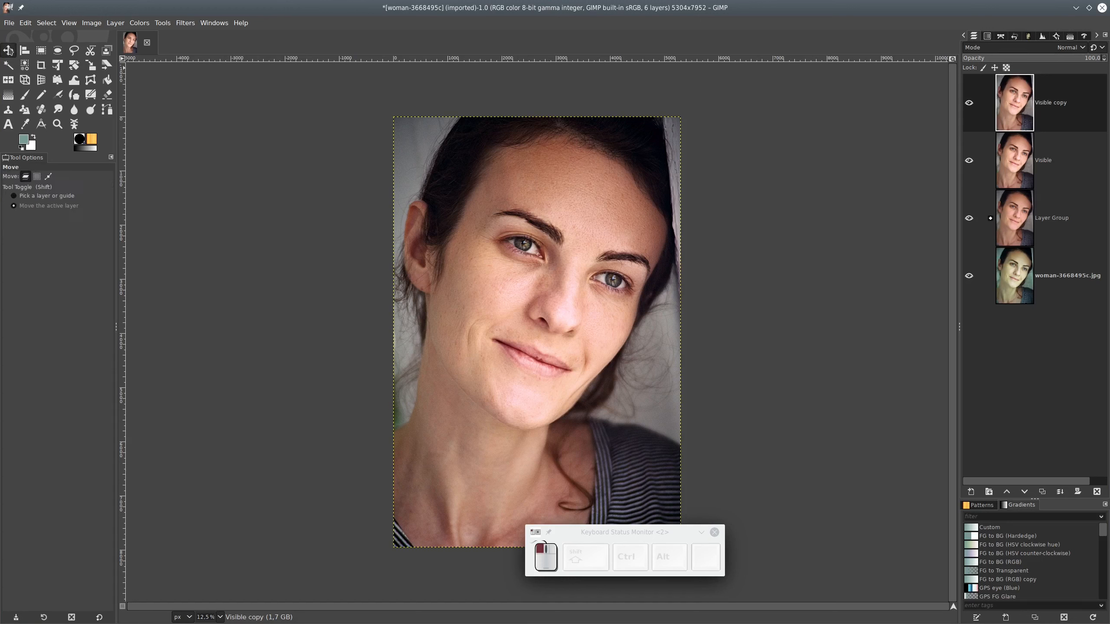
{"action": "left_click_drag", "start_coordinate": [542, 197], "coordinate": [541, 198]}
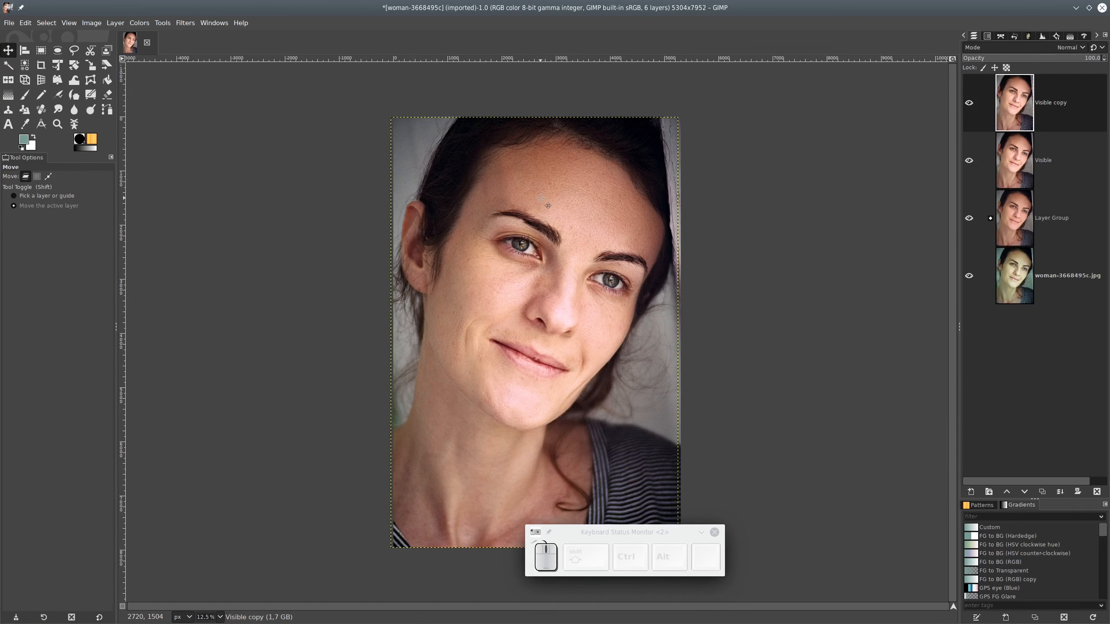
{"action": "left_click", "coordinate": [1022, 58]}
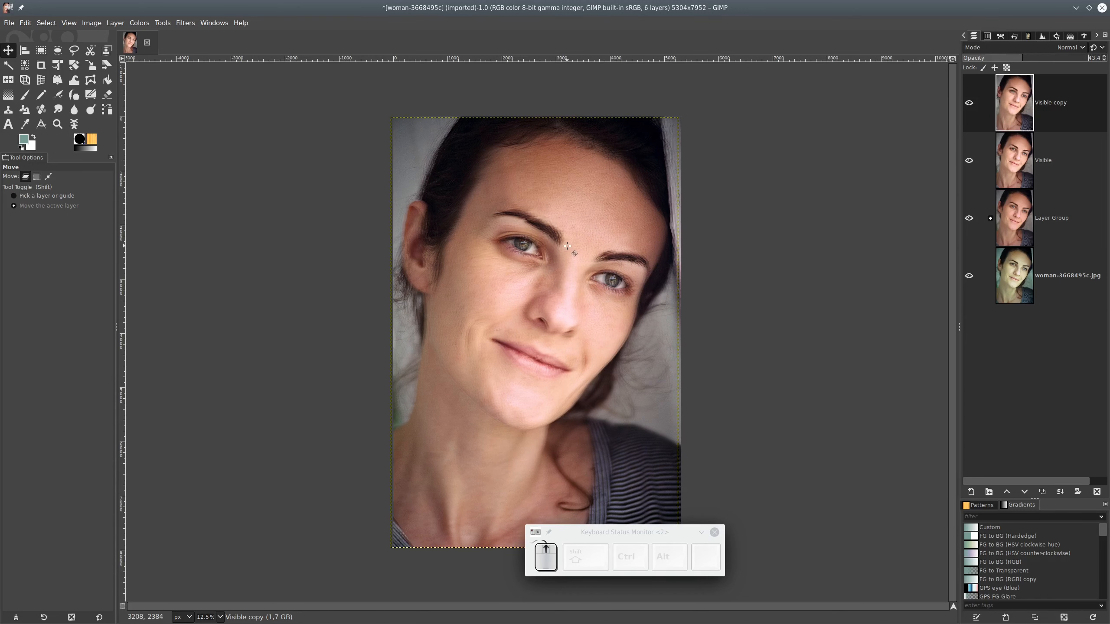
{"action": "scroll", "coordinate": [570, 244], "scroll_direction": "up", "scroll_amount": 2}
{"action": "left_click_drag", "start_coordinate": [594, 223], "coordinate": [684, 143]}
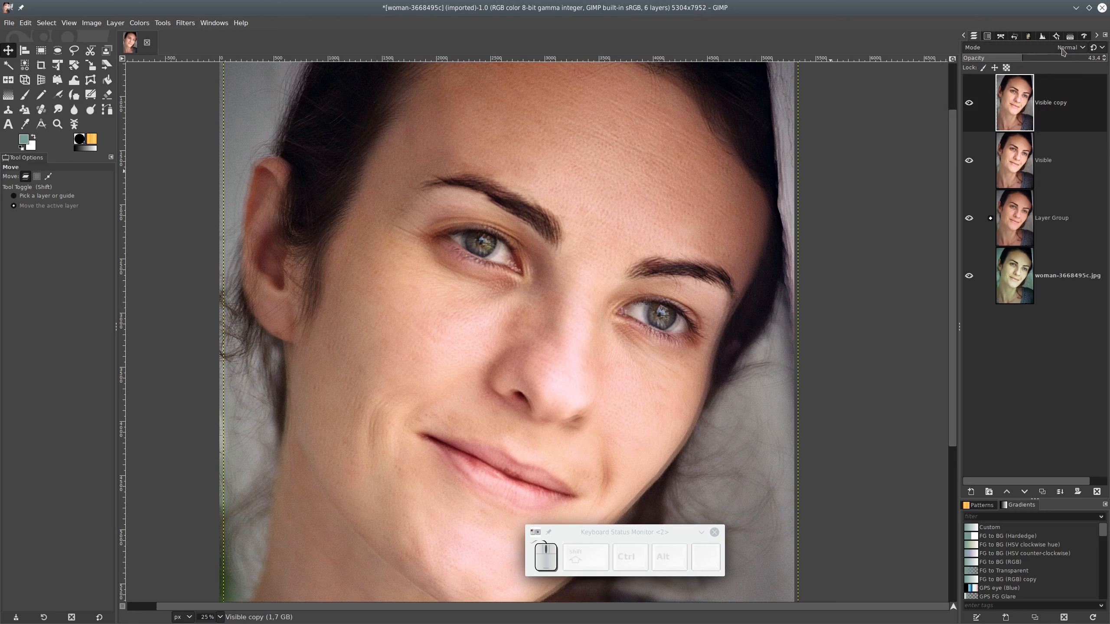
Restore the "Visible copy" layer's opacity to 100 and set its blend mode to Difference
{"action": "left_click_drag", "start_coordinate": [1025, 58], "coordinate": [1084, 57]}
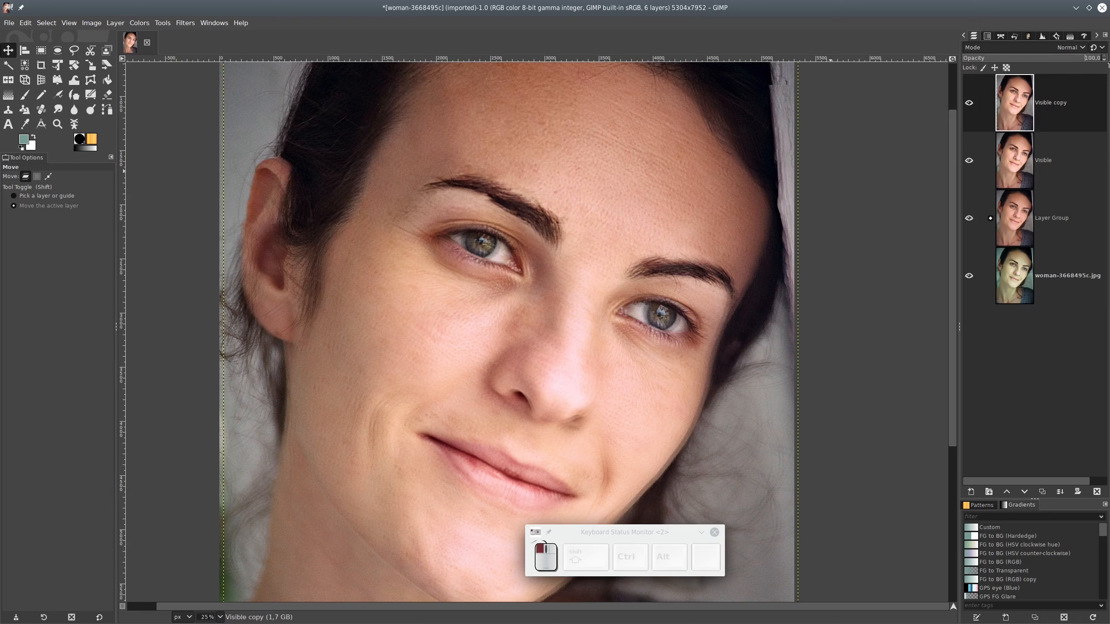
{"action": "left_click", "coordinate": [1071, 49]}
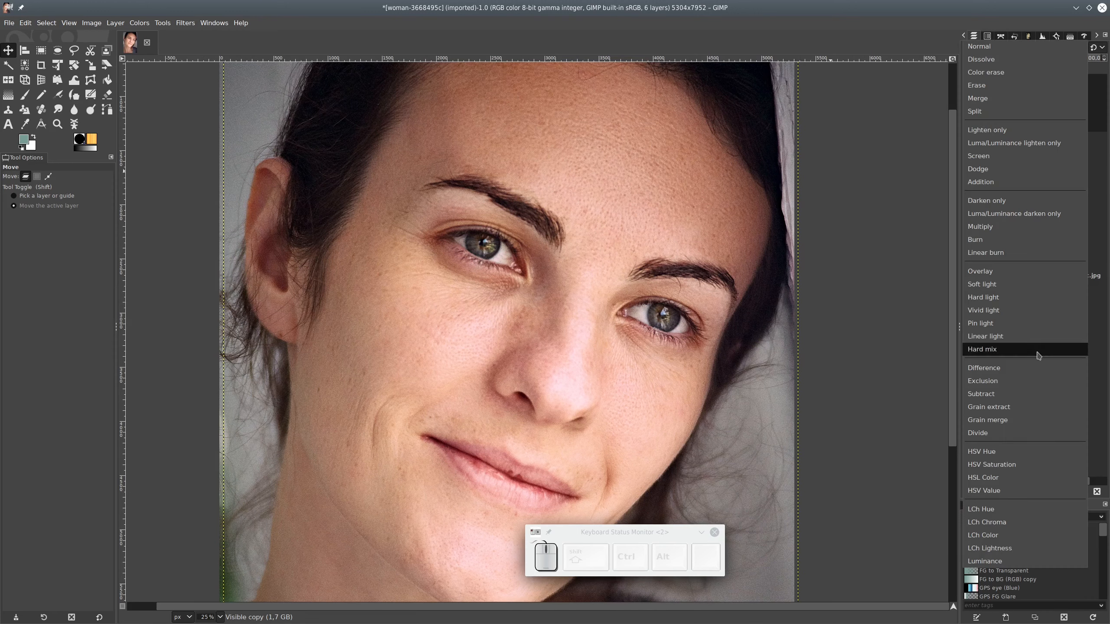
{"action": "left_click", "coordinate": [1005, 368]}
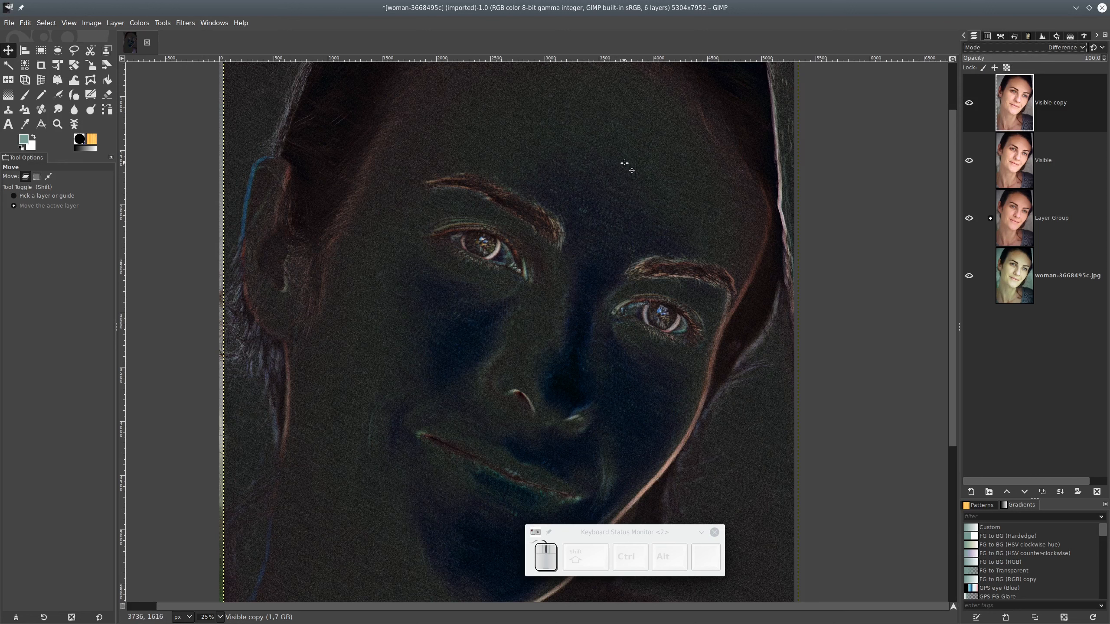
Shift the "Visible copy" layer horizontally both ways and slightly vertically against the layer below to bring it closer to alignment
{"action": "key", "text": "shift+Right"}
{"action": "key", "text": "shift+Right"}
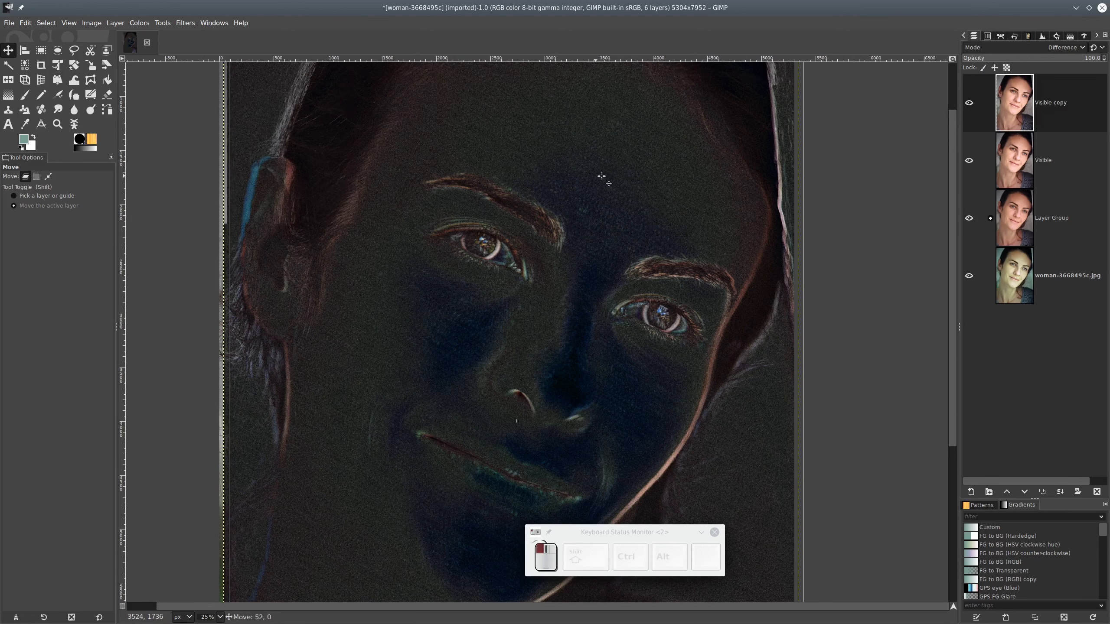
{"action": "key", "text": "shift+Left"}
{"action": "key", "text": "shift+Left"}
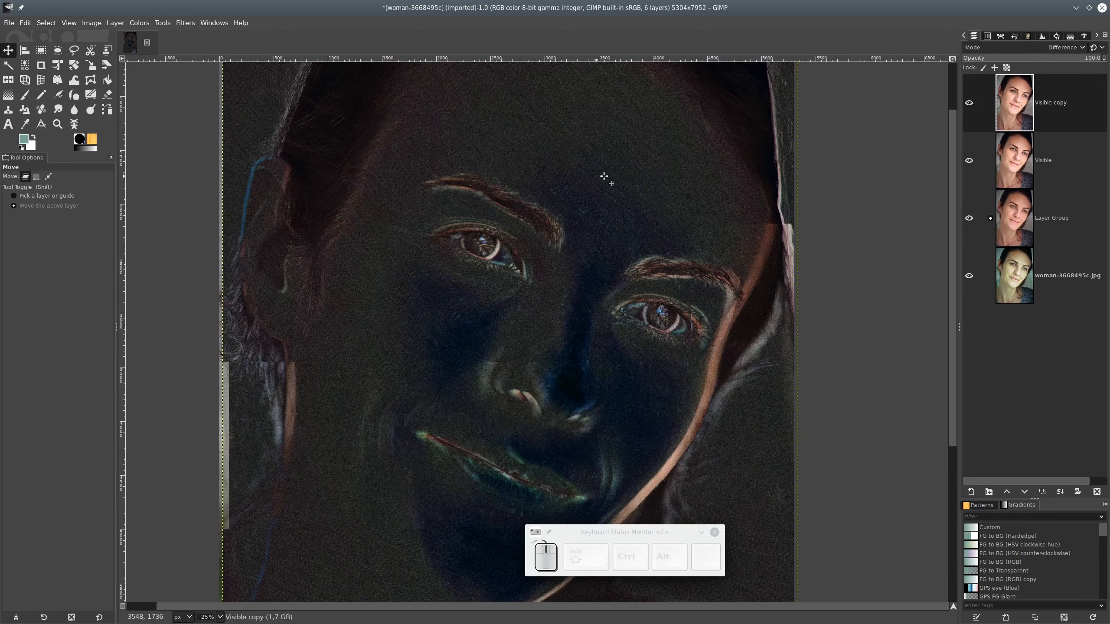
{"action": "left_click_drag", "start_coordinate": [603, 177], "coordinate": [603, 180]}
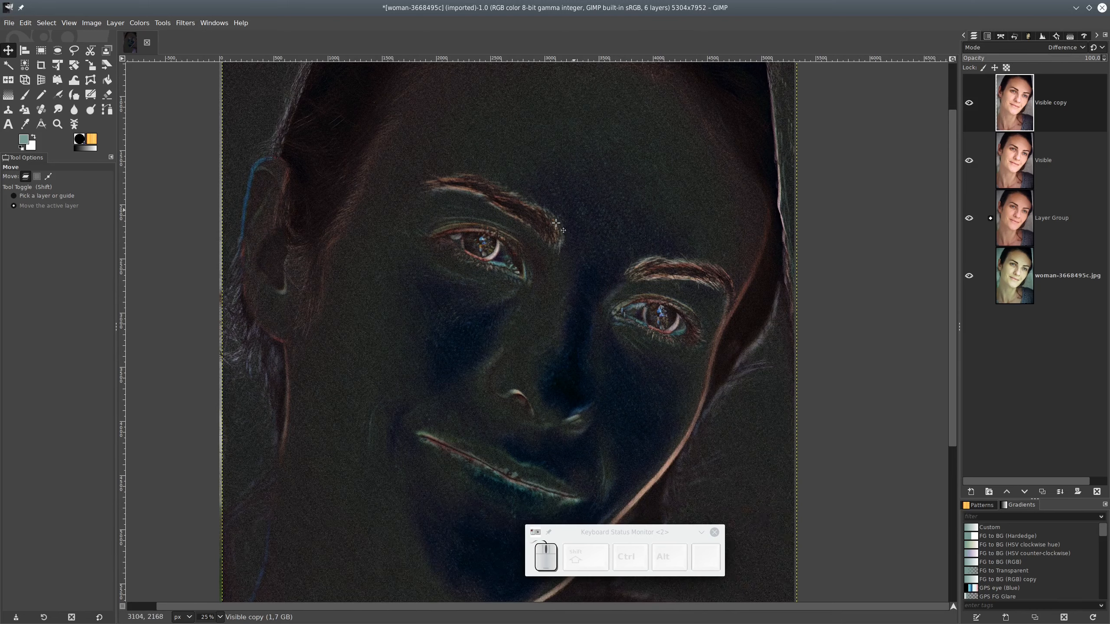
Fine-position the "Visible copy" layer around the eyes so that it lines up exactly with the "Visible" layer
{"action": "scroll", "coordinate": [557, 223], "scroll_direction": "up", "scroll_amount": 3, "text": "ctrl"}
{"action": "left_click_drag", "start_coordinate": [632, 172], "coordinate": [624, 162]}
{"action": "left_click_drag", "start_coordinate": [757, 173], "coordinate": [757, 171]}
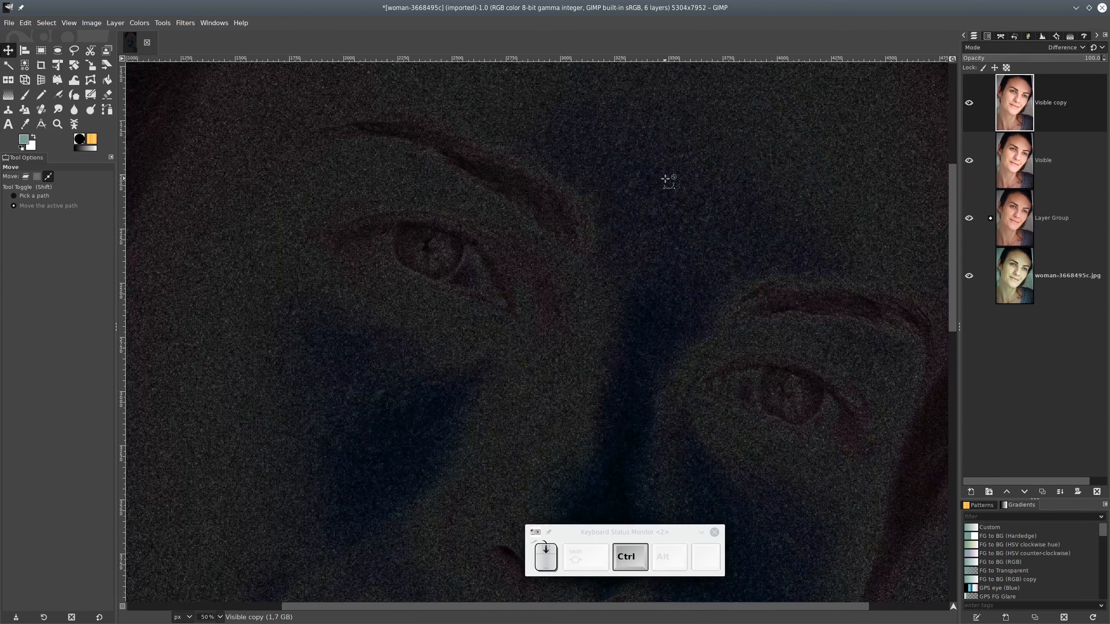
{"action": "scroll", "coordinate": [669, 181], "scroll_direction": "down", "scroll_amount": 6, "text": "ctrl"}
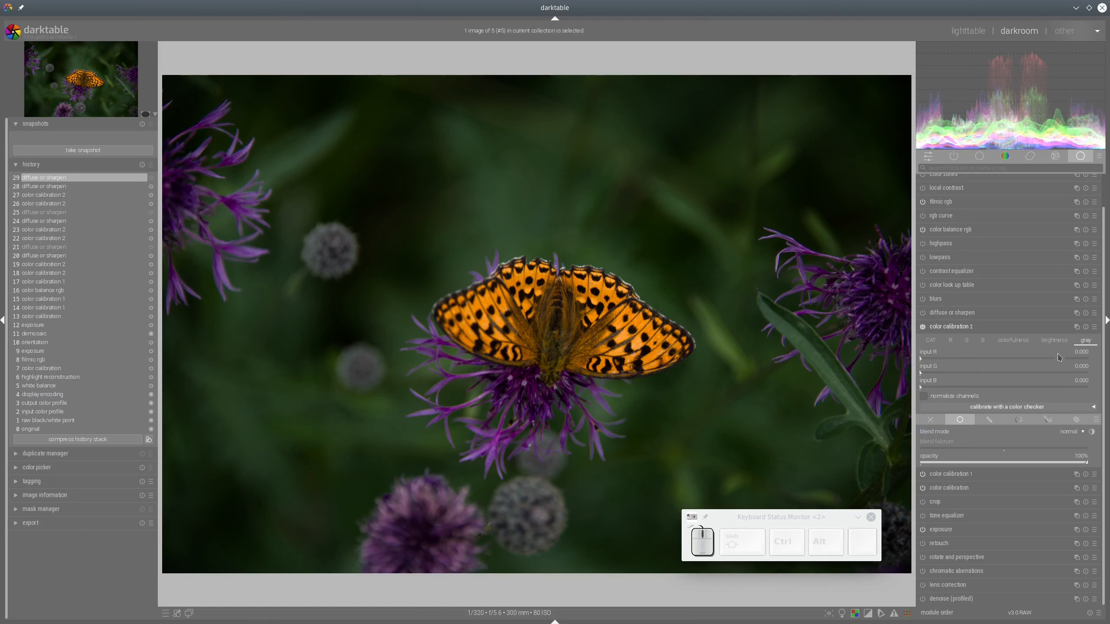
Switch back to darktable, look through the blend mode choices of color calibration 2, and collapse the module
{"action": "left_click", "coordinate": [1077, 433]}
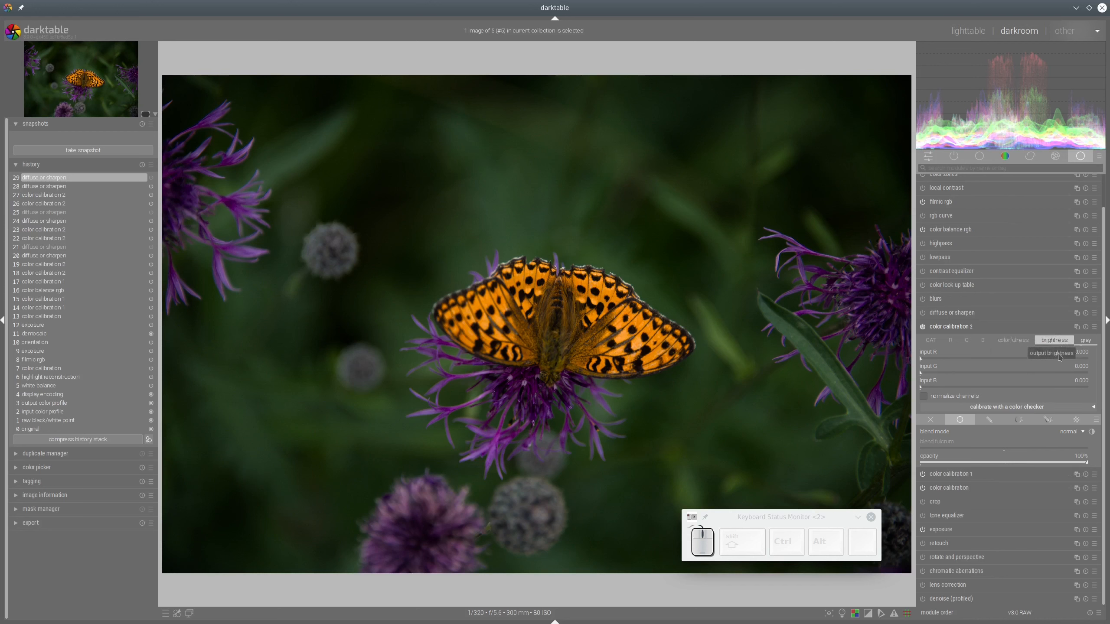
{"action": "left_click", "coordinate": [1074, 434]}
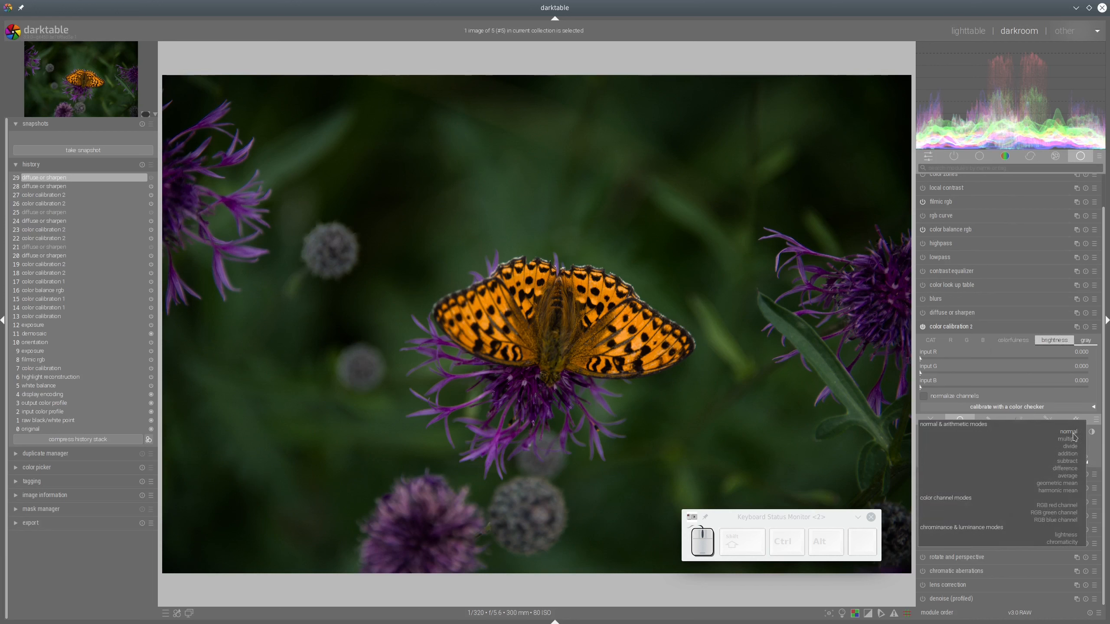
{"action": "left_click", "coordinate": [963, 329]}
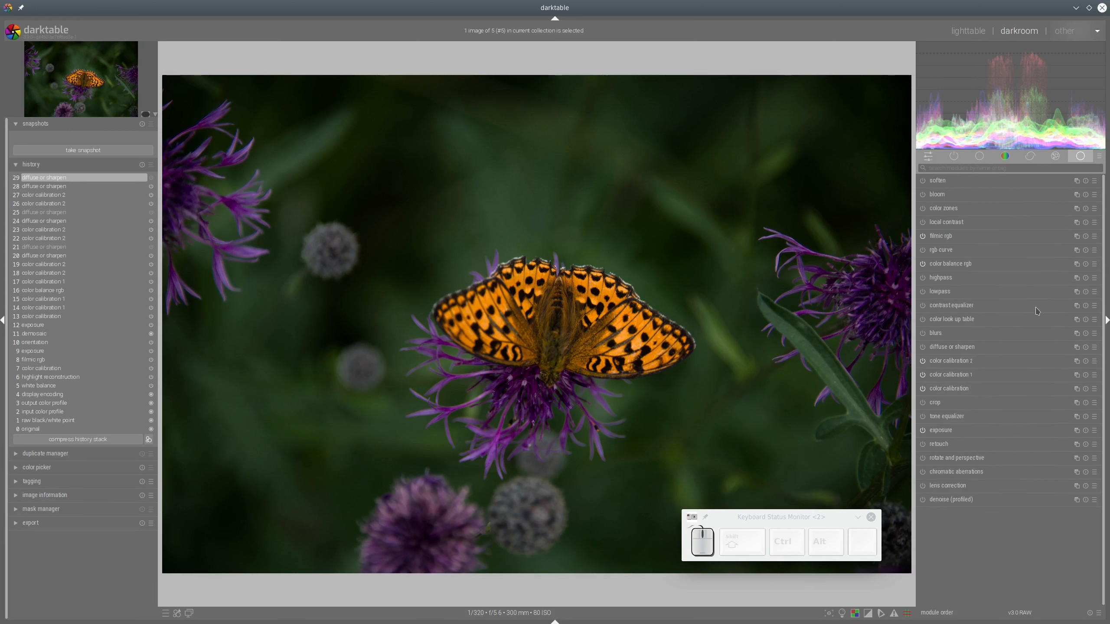
Reset diffuse or sharpen and set 8 iterations, a 264 px radius span, 1st order speed about +78 % and 2nd order about +44 %
{"action": "left_click", "coordinate": [928, 350]}
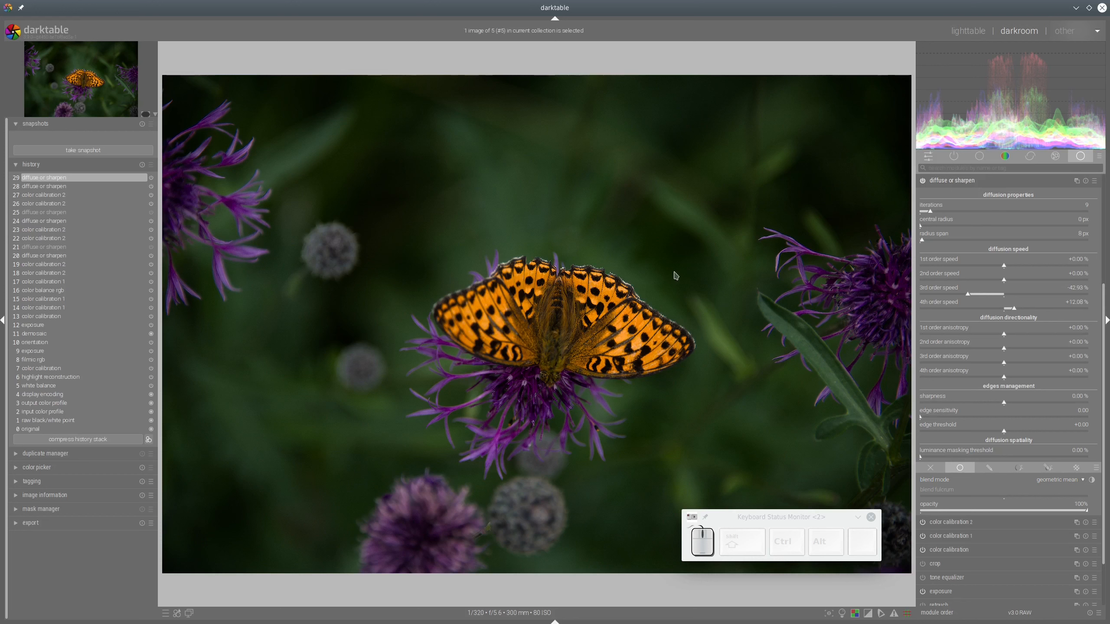
{"action": "left_click", "coordinate": [1086, 180]}
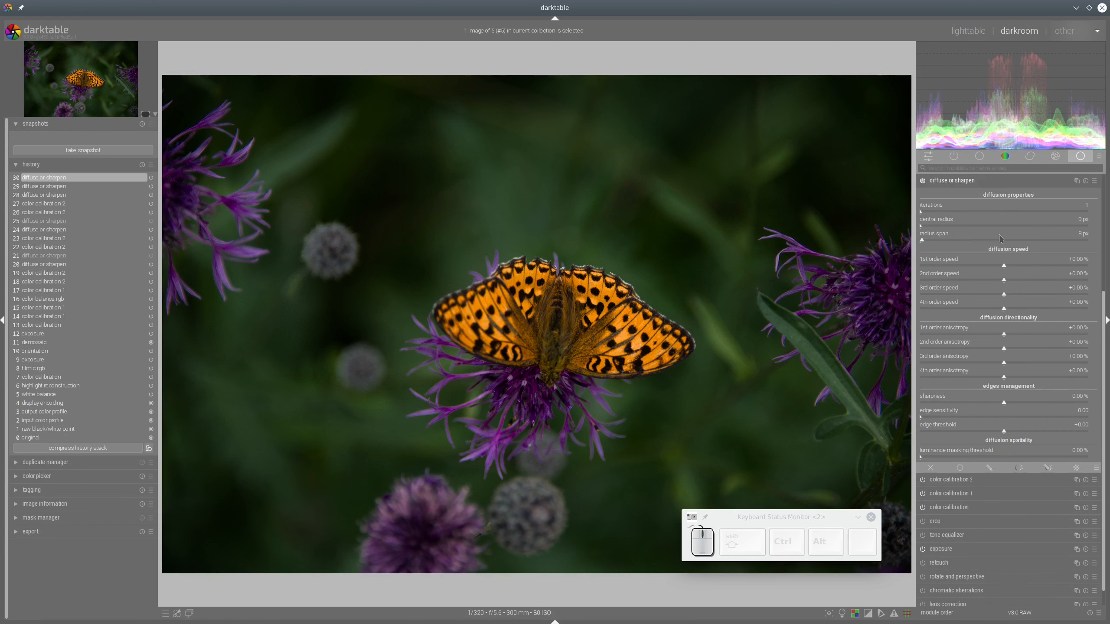
{"action": "left_click", "coordinate": [1070, 265]}
{"action": "left_click", "coordinate": [1041, 280]}
{"action": "left_click", "coordinate": [1006, 240]}
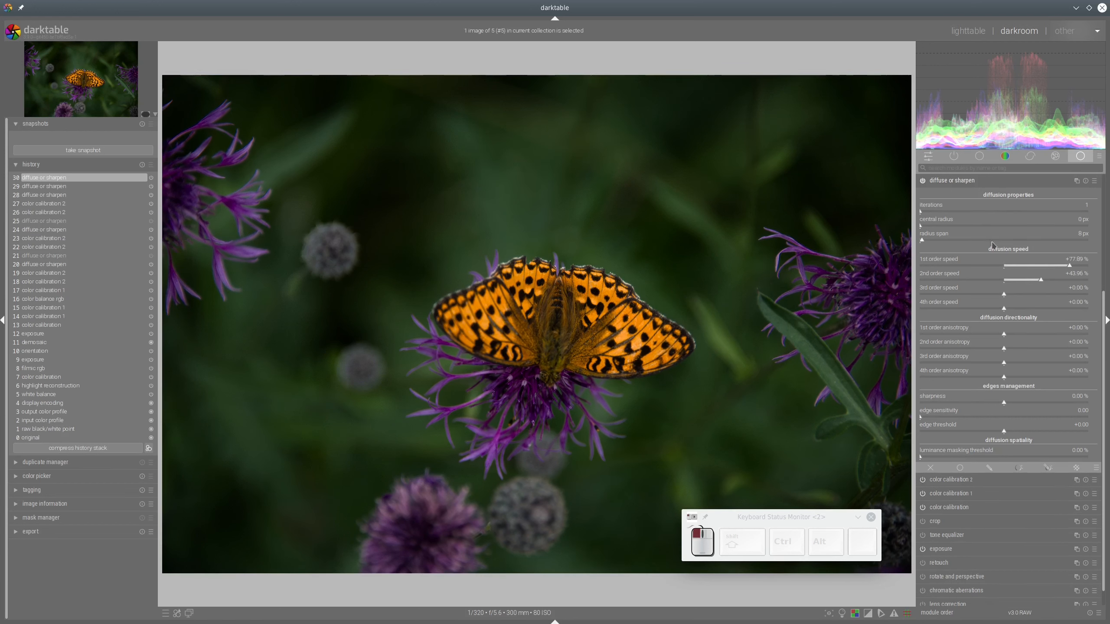
{"action": "left_click", "coordinate": [929, 212]}
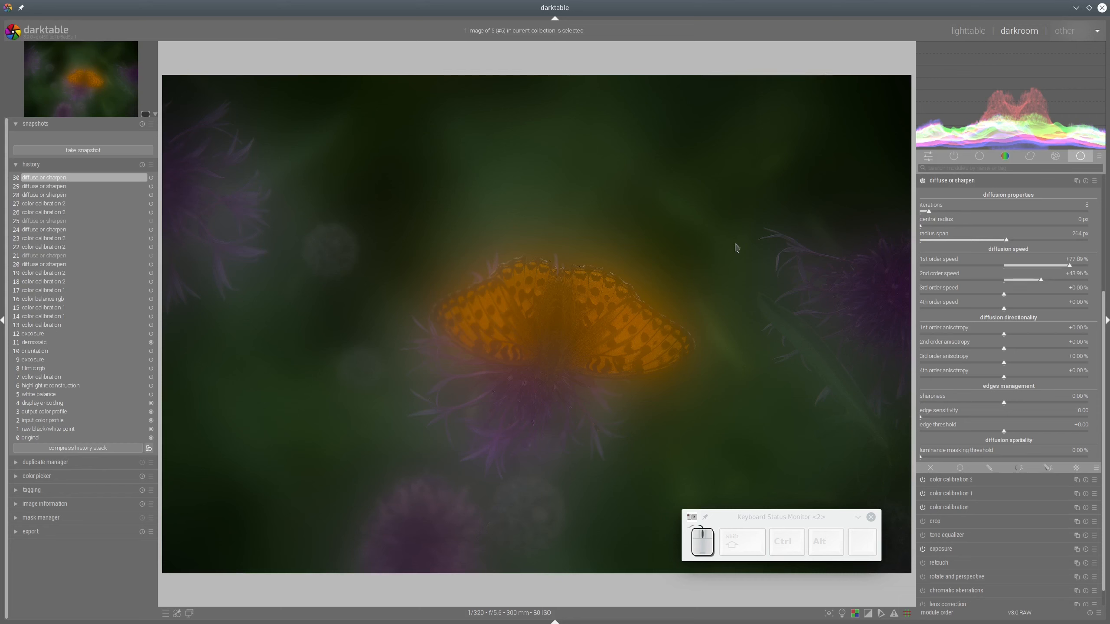
Blend the diffuse or sharpen module uniformly, trying difference mode before choosing geometric mean
{"action": "left_click", "coordinate": [960, 468]}
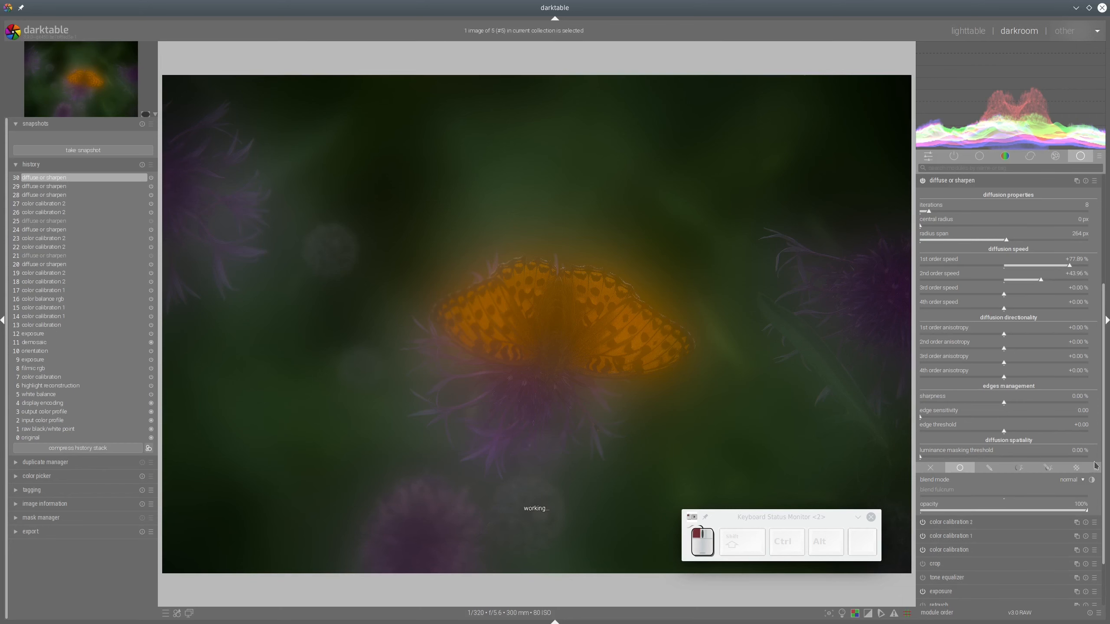
{"action": "left_click", "coordinate": [1073, 481]}
{"action": "left_click", "coordinate": [1062, 547]}
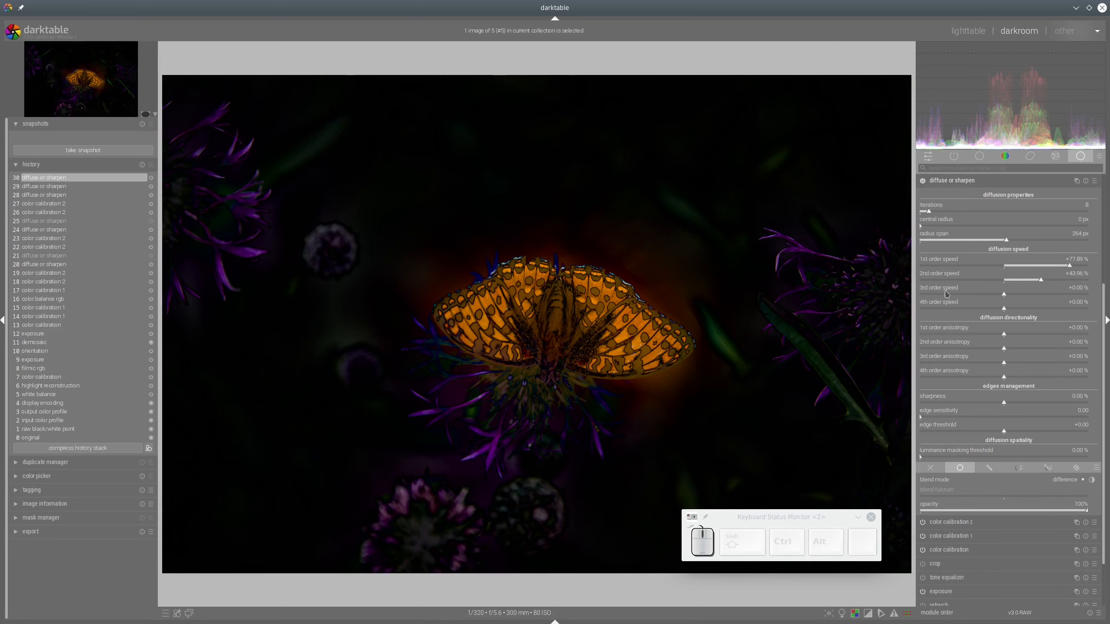
{"action": "left_click", "coordinate": [1076, 482]}
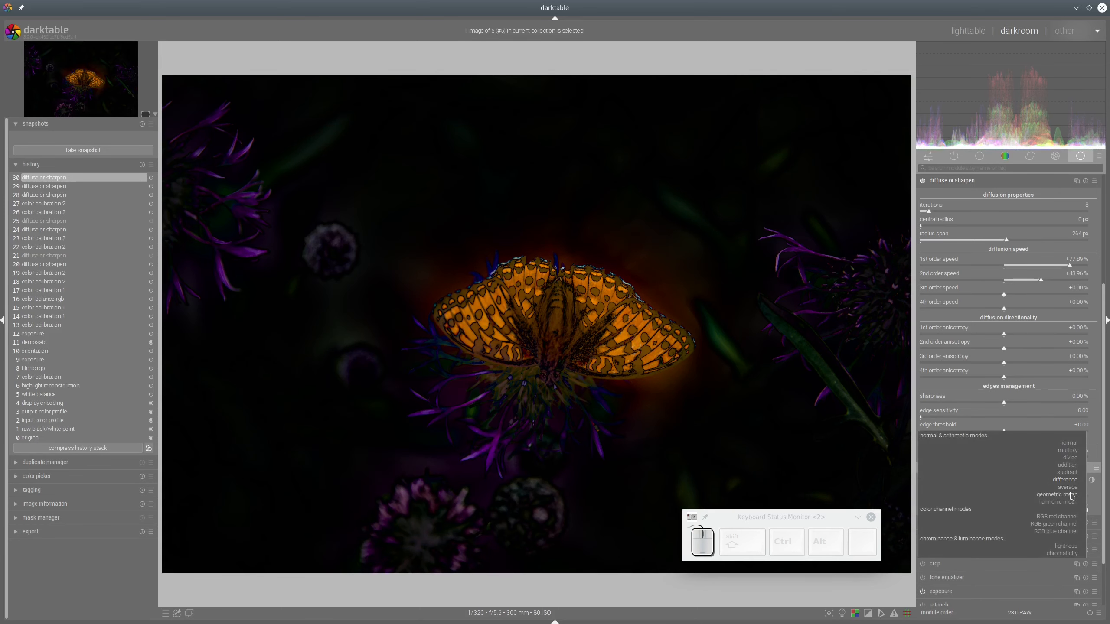
{"action": "left_click", "coordinate": [1072, 496]}
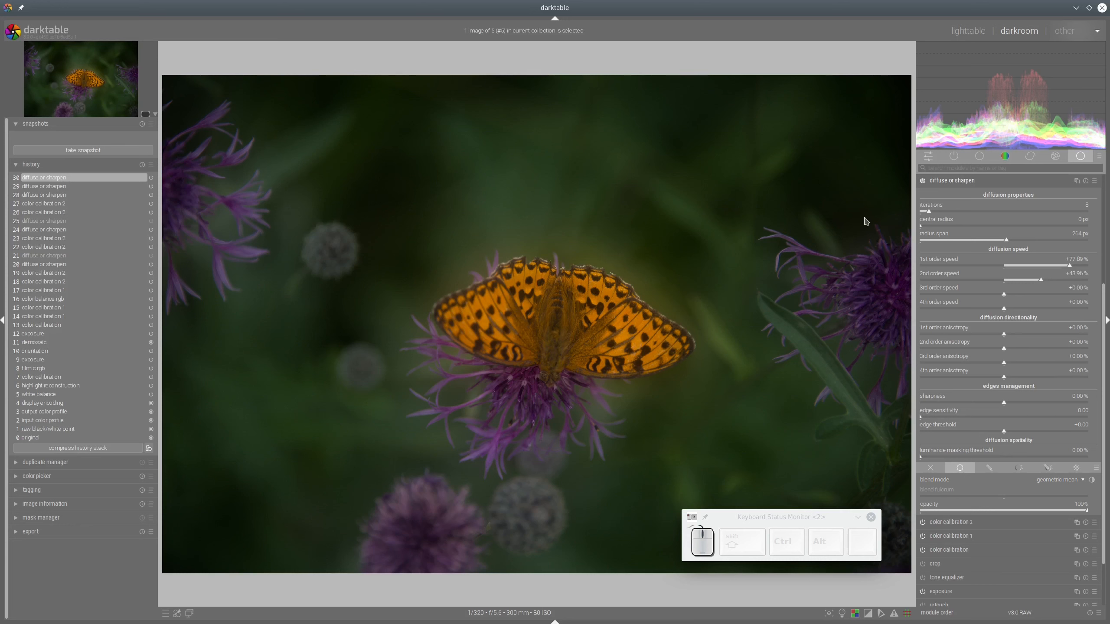
Lower the diffusion iterations to 5 and compare the image with diffuse or sharpen off and on
{"action": "scroll", "coordinate": [923, 215], "scroll_direction": "down", "scroll_amount": 3}
{"action": "left_click", "coordinate": [924, 181]}
{"action": "left_click", "coordinate": [923, 181]}
{"action": "left_click", "coordinate": [923, 181]}
{"action": "left_click", "coordinate": [924, 181]}
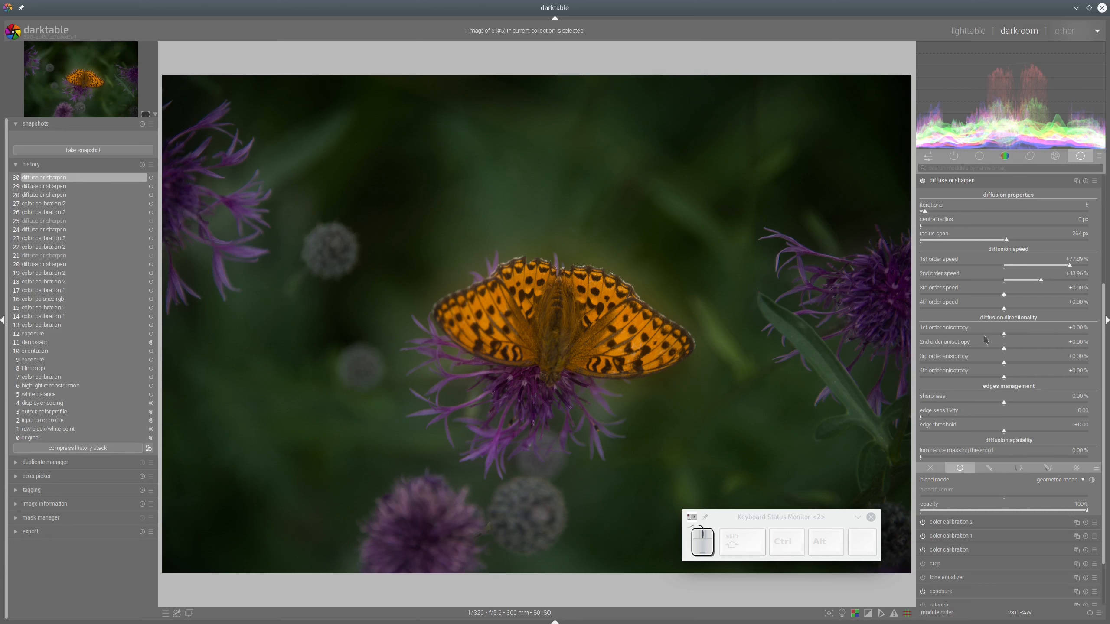
Reset diffuse or sharpen and set 3rd order speed to about -44 %, 4th order speed to about +9.5 % and iterations to 6
{"action": "left_click", "coordinate": [1086, 180]}
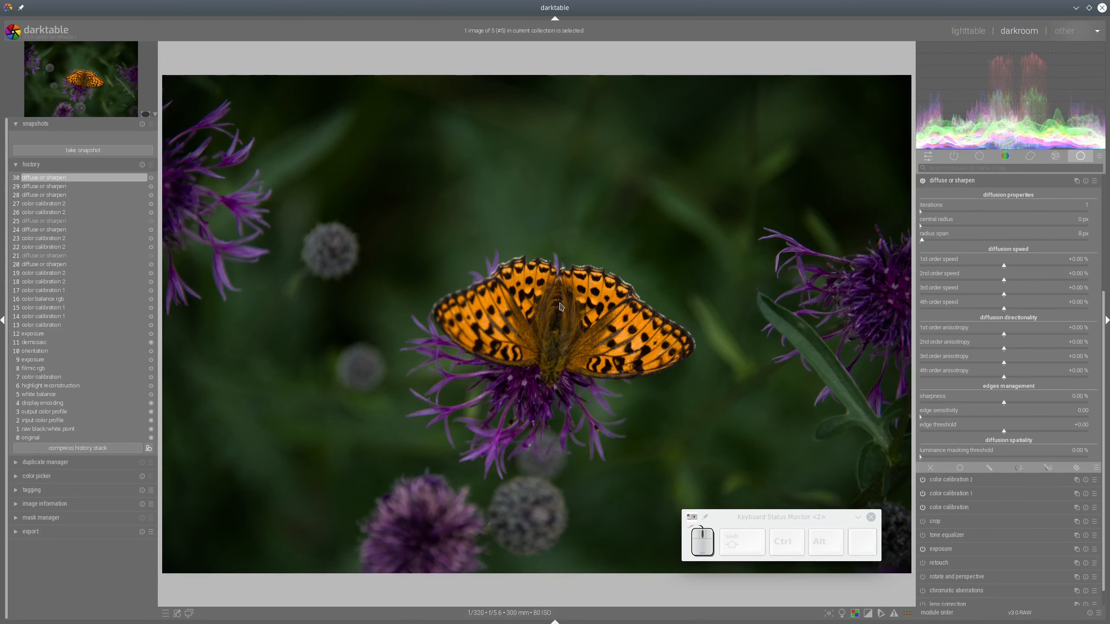
{"action": "scroll", "coordinate": [573, 301], "scroll_direction": "up", "scroll_amount": 2}
{"action": "left_click_drag", "start_coordinate": [624, 255], "coordinate": [613, 259]}
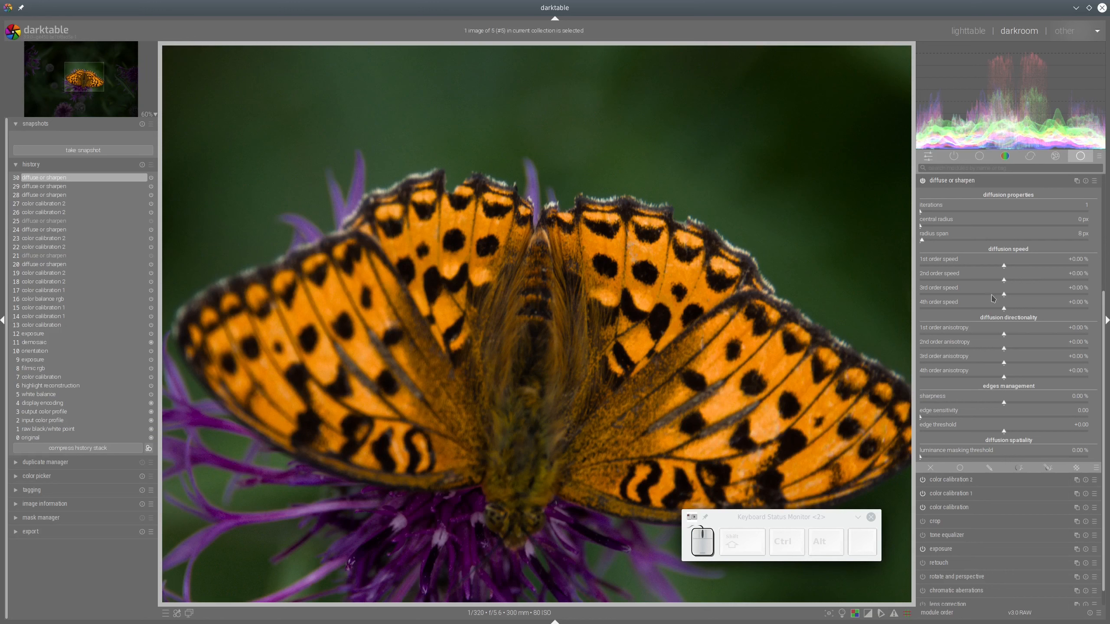
{"action": "left_click", "coordinate": [967, 294]}
{"action": "left_click", "coordinate": [1012, 308]}
{"action": "left_click", "coordinate": [927, 212]}
{"action": "left_click", "coordinate": [927, 212]}
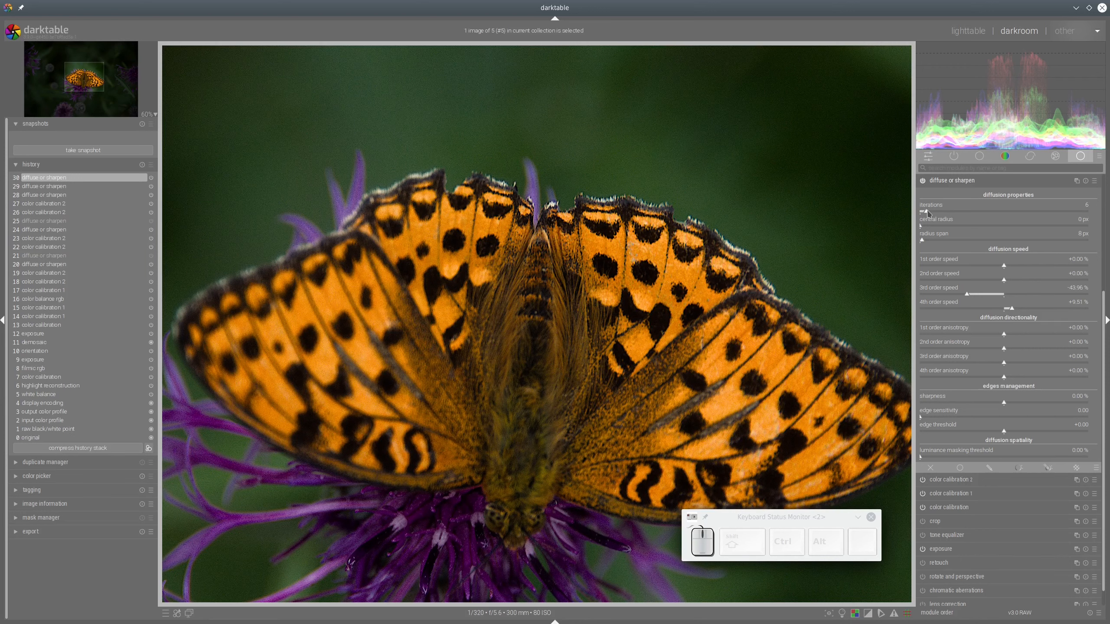
Try 9 iterations while examining the upper wing edges at 100 %, and set the iterations back to 6
{"action": "scroll", "coordinate": [928, 213], "scroll_direction": "up", "scroll_amount": 3}
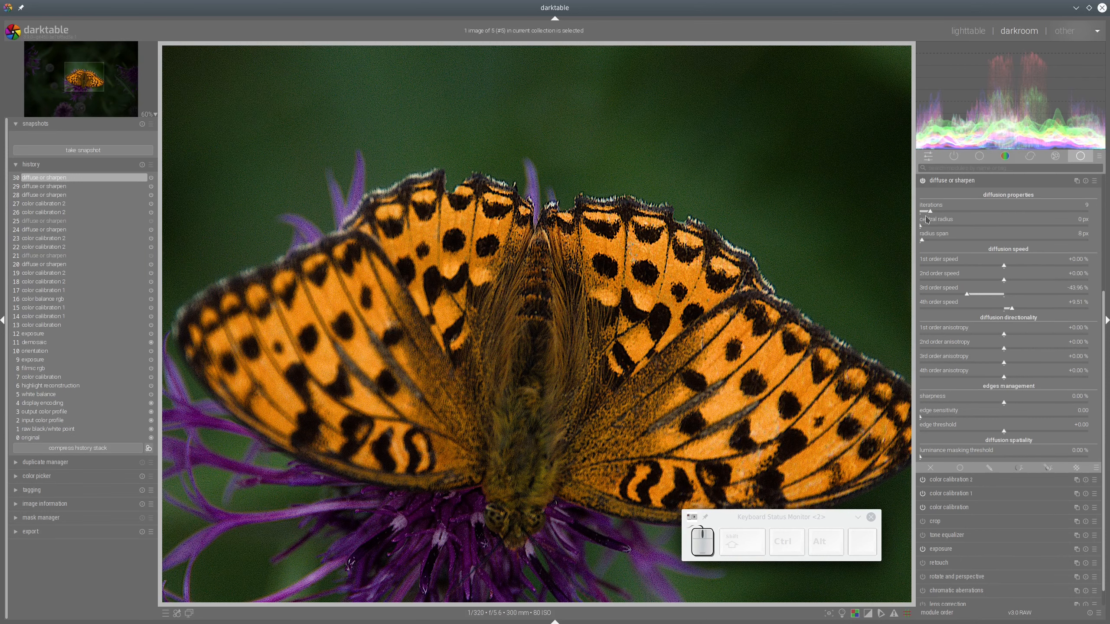
{"action": "scroll", "coordinate": [656, 256], "scroll_direction": "up", "scroll_amount": 4}
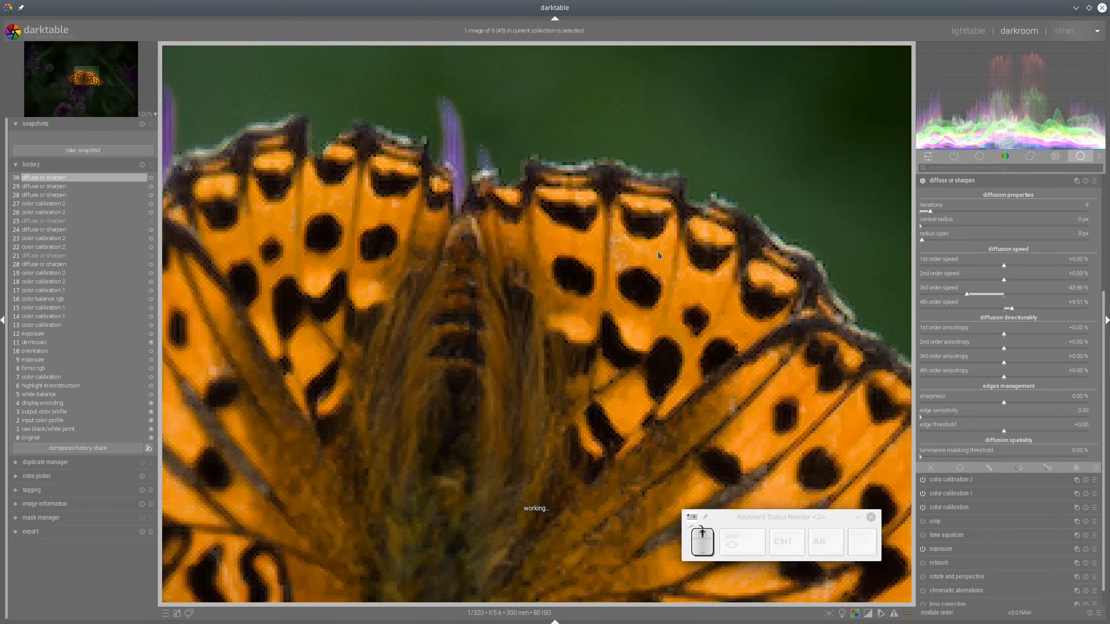
{"action": "left_click_drag", "start_coordinate": [692, 246], "coordinate": [533, 508]}
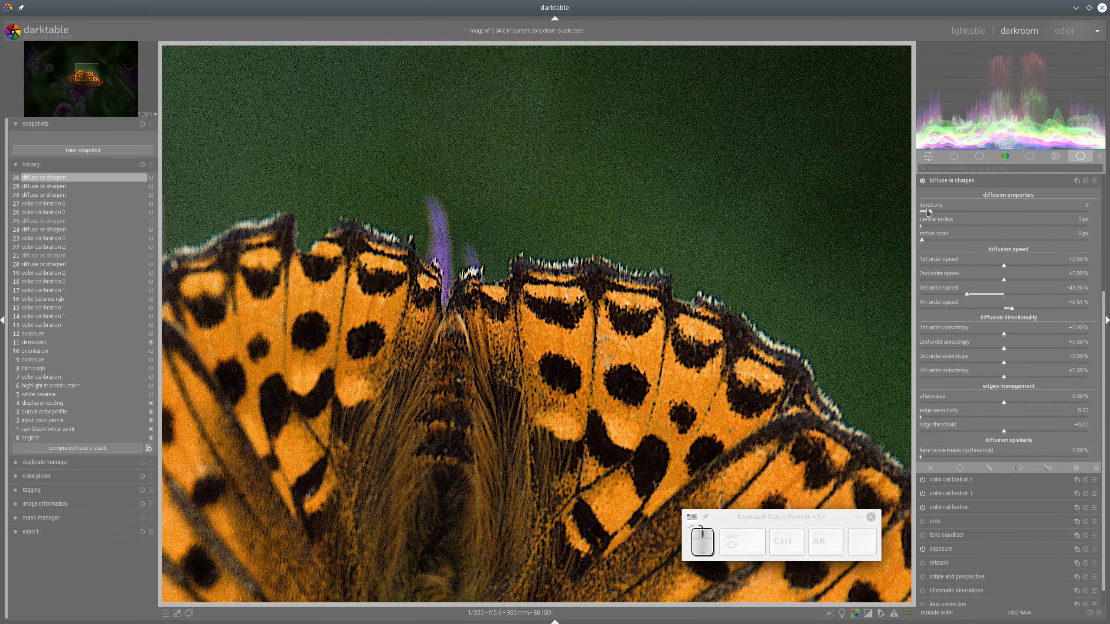
{"action": "scroll", "coordinate": [927, 213], "scroll_direction": "down", "scroll_amount": 3}
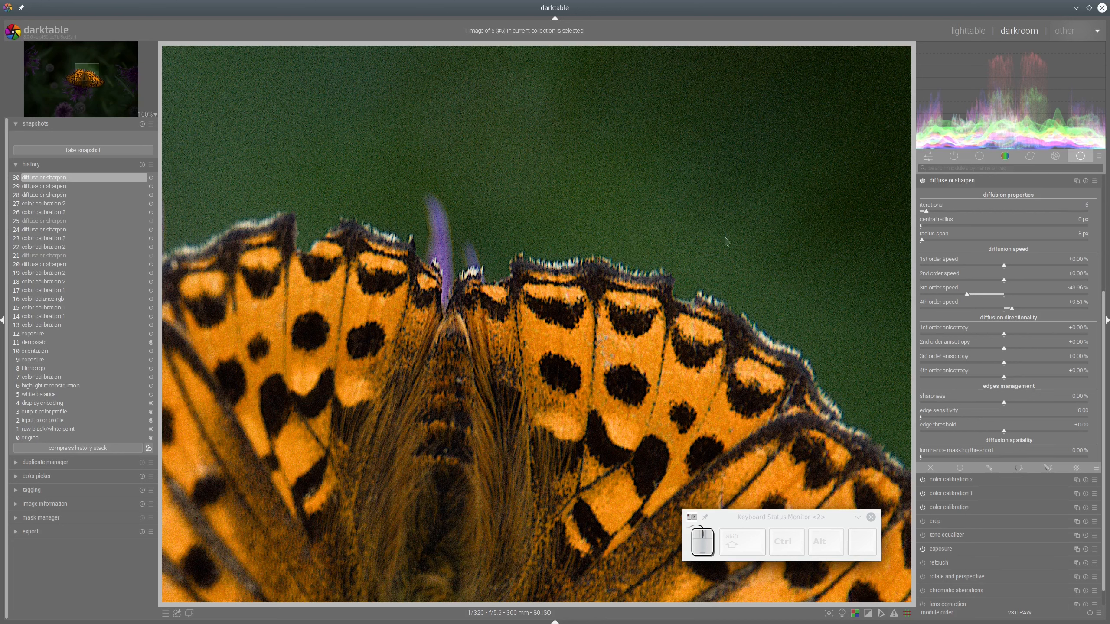
Blend diffuse or sharpen with a drawn and parametric mask in harmonic mean mode, and turn the module off
{"action": "left_click", "coordinate": [1048, 468]}
{"action": "left_click", "coordinate": [1068, 481]}
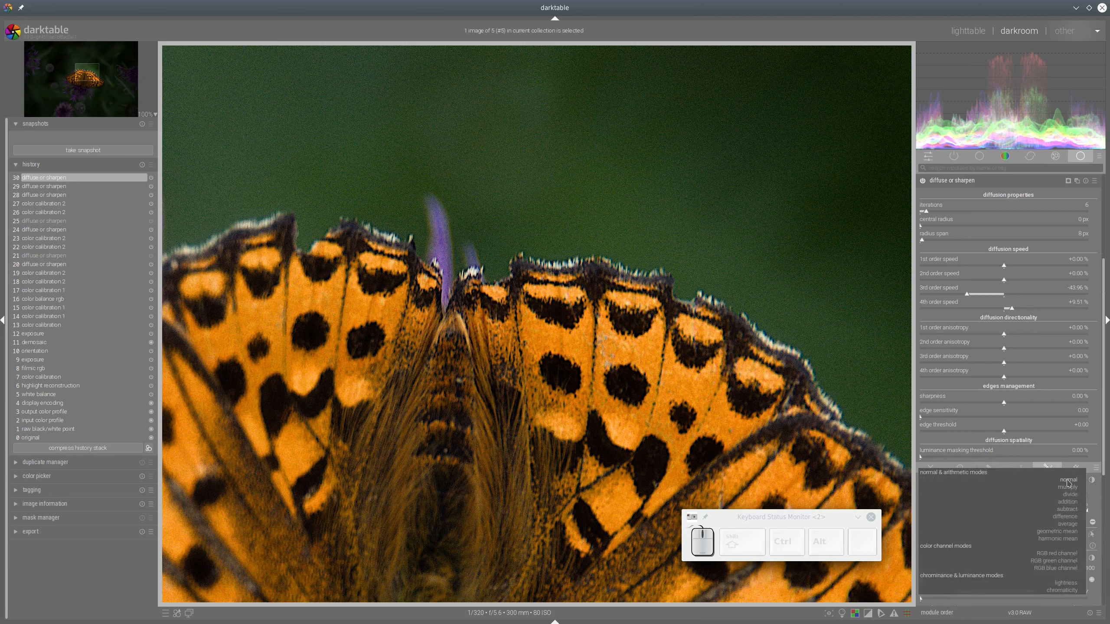
{"action": "left_click", "coordinate": [1066, 538]}
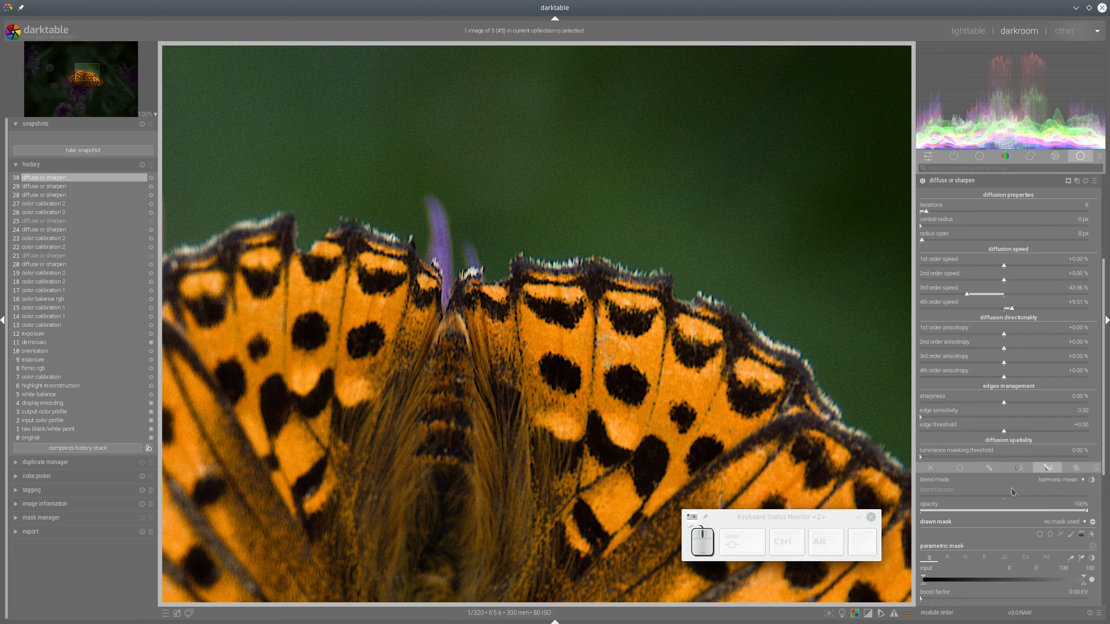
{"action": "left_click", "coordinate": [922, 180]}
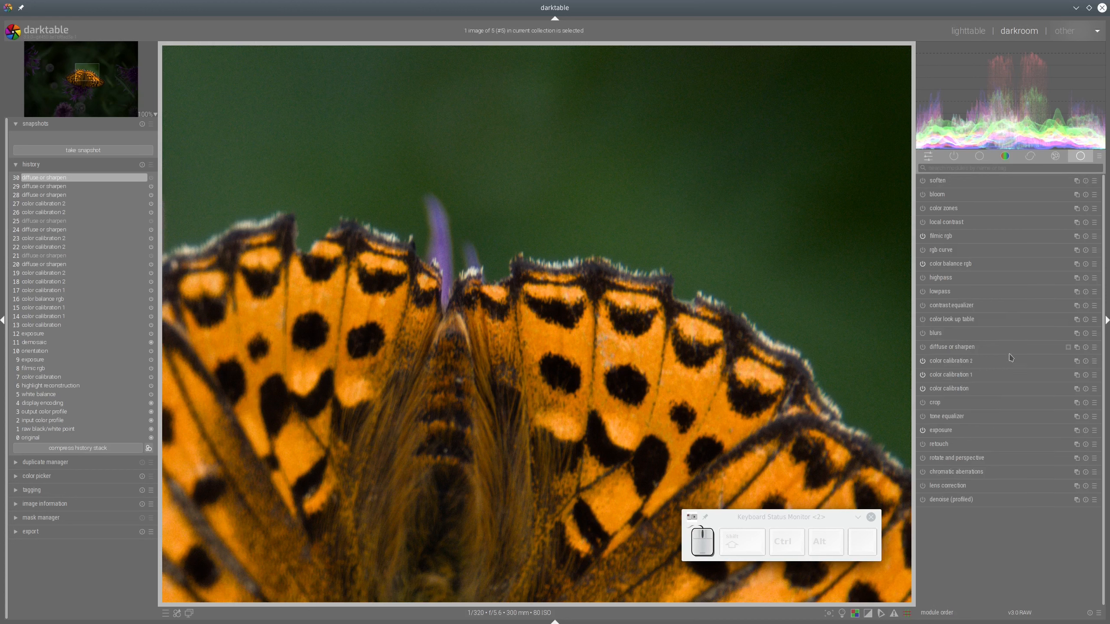
Set input B of the red channel in color calibration 2 to about -0.28
{"action": "left_click", "coordinate": [948, 361]}
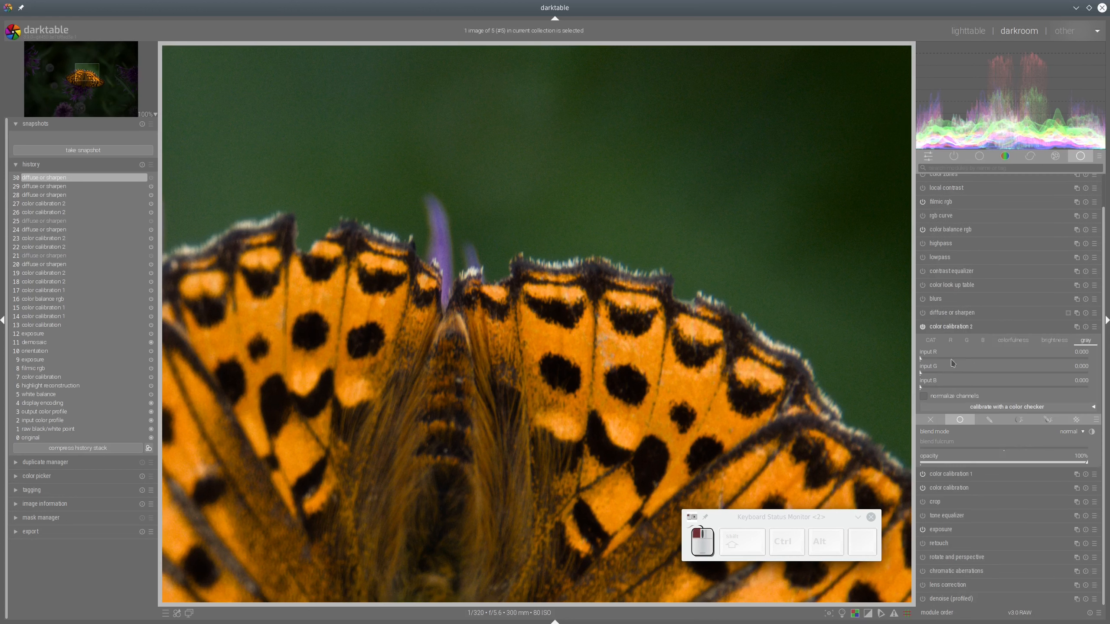
{"action": "left_click", "coordinate": [954, 342]}
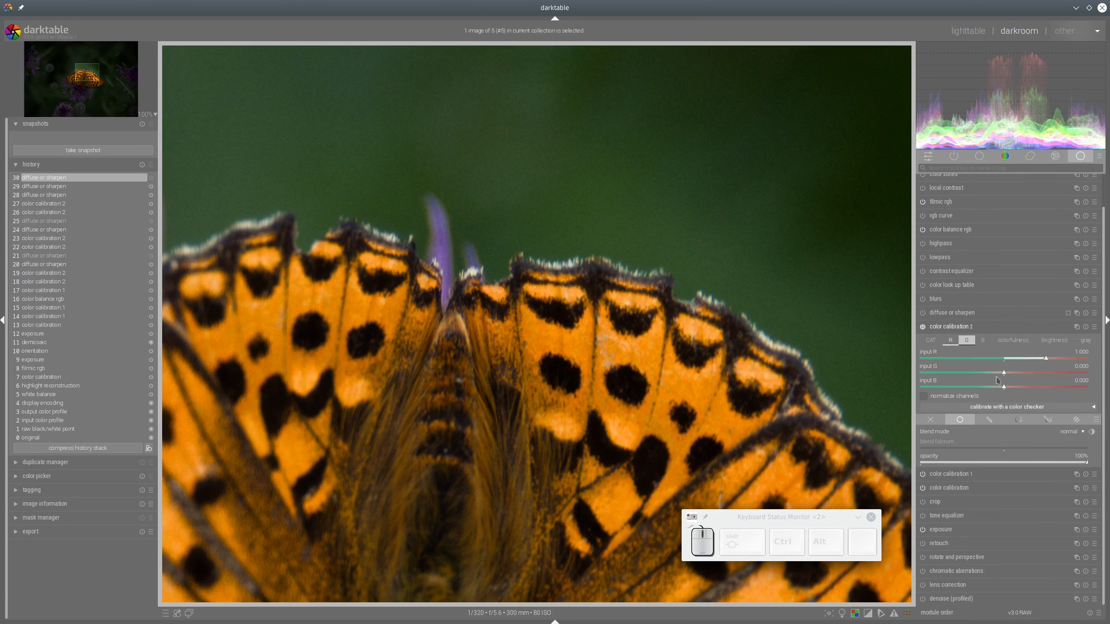
{"action": "left_click_drag", "start_coordinate": [992, 388], "coordinate": [997, 377]}
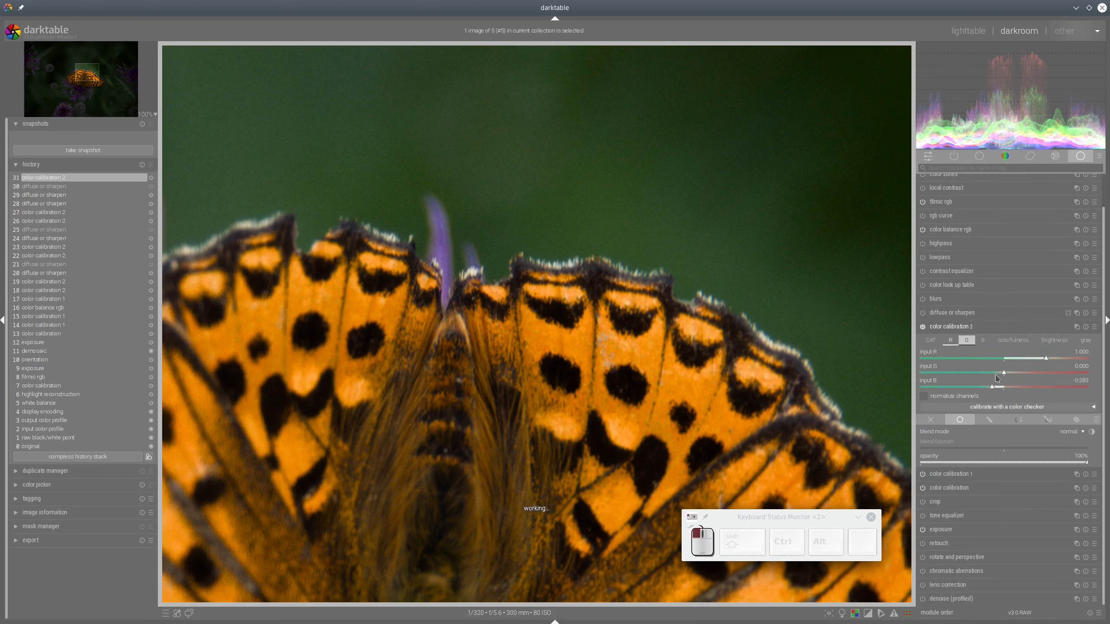